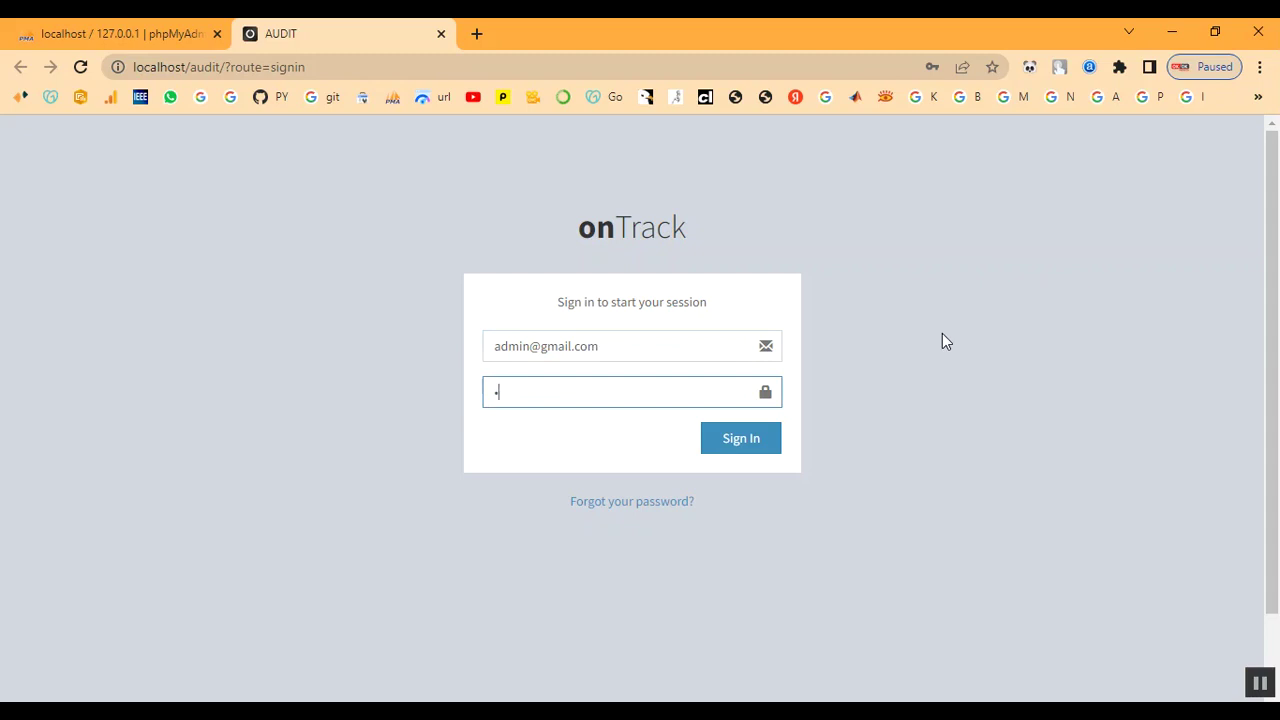
Sign in as admin, decline Chrome's password save, and review the dashboard counts
{"action": "type", "text": "a"}
{"action": "left_click", "coordinate": [766, 441]}
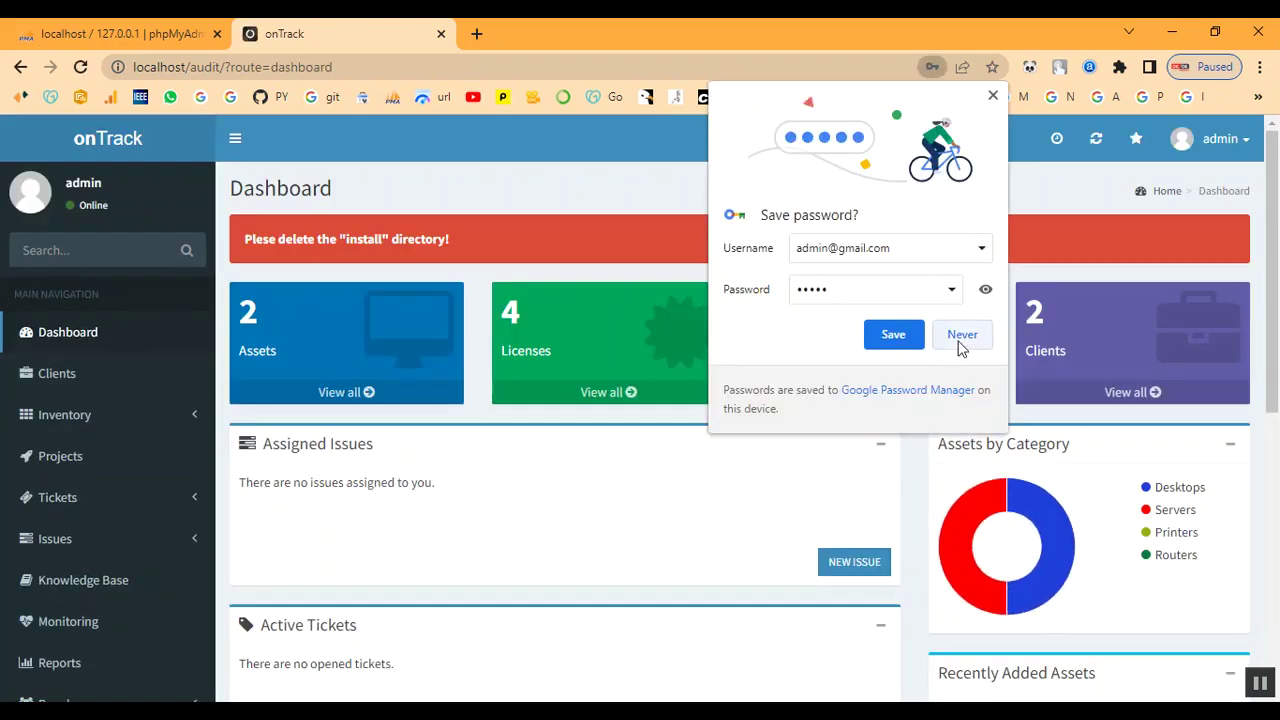
{"action": "left_click", "coordinate": [960, 336]}
{"action": "scroll", "coordinate": [650, 490], "scroll_direction": "down", "scroll_amount": 5}
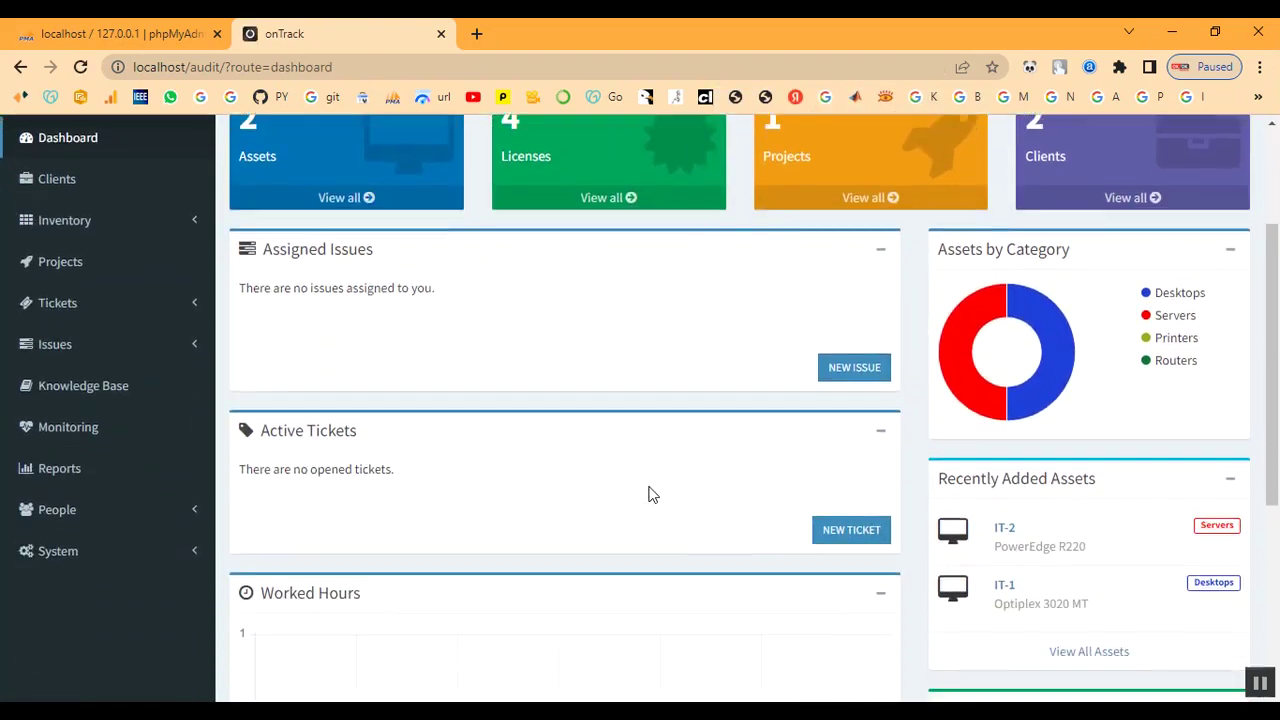
{"action": "scroll", "coordinate": [645, 615], "scroll_direction": "up", "scroll_amount": 5}
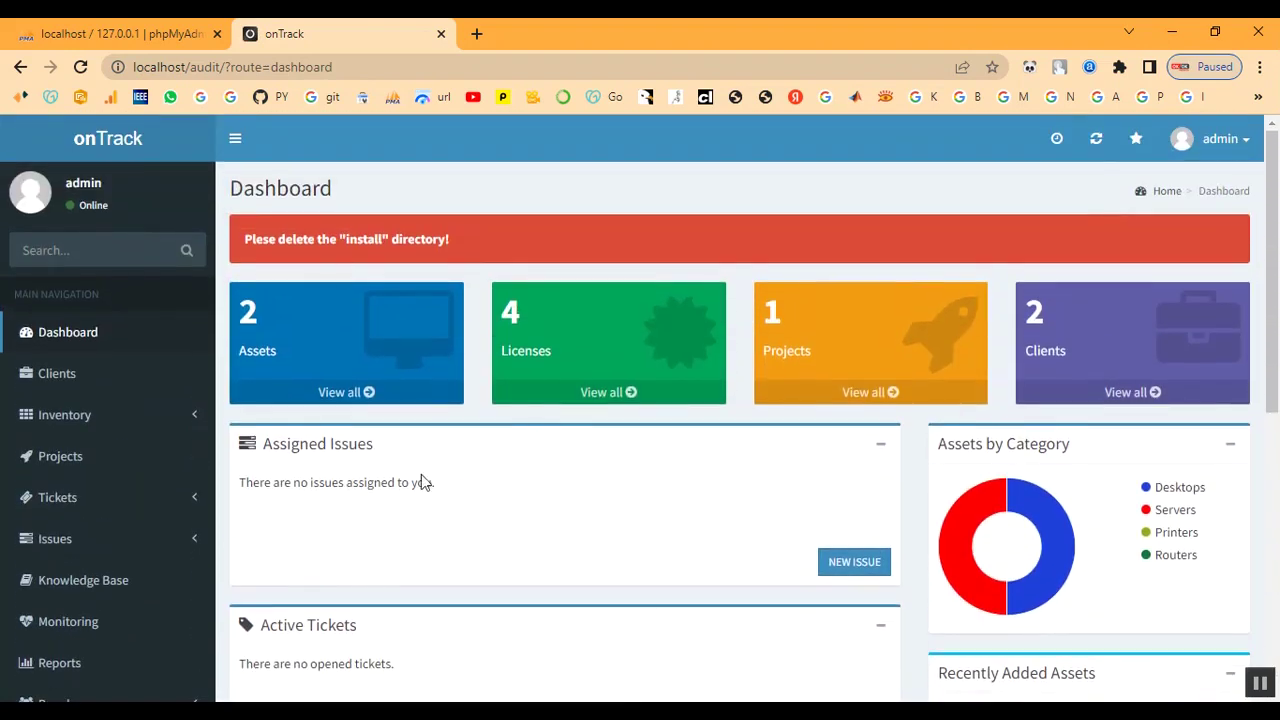
{"action": "scroll", "coordinate": [457, 466], "scroll_direction": "down", "scroll_amount": 5}
{"action": "scroll", "coordinate": [1085, 640], "scroll_direction": "down", "scroll_amount": 1}
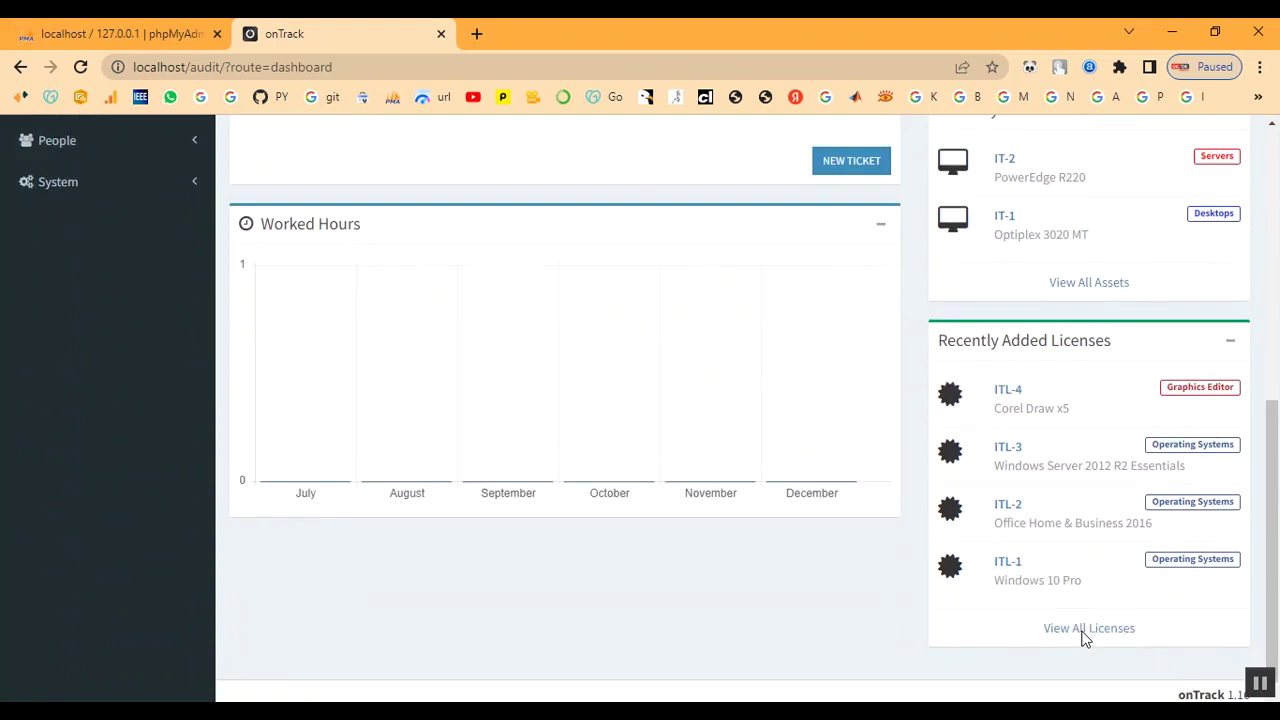
{"action": "scroll", "coordinate": [1084, 640], "scroll_direction": "up", "scroll_amount": 3}
{"action": "scroll", "coordinate": [1085, 640], "scroll_direction": "up", "scroll_amount": 3}
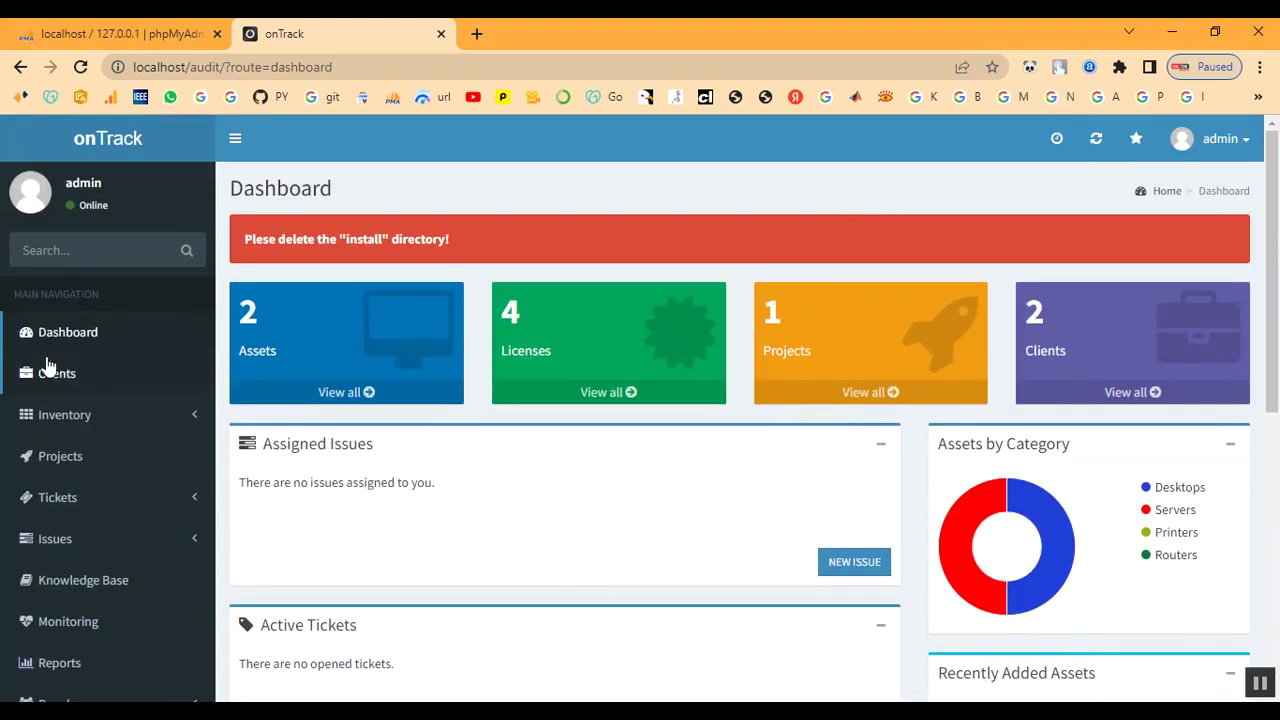
Create client 'Client' with asset tag prefix IT-TN33 and license tag prefix ITL-33
{"action": "left_click", "coordinate": [60, 380]}
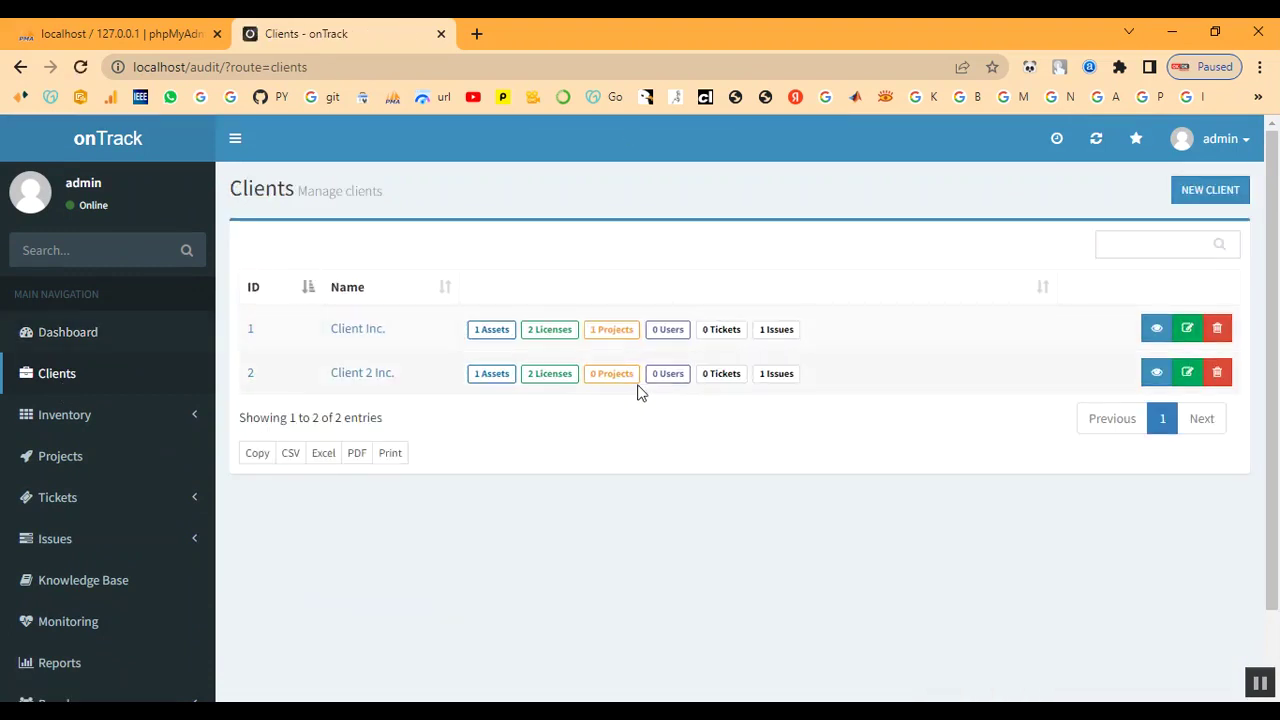
{"action": "left_click", "coordinate": [1210, 198]}
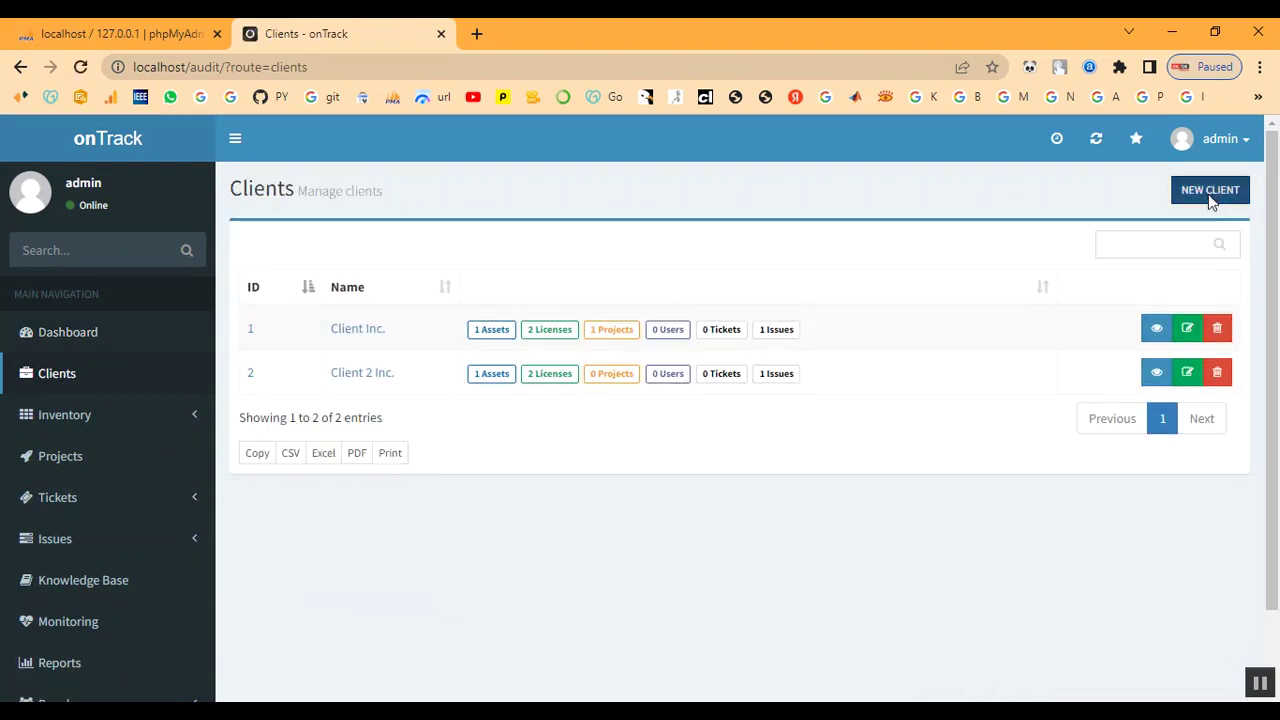
{"action": "left_click", "coordinate": [388, 251]}
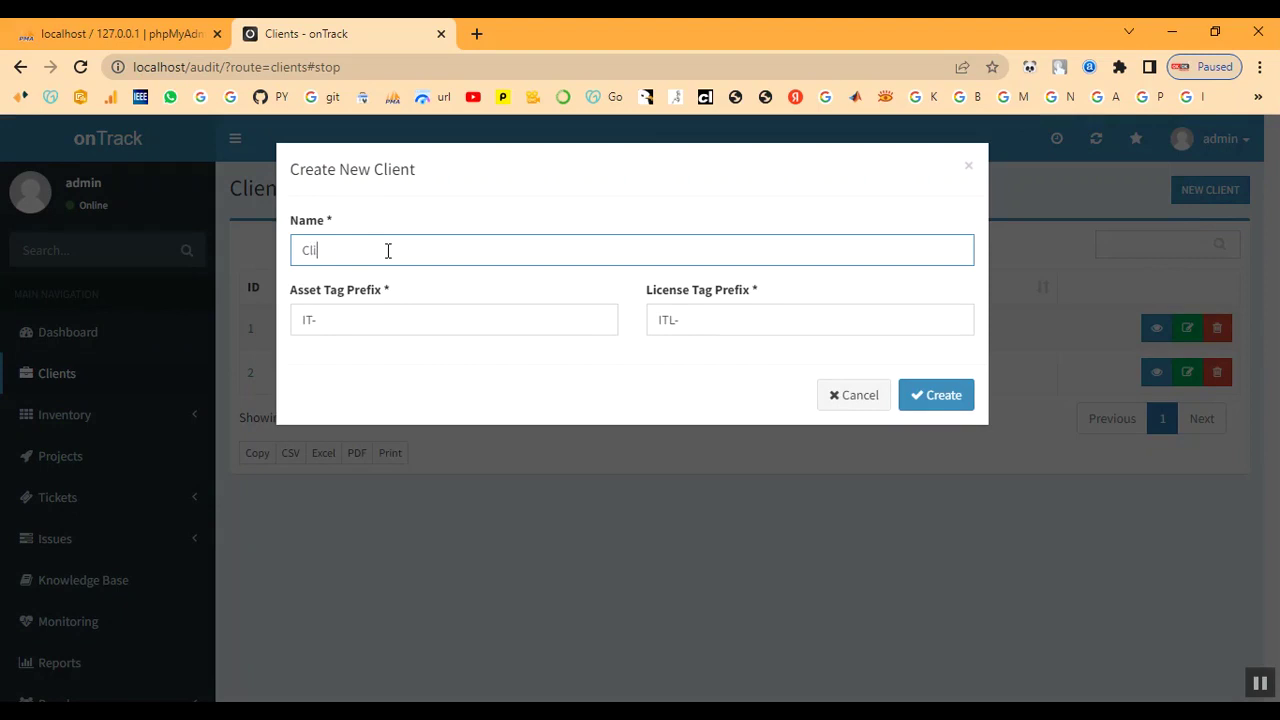
{"action": "type", "text": "Client"}
{"action": "left_click", "coordinate": [385, 327]}
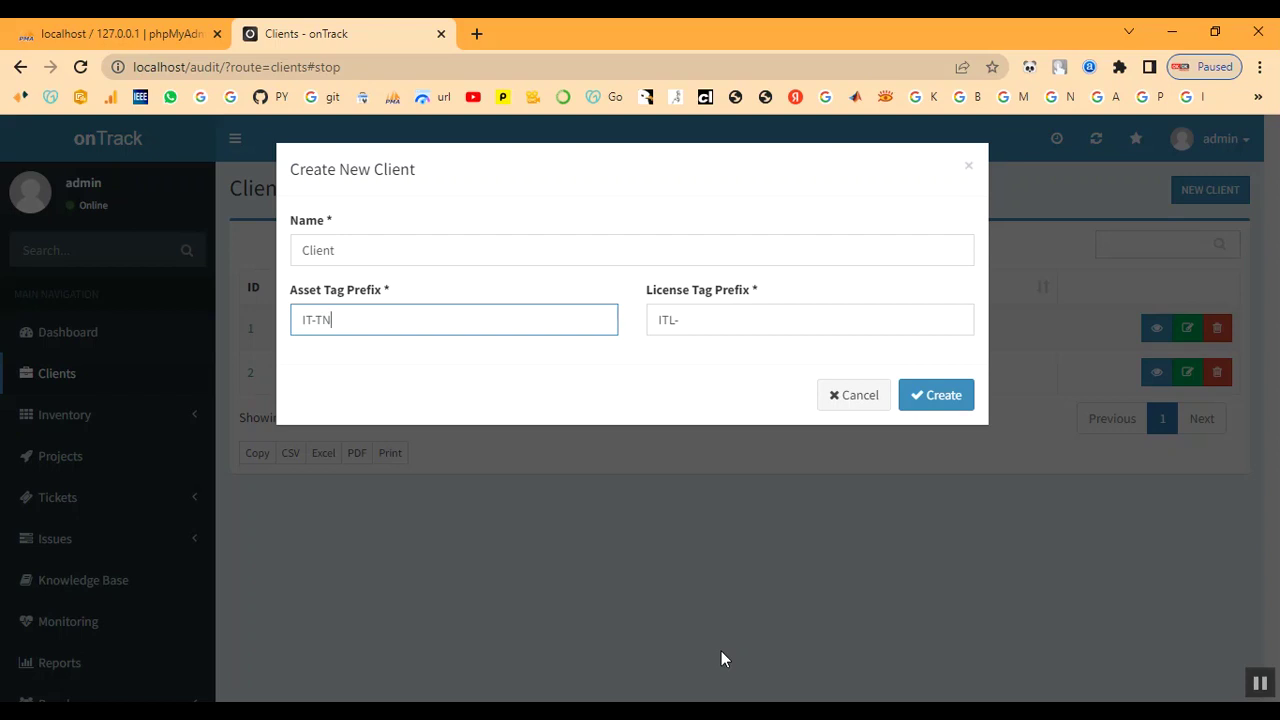
{"action": "type", "text": "33"}
{"action": "left_click", "coordinate": [686, 321]}
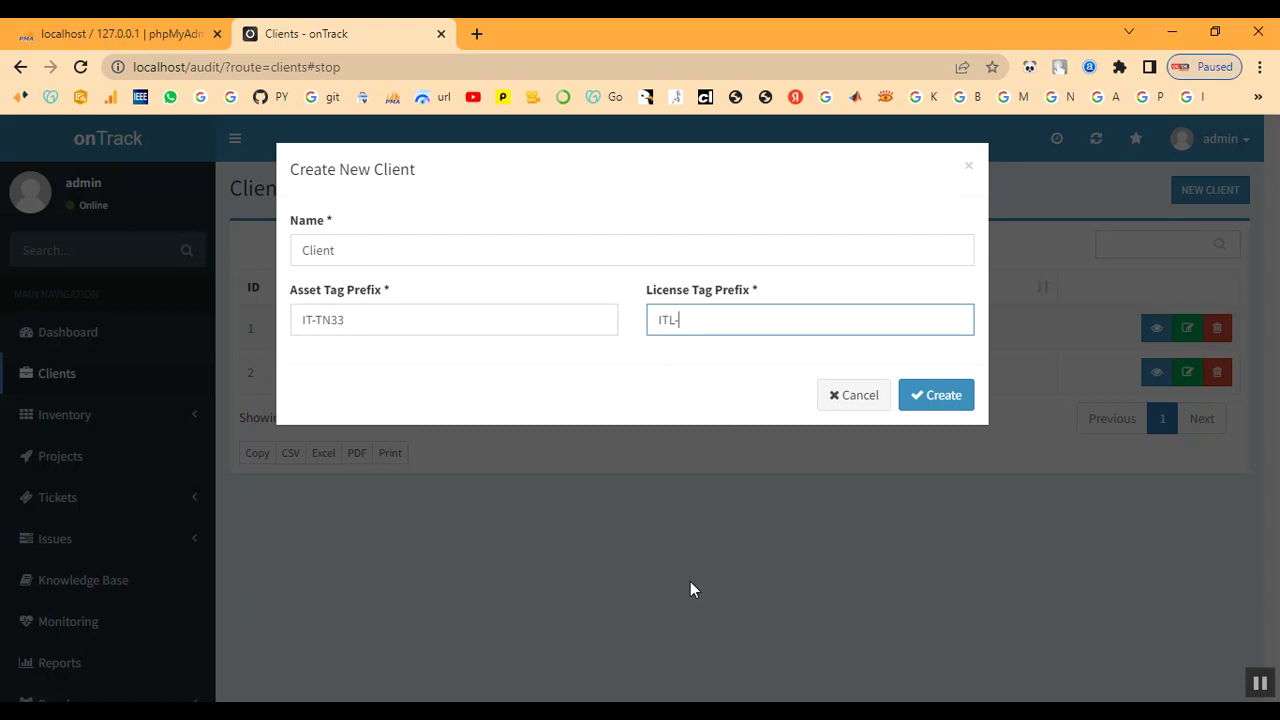
{"action": "type", "text": "33"}
{"action": "left_click", "coordinate": [919, 396]}
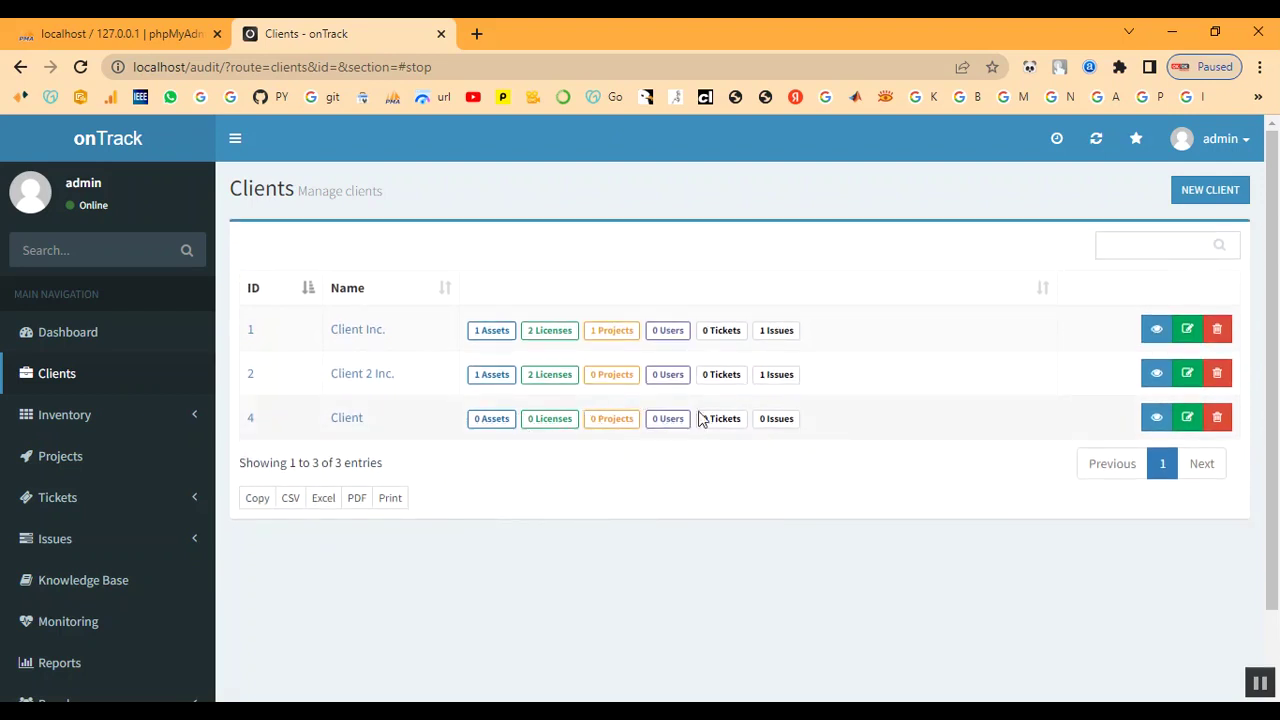
View the new Client's summary page
{"action": "left_click", "coordinate": [352, 420]}
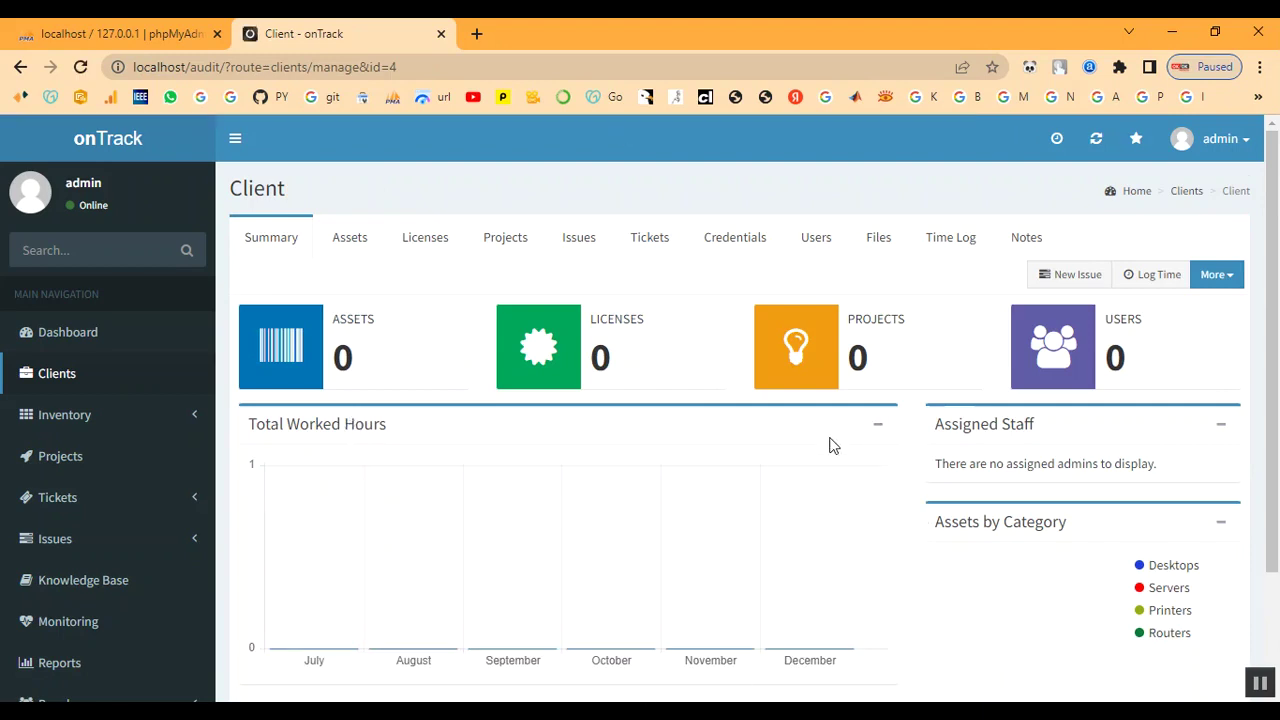
{"action": "scroll", "coordinate": [831, 446], "scroll_direction": "down", "scroll_amount": 3}
{"action": "scroll", "coordinate": [831, 446], "scroll_direction": "up", "scroll_amount": 3}
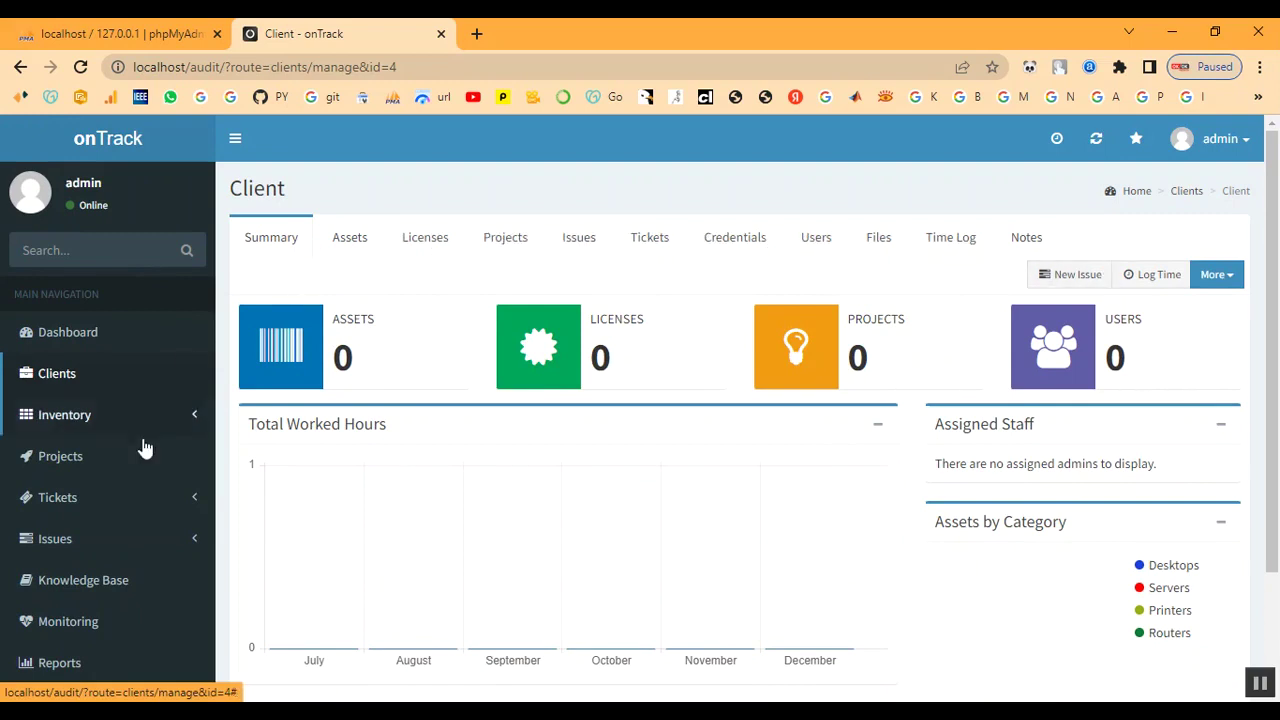
Go to Inventory > Attributes > Asset Categories
{"action": "left_click", "coordinate": [60, 416]}
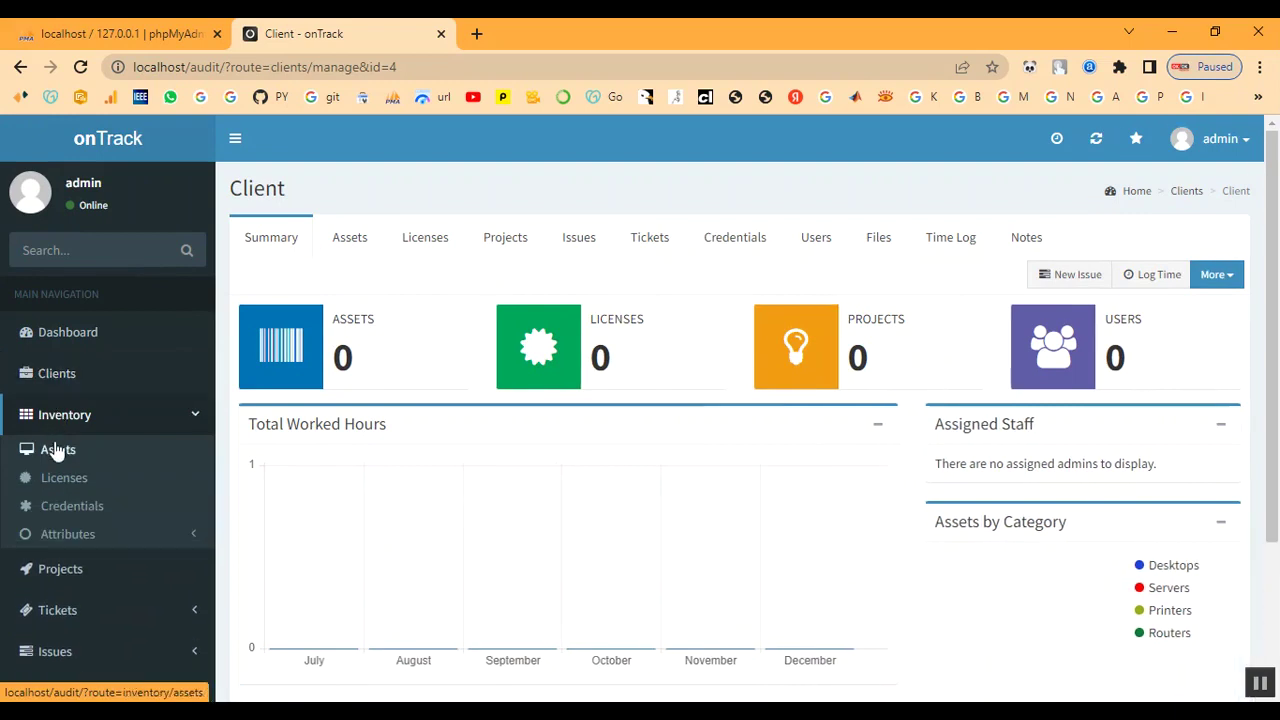
{"action": "left_click", "coordinate": [56, 534]}
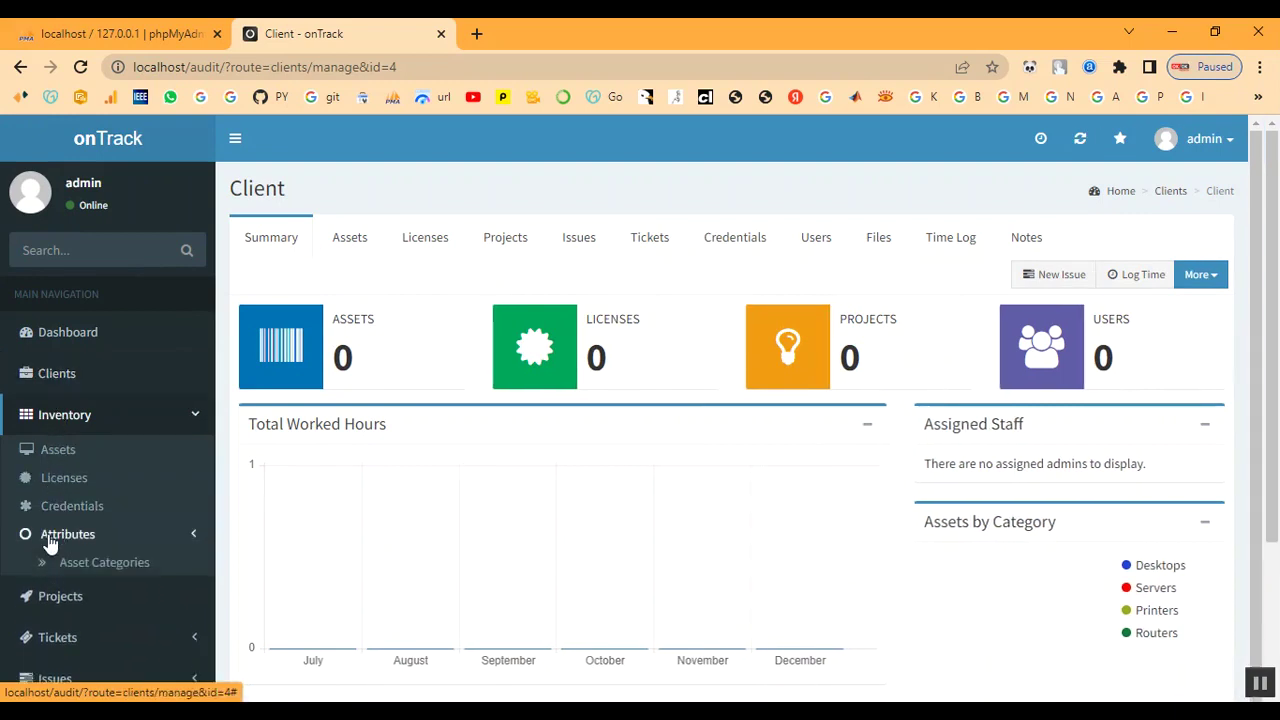
{"action": "scroll", "coordinate": [88, 548], "scroll_direction": "down", "scroll_amount": 3}
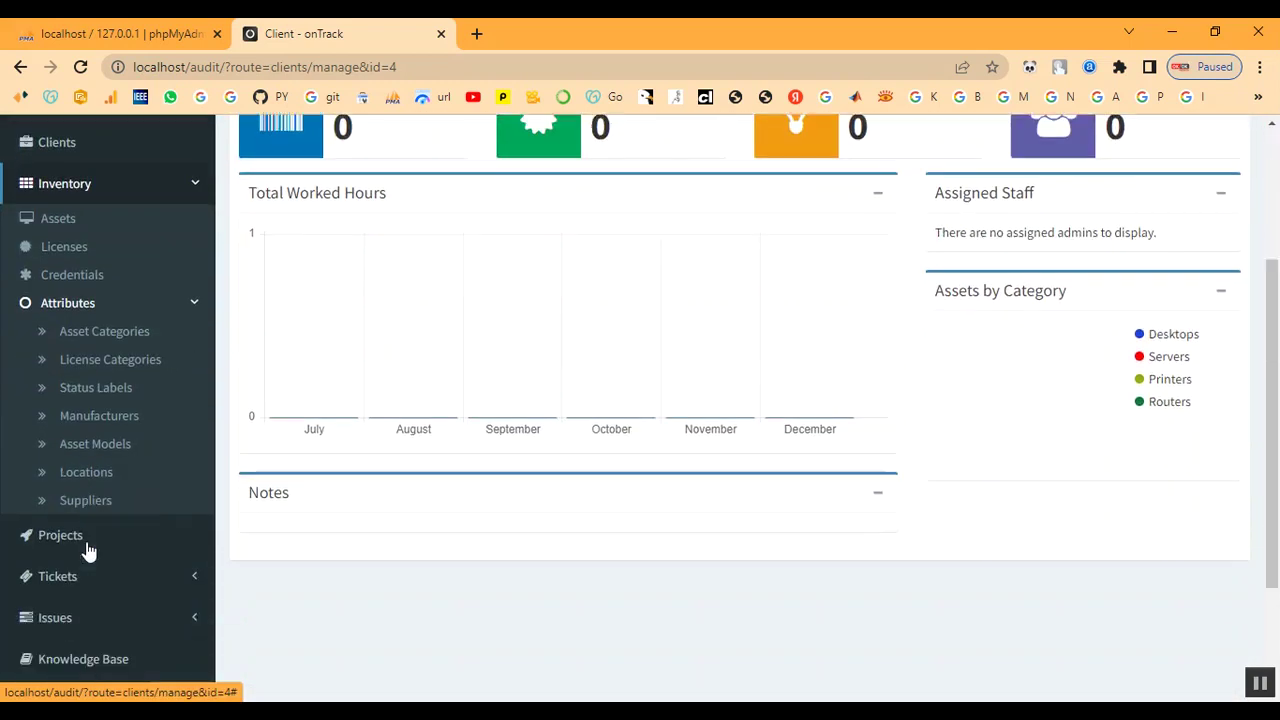
{"action": "left_click", "coordinate": [112, 286]}
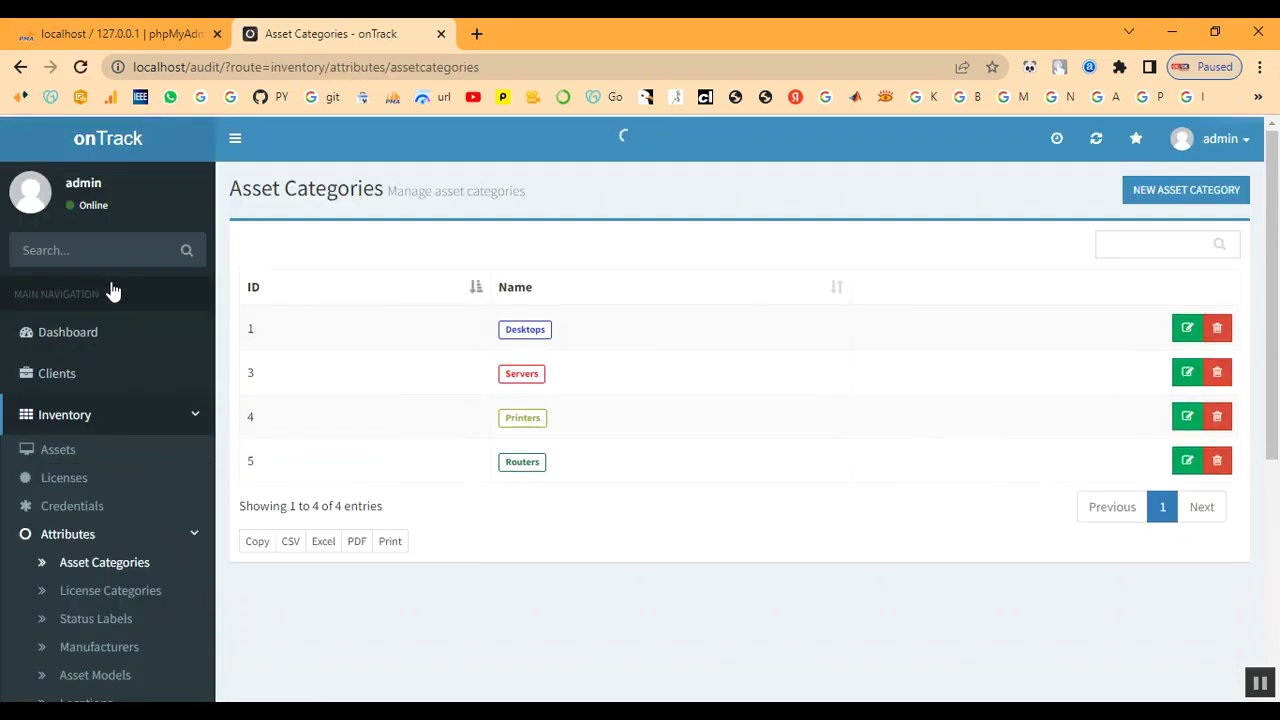
Create a 'Laptop' asset category with pink badge colour #ff0472
{"action": "left_click", "coordinate": [1166, 196]}
{"action": "left_click", "coordinate": [323, 255]}
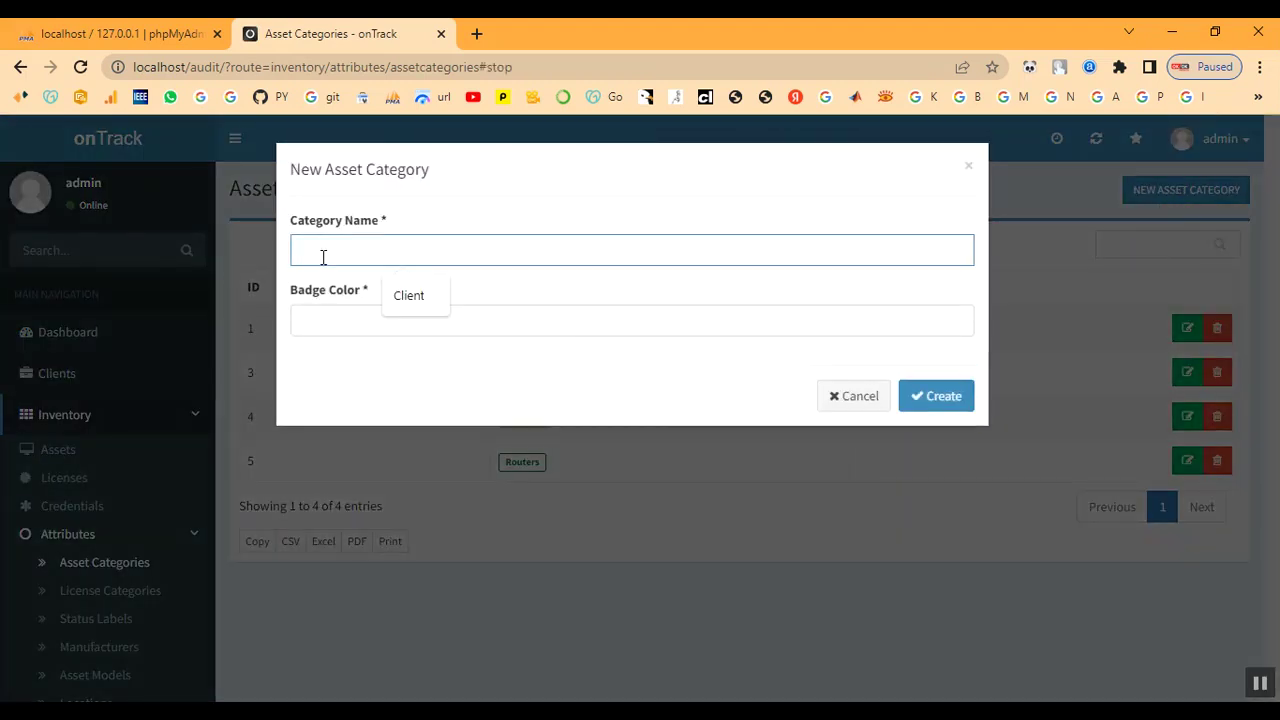
{"action": "type", "text": "Laptop"}
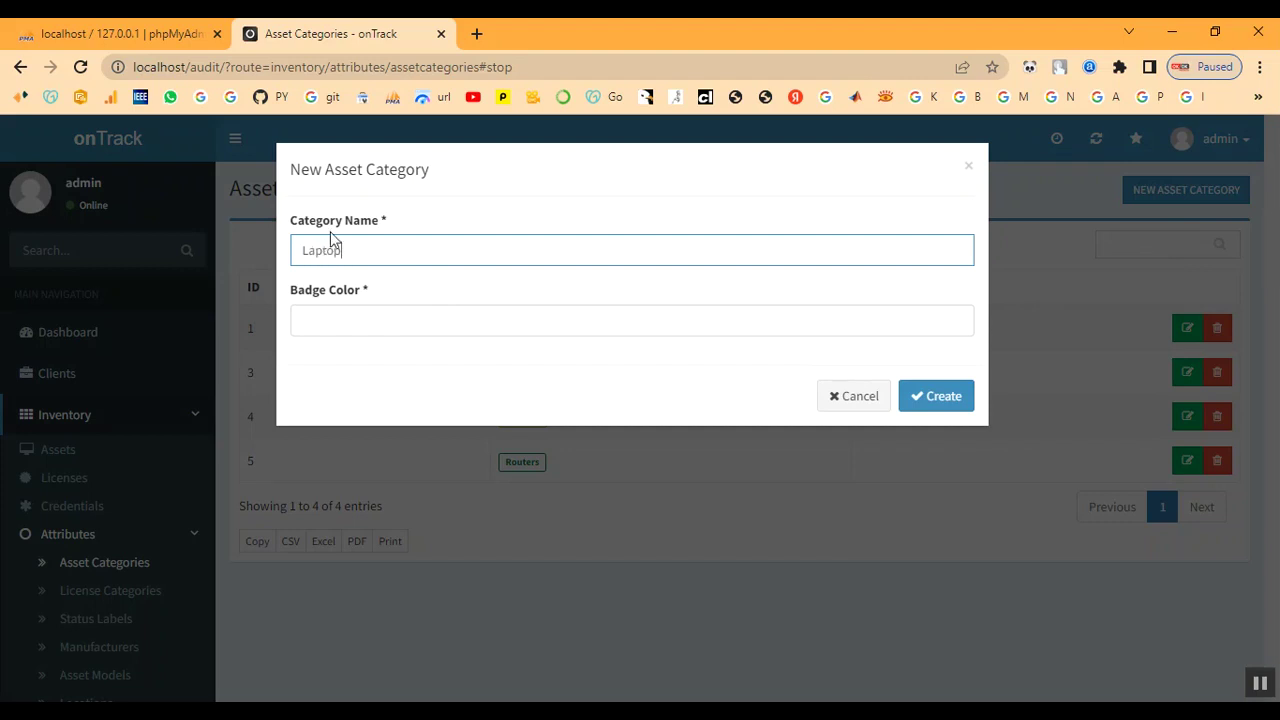
{"action": "left_click", "coordinate": [362, 318]}
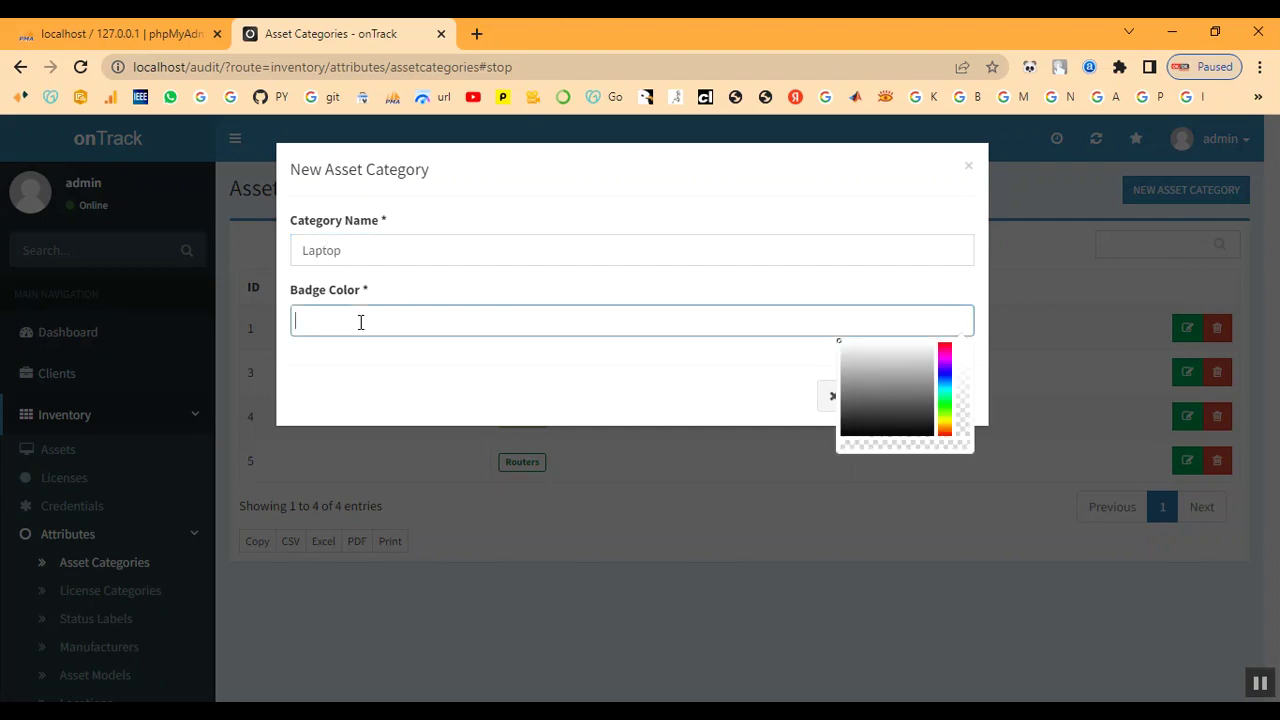
{"action": "left_click", "coordinate": [946, 342]}
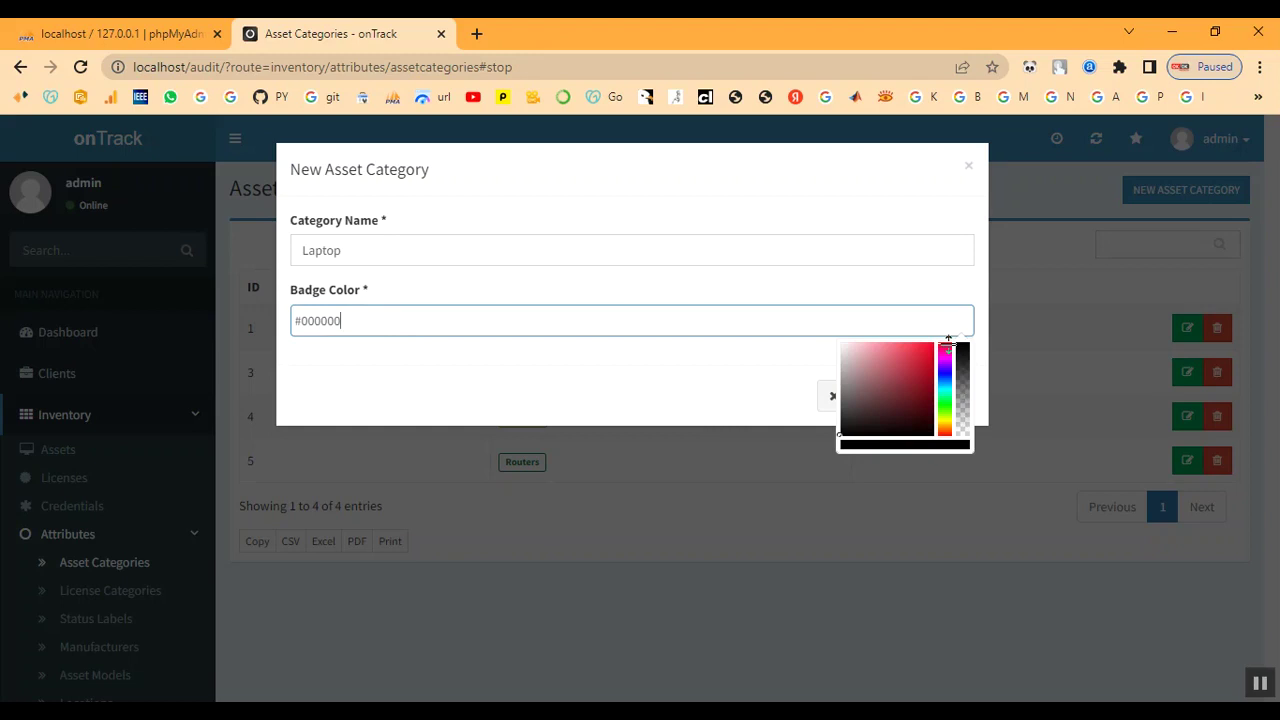
{"action": "left_click_drag", "start_coordinate": [948, 340], "coordinate": [945, 346]}
{"action": "left_click", "coordinate": [930, 343]}
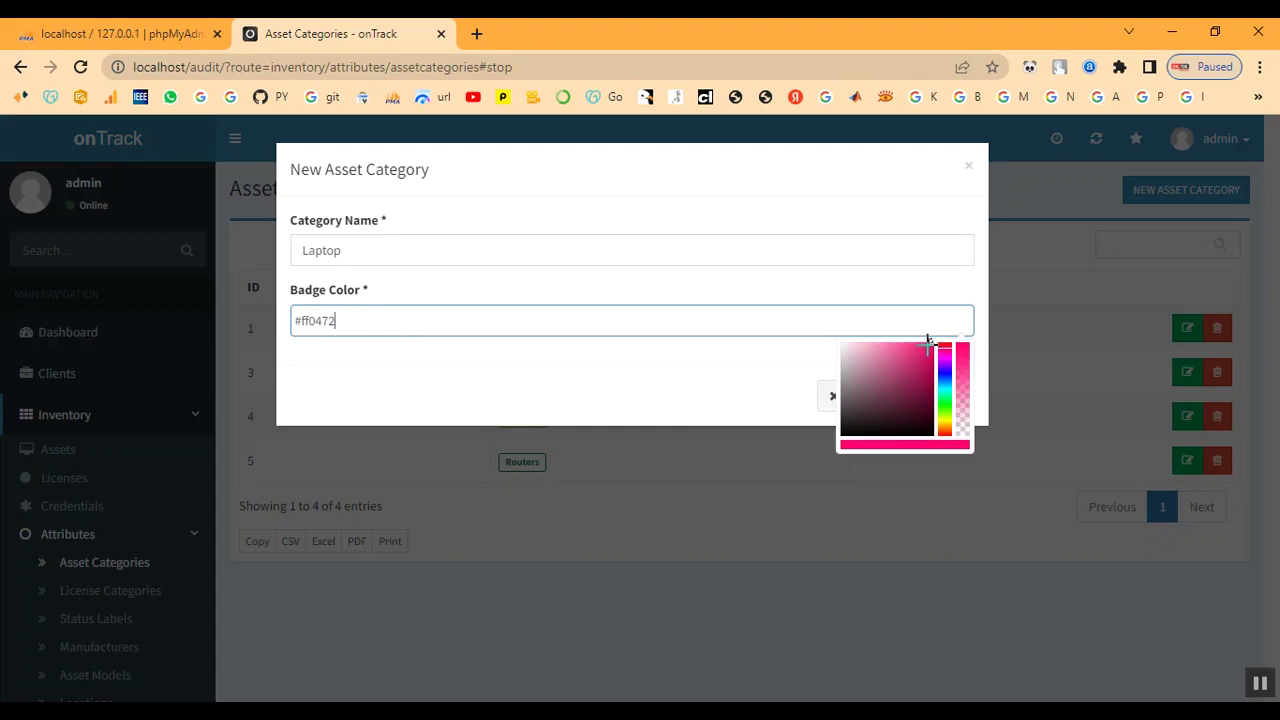
{"action": "left_click", "coordinate": [734, 382]}
{"action": "left_click", "coordinate": [950, 400]}
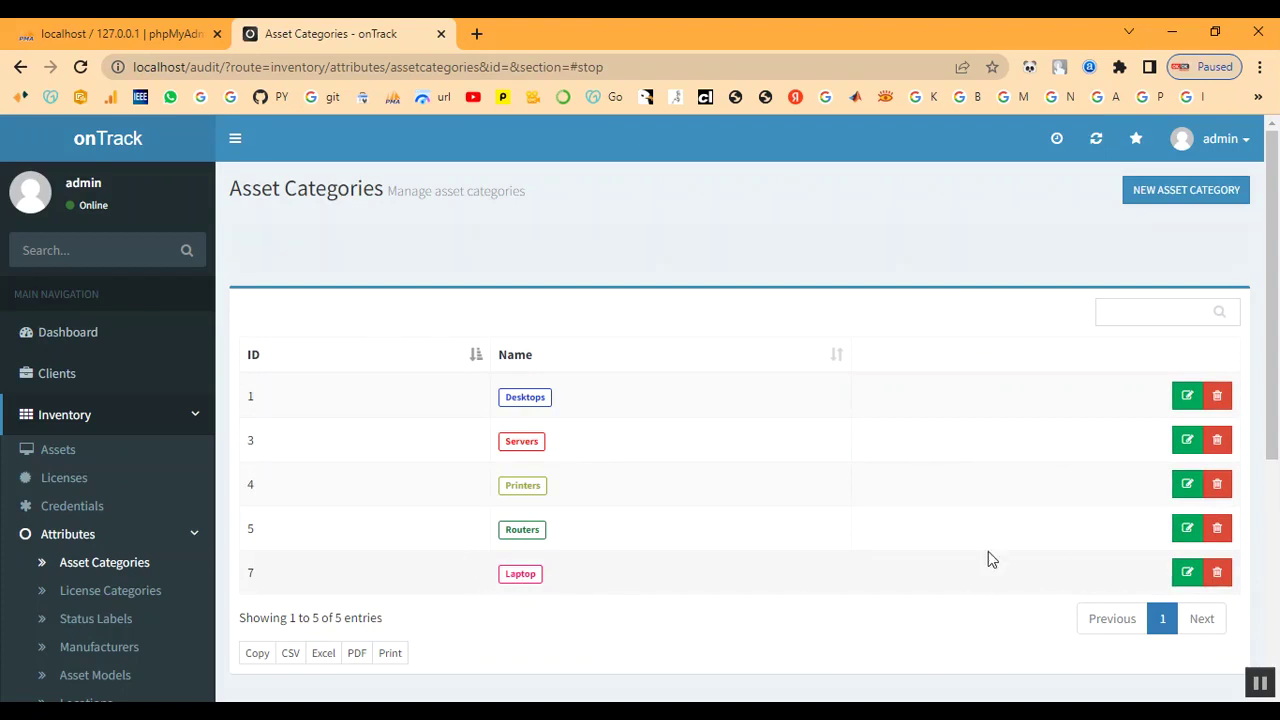
Start a new license category named 'Developer'
{"action": "left_click", "coordinate": [95, 590]}
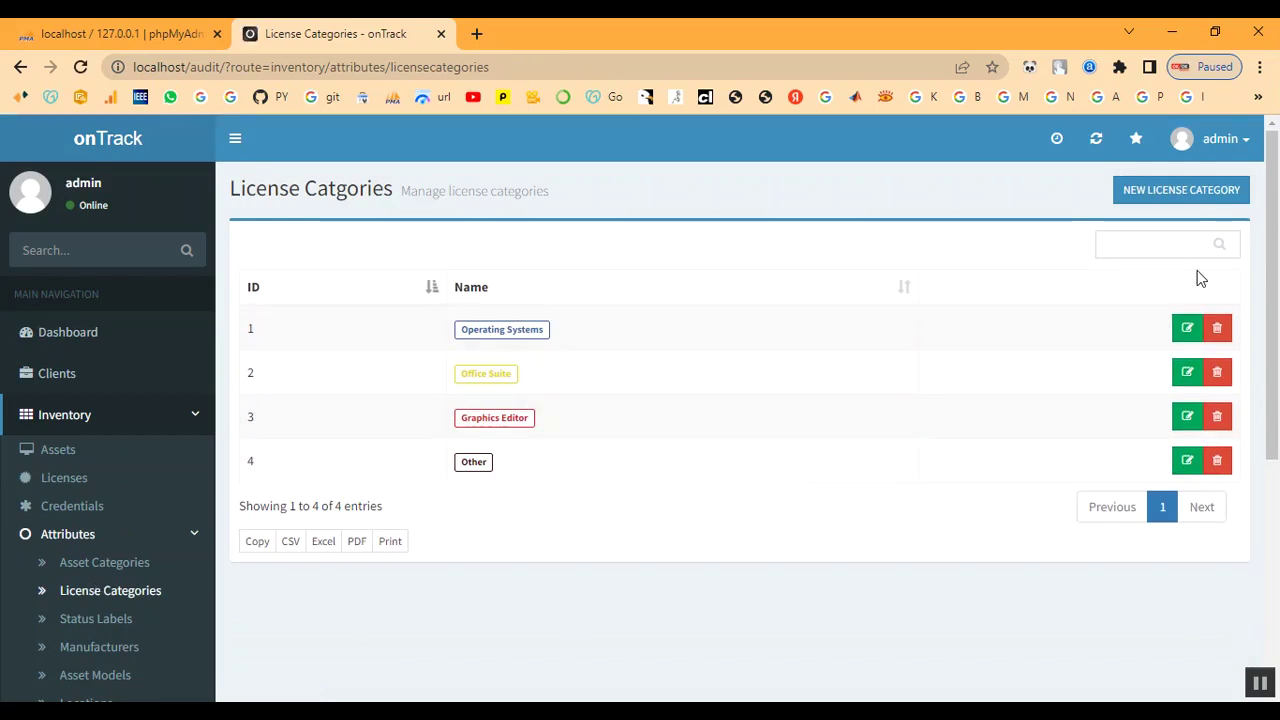
{"action": "left_click", "coordinate": [1168, 190]}
{"action": "left_click", "coordinate": [385, 249]}
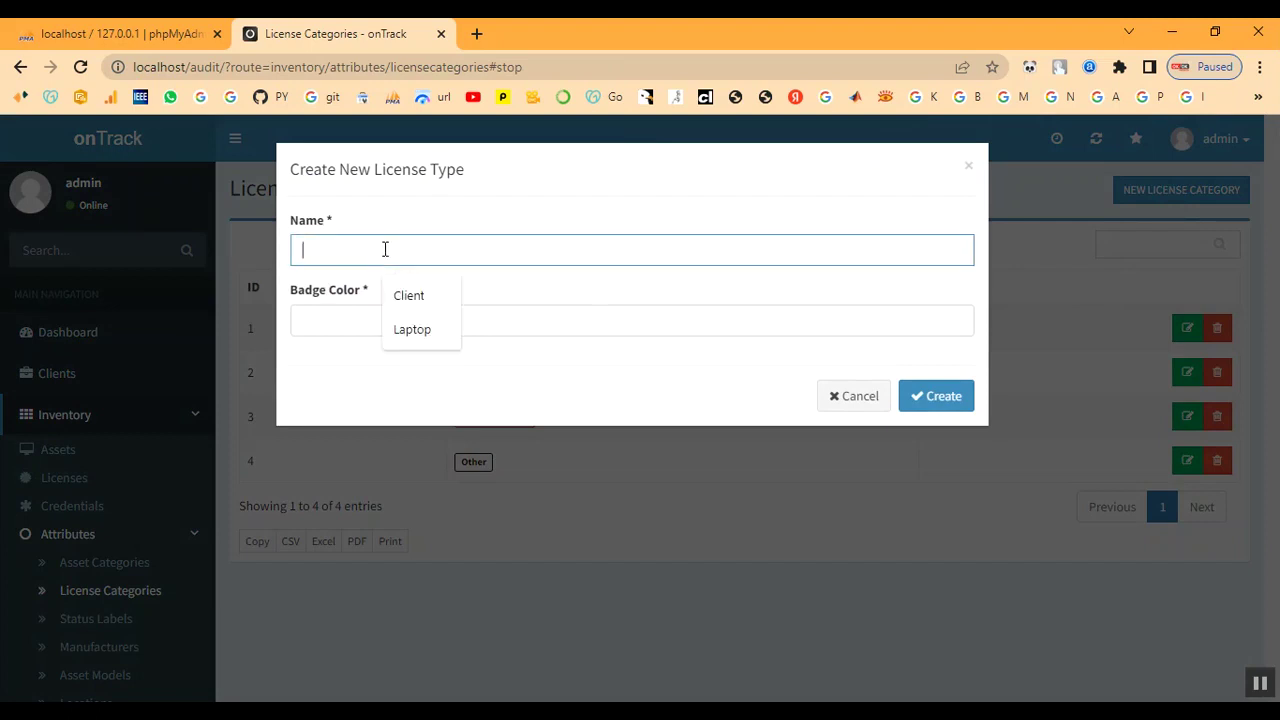
{"action": "type", "text": "D"}
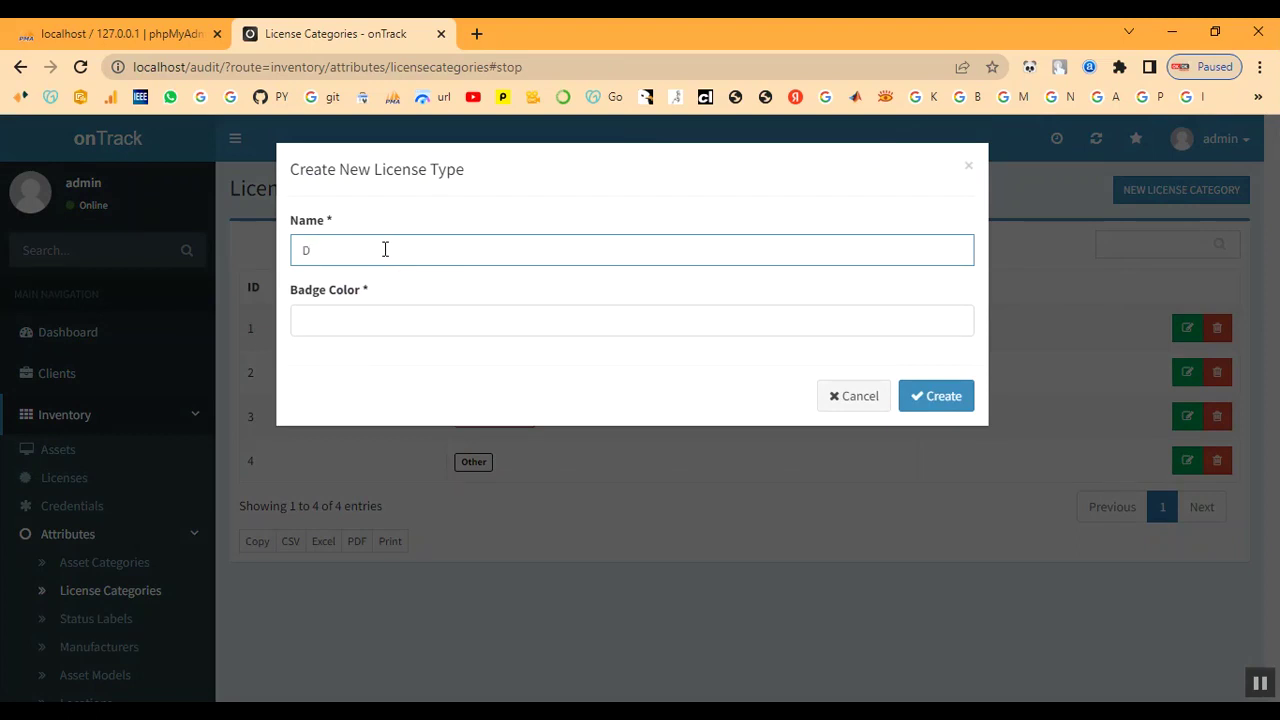
{"action": "type", "text": "eve"}
{"action": "type", "text": "lopw"}
Give it pink badge colour #fc0990 and create the Developer category
{"action": "left_click", "coordinate": [390, 322]}
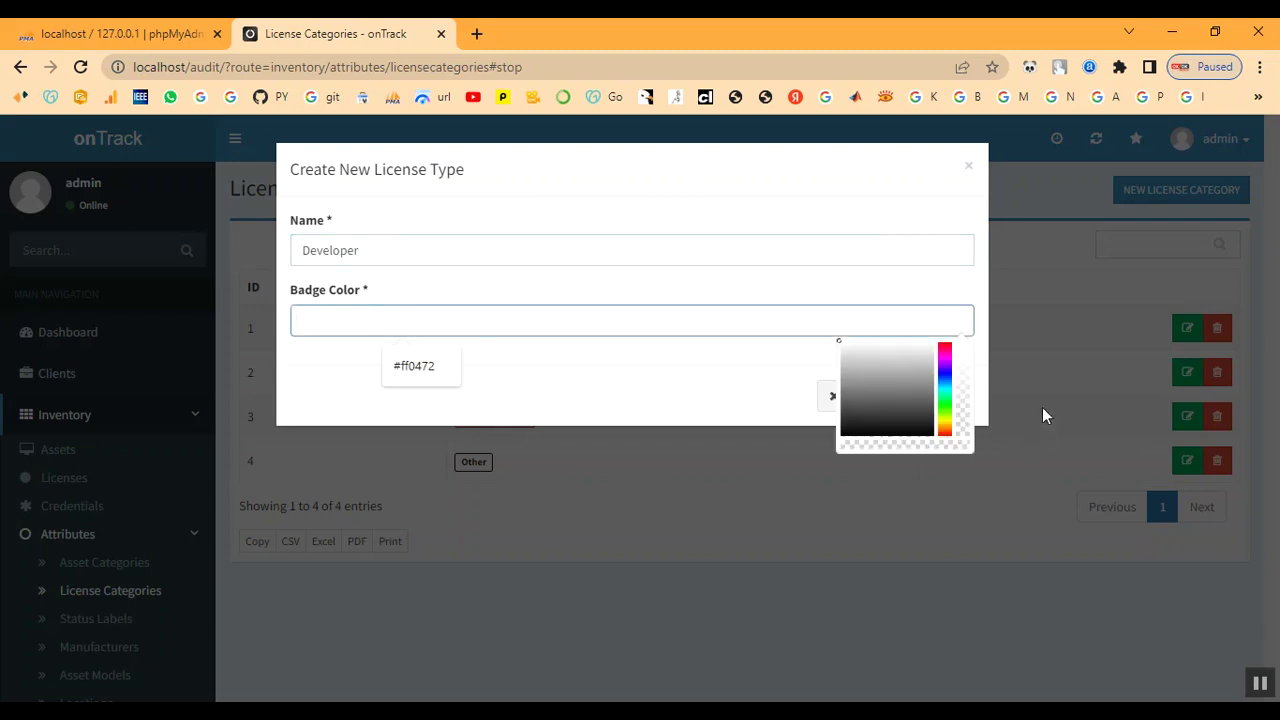
{"action": "left_click", "coordinate": [945, 341]}
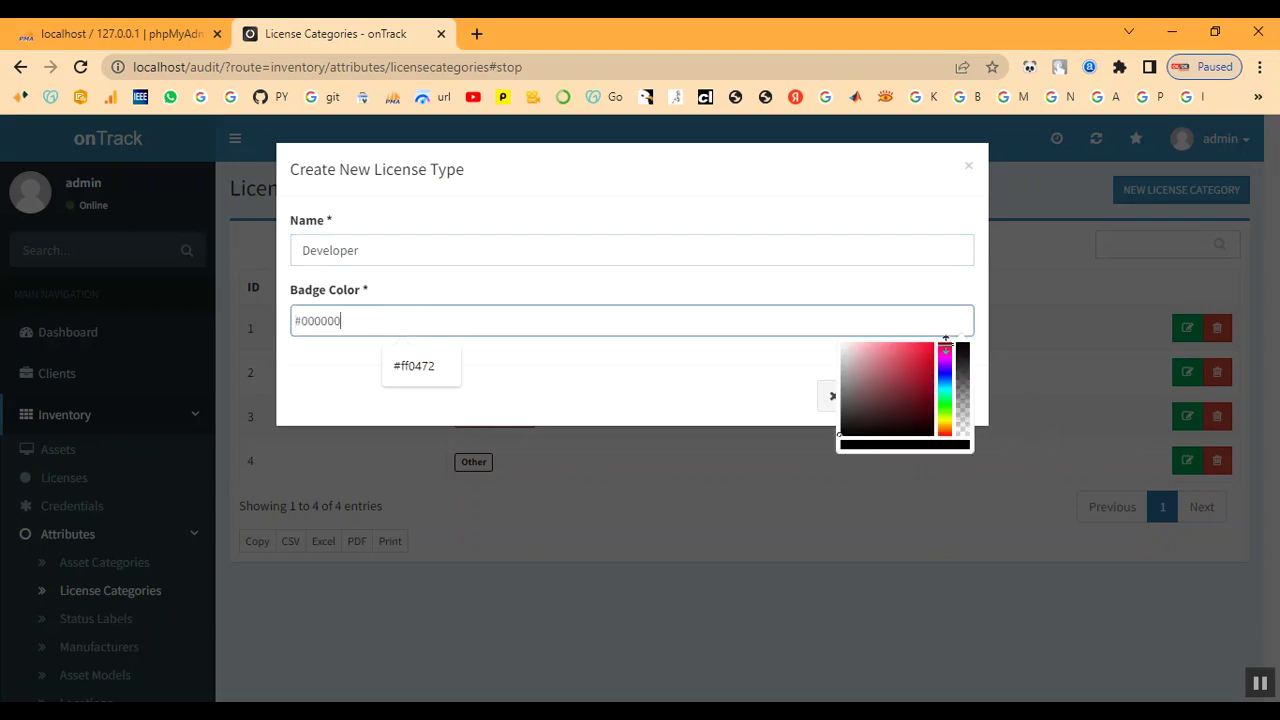
{"action": "left_click", "coordinate": [946, 343]}
{"action": "left_click", "coordinate": [931, 342]}
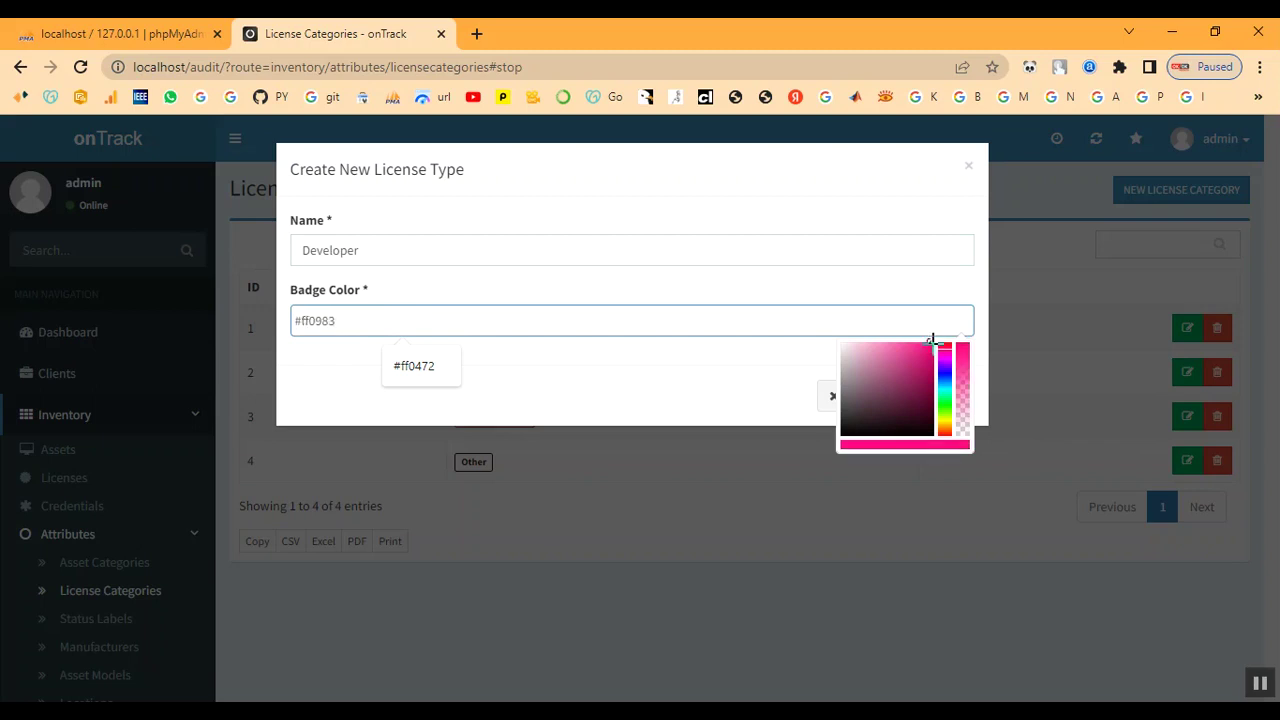
{"action": "left_click", "coordinate": [948, 343]}
{"action": "left_click", "coordinate": [945, 351]}
{"action": "left_click", "coordinate": [930, 341]}
{"action": "left_click", "coordinate": [685, 394]}
{"action": "left_click", "coordinate": [944, 406]}
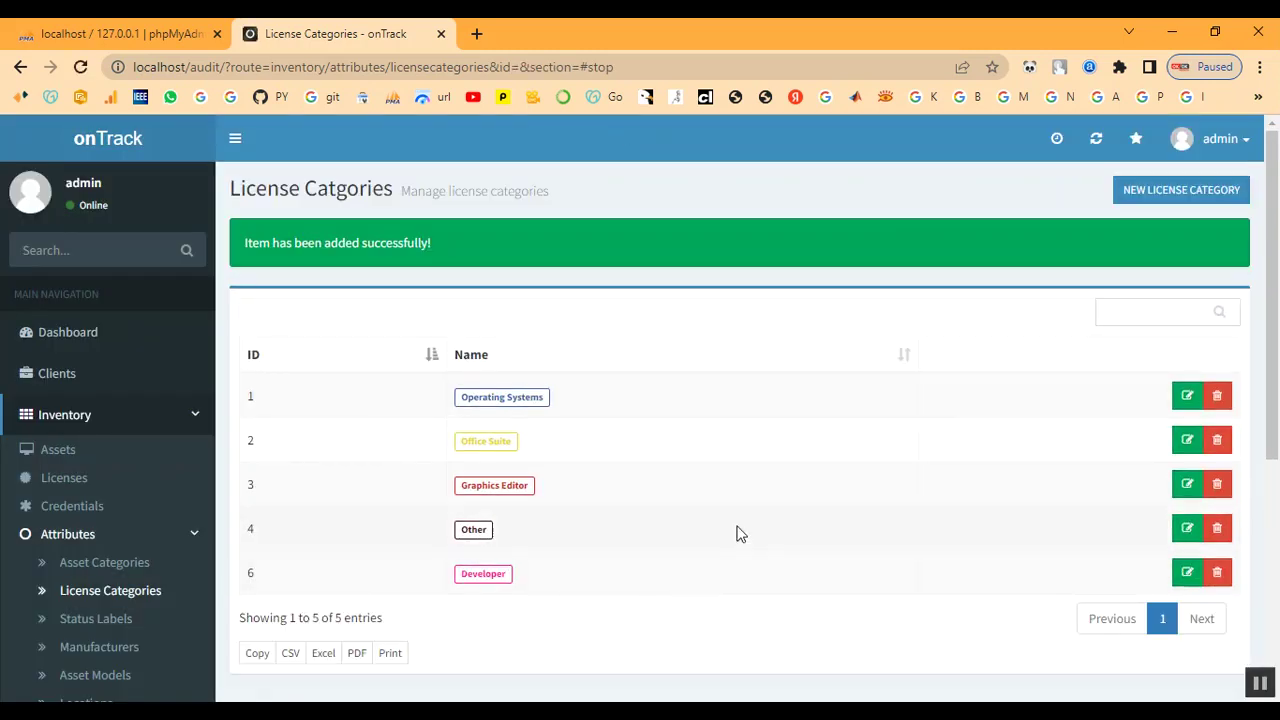
{"action": "scroll", "coordinate": [160, 530], "scroll_direction": "down", "scroll_amount": 2}
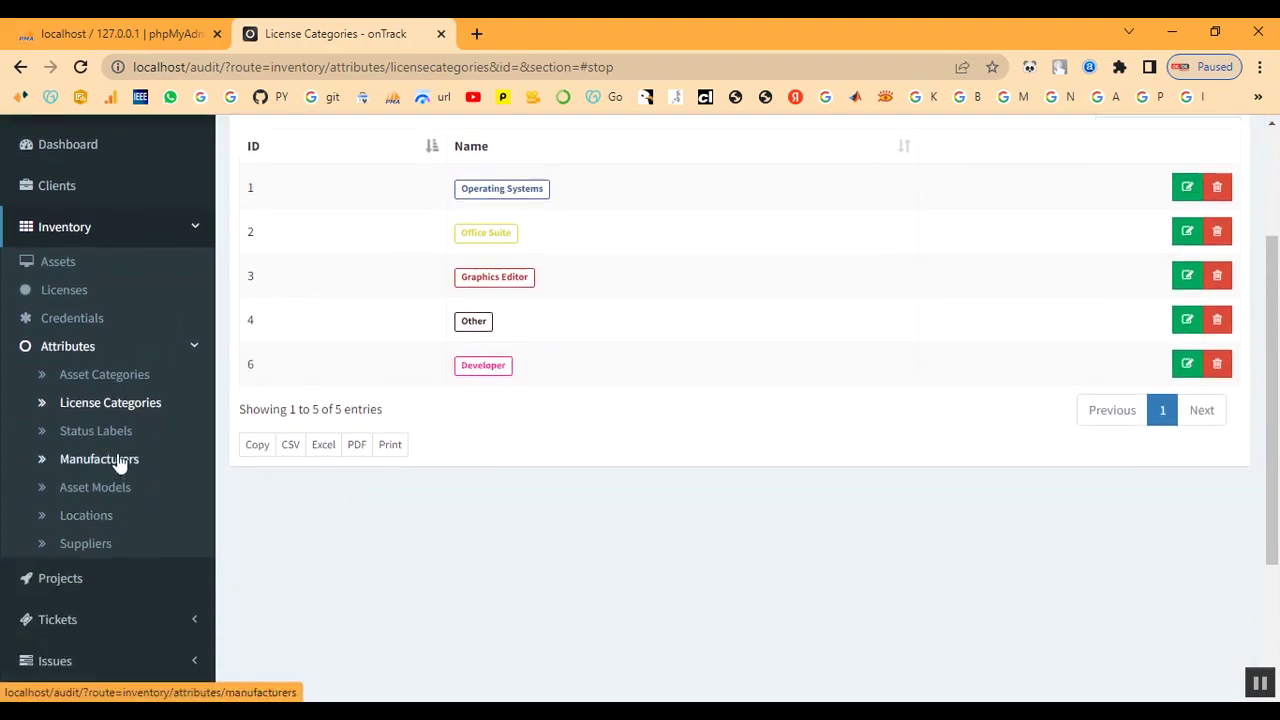
Start a new status label named 'In Process'
{"action": "left_click", "coordinate": [104, 436]}
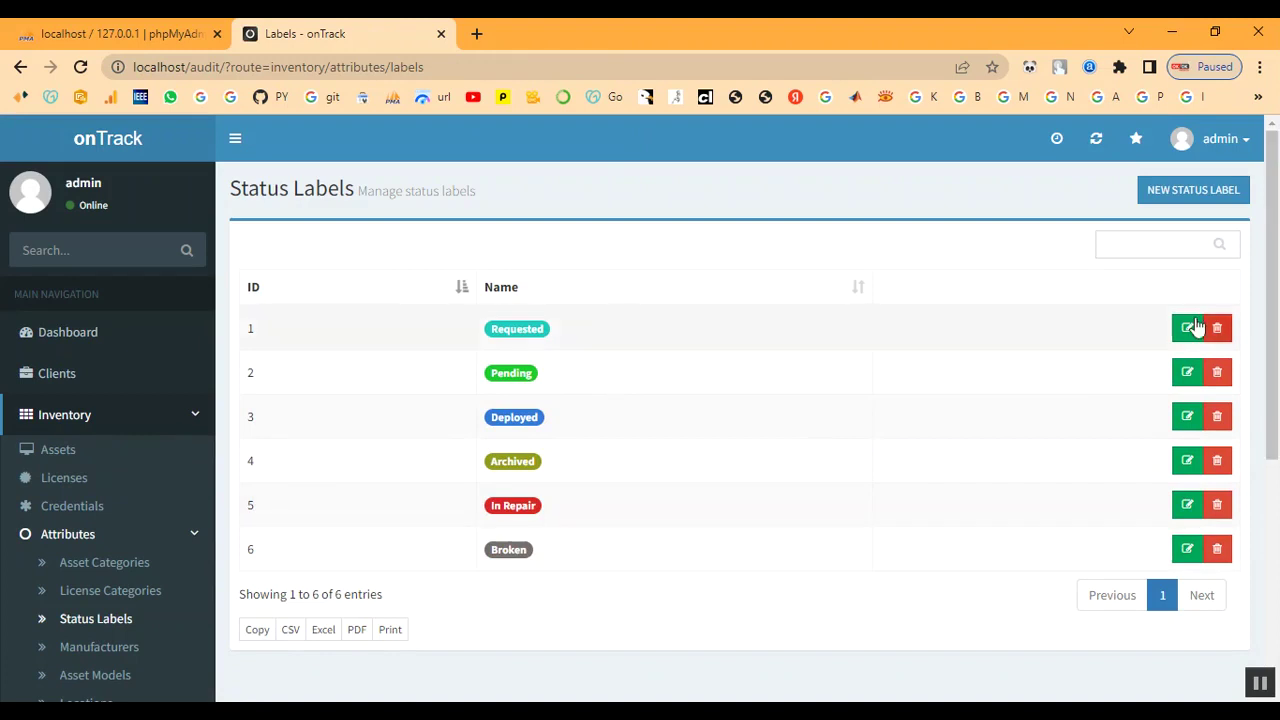
{"action": "left_click", "coordinate": [1161, 192]}
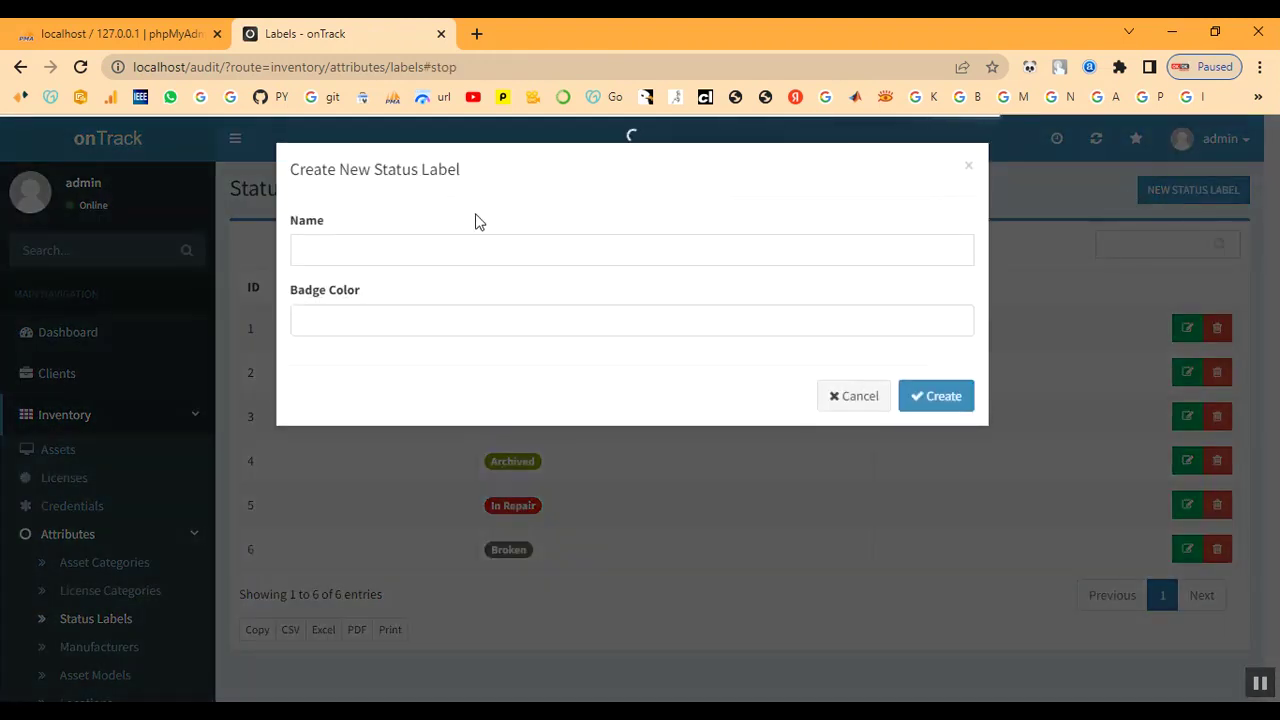
{"action": "left_click", "coordinate": [389, 250]}
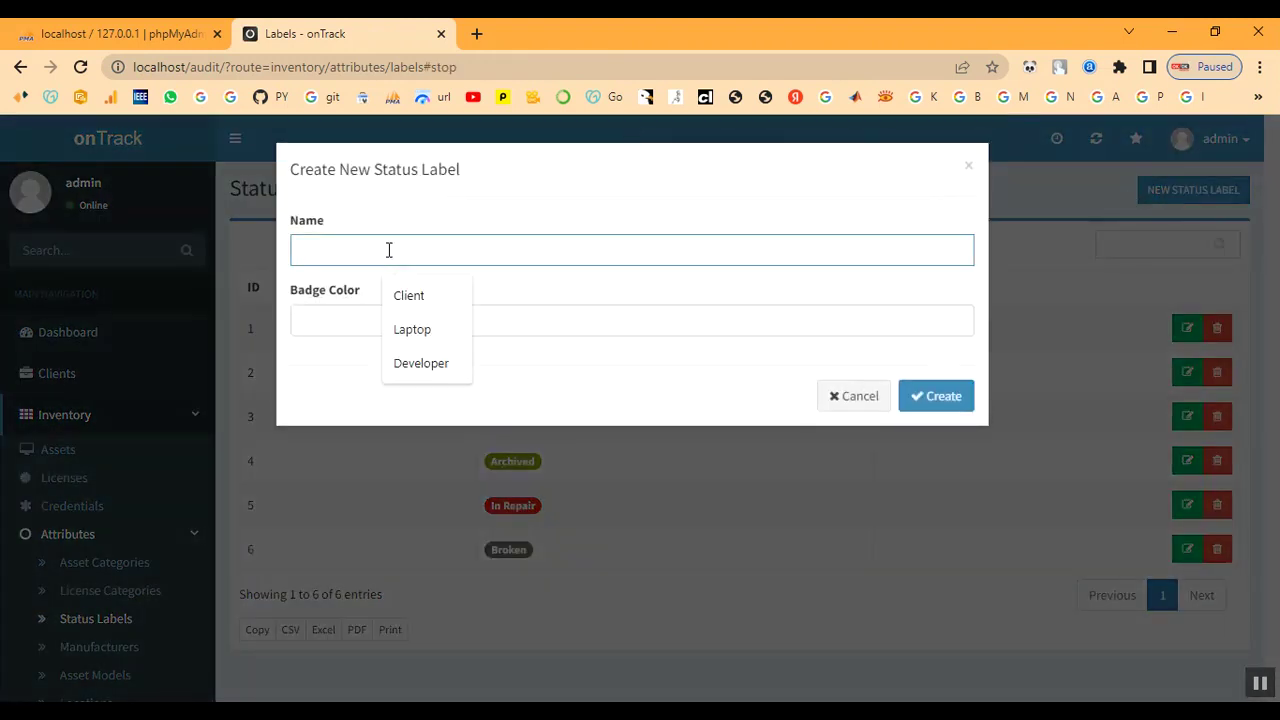
{"action": "type", "text": "In"}
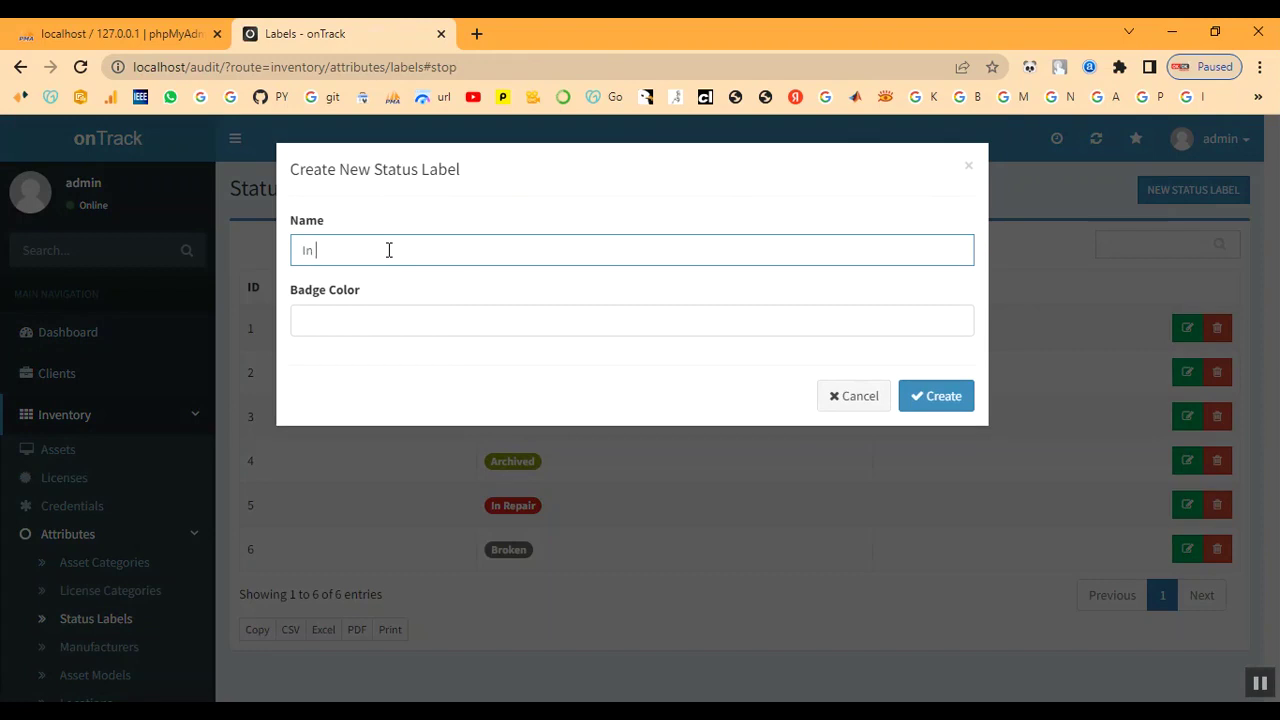
{"action": "type", "text": " Process"}
Give it bright green badge colour #09f700 and create the label
{"action": "left_click", "coordinate": [523, 325]}
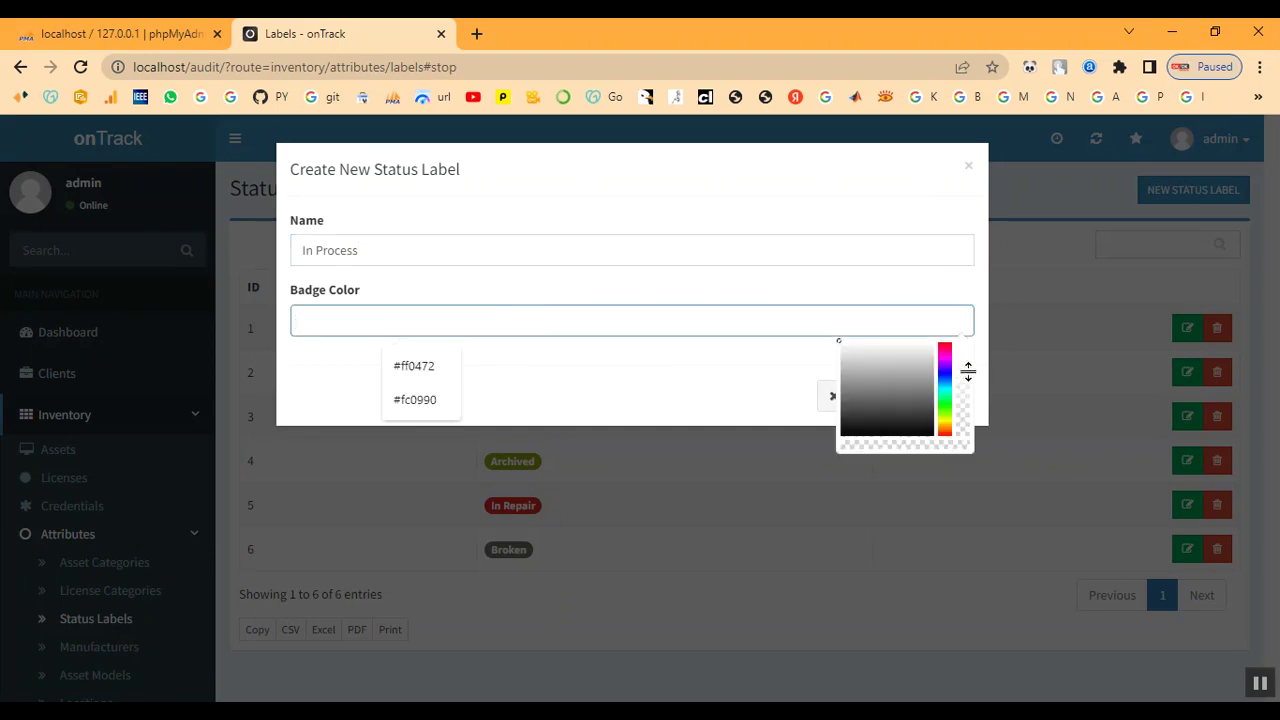
{"action": "left_click", "coordinate": [947, 344]}
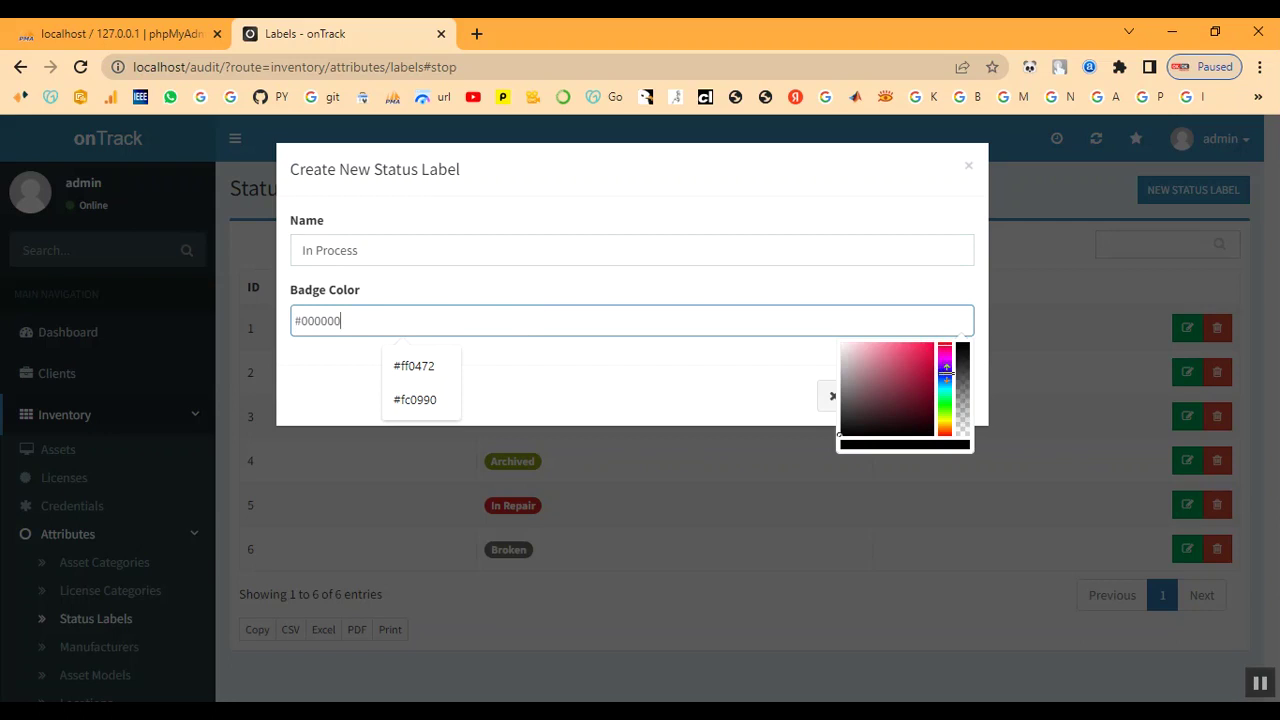
{"action": "left_click_drag", "start_coordinate": [946, 383], "coordinate": [946, 408]}
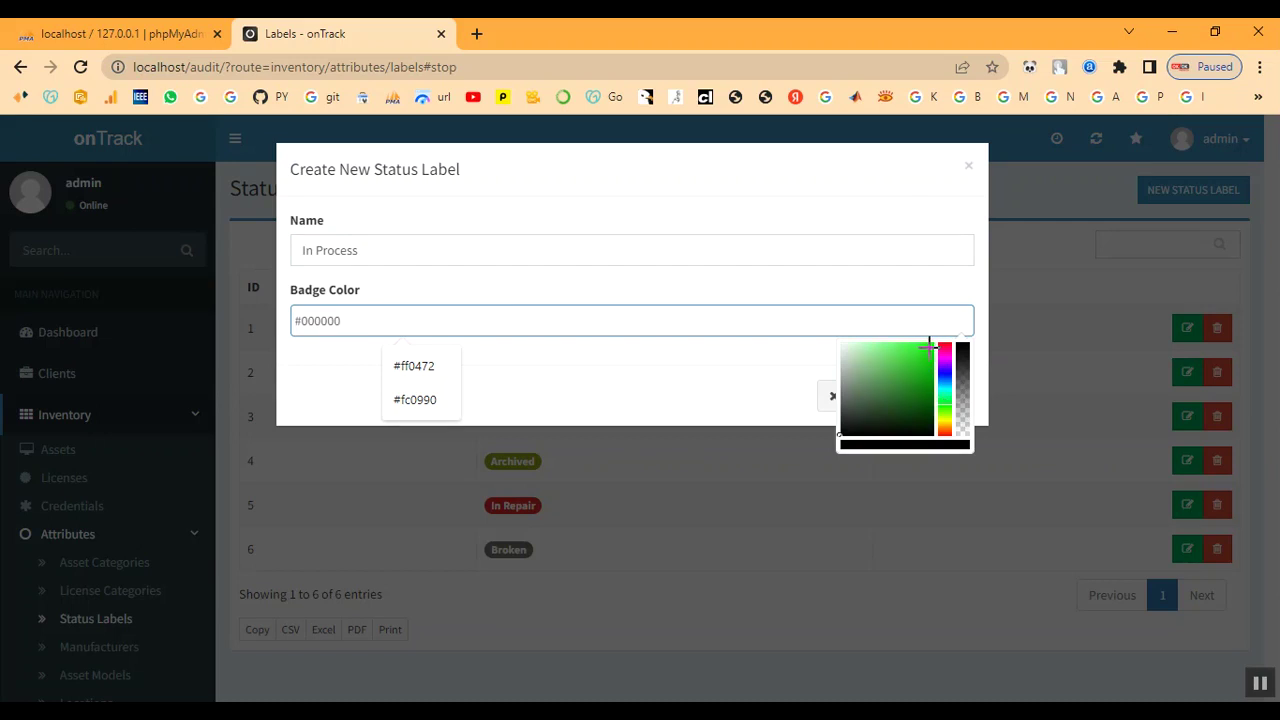
{"action": "left_click", "coordinate": [929, 347]}
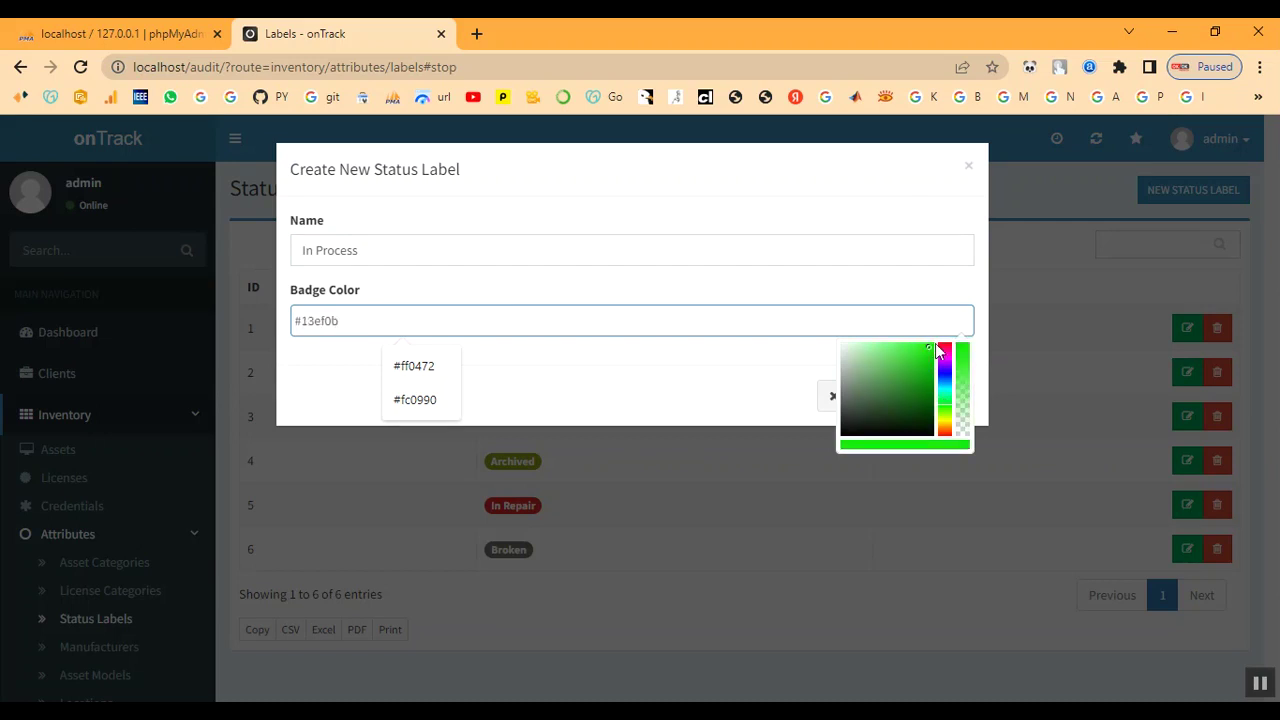
{"action": "left_click", "coordinate": [930, 345]}
{"action": "left_click", "coordinate": [932, 344]}
{"action": "left_click", "coordinate": [641, 412]}
{"action": "left_click", "coordinate": [934, 403]}
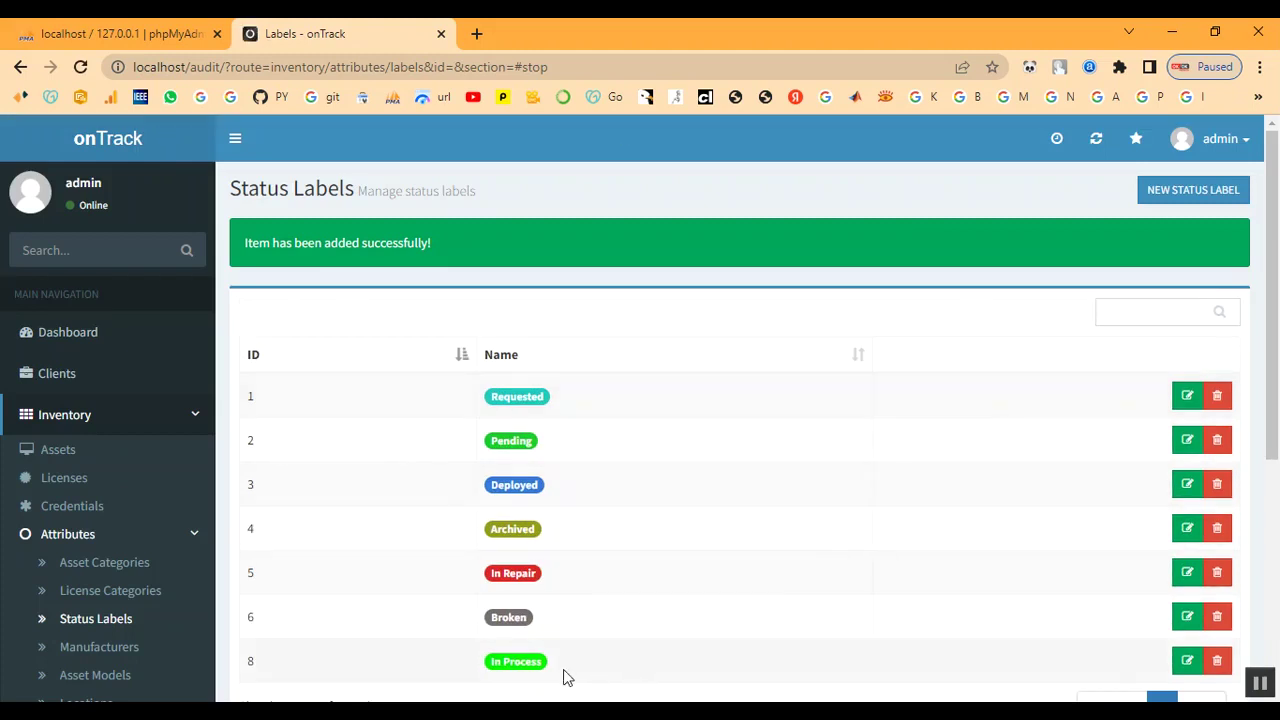
{"action": "scroll", "coordinate": [545, 610], "scroll_direction": "down", "scroll_amount": 1}
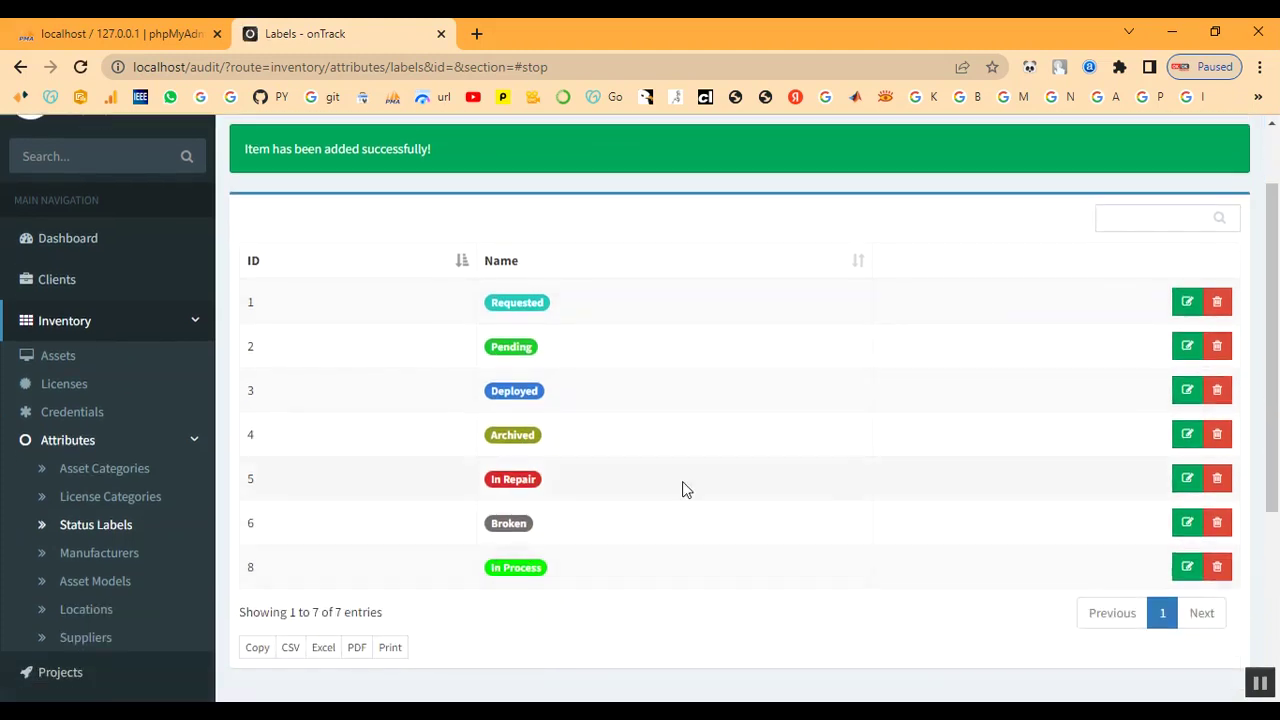
Add a manufacturer named 'Dell'
{"action": "left_click", "coordinate": [108, 552]}
{"action": "scroll", "coordinate": [814, 569], "scroll_direction": "down", "scroll_amount": 3}
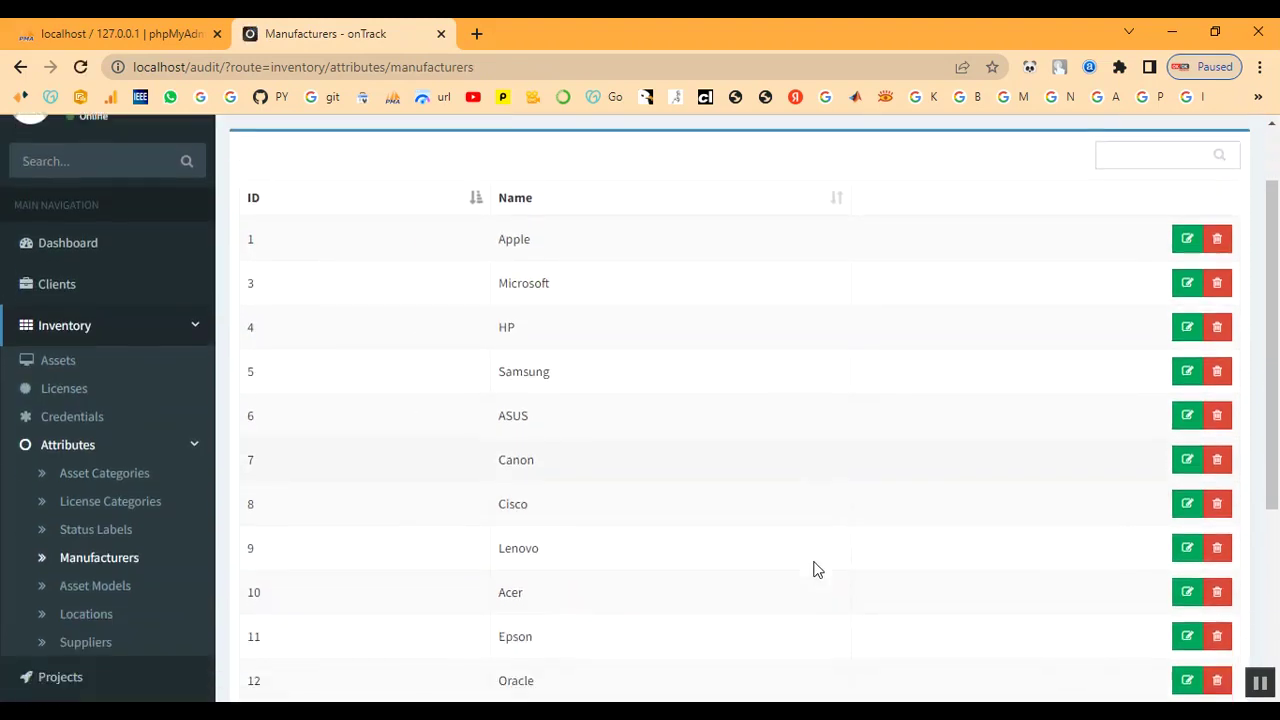
{"action": "scroll", "coordinate": [814, 569], "scroll_direction": "up", "scroll_amount": 3}
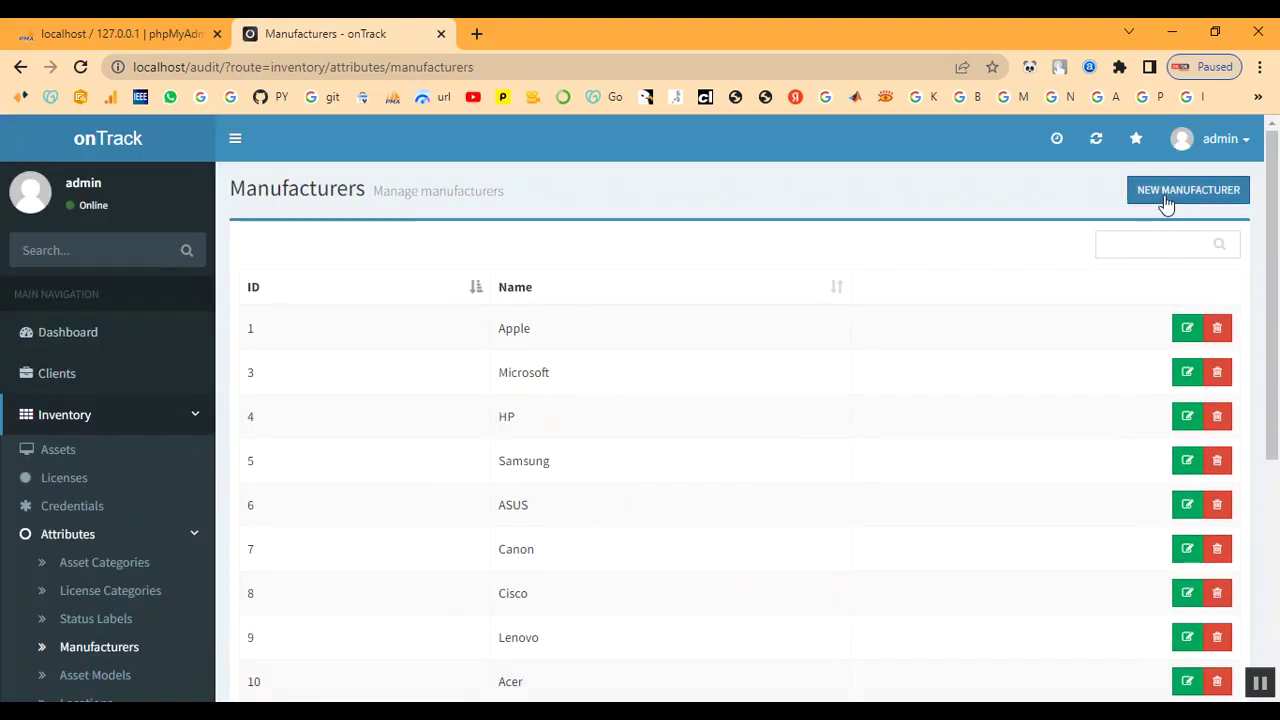
{"action": "left_click", "coordinate": [1166, 199]}
{"action": "left_click", "coordinate": [485, 245]}
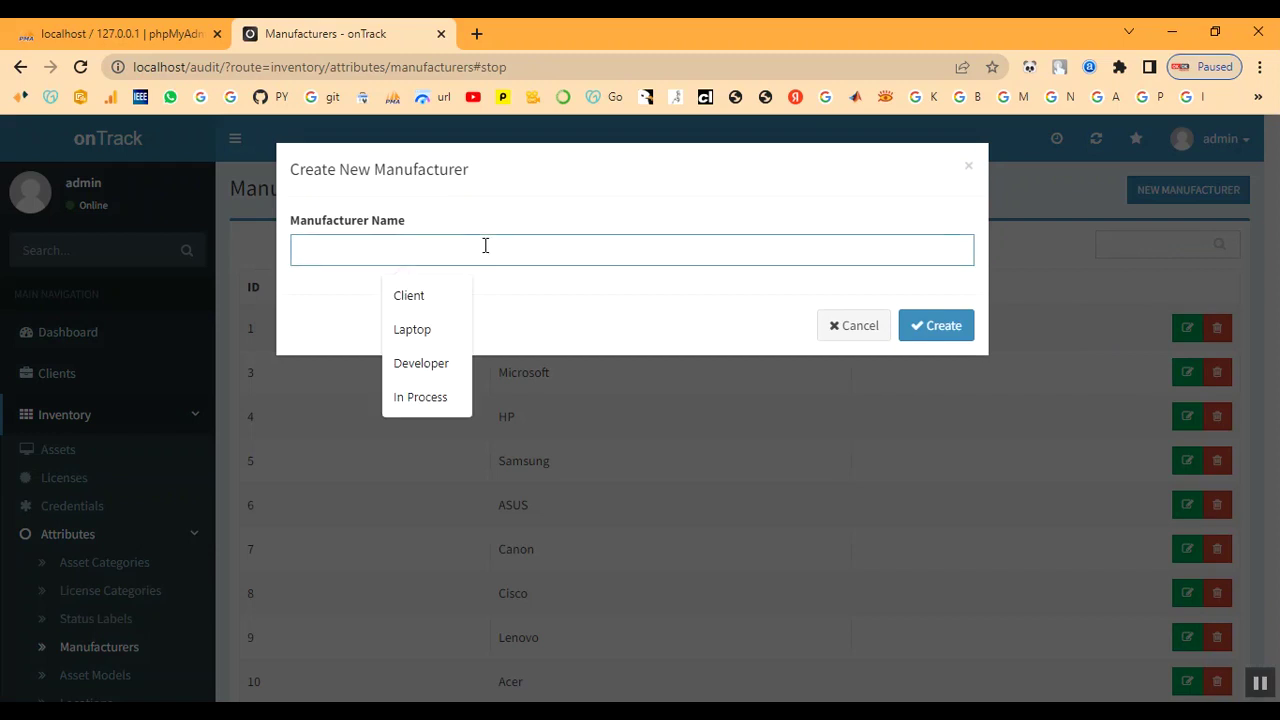
{"action": "type", "text": "Dell"}
{"action": "left_click", "coordinate": [940, 328]}
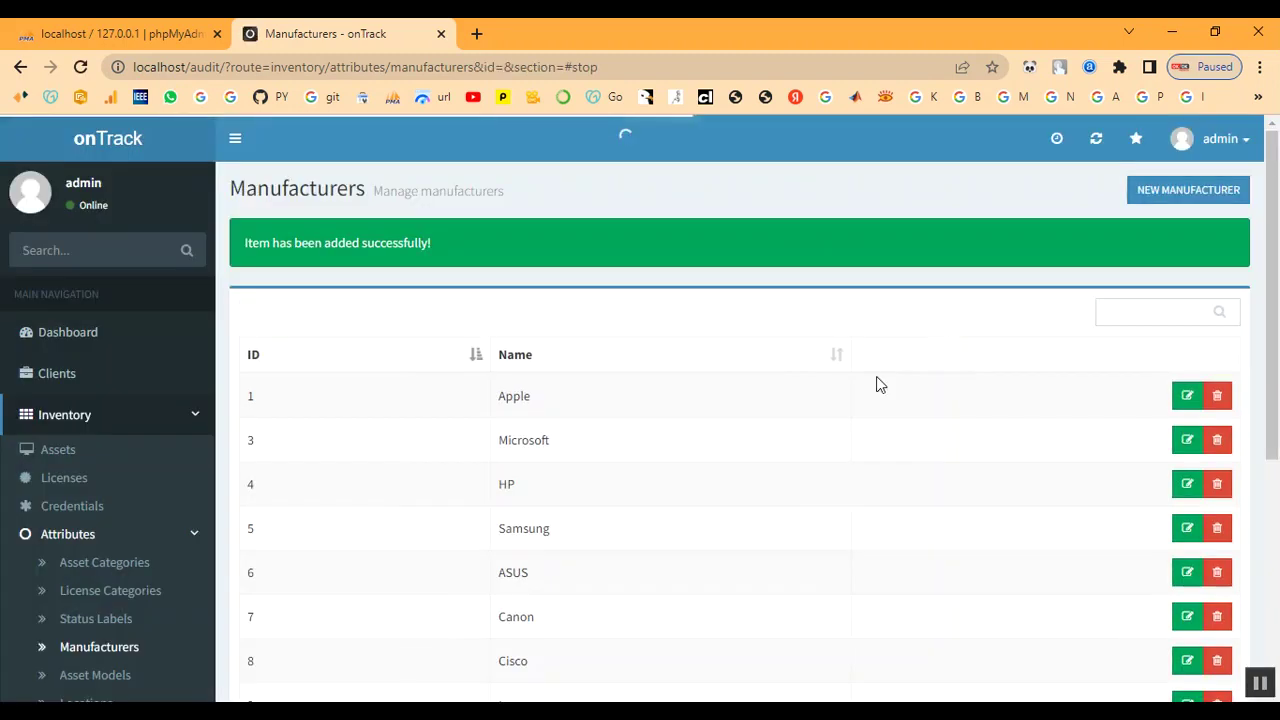
{"action": "scroll", "coordinate": [100, 537], "scroll_direction": "down", "scroll_amount": 2}
{"action": "left_click", "coordinate": [97, 497]}
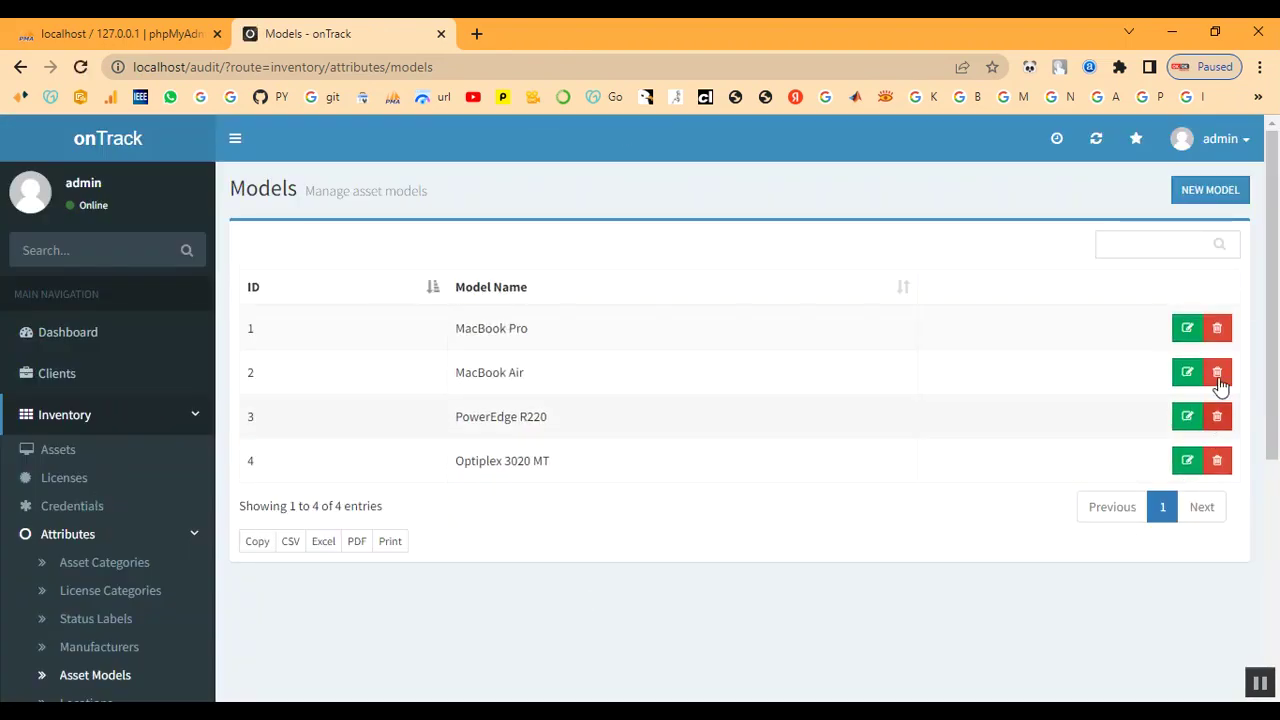
Create an asset model named 'Power Edge'
{"action": "left_click", "coordinate": [1208, 189]}
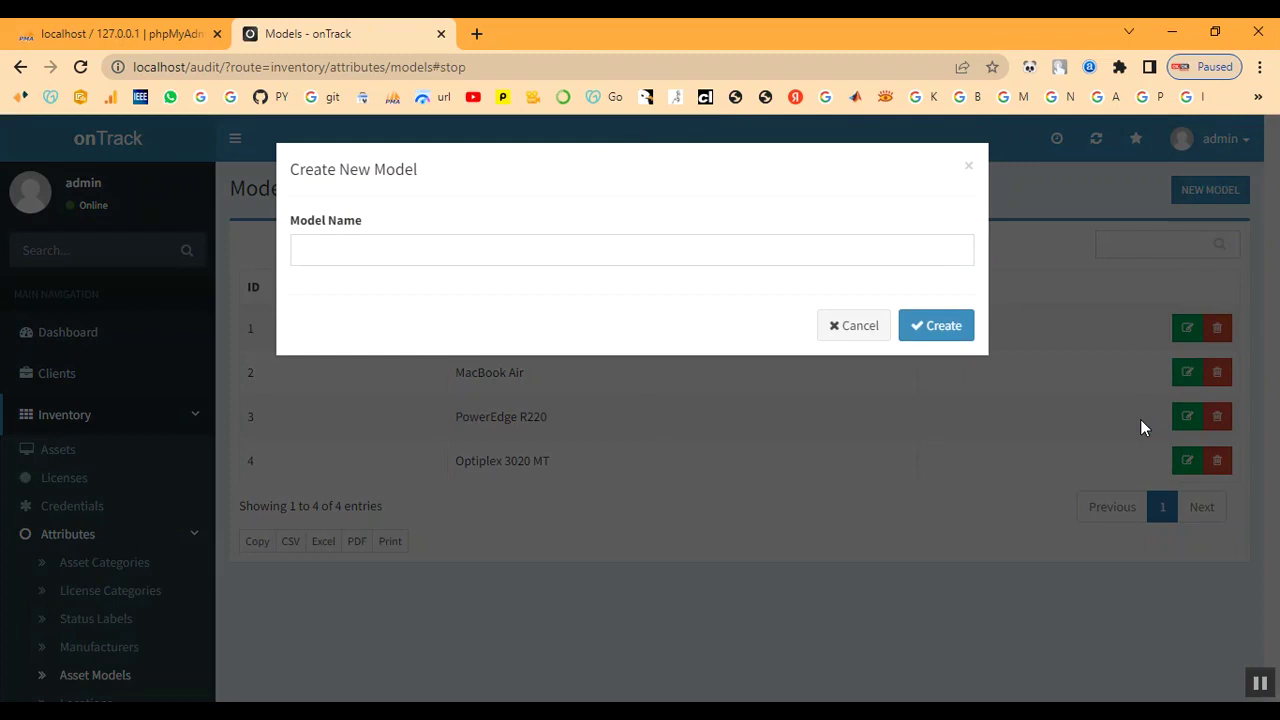
{"action": "left_click", "coordinate": [394, 259]}
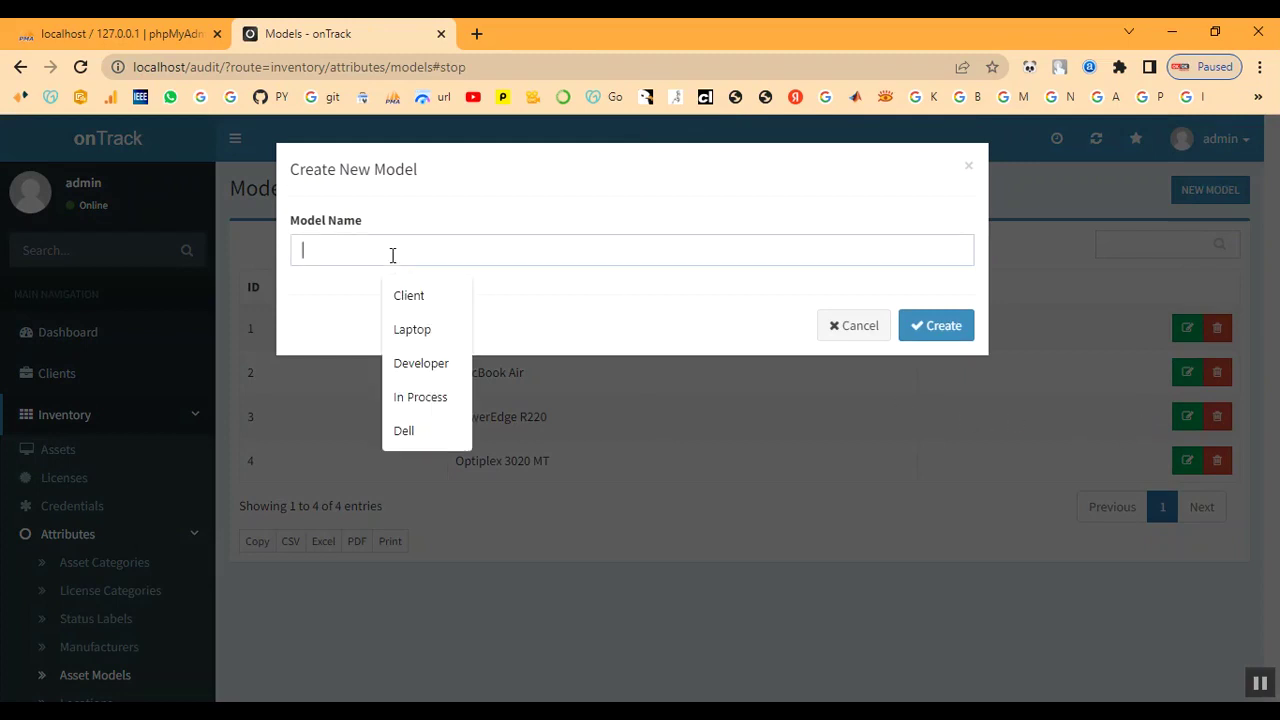
{"action": "type", "text": "P"}
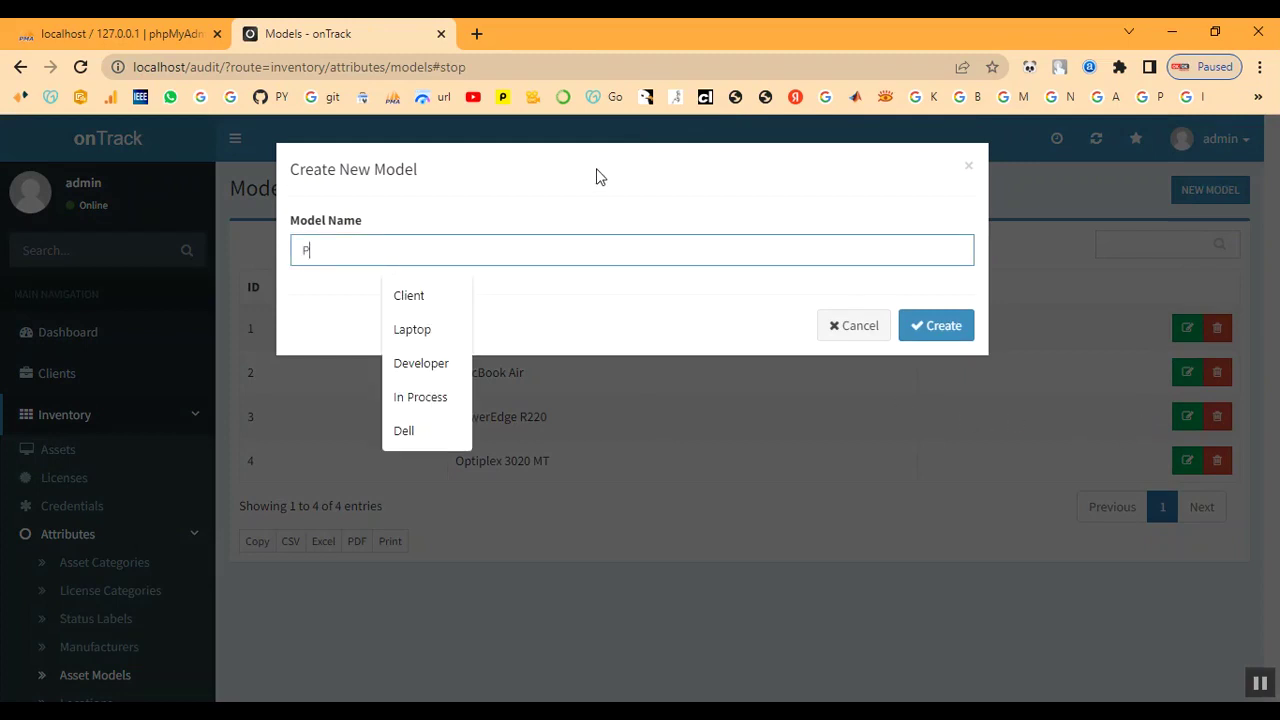
{"action": "type", "text": "ow"}
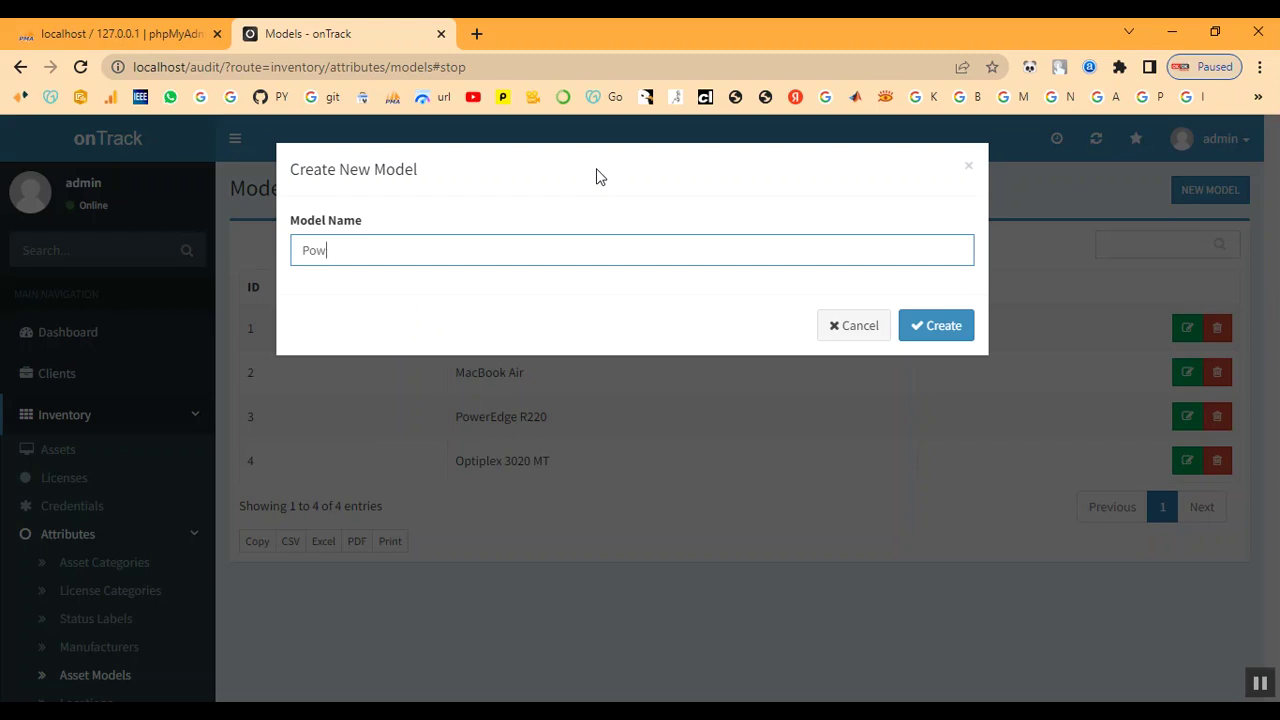
{"action": "type", "text": "er Edge"}
{"action": "left_click", "coordinate": [926, 338]}
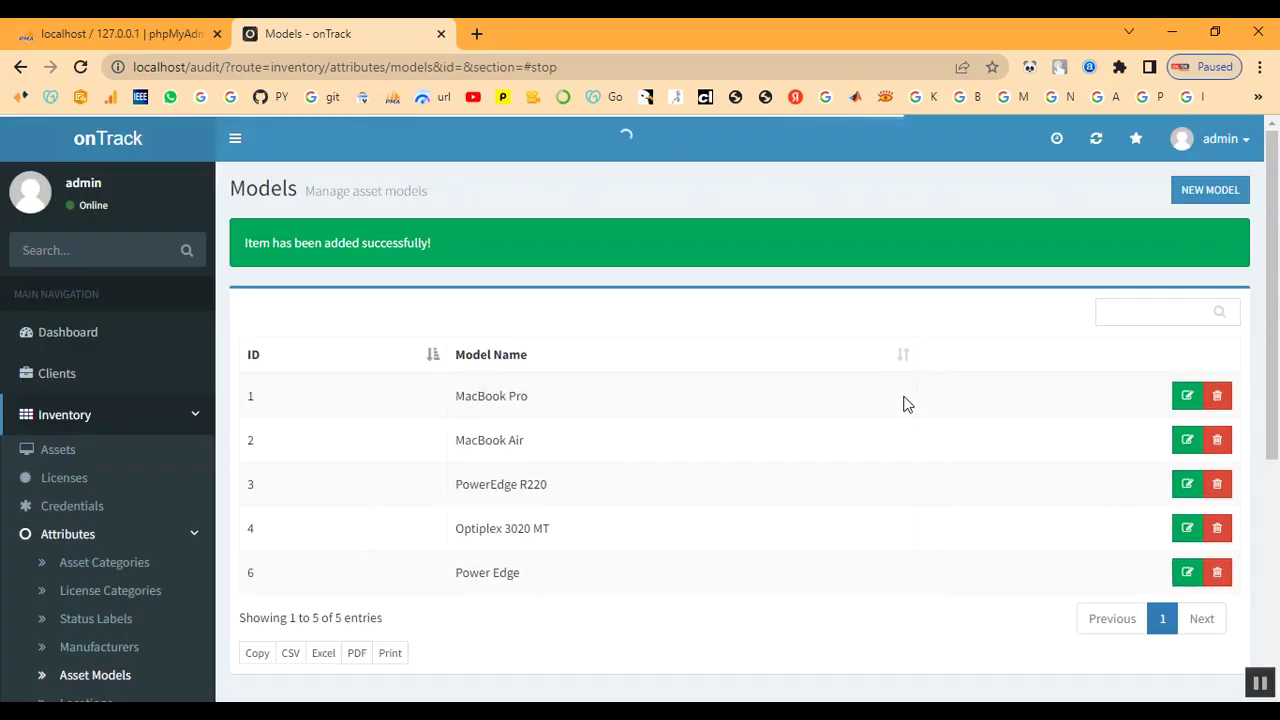
{"action": "left_click_drag", "start_coordinate": [458, 572], "coordinate": [551, 580]}
{"action": "left_click", "coordinate": [568, 583]}
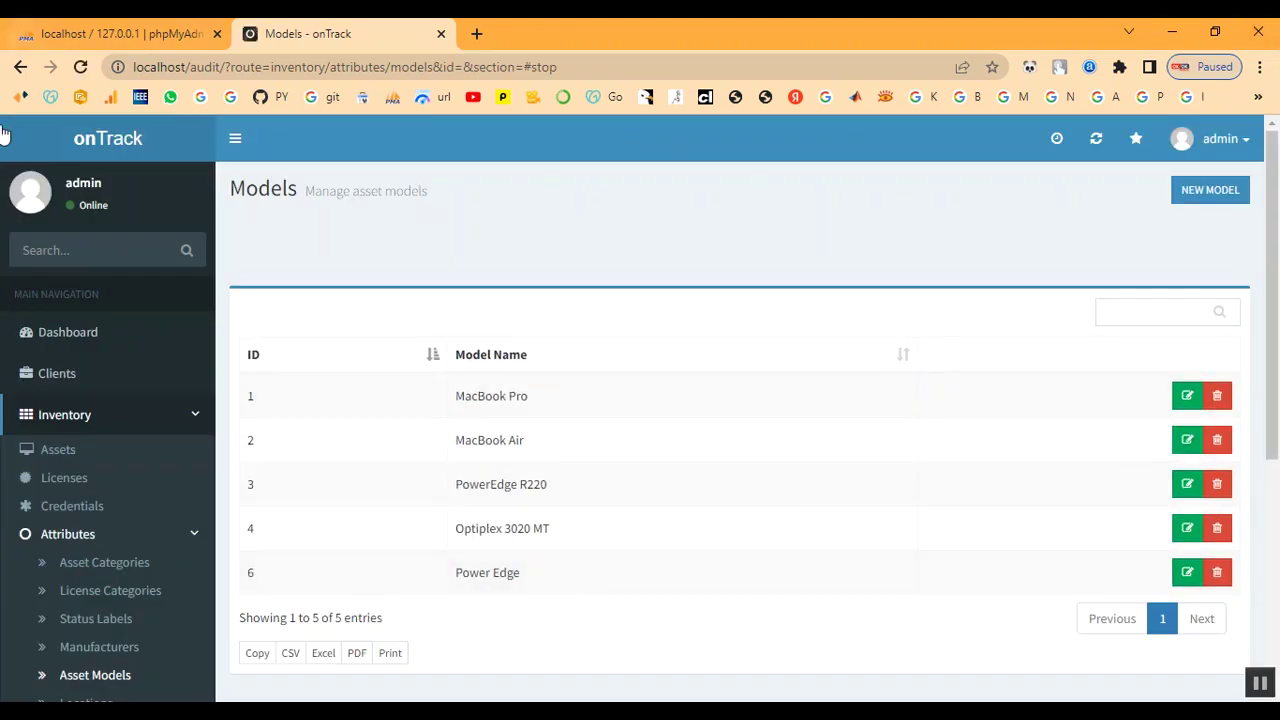
{"action": "scroll", "coordinate": [40, 586], "scroll_direction": "down", "scroll_amount": 2}
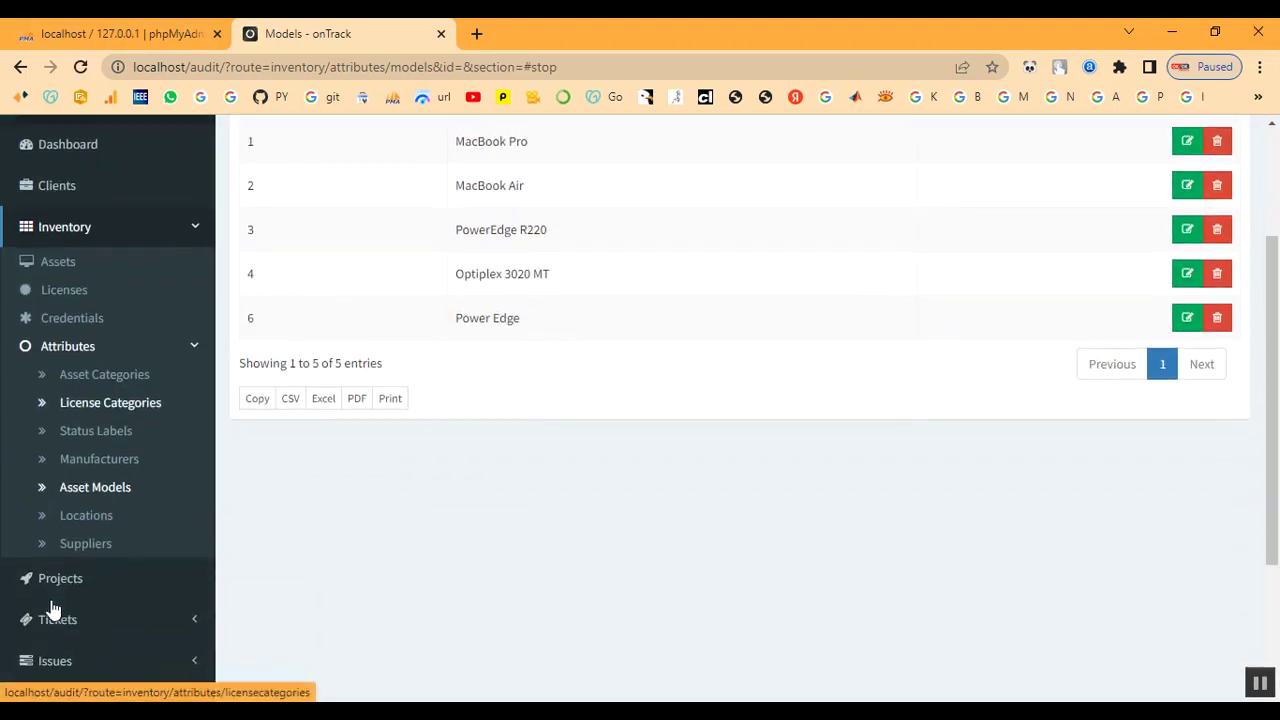
Create a 'Chennai' location assigned to Client
{"action": "left_click", "coordinate": [69, 524]}
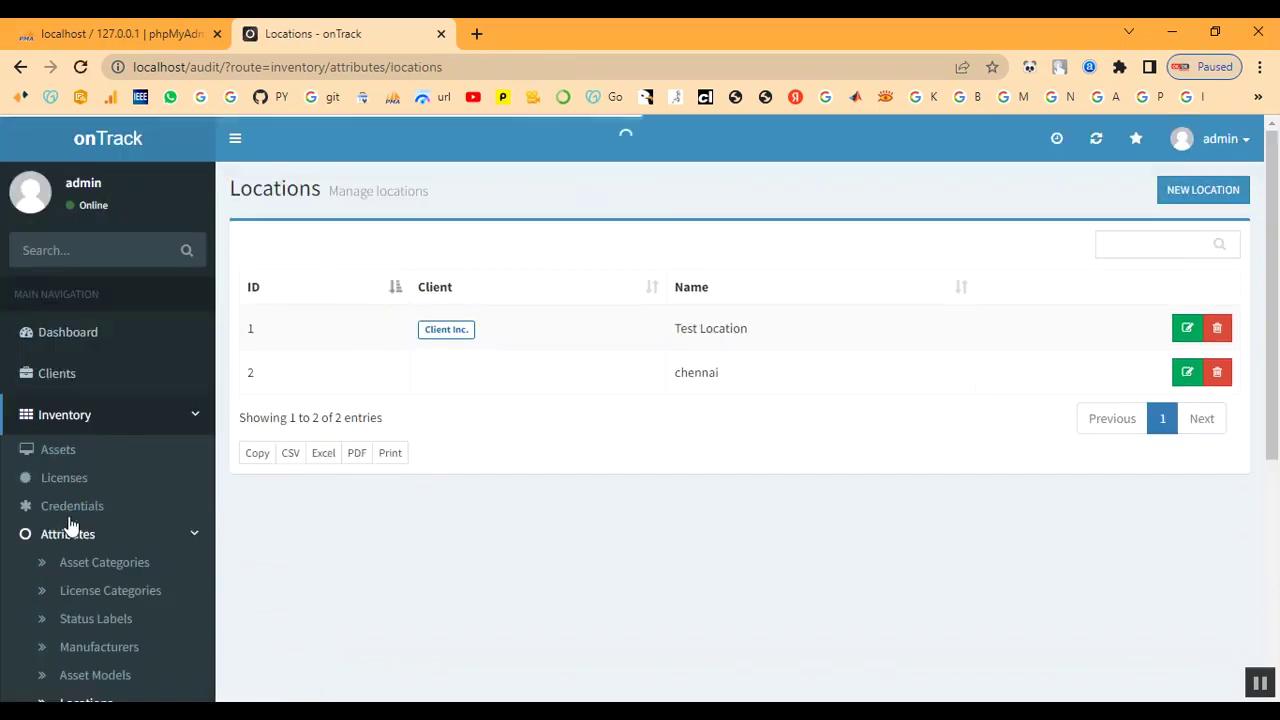
{"action": "left_click", "coordinate": [1197, 196]}
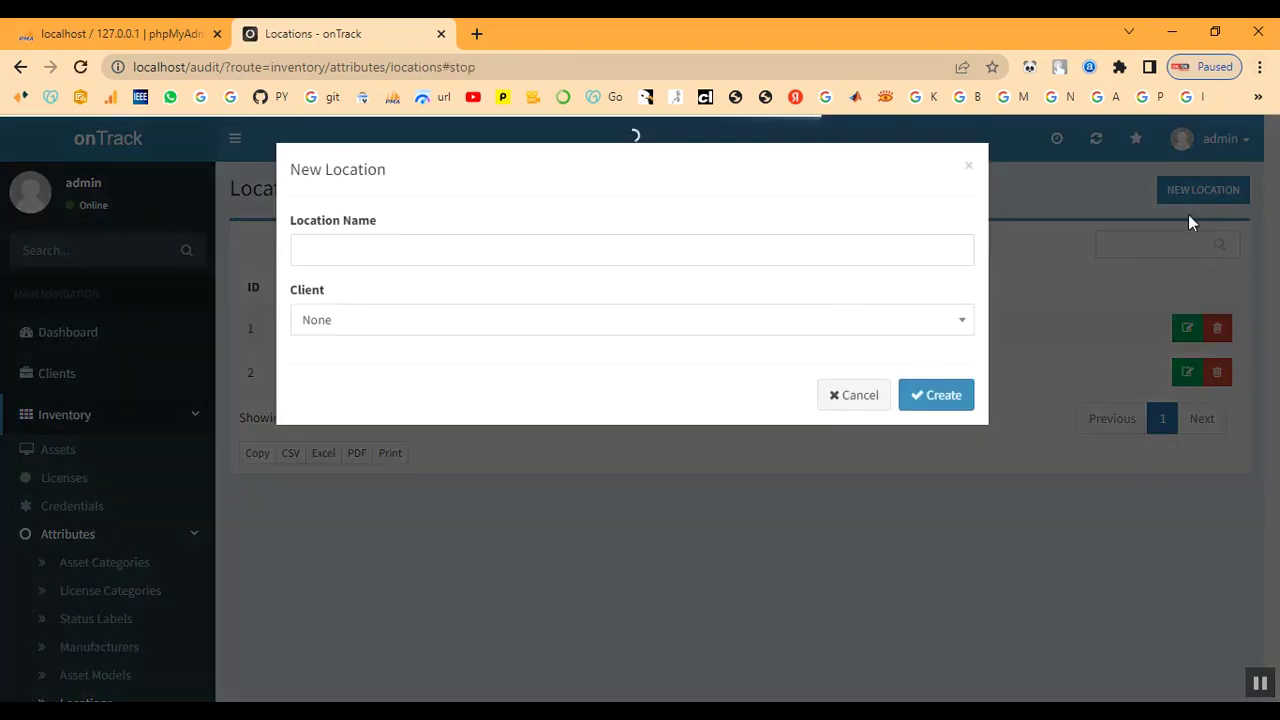
{"action": "left_click", "coordinate": [483, 250]}
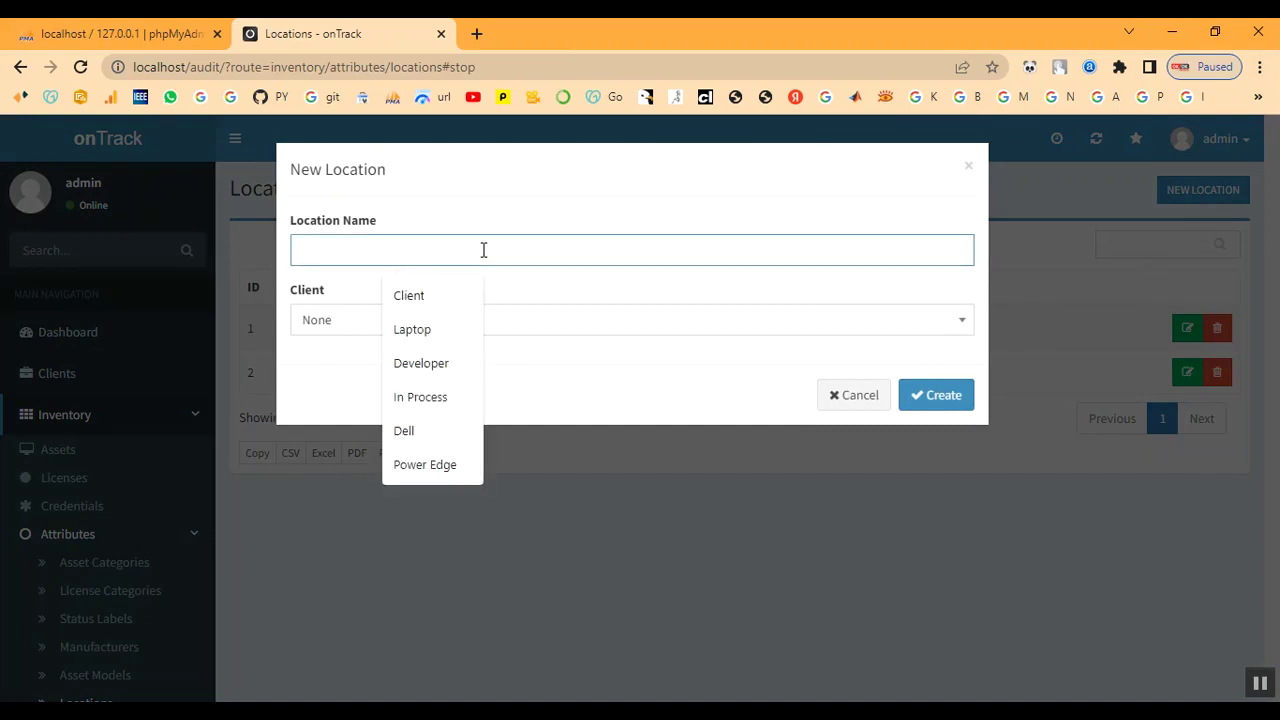
{"action": "type", "text": "Ch"}
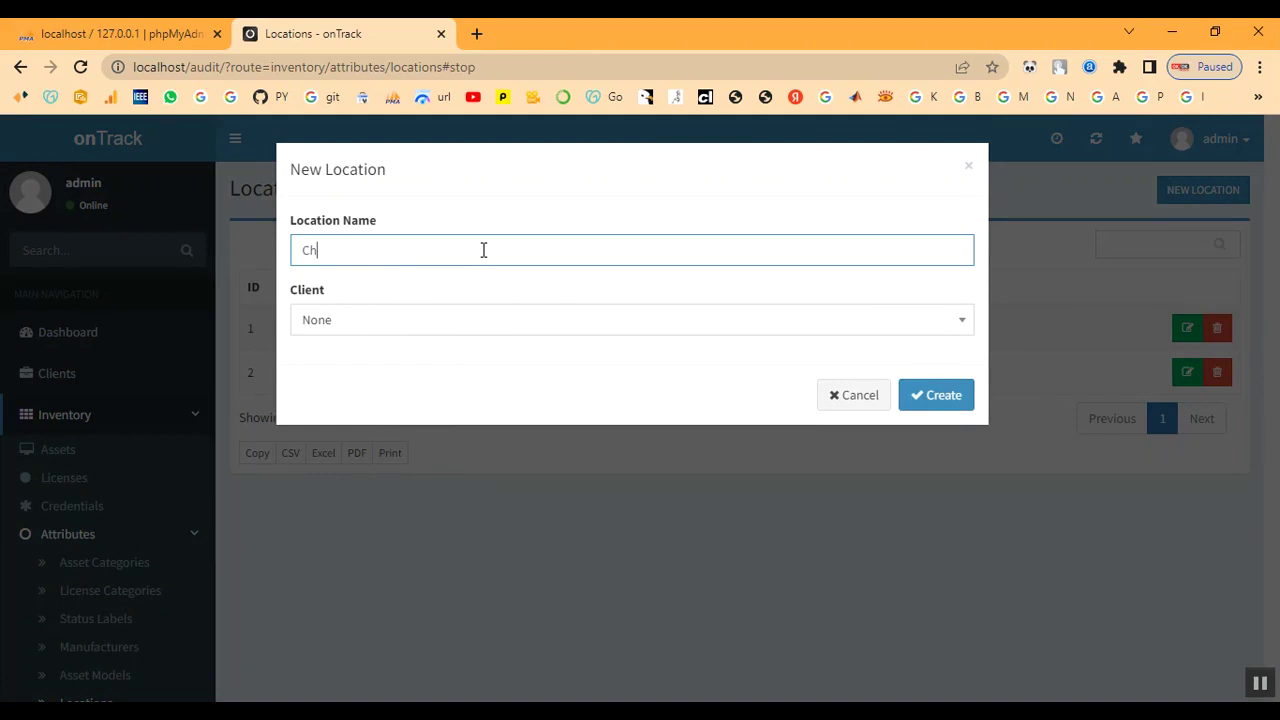
{"action": "type", "text": "ennai"}
{"action": "left_click", "coordinate": [435, 326]}
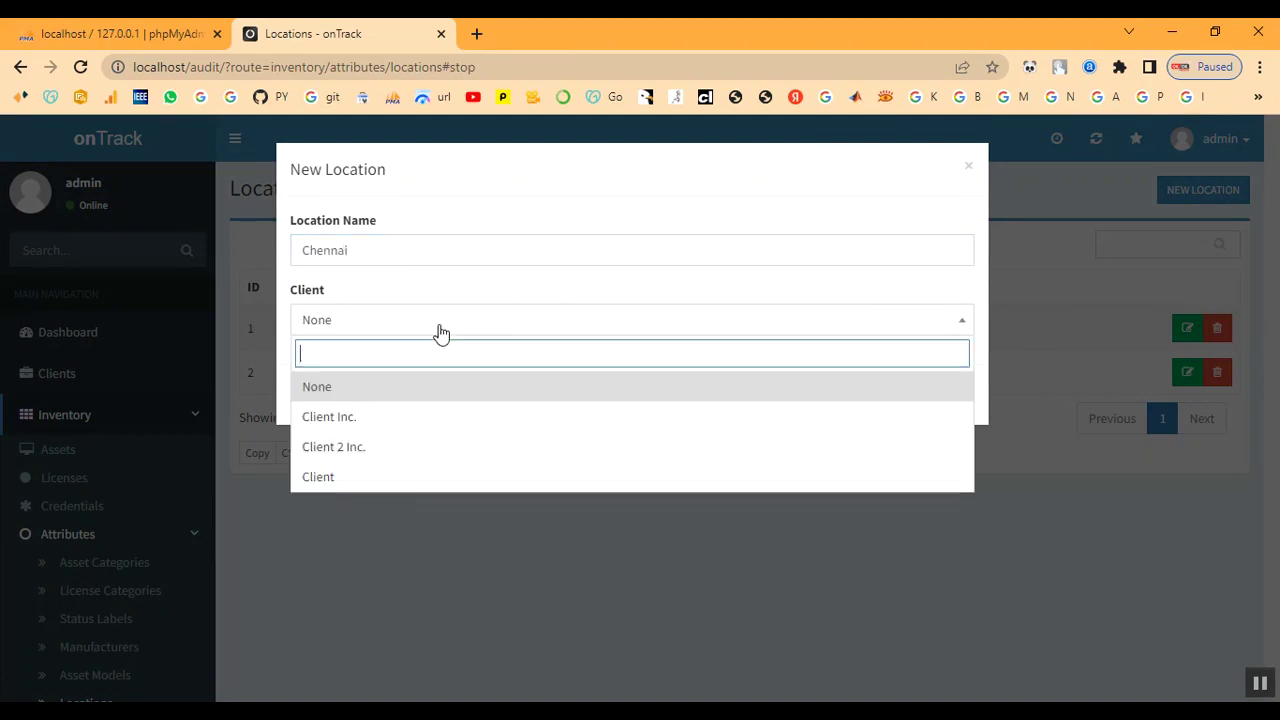
{"action": "left_click", "coordinate": [414, 479]}
{"action": "left_click", "coordinate": [942, 397]}
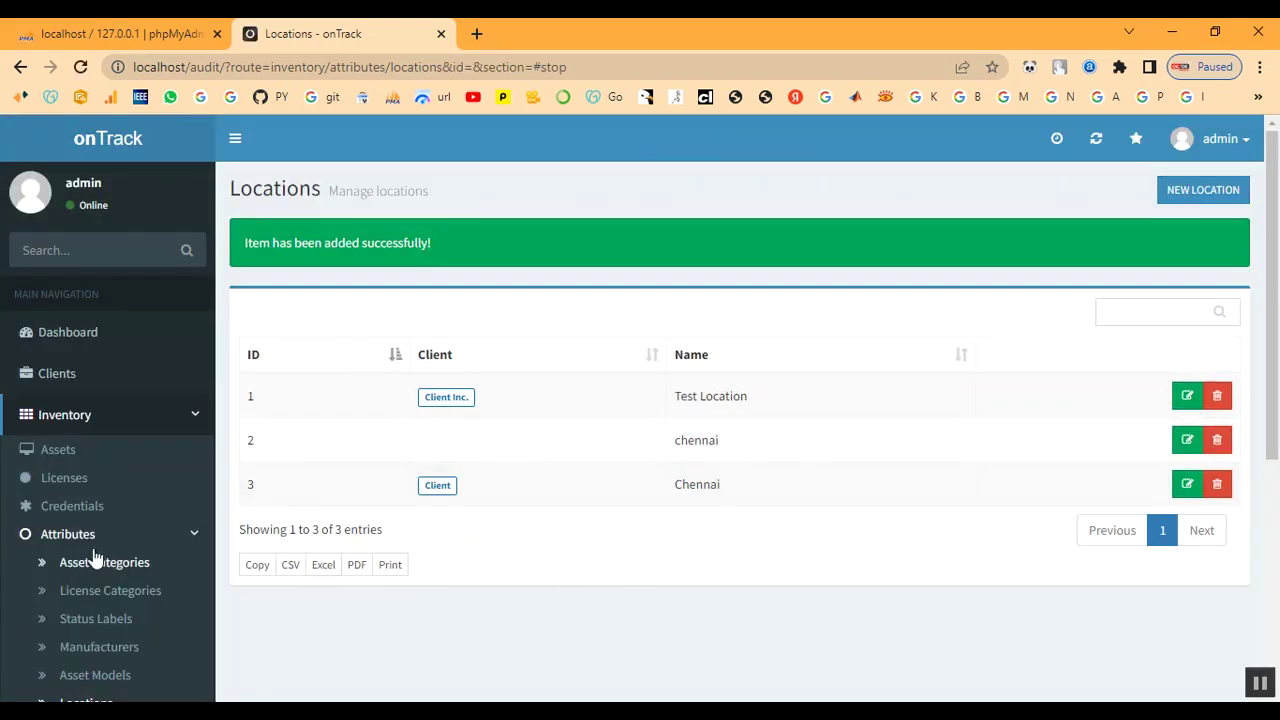
Delete the duplicate lowercase 'chennai' location (ID 2)
{"action": "scroll", "coordinate": [94, 557], "scroll_direction": "down", "scroll_amount": 1}
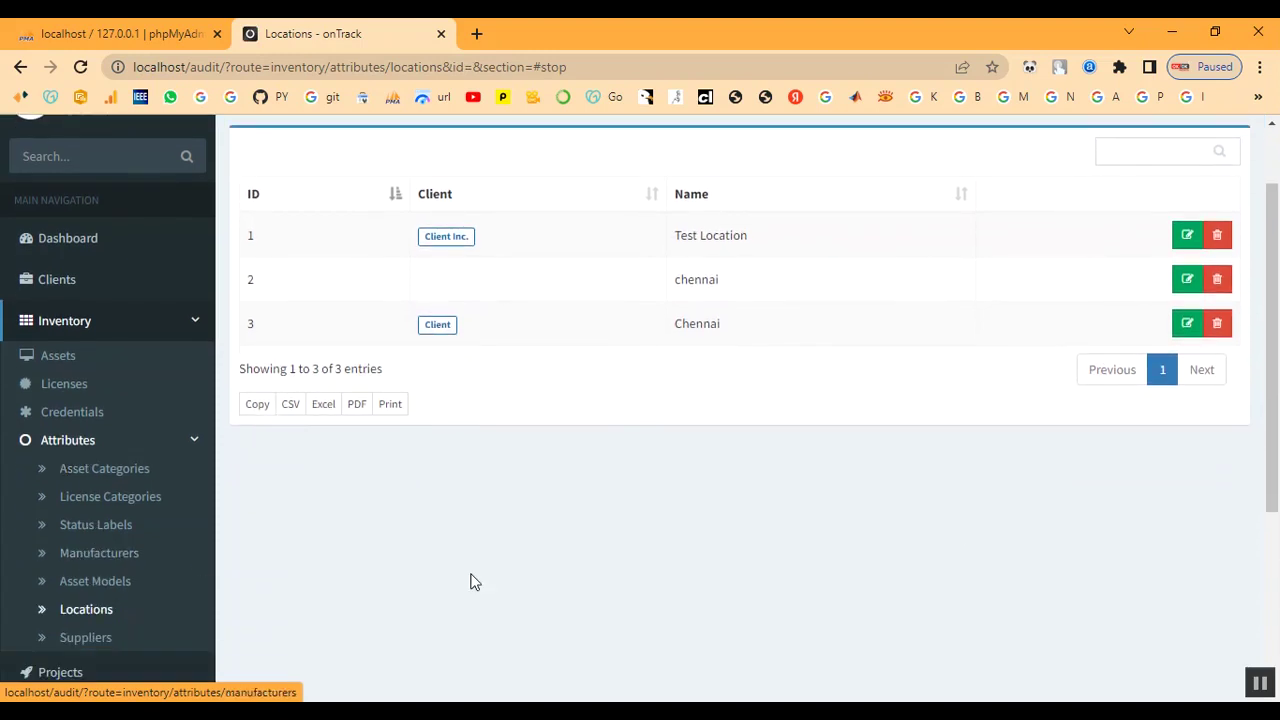
{"action": "left_click", "coordinate": [1217, 279]}
{"action": "left_click", "coordinate": [966, 276]}
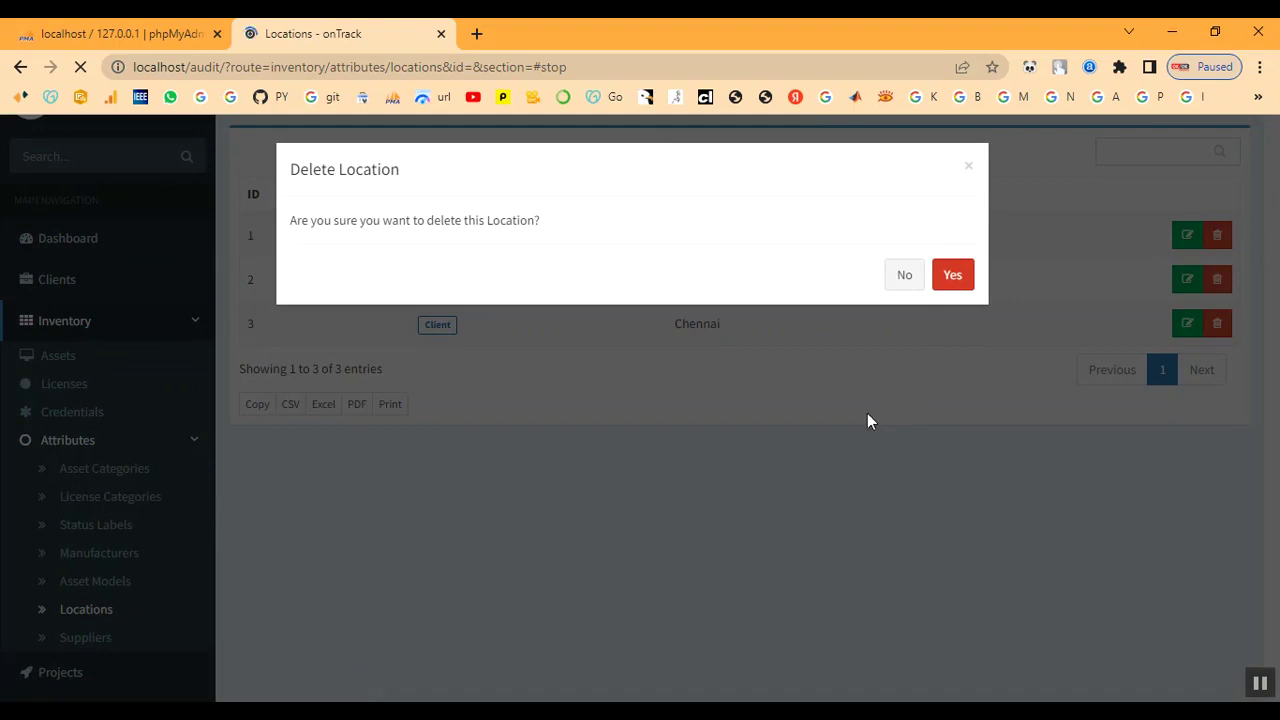
{"action": "scroll", "coordinate": [131, 517], "scroll_direction": "down", "scroll_amount": 2}
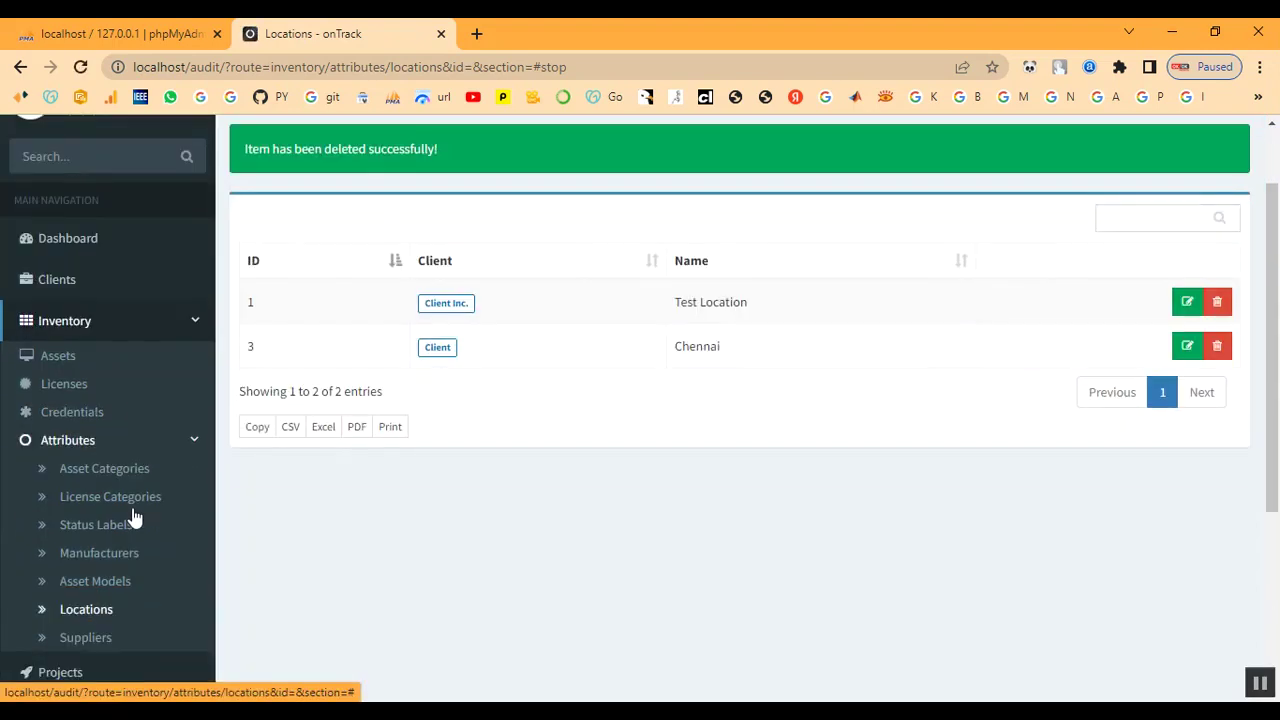
{"action": "left_click", "coordinate": [89, 543]}
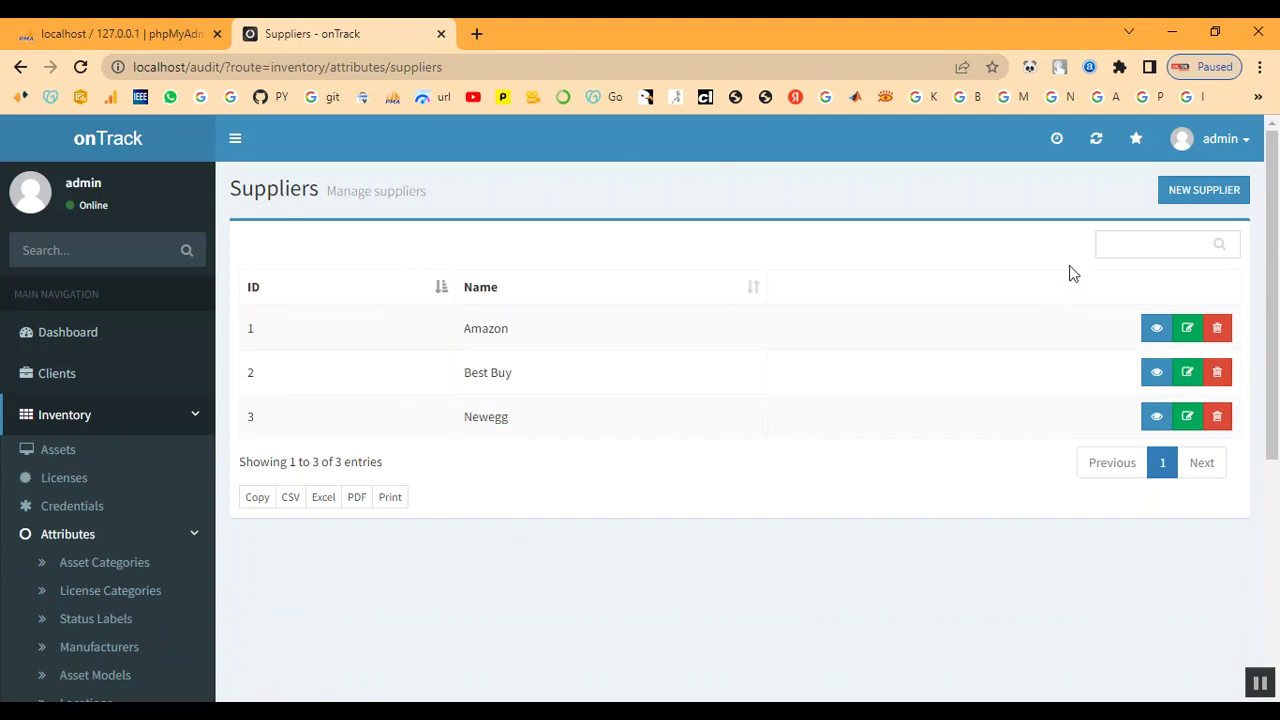
Start supplier 'Shop', entering its phone number and email address
{"action": "left_click", "coordinate": [1191, 204]}
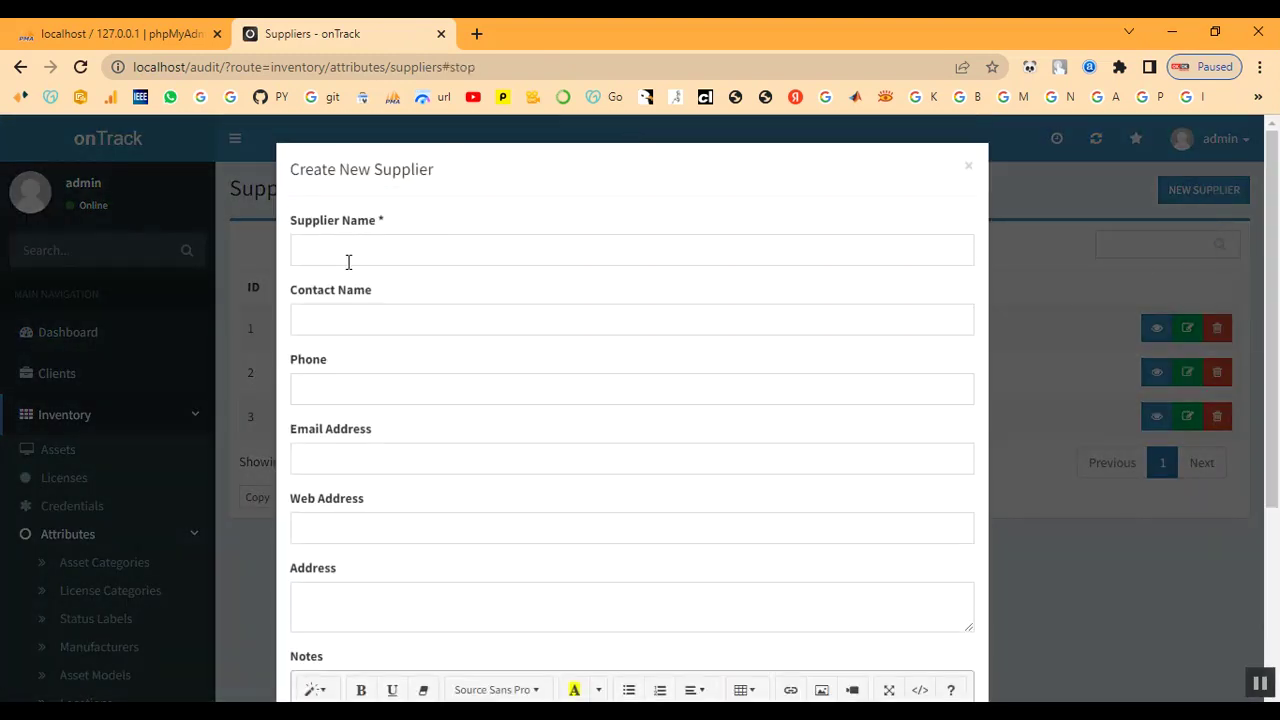
{"action": "left_click", "coordinate": [348, 256]}
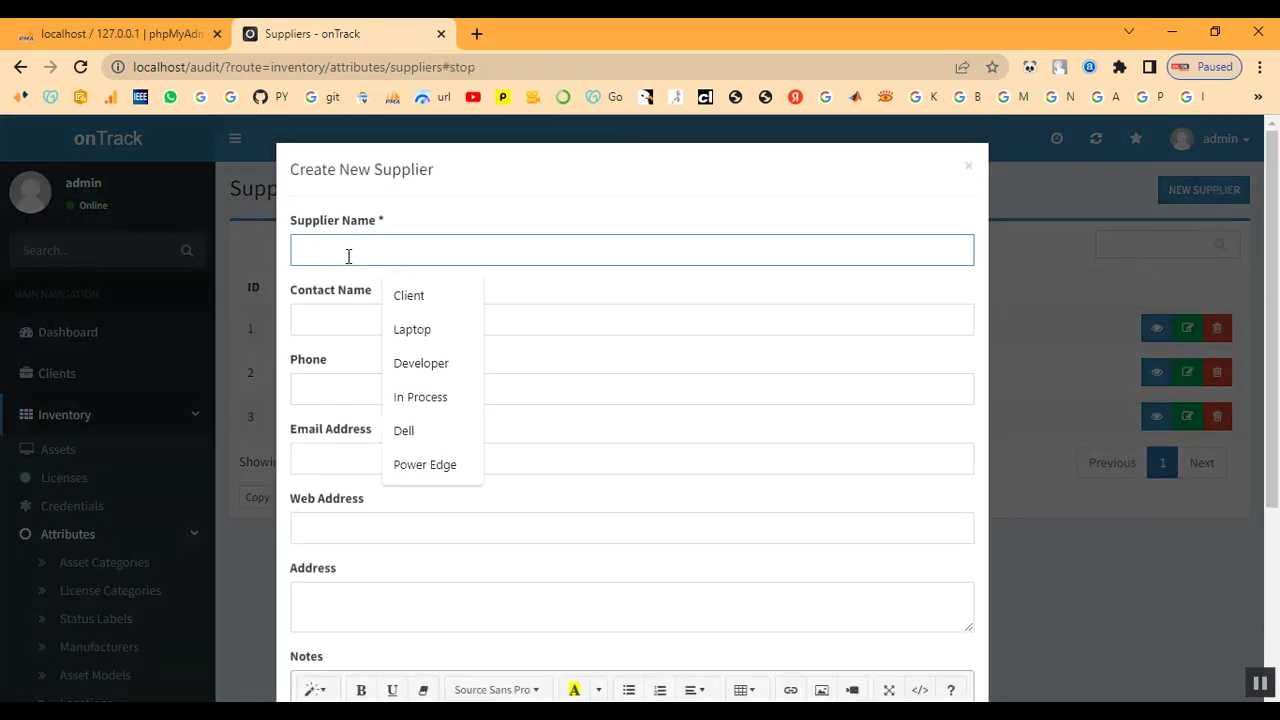
{"action": "type", "text": "Shop"}
{"action": "key", "text": "Tab"}
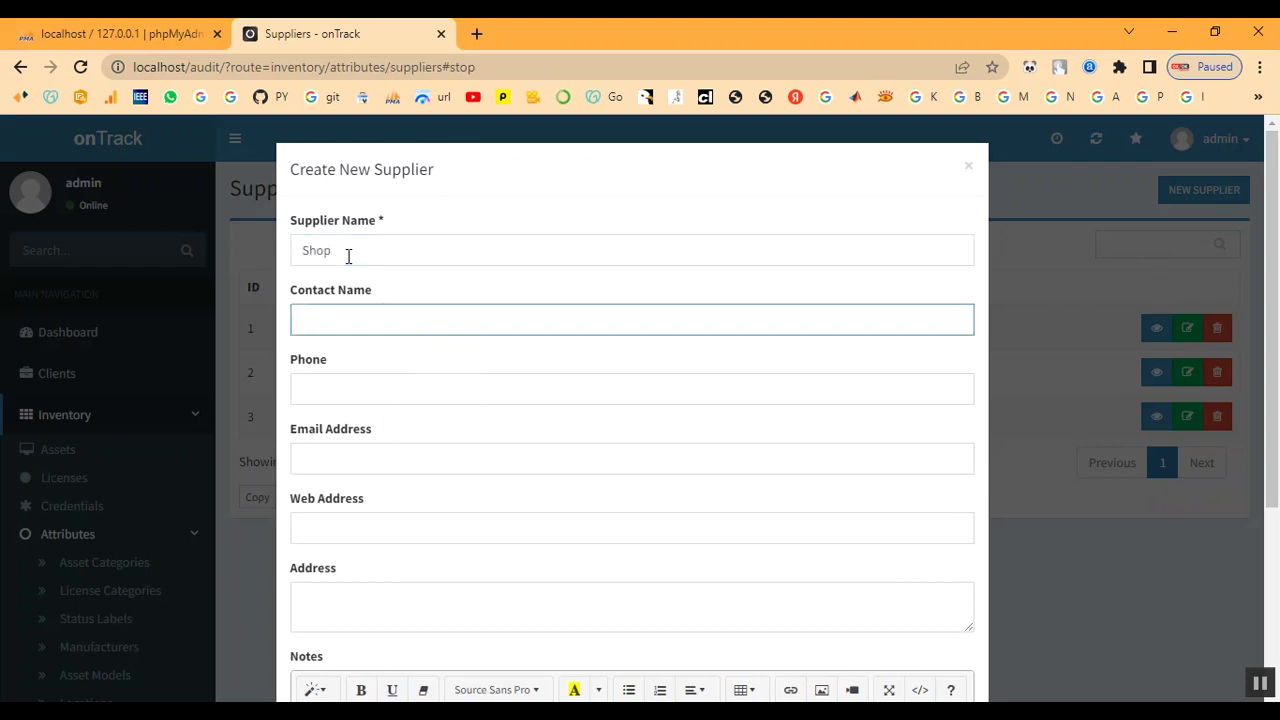
{"action": "type", "text": "Shop"}
{"action": "key", "text": "Tab"}
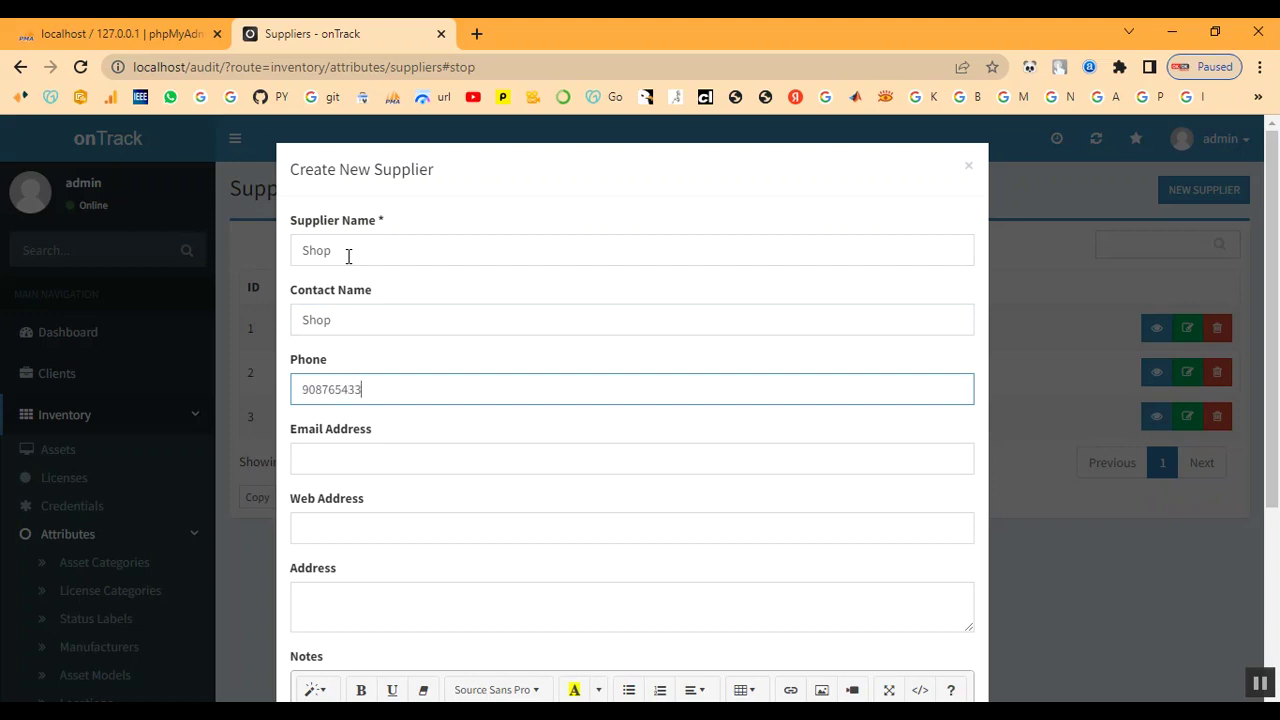
{"action": "left_click", "coordinate": [340, 444]}
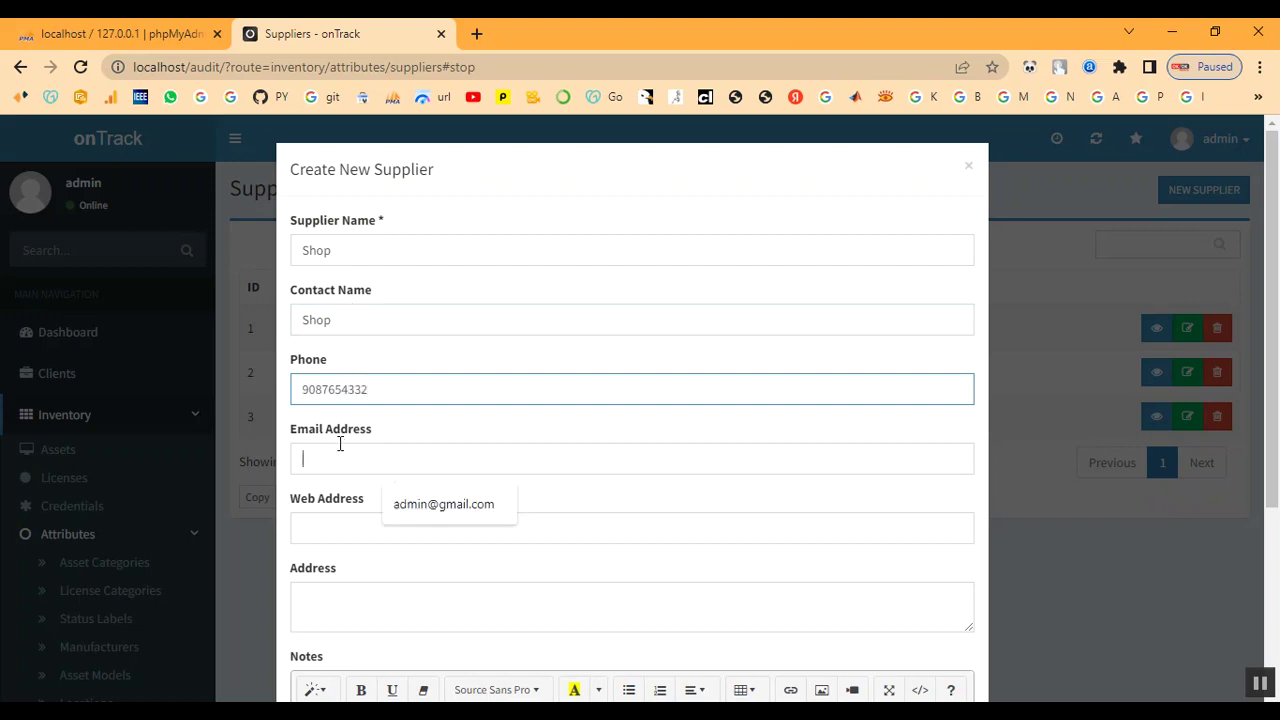
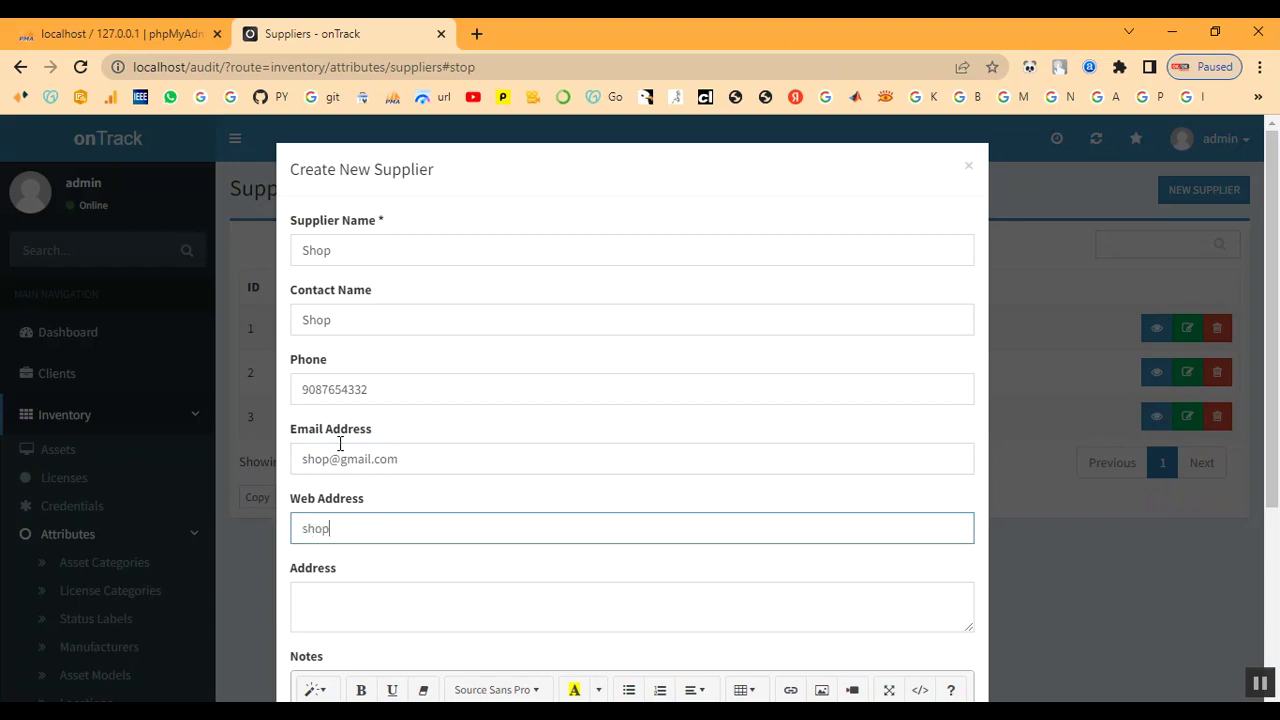
Add web address shop.com, address chennai and notes 'SHOP', then create the supplier
{"action": "type", "text": "m"}
{"action": "key", "text": "Tab"}
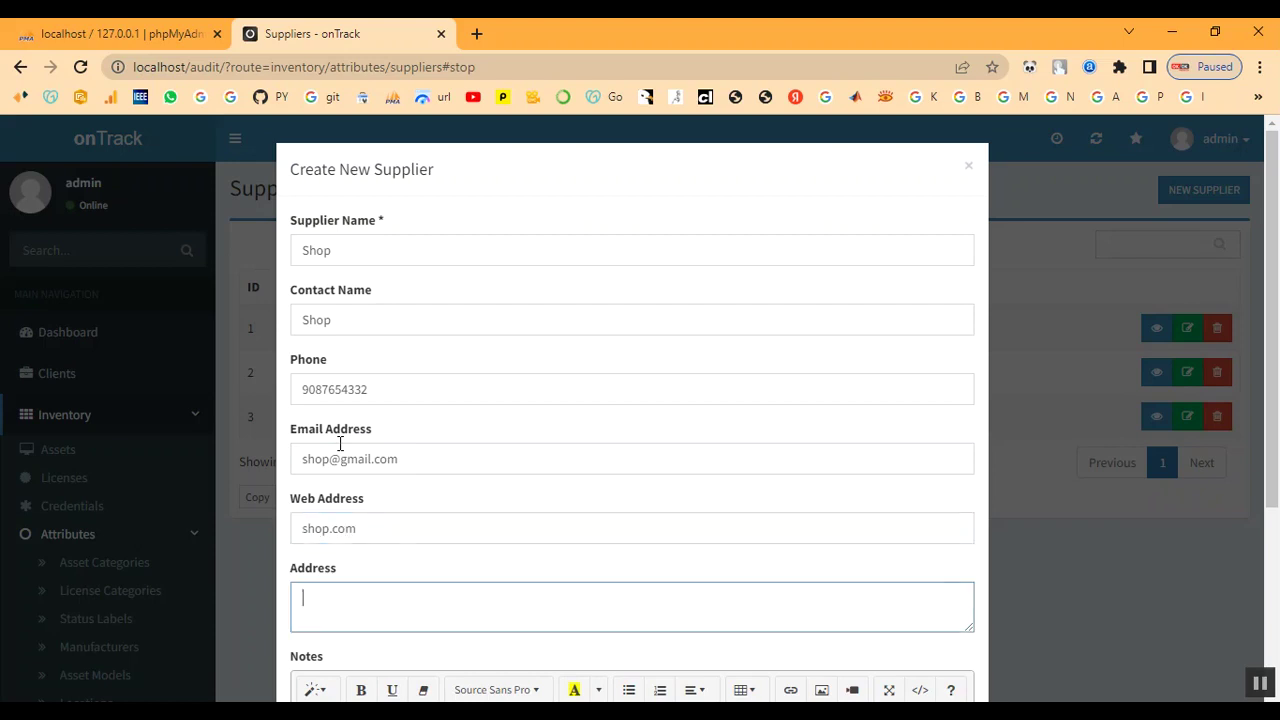
{"action": "type", "text": "chennai"}
{"action": "key", "text": "Tab"}
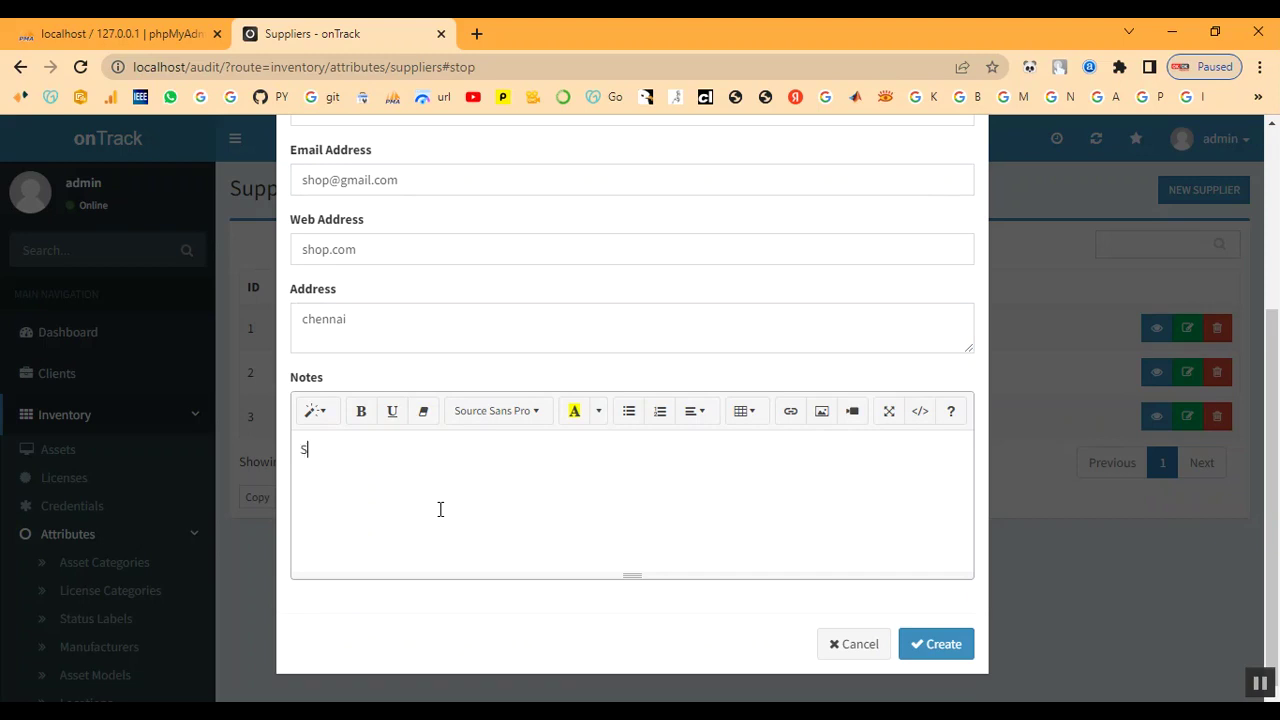
{"action": "type", "text": "SHOP"}
{"action": "left_click", "coordinate": [936, 648]}
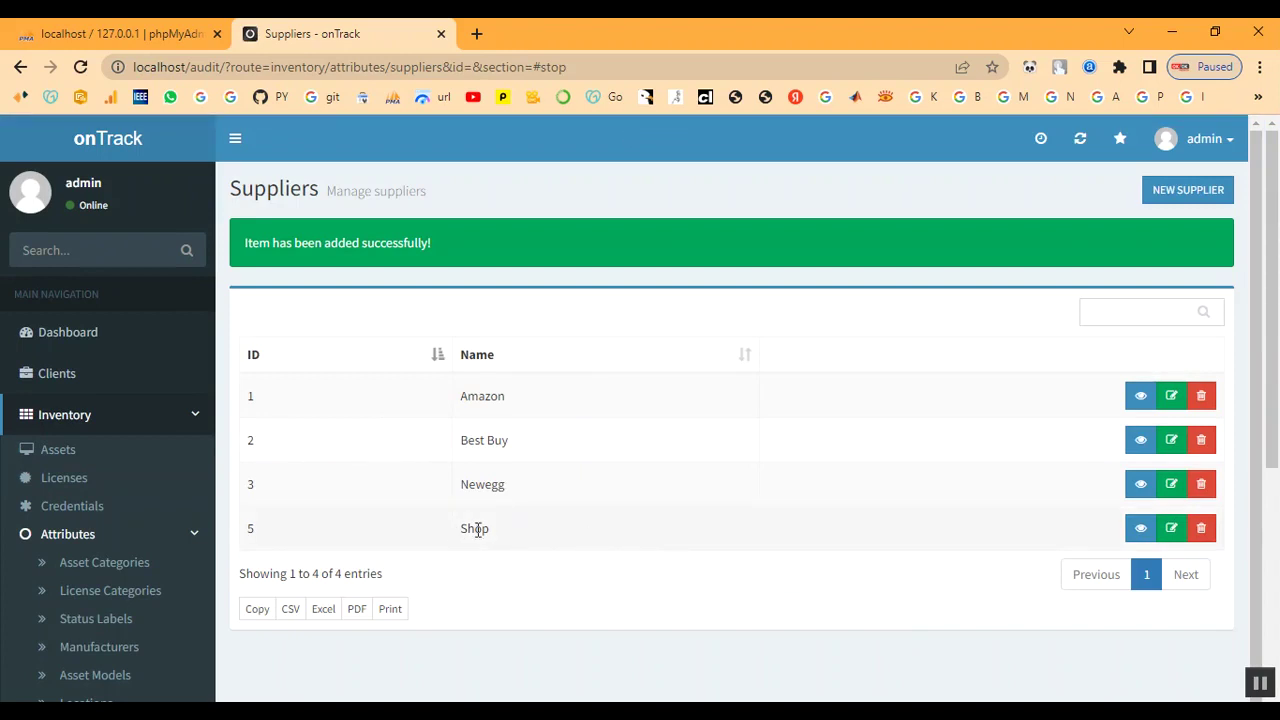
{"action": "left_click_drag", "start_coordinate": [458, 528], "coordinate": [530, 535]}
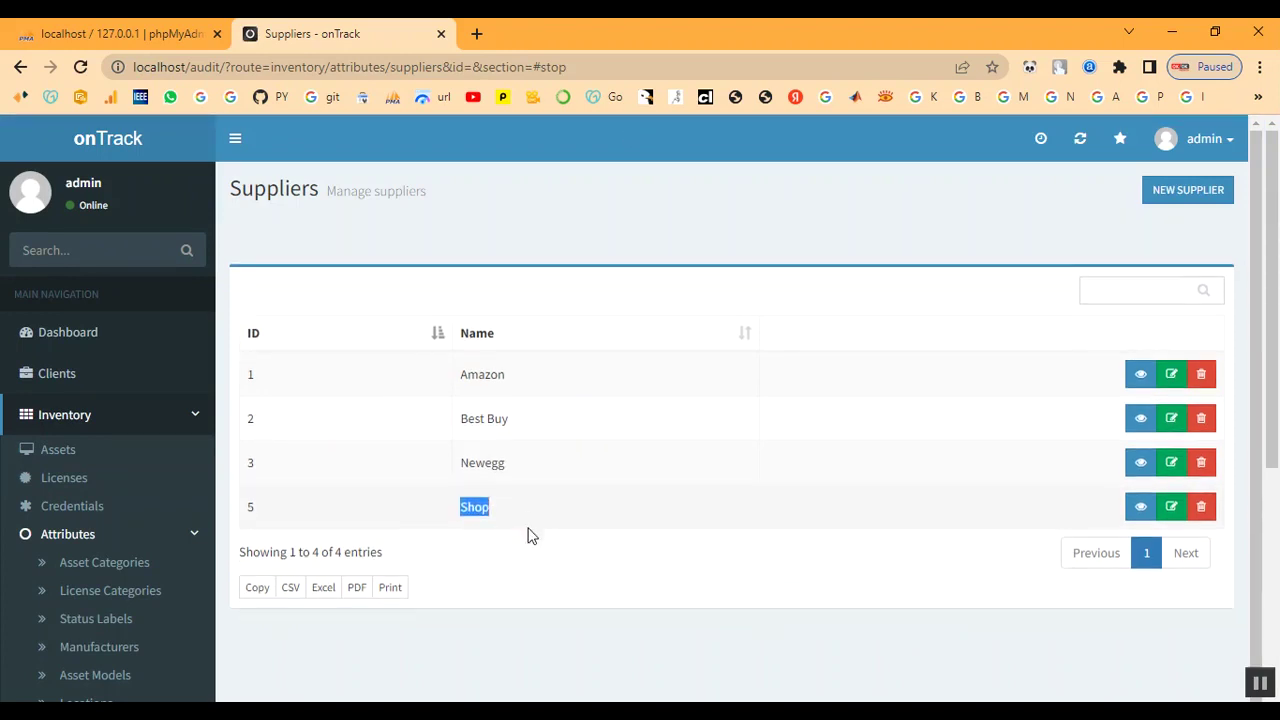
{"action": "scroll", "coordinate": [143, 513], "scroll_direction": "down", "scroll_amount": 1}
{"action": "scroll", "coordinate": [143, 513], "scroll_direction": "down", "scroll_amount": 3}
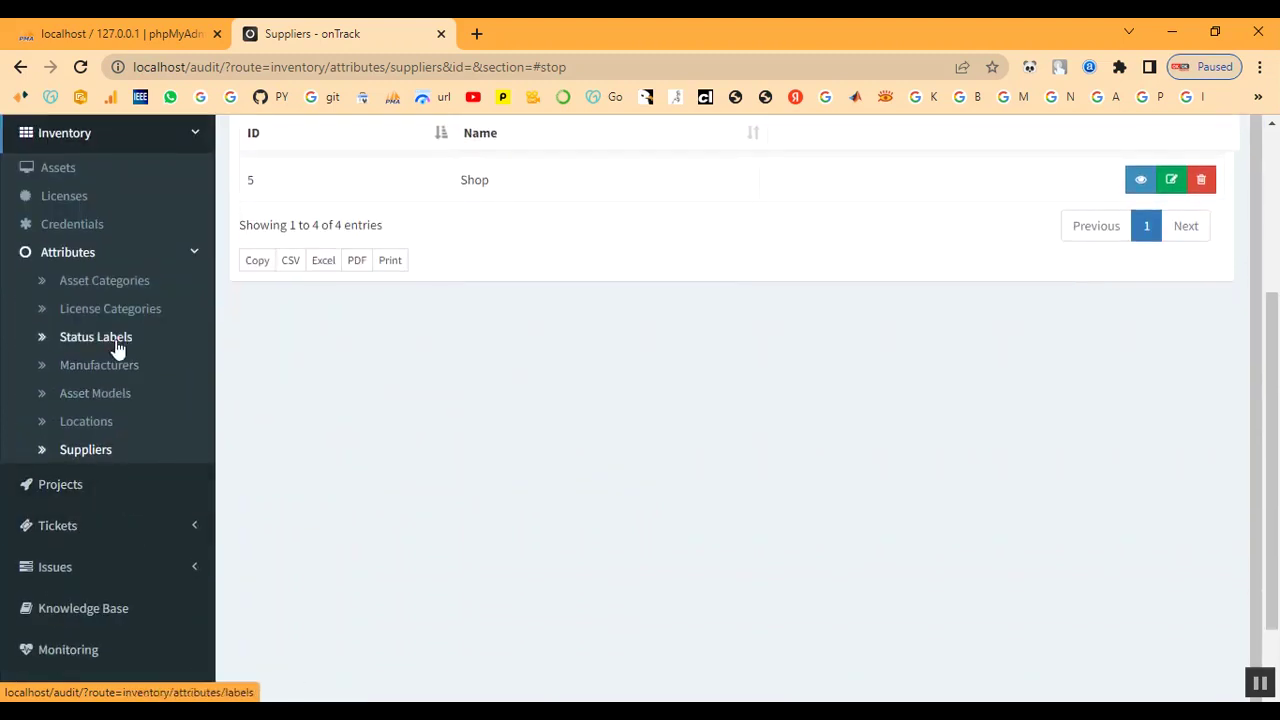
{"action": "left_click", "coordinate": [191, 255]}
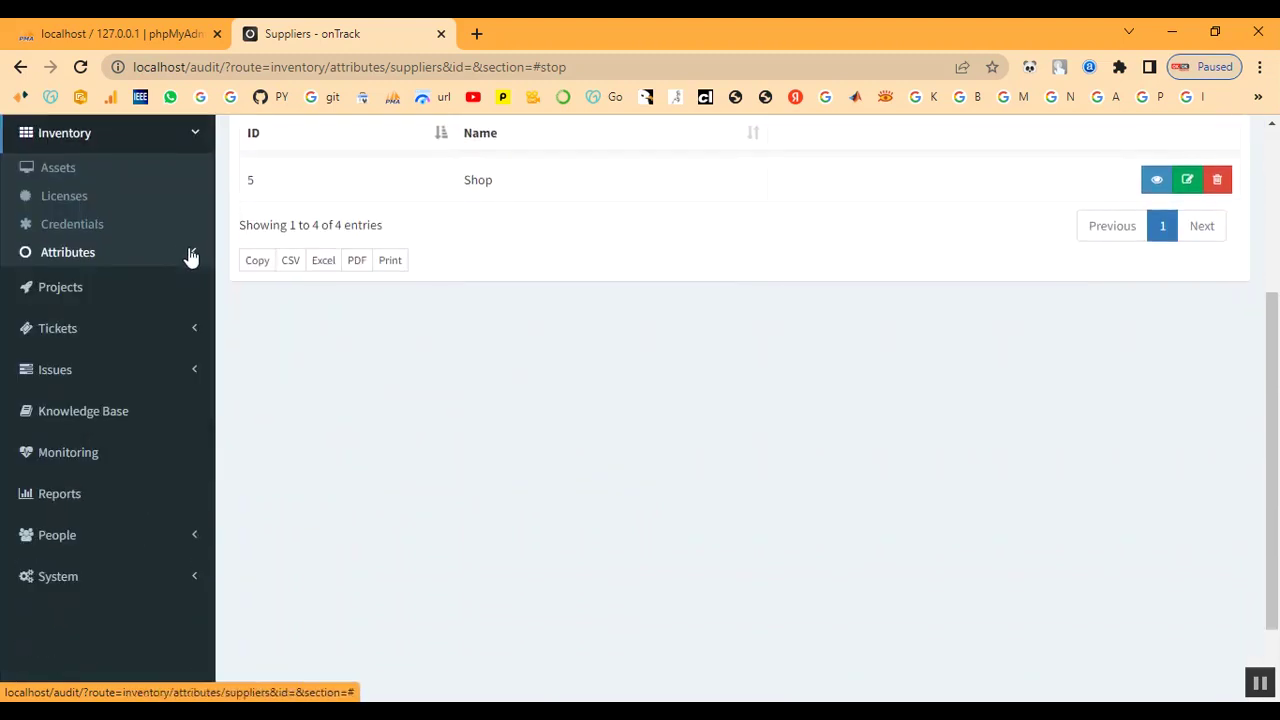
Start a new license for client Client and enter its serial key
{"action": "left_click", "coordinate": [78, 200]}
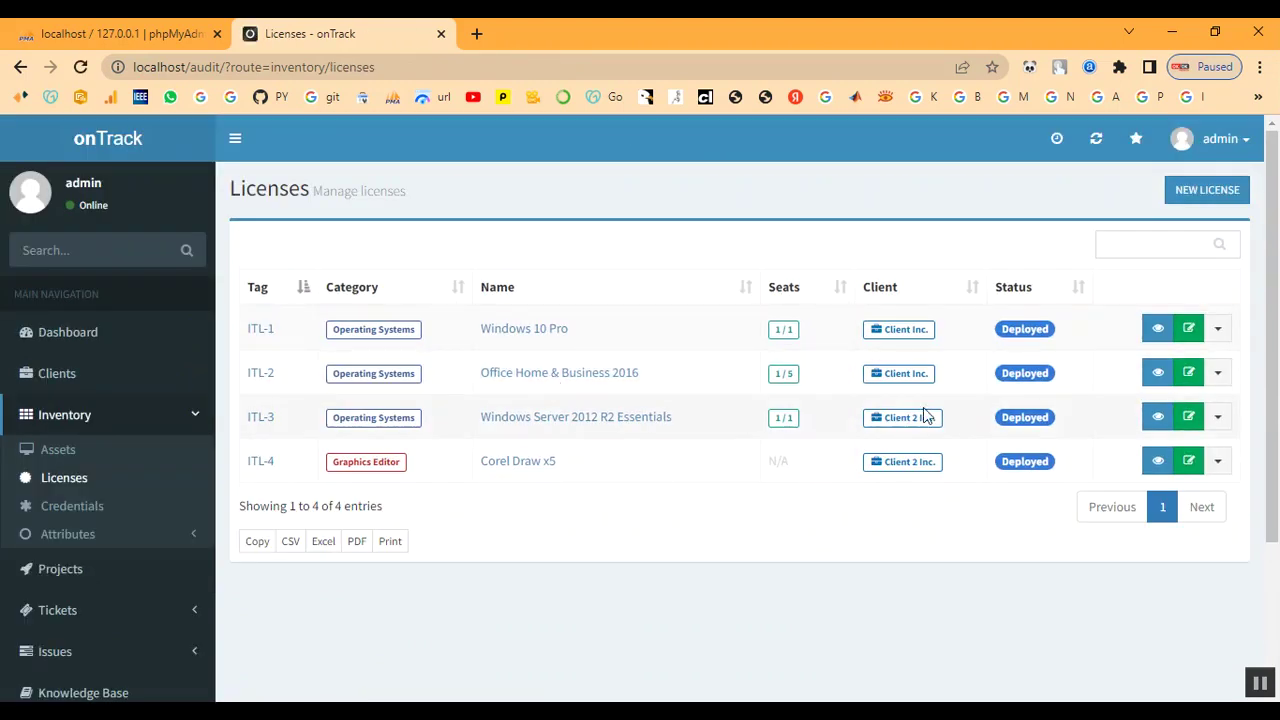
{"action": "left_click", "coordinate": [1196, 192]}
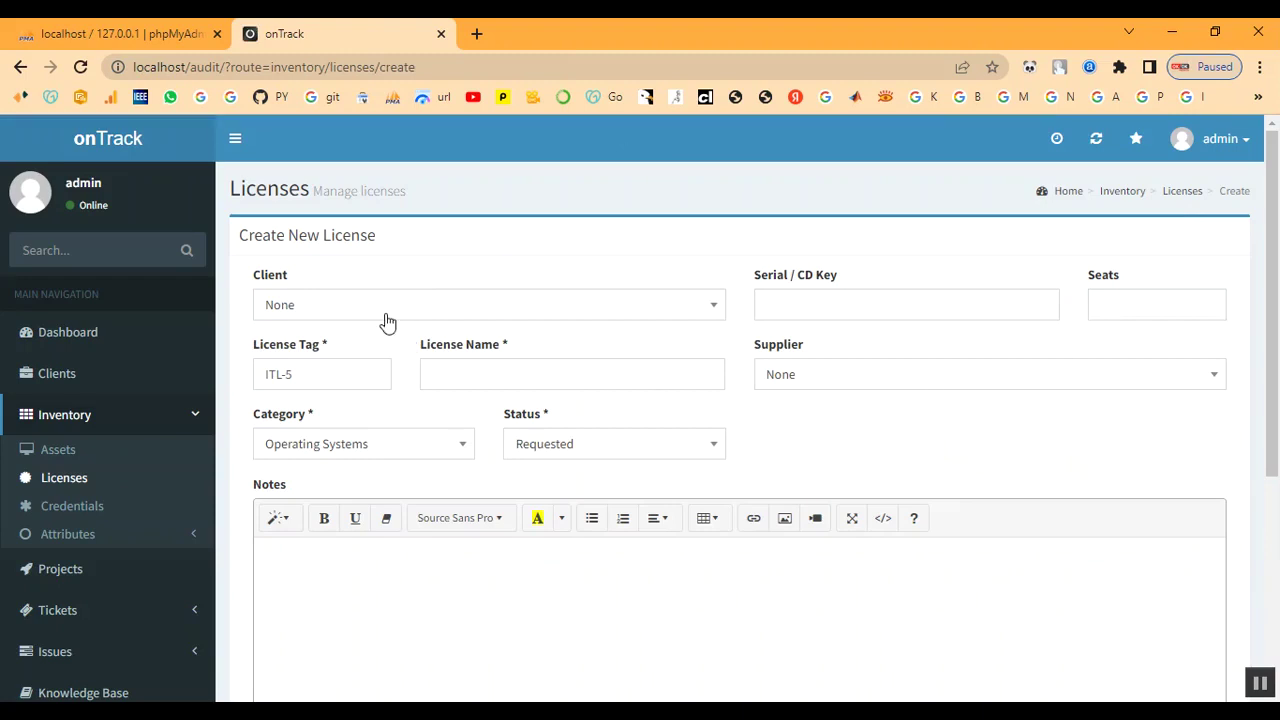
{"action": "left_click", "coordinate": [381, 306]}
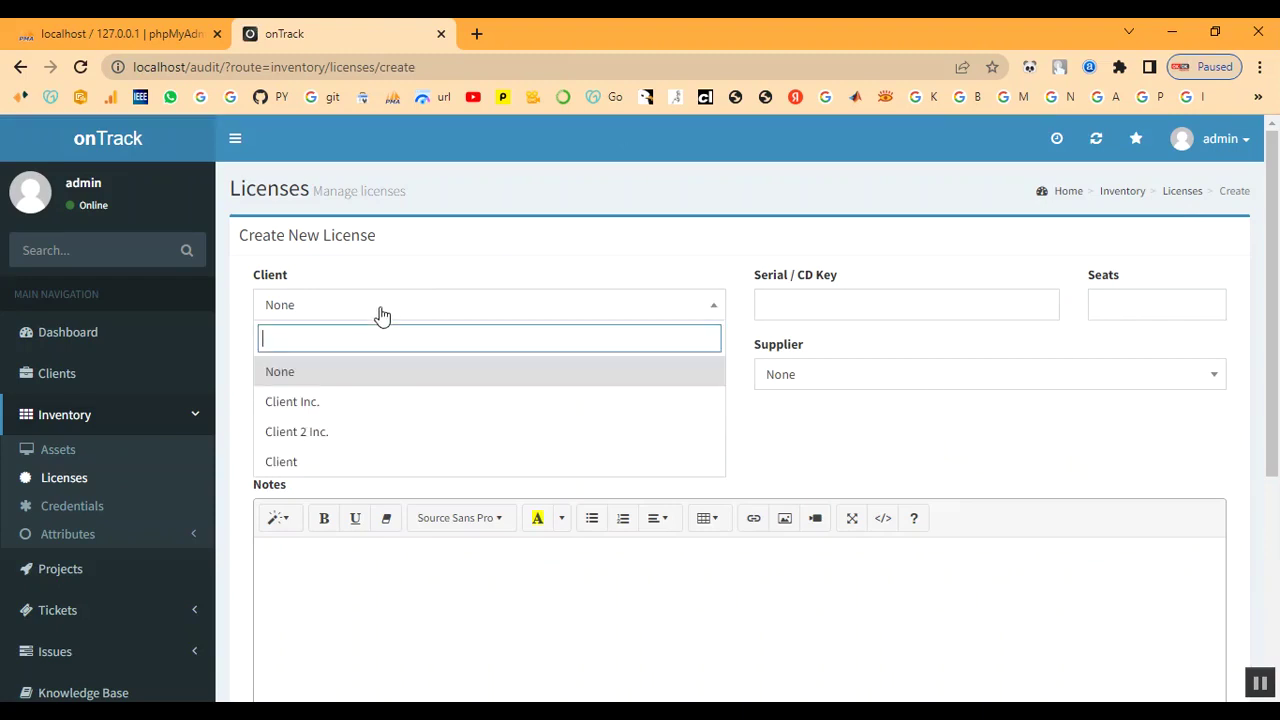
{"action": "left_click", "coordinate": [354, 463]}
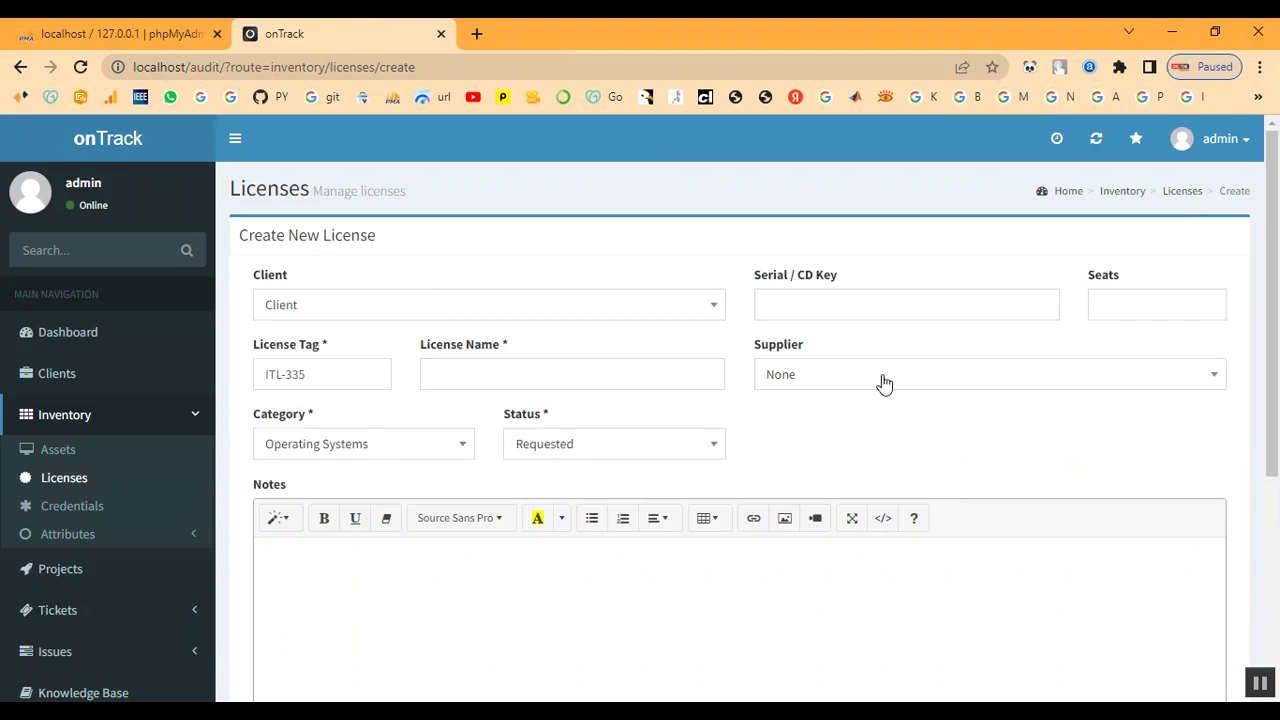
{"action": "left_click", "coordinate": [852, 312]}
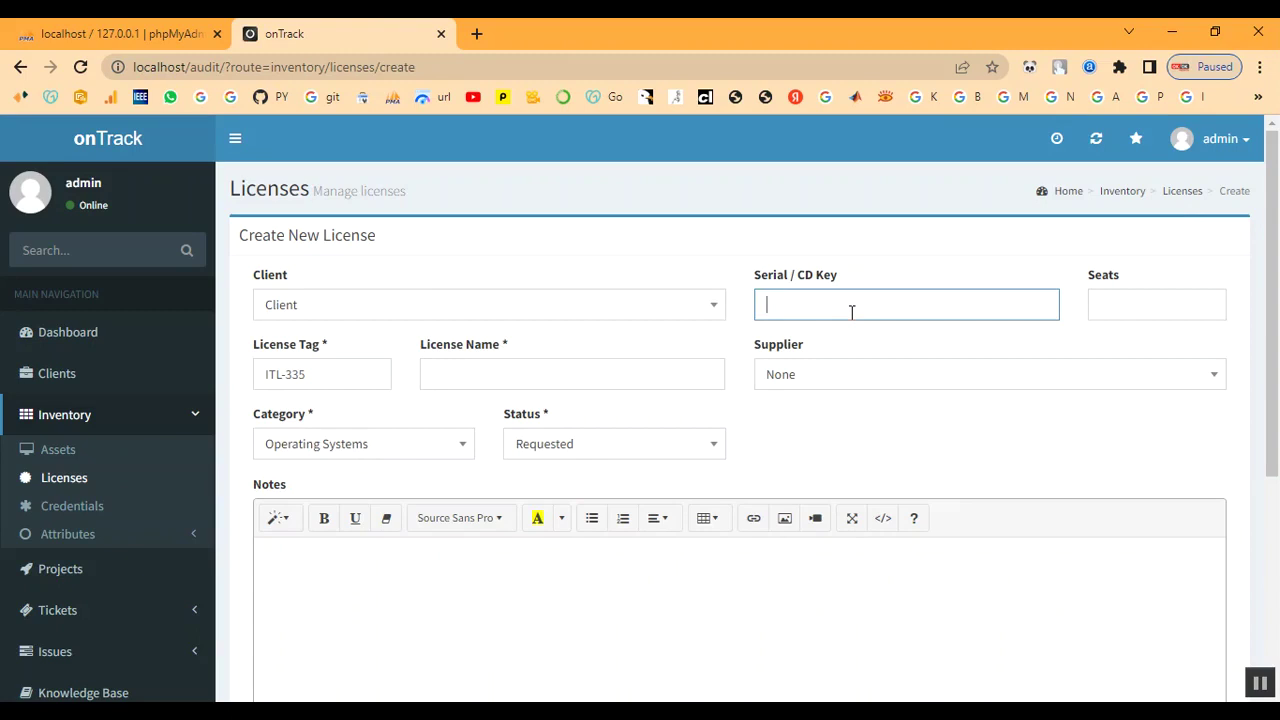
{"action": "type", "text": "1234"}
{"action": "key", "text": "BackSpace"}
{"action": "key", "text": "BackSpace"}
{"action": "type", "text": "C1234"}
{"action": "left_click", "coordinate": [1140, 311]}
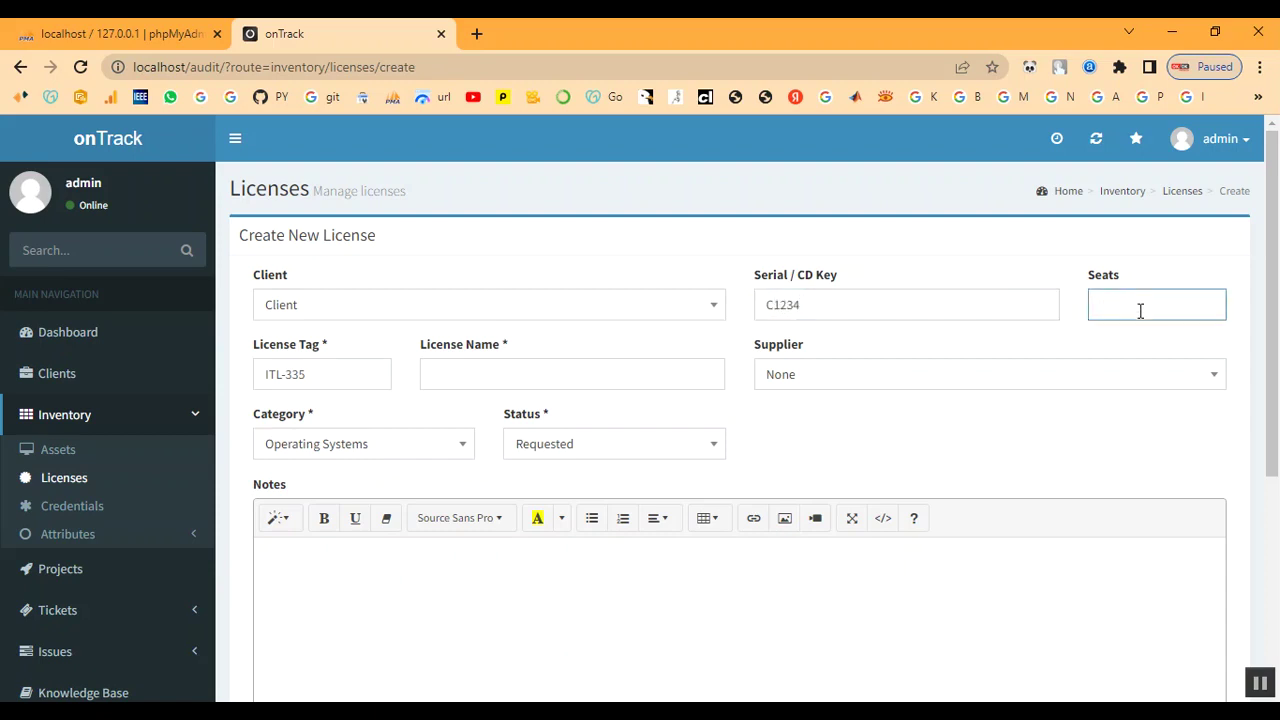
Name the license 'License' and set its supplier to Shop
{"action": "left_click", "coordinate": [323, 374]}
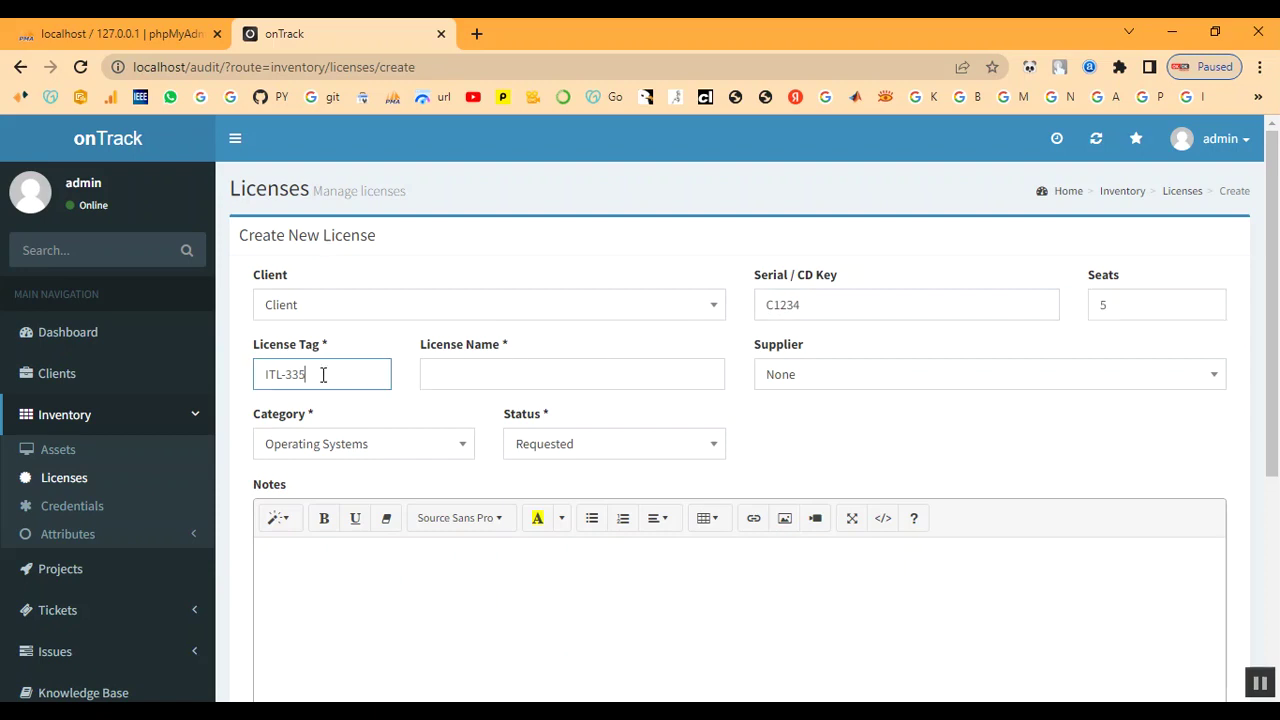
{"action": "left_click", "coordinate": [473, 371]}
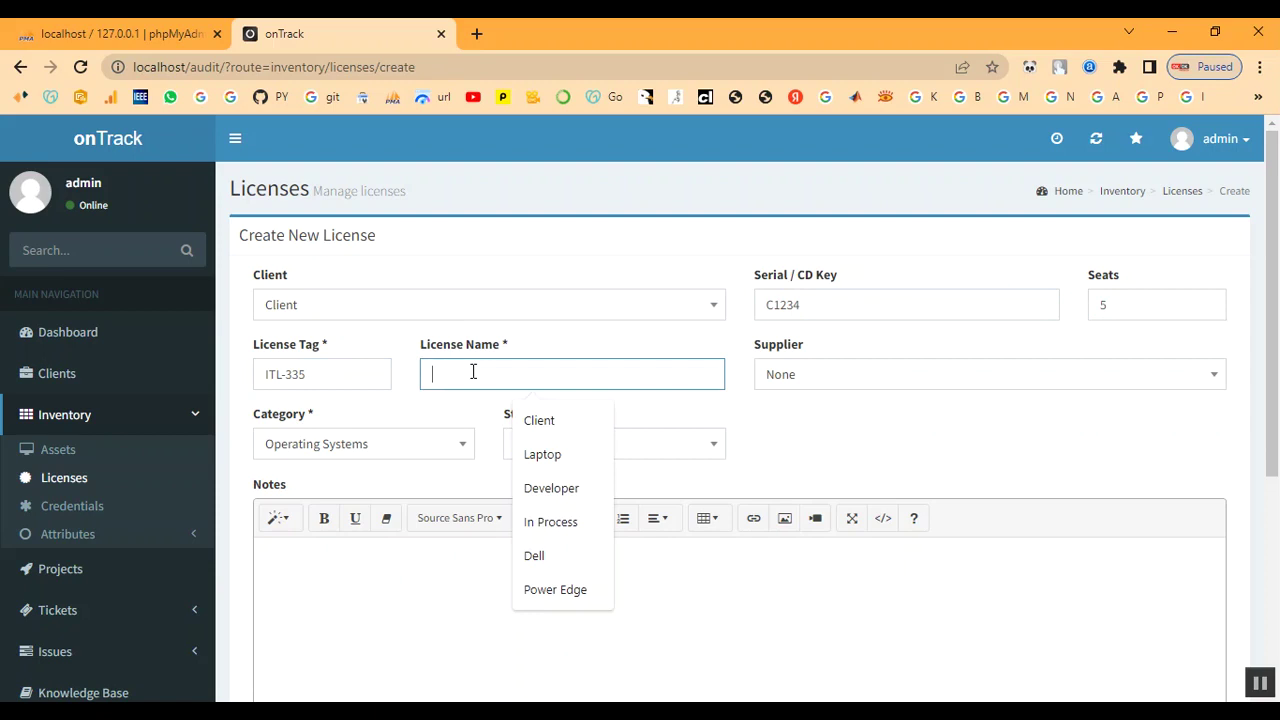
{"action": "type", "text": "L"}
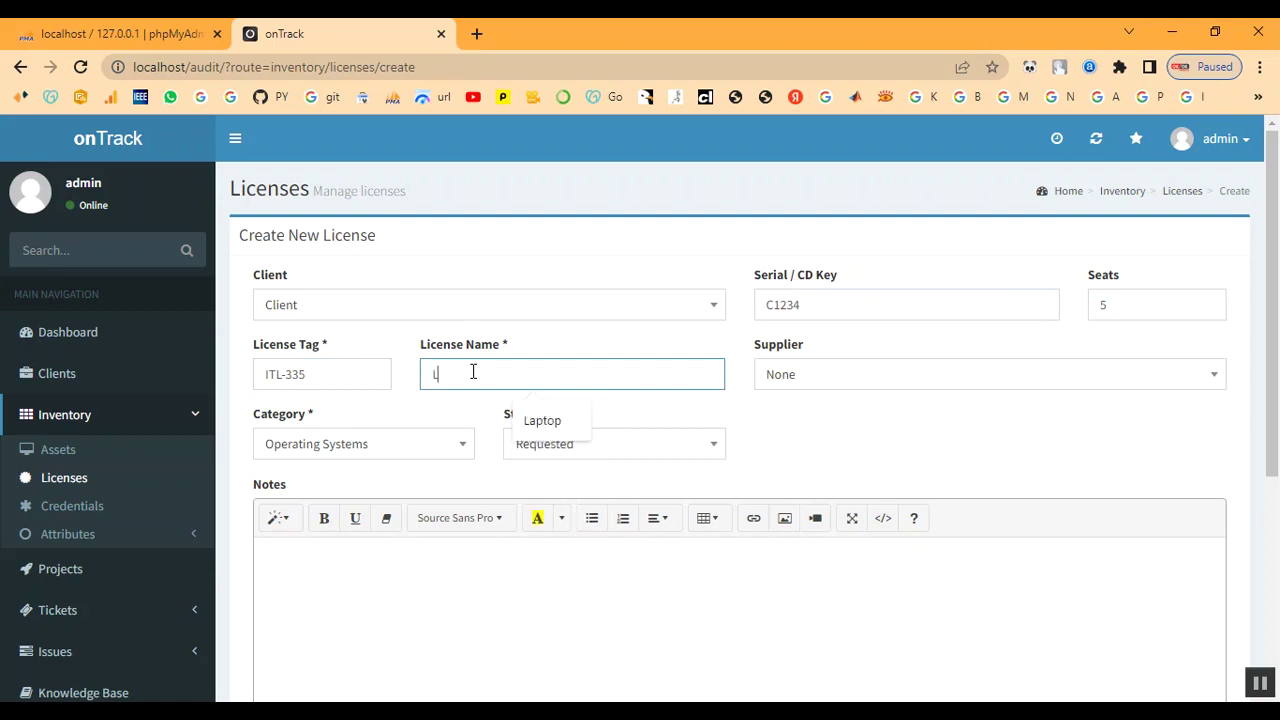
{"action": "type", "text": "i"}
{"action": "key", "text": "BackSpace"}
{"action": "type", "text": "ice"}
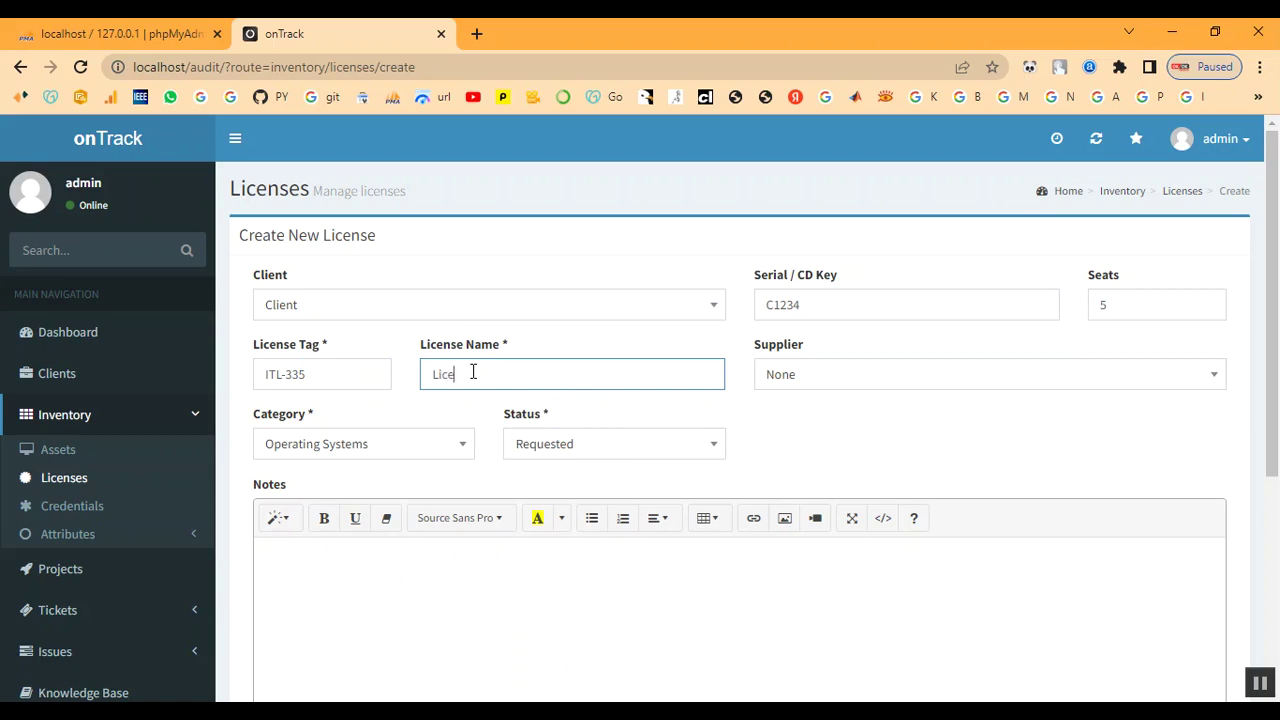
{"action": "type", "text": "nse"}
{"action": "left_click", "coordinate": [842, 382]}
{"action": "left_click", "coordinate": [810, 558]}
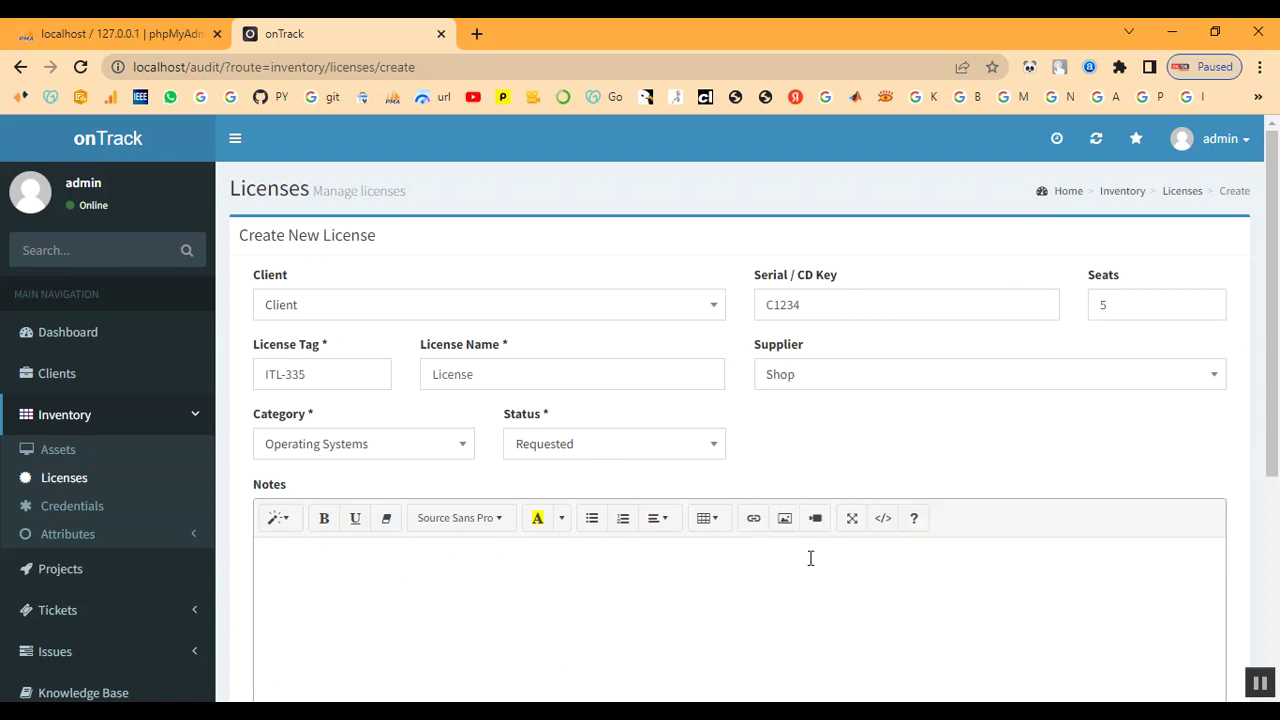
Set the license category to Developer and status to In Process
{"action": "left_click", "coordinate": [368, 449]}
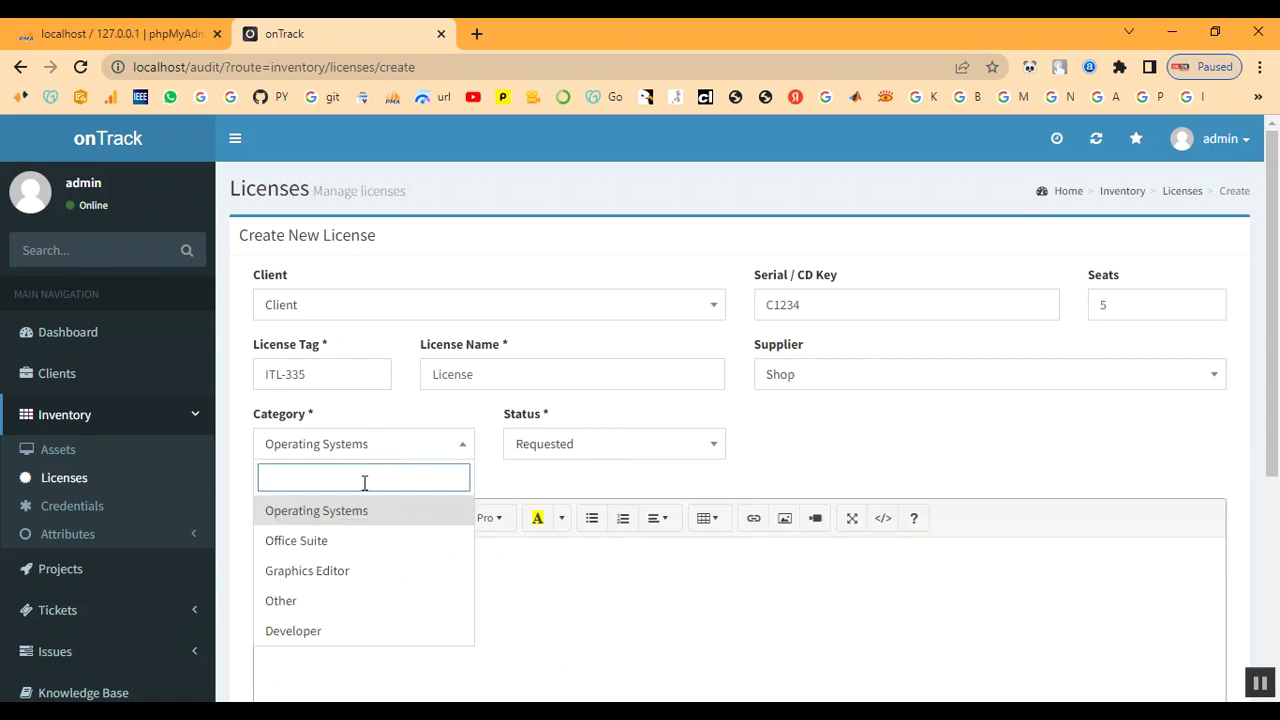
{"action": "left_click", "coordinate": [329, 632]}
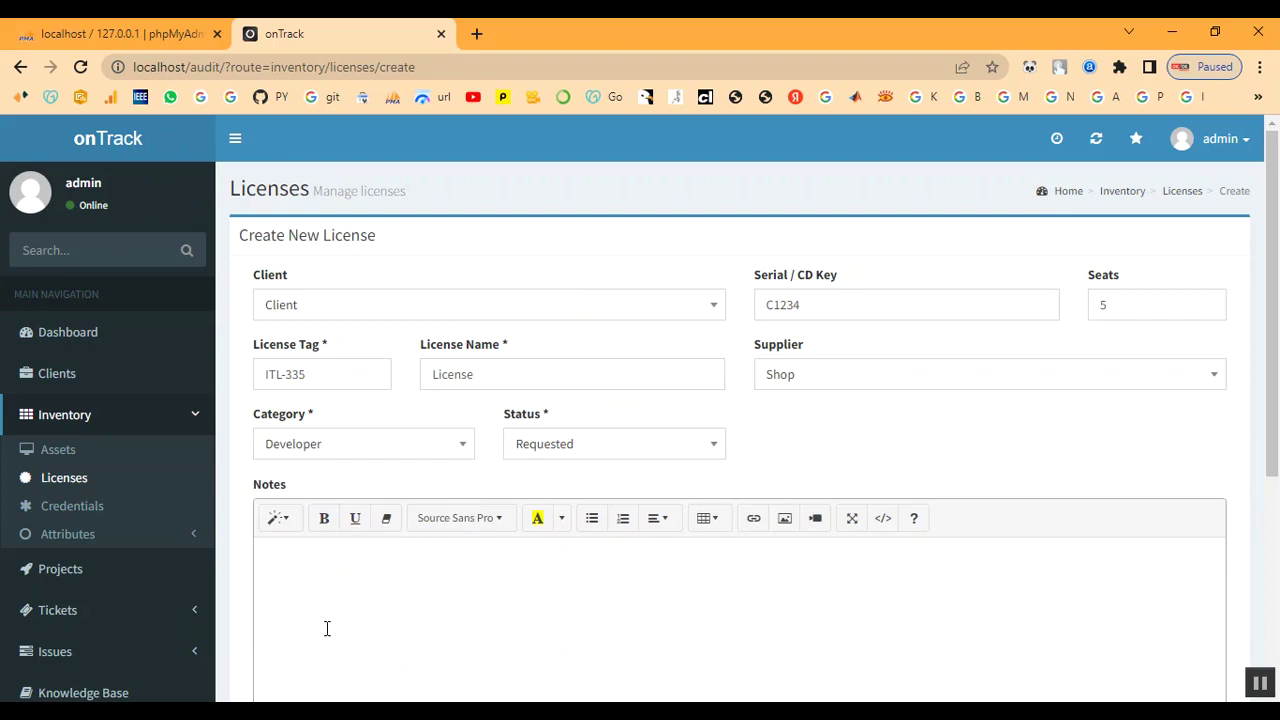
{"action": "left_click", "coordinate": [548, 453]}
{"action": "left_click", "coordinate": [399, 455]}
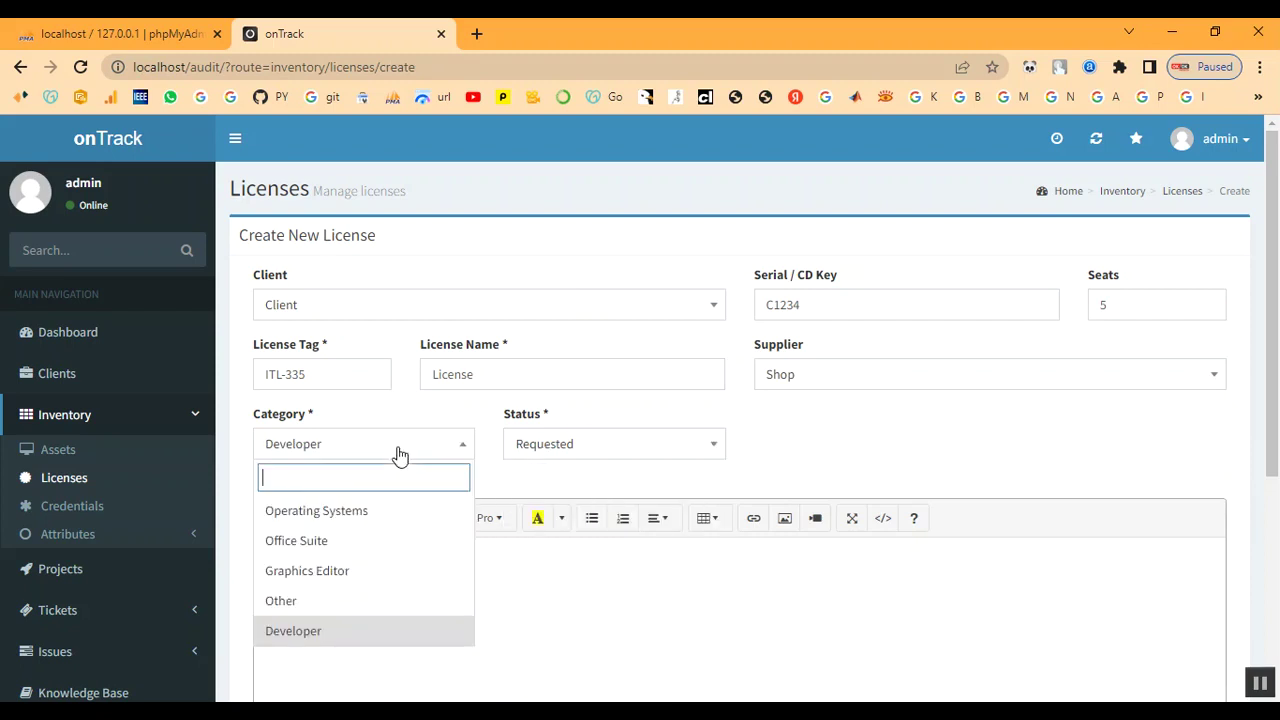
{"action": "left_click", "coordinate": [560, 452]}
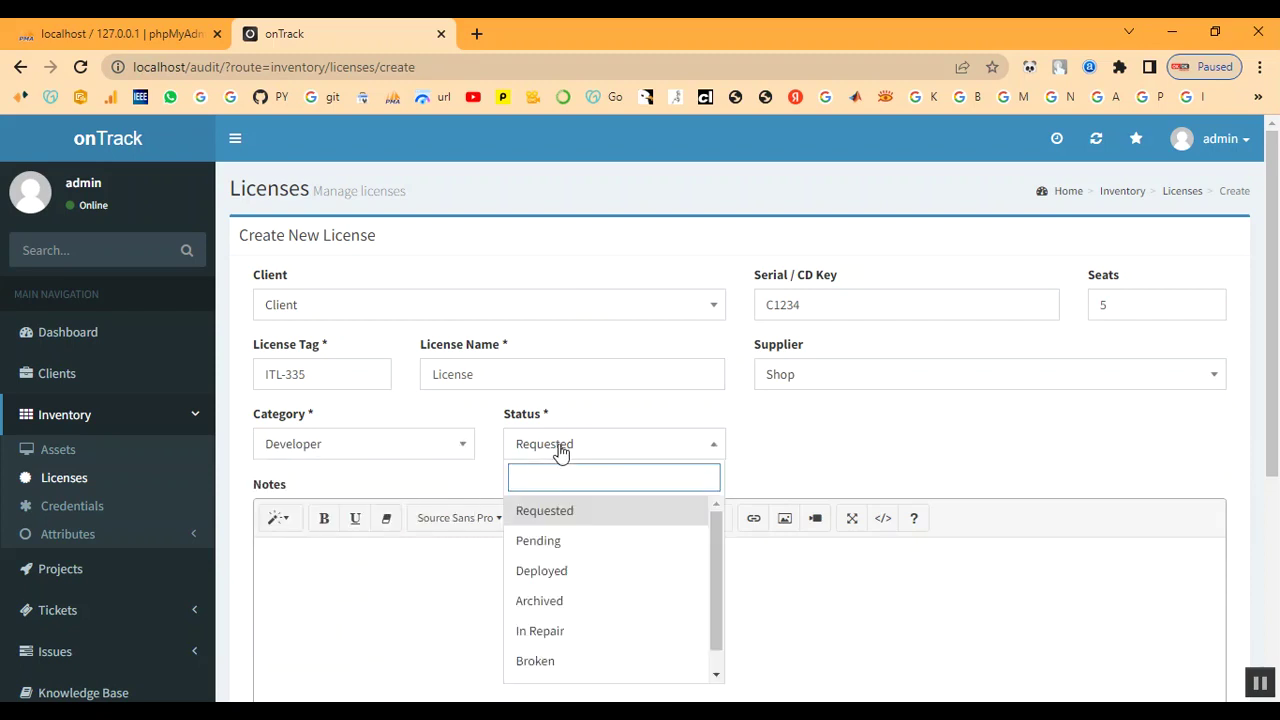
{"action": "scroll", "coordinate": [578, 635], "scroll_direction": "down", "scroll_amount": 1}
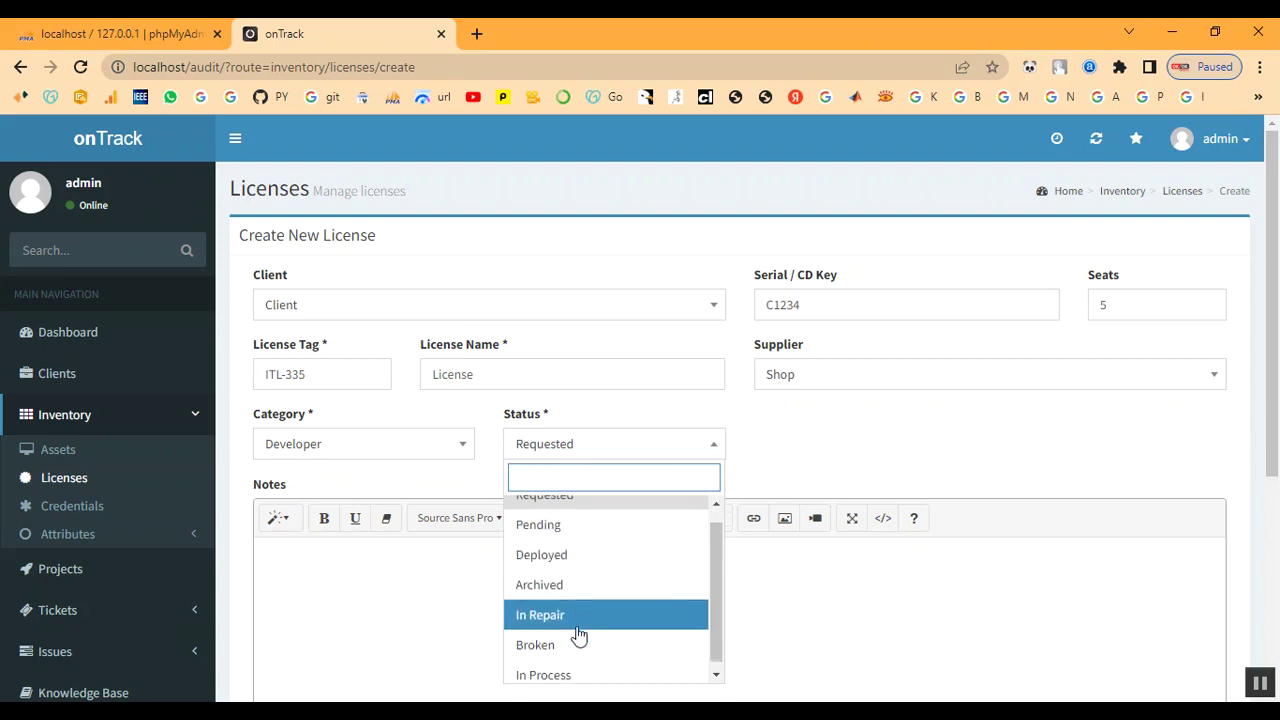
{"action": "left_click", "coordinate": [586, 672]}
Add license notes and create the license
{"action": "scroll", "coordinate": [537, 508], "scroll_direction": "down", "scroll_amount": 1}
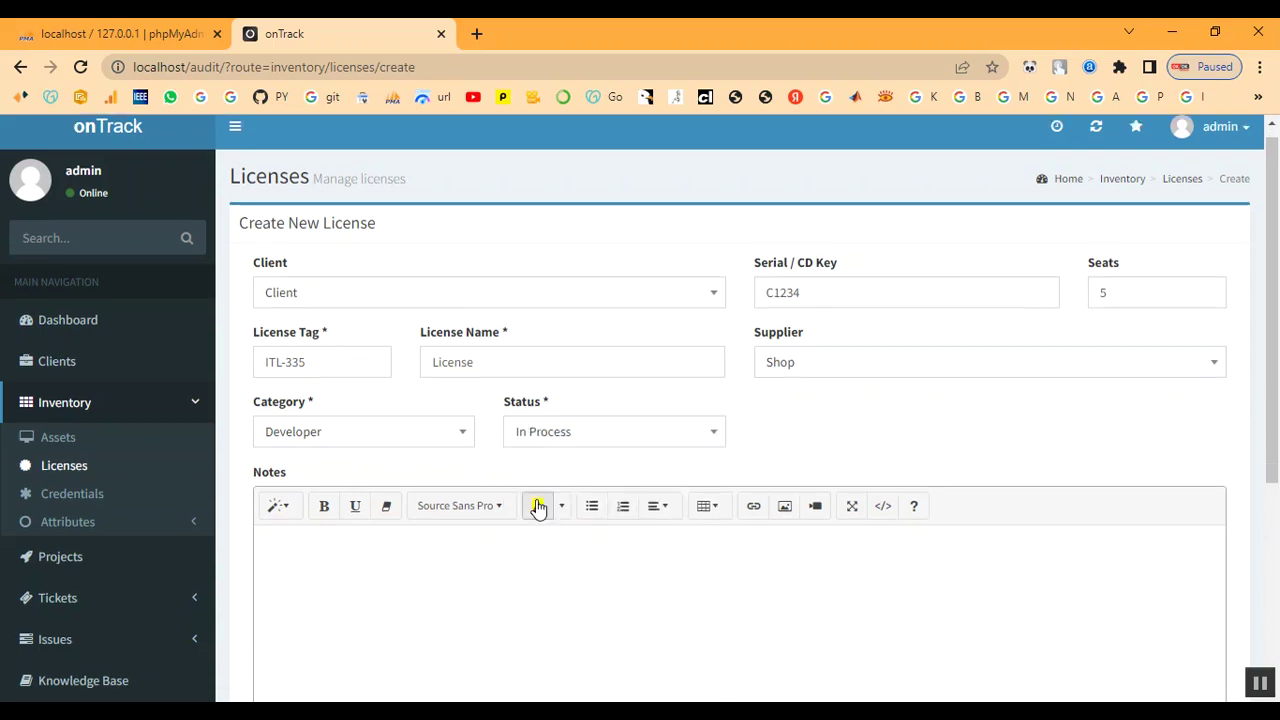
{"action": "scroll", "coordinate": [451, 483], "scroll_direction": "down", "scroll_amount": 3}
{"action": "scroll", "coordinate": [451, 483], "scroll_direction": "up", "scroll_amount": 2}
{"action": "left_click", "coordinate": [387, 484]}
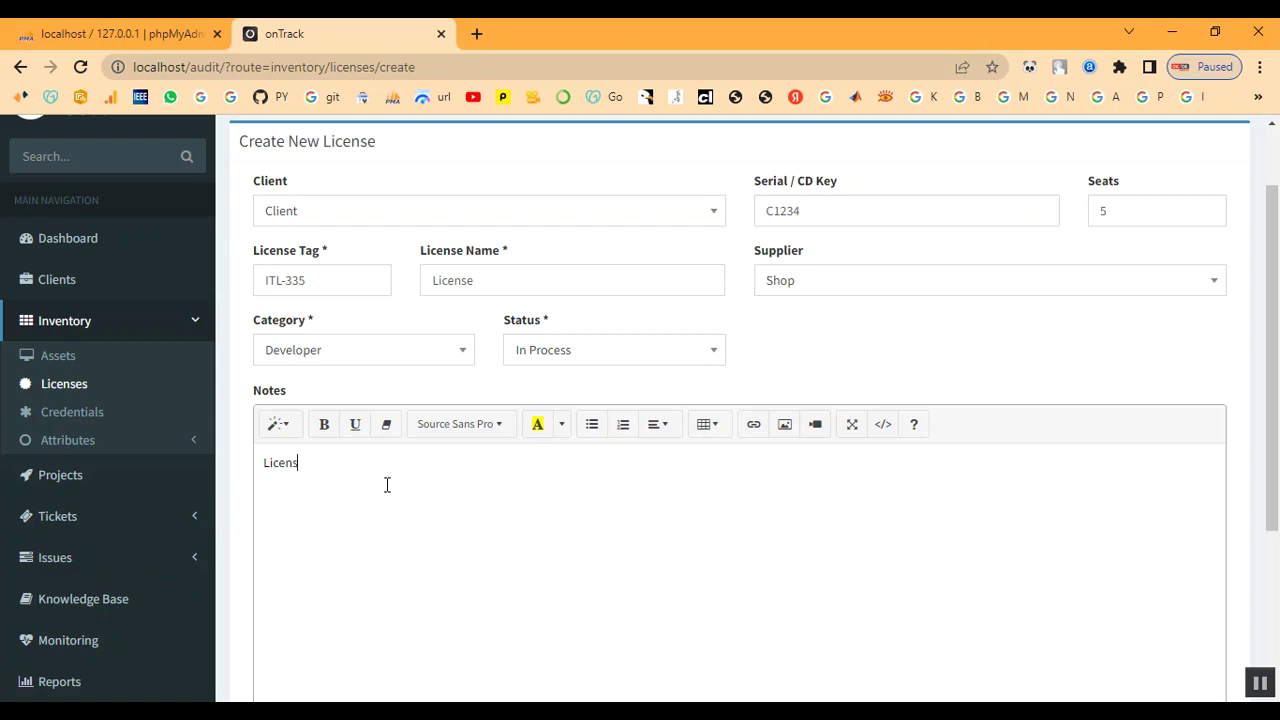
{"action": "scroll", "coordinate": [400, 490], "scroll_direction": "down", "scroll_amount": 5}
{"action": "left_click", "coordinate": [320, 606]}
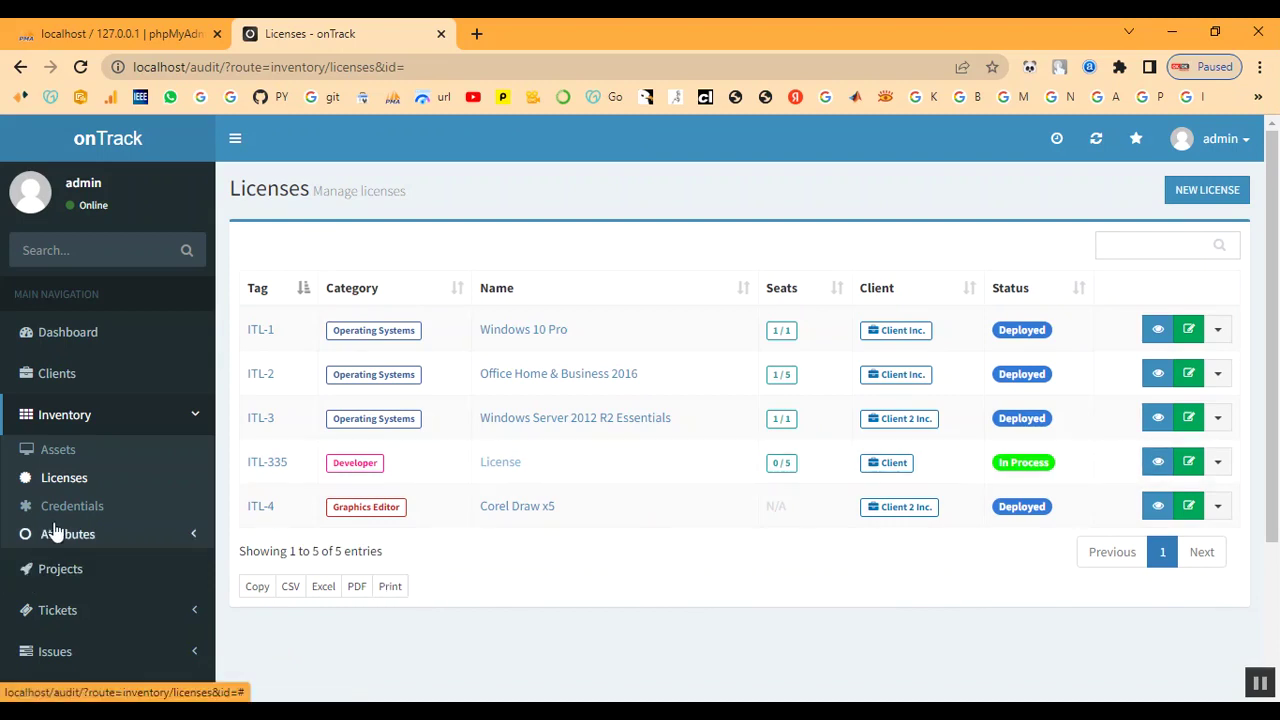
Start a new asset for client Client named 'Laptop'
{"action": "left_click", "coordinate": [52, 450]}
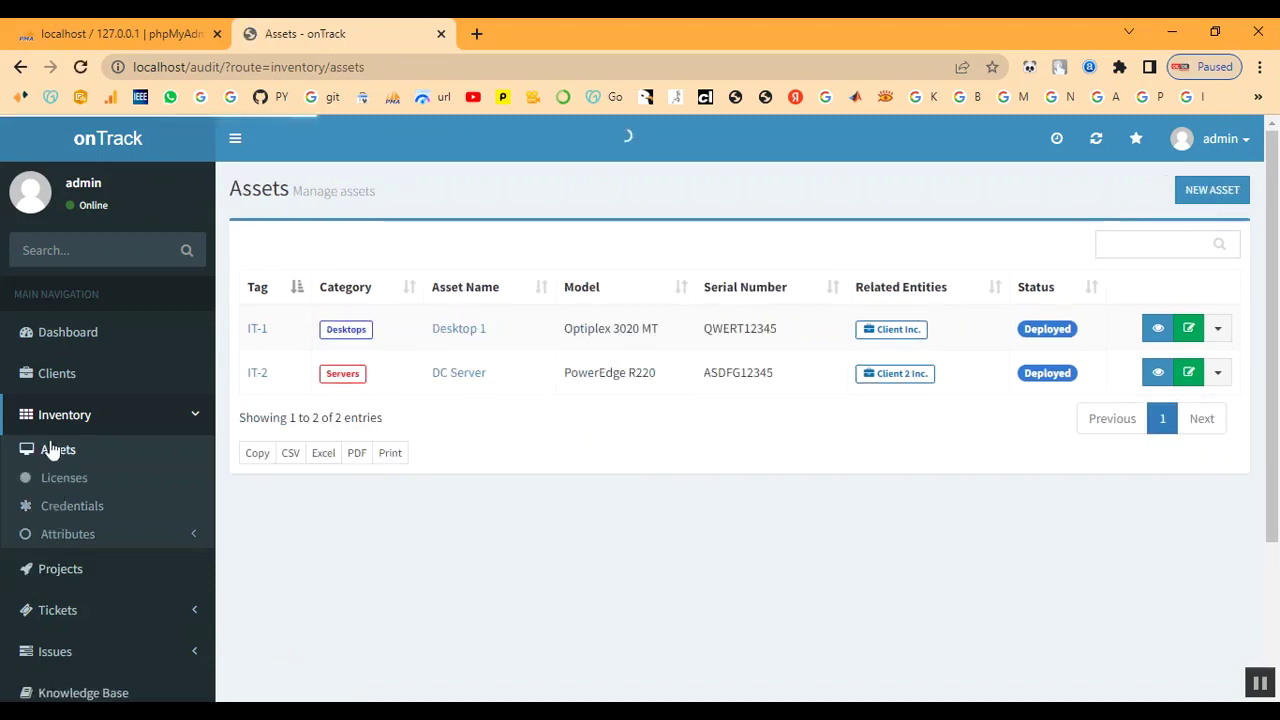
{"action": "left_click", "coordinate": [1216, 196]}
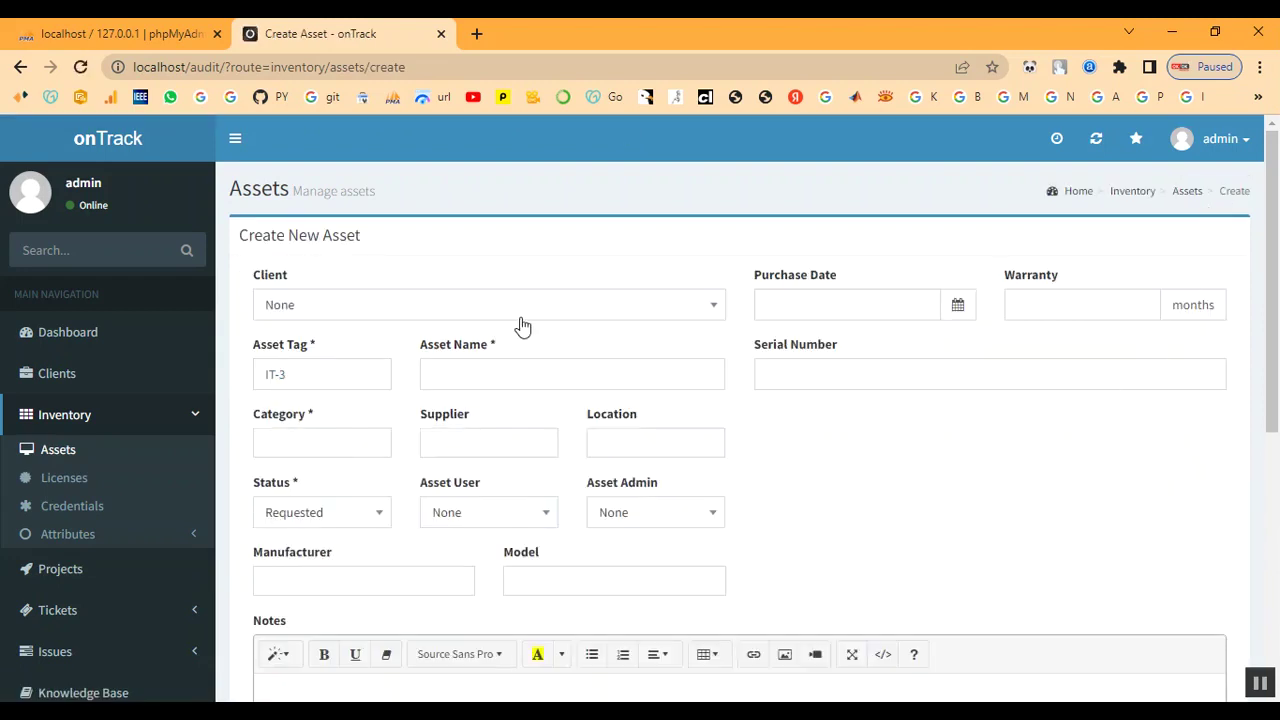
{"action": "left_click", "coordinate": [515, 318]}
{"action": "left_click", "coordinate": [443, 460]}
{"action": "left_click", "coordinate": [481, 379]}
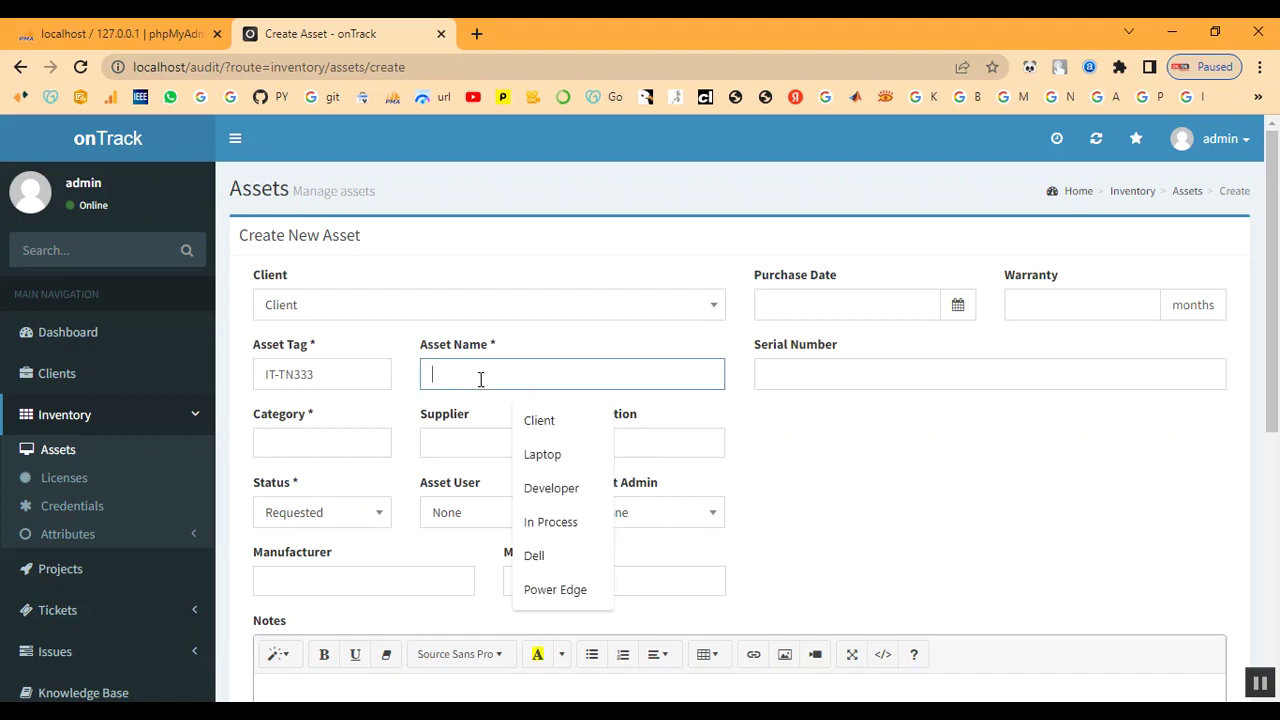
{"action": "type", "text": "L"}
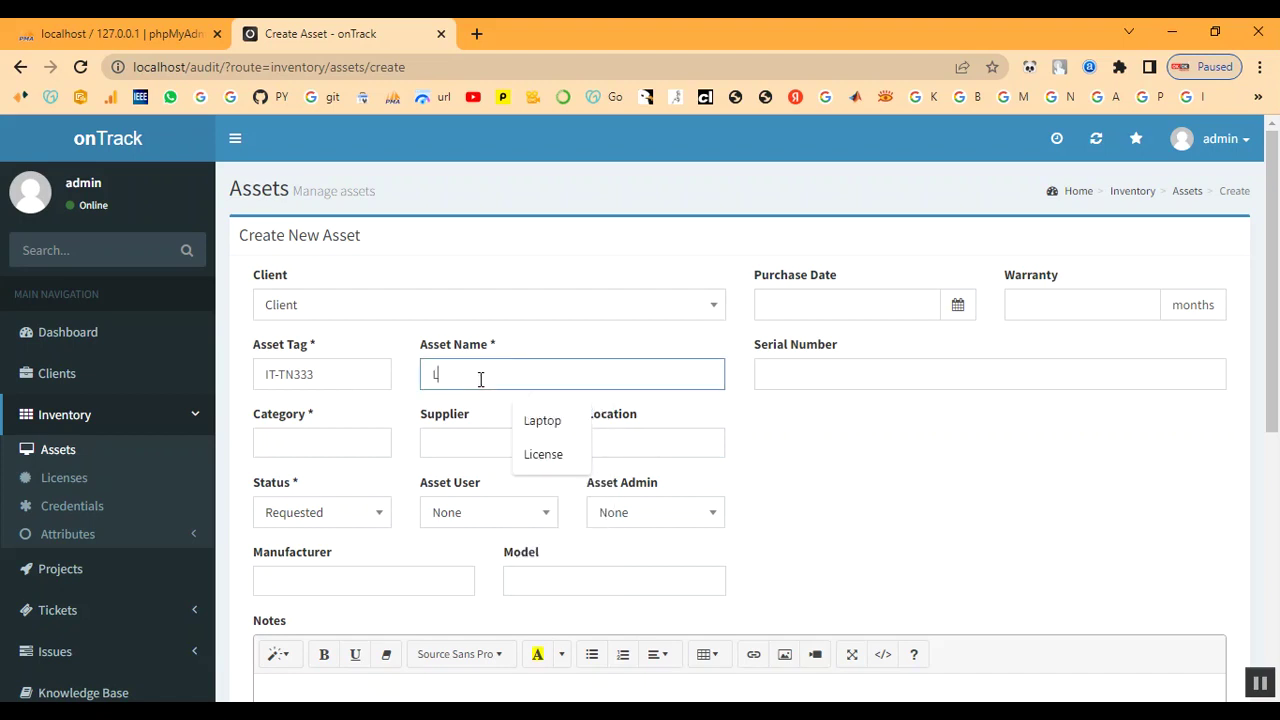
{"action": "type", "text": "A"}
{"action": "key", "text": "BackSpace"}
{"action": "type", "text": "ap"}
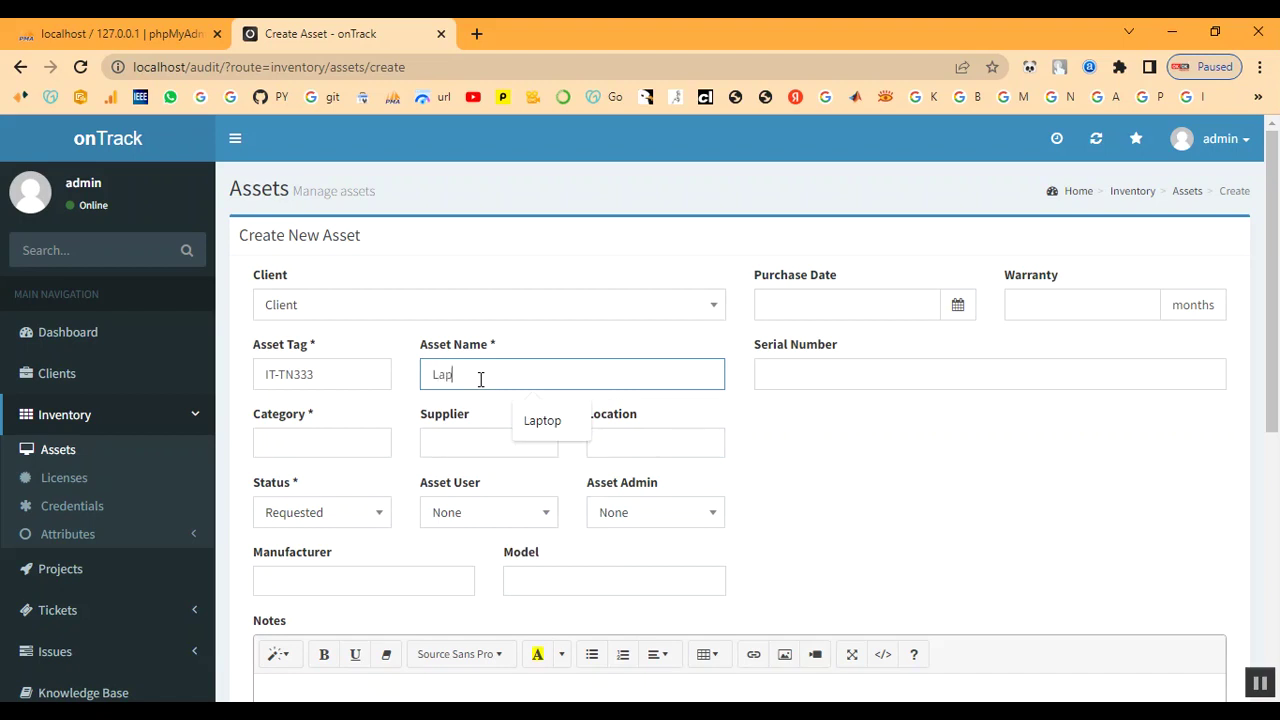
{"action": "type", "text": "top"}
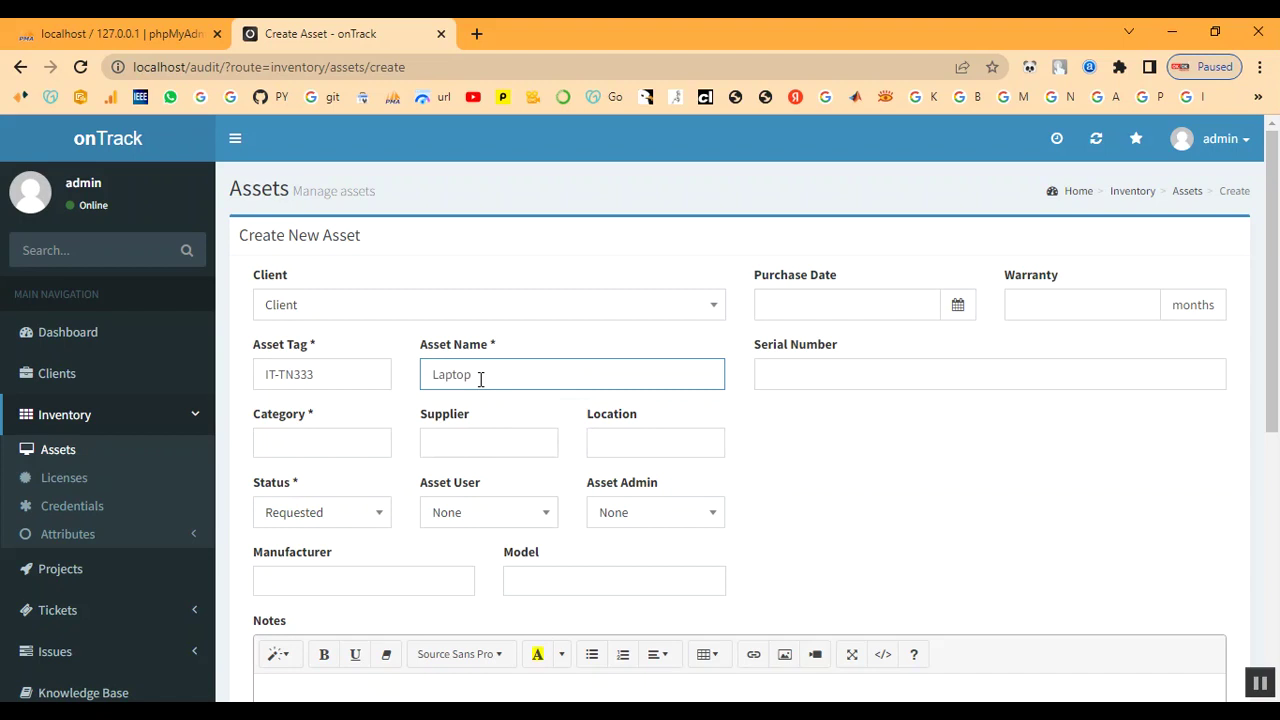
Set purchase date 2022-12-01 and serial number S1234
{"action": "key", "text": "Tab"}
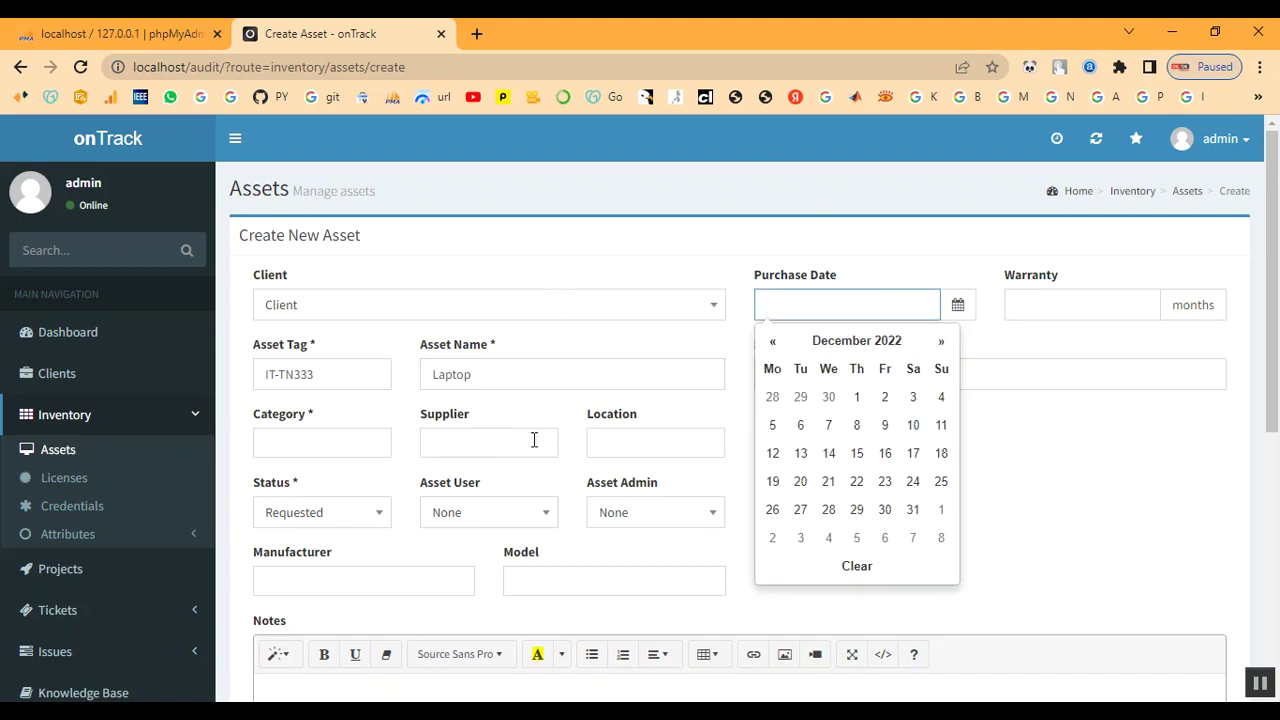
{"action": "left_click", "coordinate": [857, 397]}
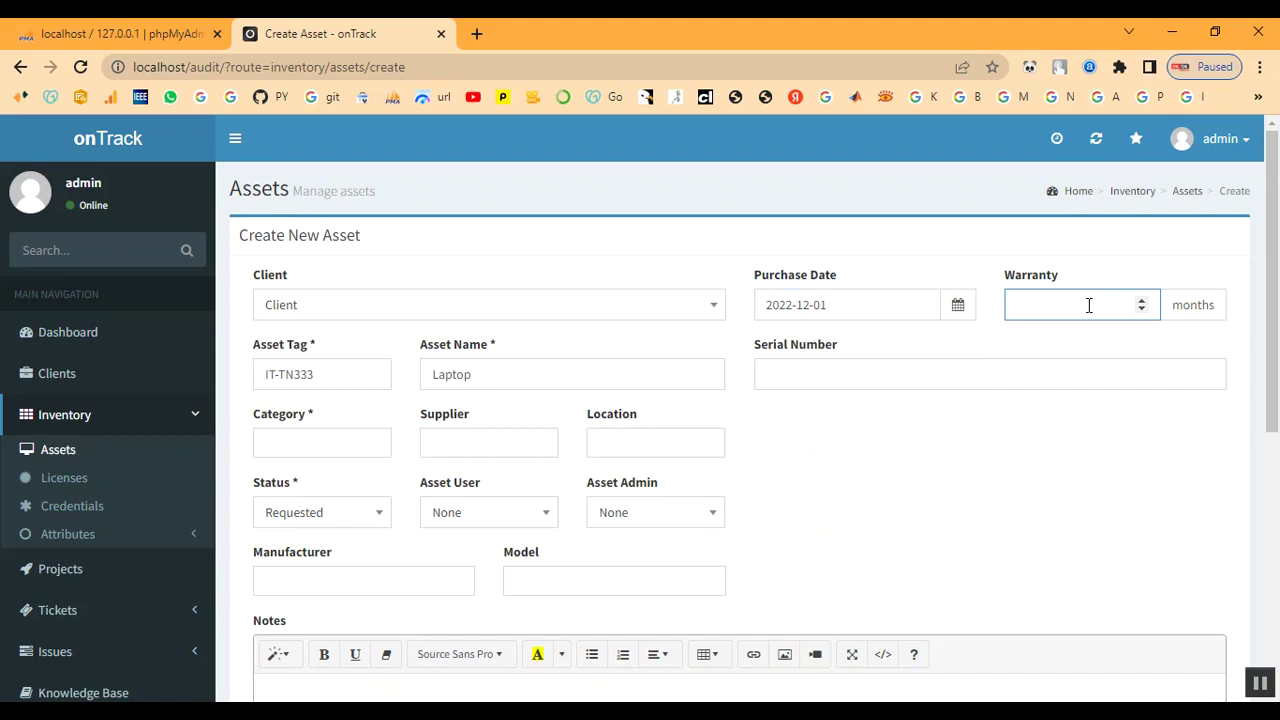
{"action": "left_click", "coordinate": [841, 375]}
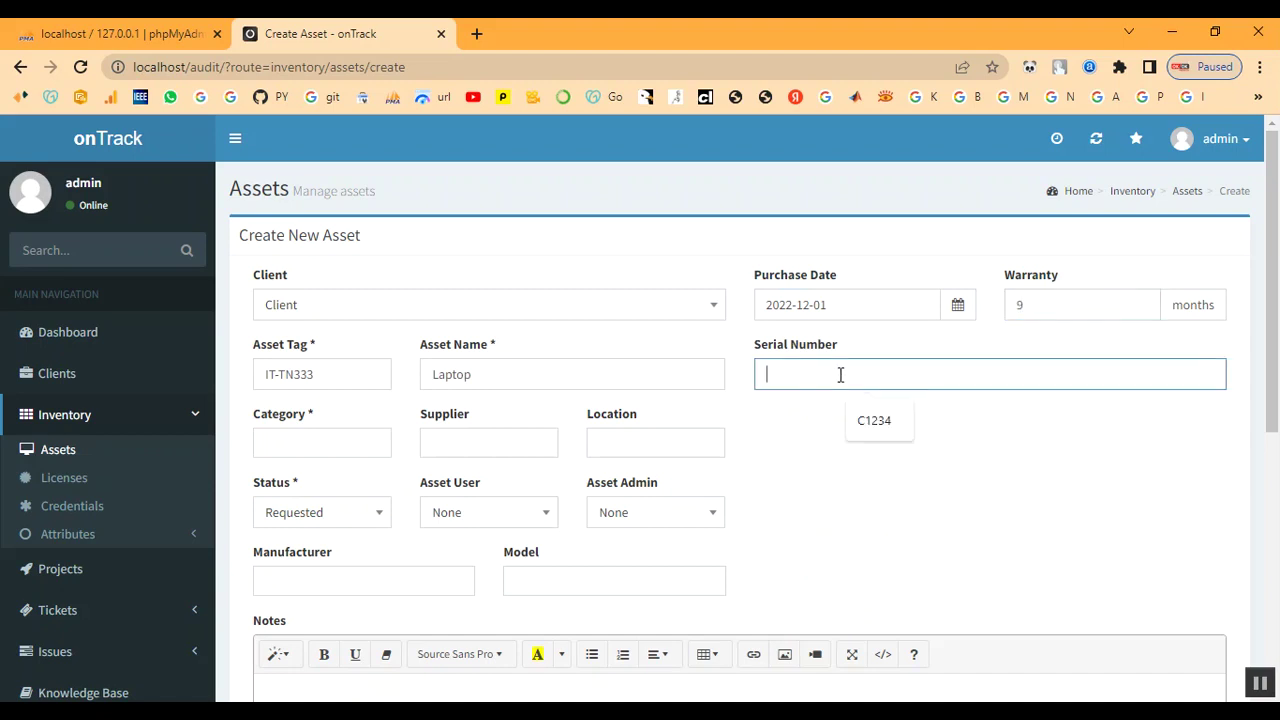
{"action": "left_click", "coordinate": [863, 425]}
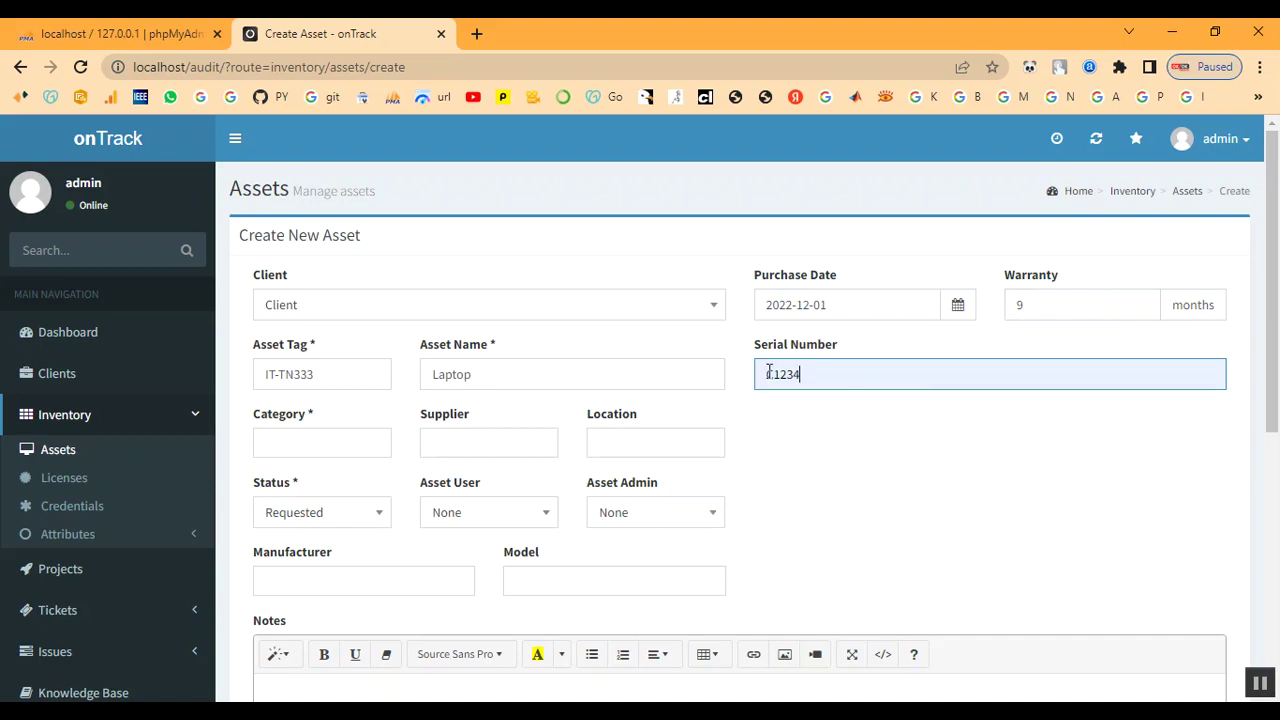
{"action": "key", "text": "BackSpace"}
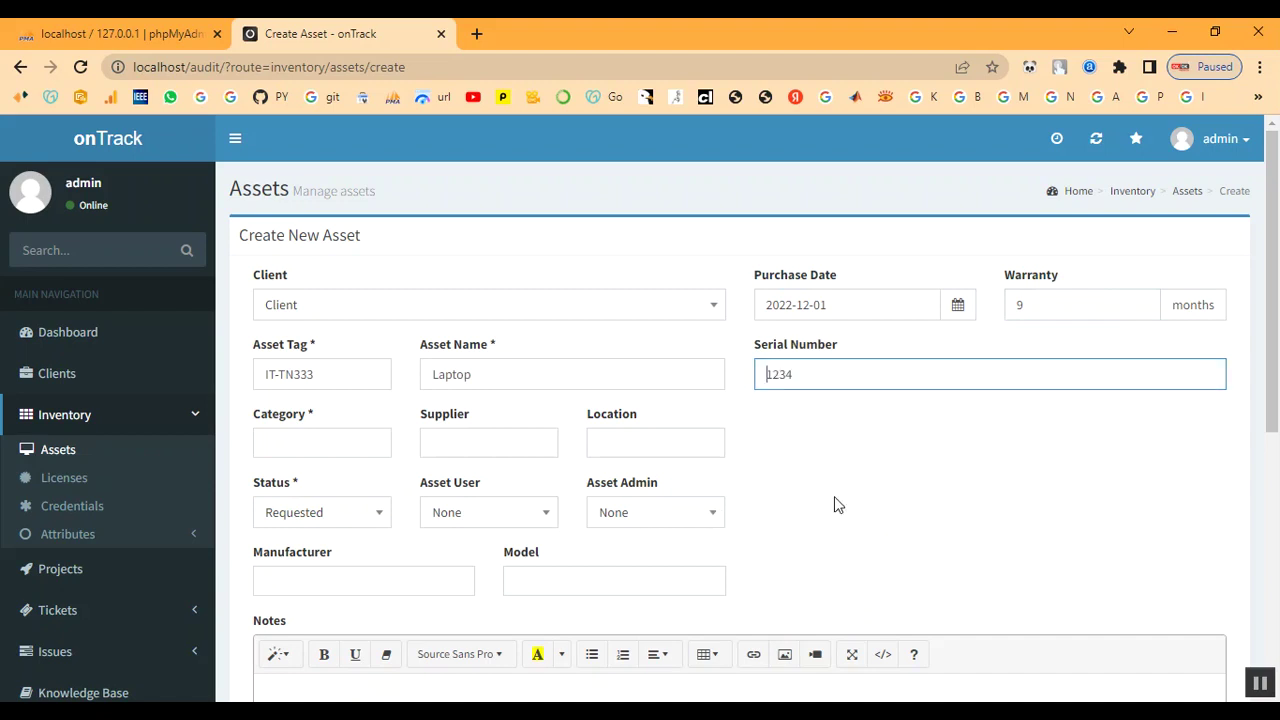
{"action": "type", "text": "S"}
Set asset category Laptop, supplier Shop and location Client / Chennai
{"action": "left_click", "coordinate": [303, 449]}
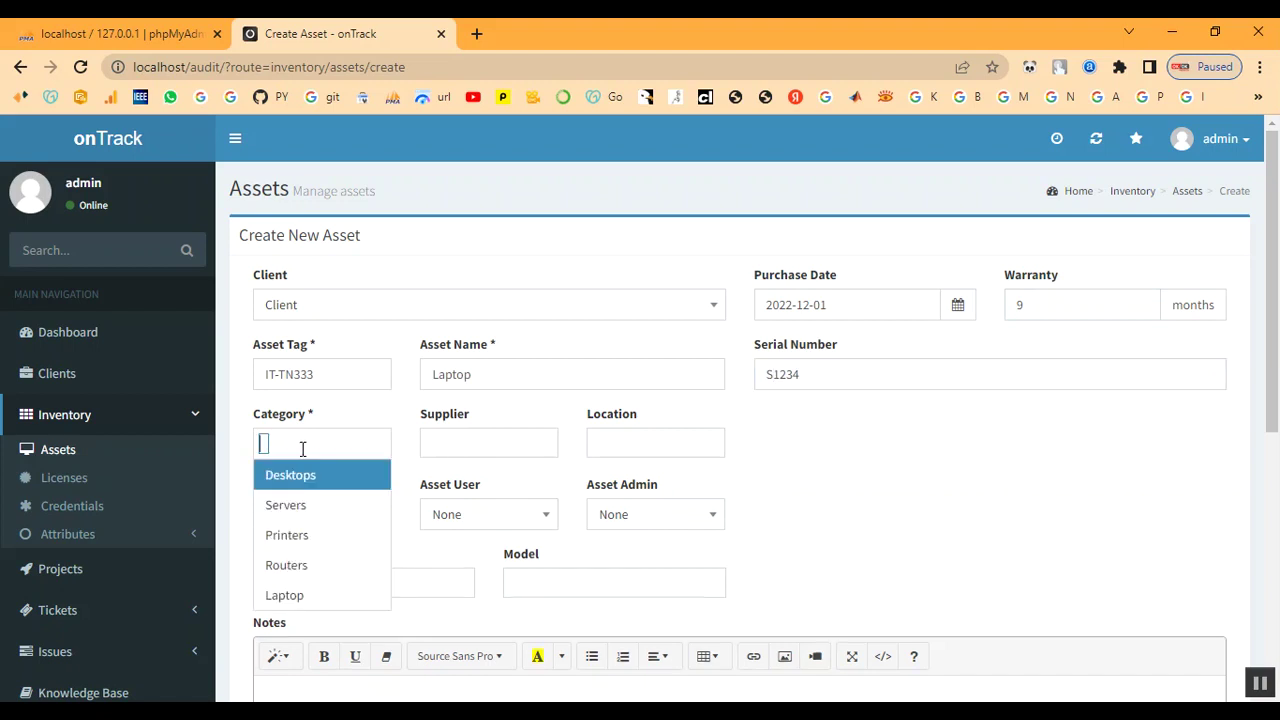
{"action": "left_click", "coordinate": [300, 596]}
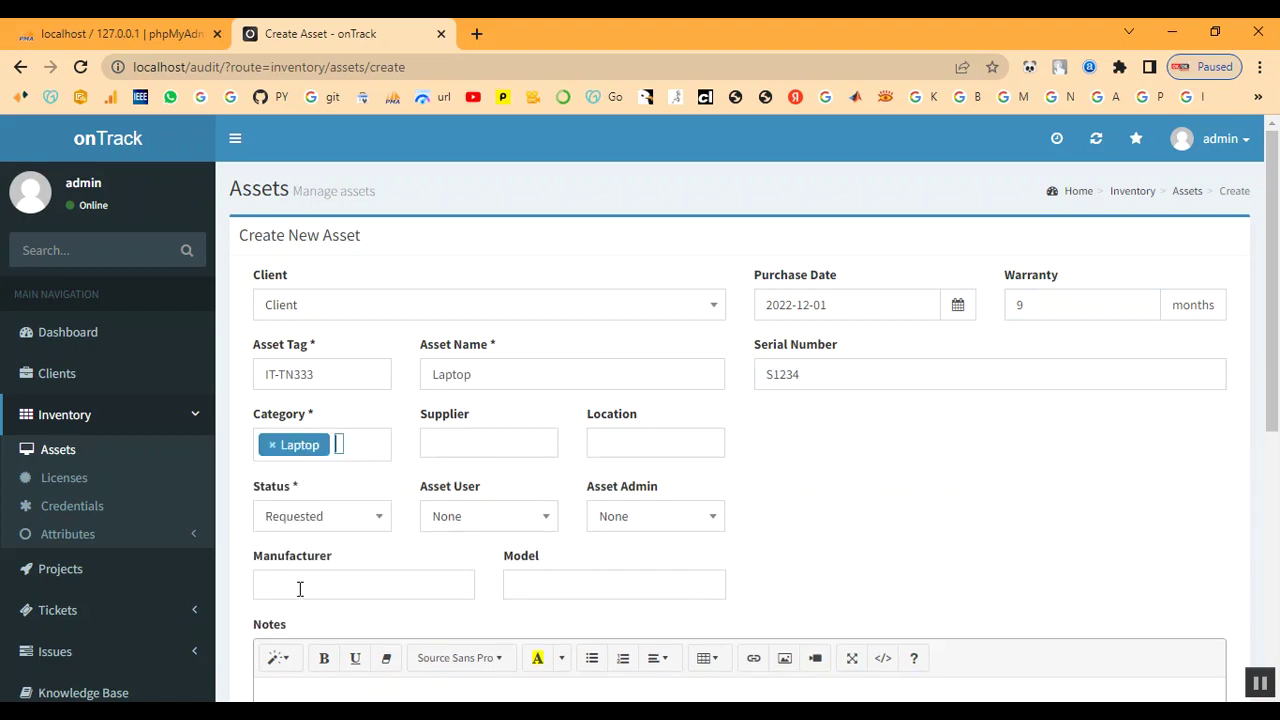
{"action": "left_click", "coordinate": [464, 447]}
{"action": "left_click", "coordinate": [447, 568]}
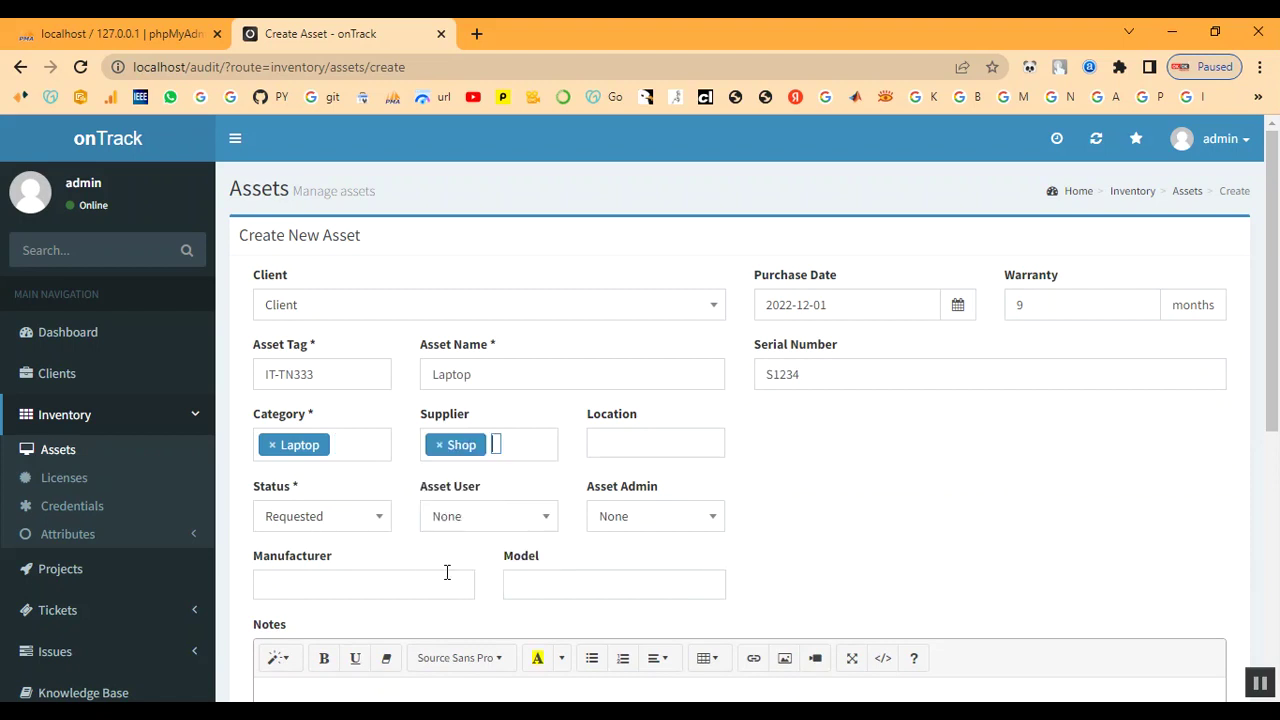
{"action": "left_click", "coordinate": [614, 442]}
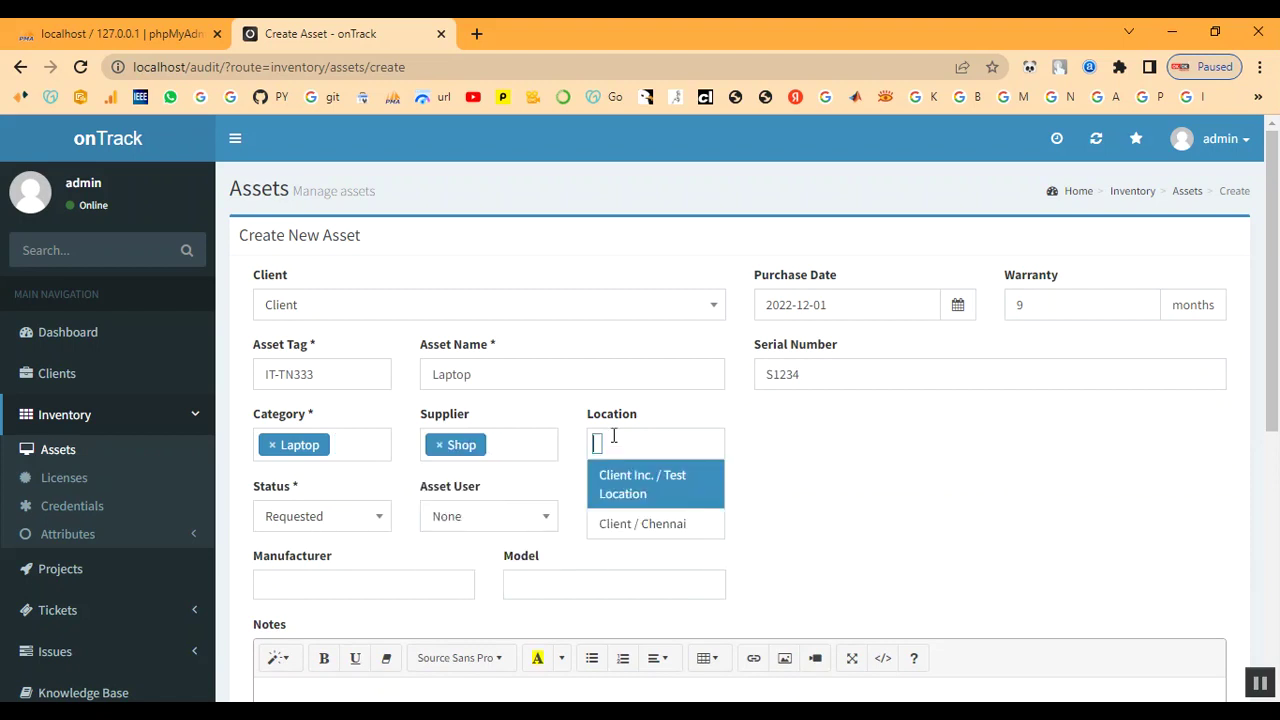
{"action": "left_click", "coordinate": [617, 526]}
Set the asset status to In Process with admin as asset admin
{"action": "scroll", "coordinate": [340, 530], "scroll_direction": "down", "scroll_amount": 1}
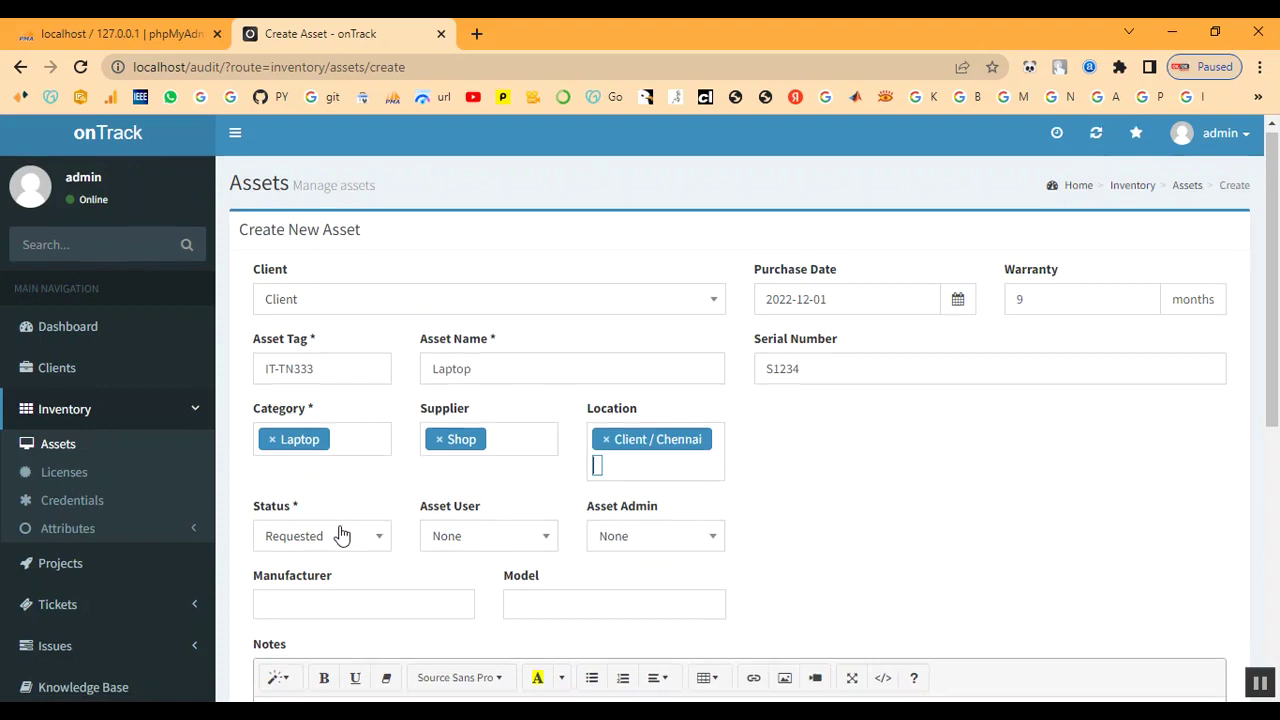
{"action": "left_click", "coordinate": [326, 458]}
{"action": "scroll", "coordinate": [317, 600], "scroll_direction": "down", "scroll_amount": 1}
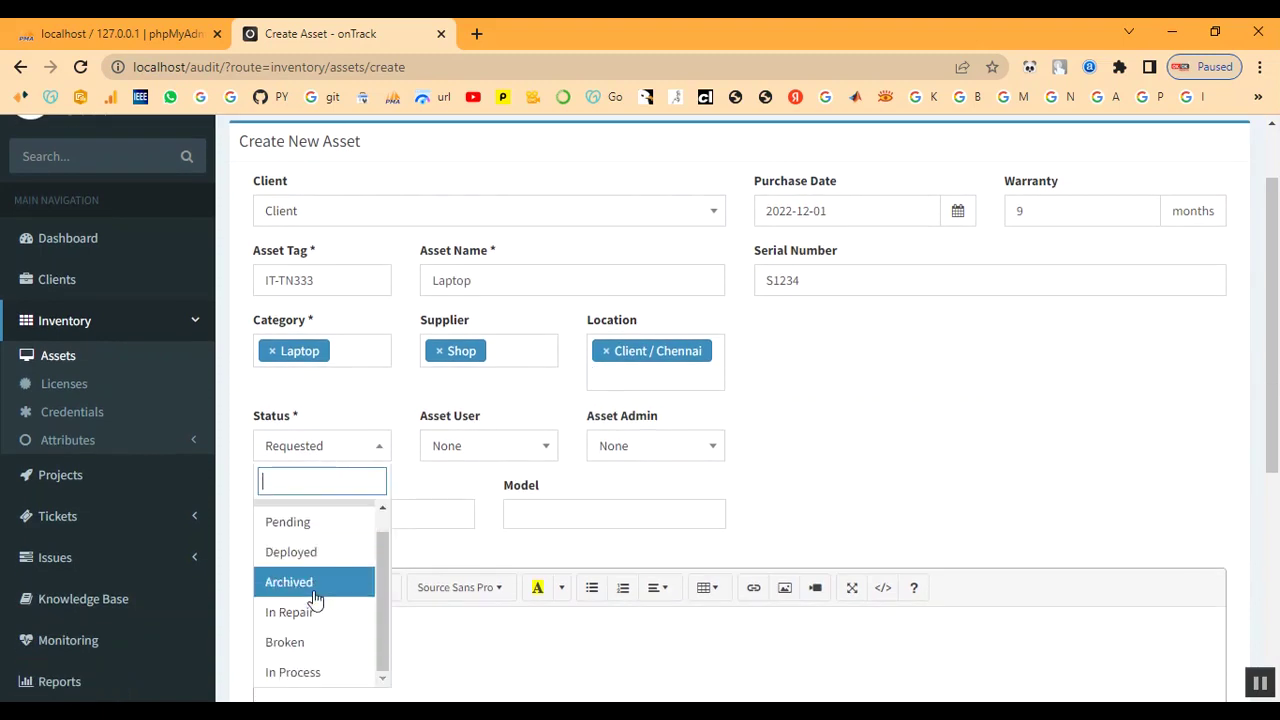
{"action": "scroll", "coordinate": [294, 585], "scroll_direction": "up", "scroll_amount": 1}
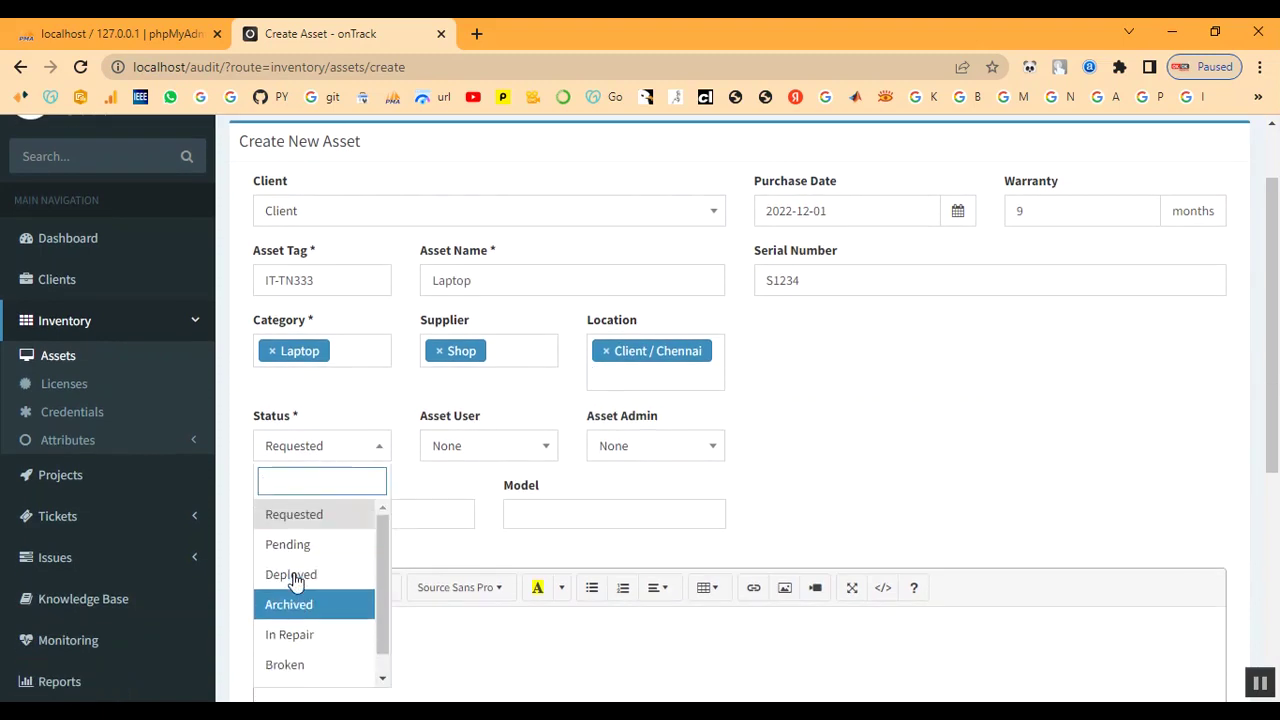
{"action": "scroll", "coordinate": [296, 578], "scroll_direction": "down", "scroll_amount": 1}
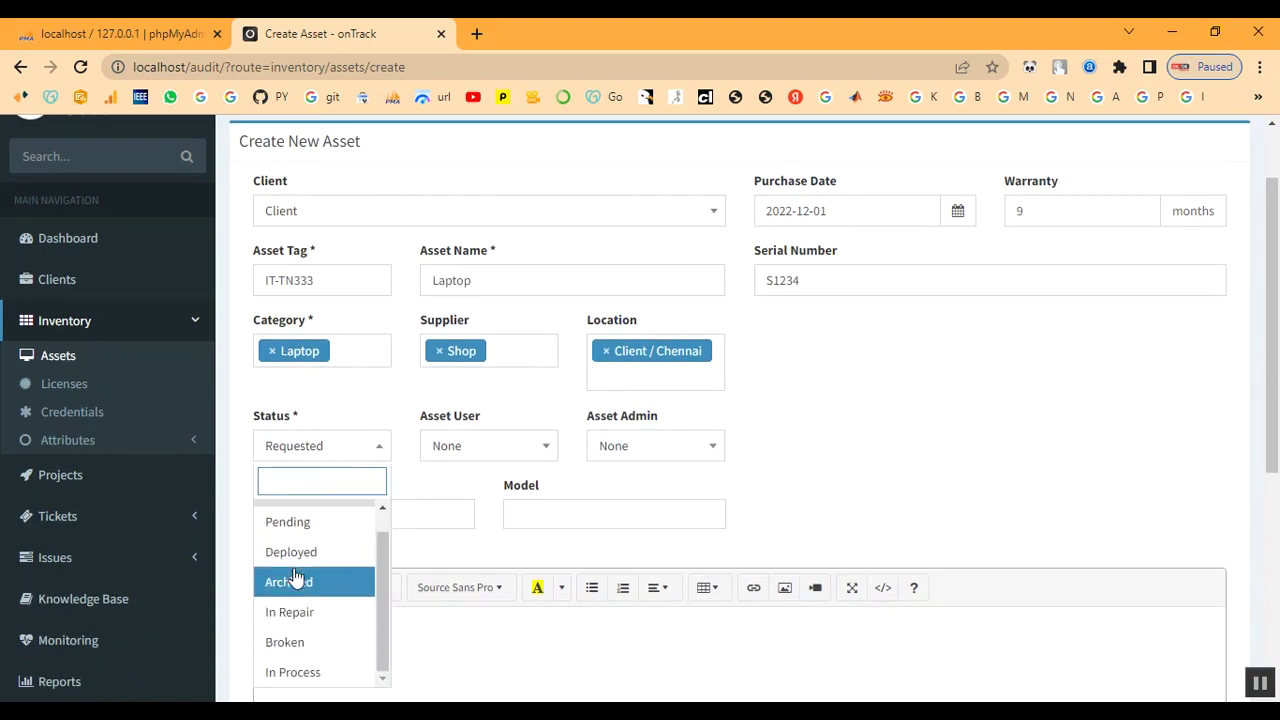
{"action": "left_click", "coordinate": [298, 668]}
{"action": "left_click", "coordinate": [477, 455]}
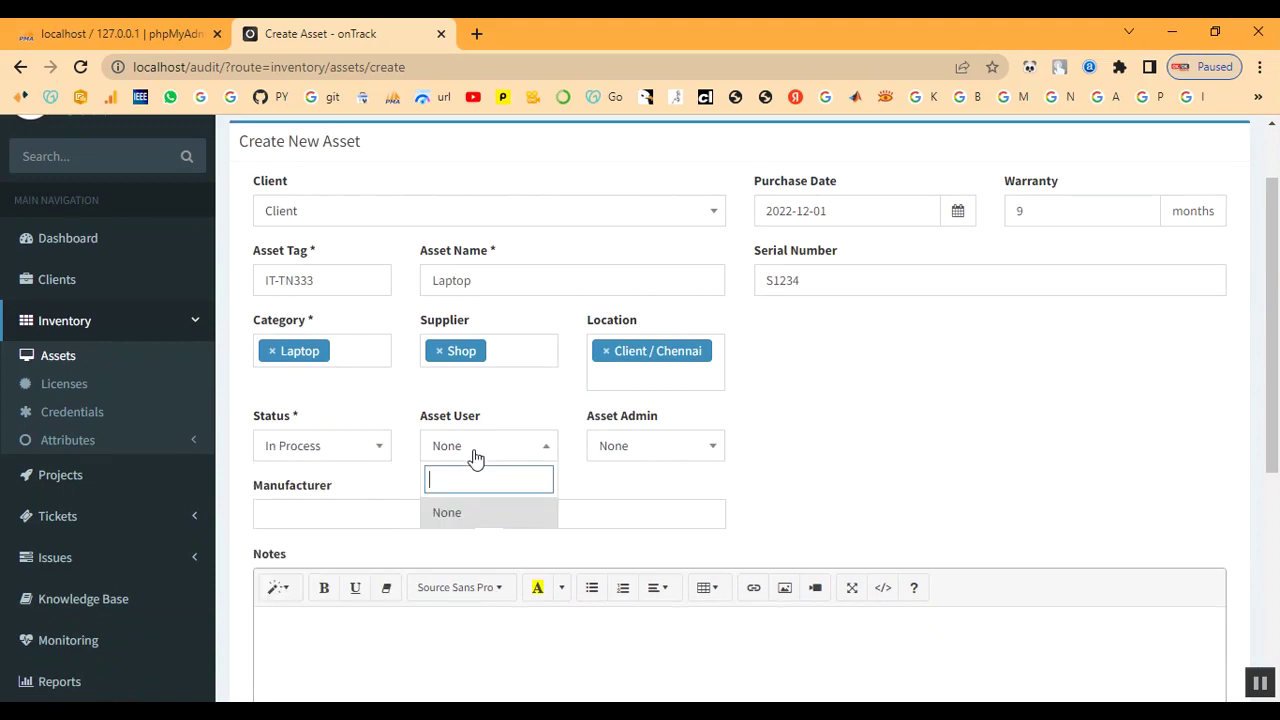
{"action": "left_click", "coordinate": [628, 453]}
{"action": "left_click", "coordinate": [623, 543]}
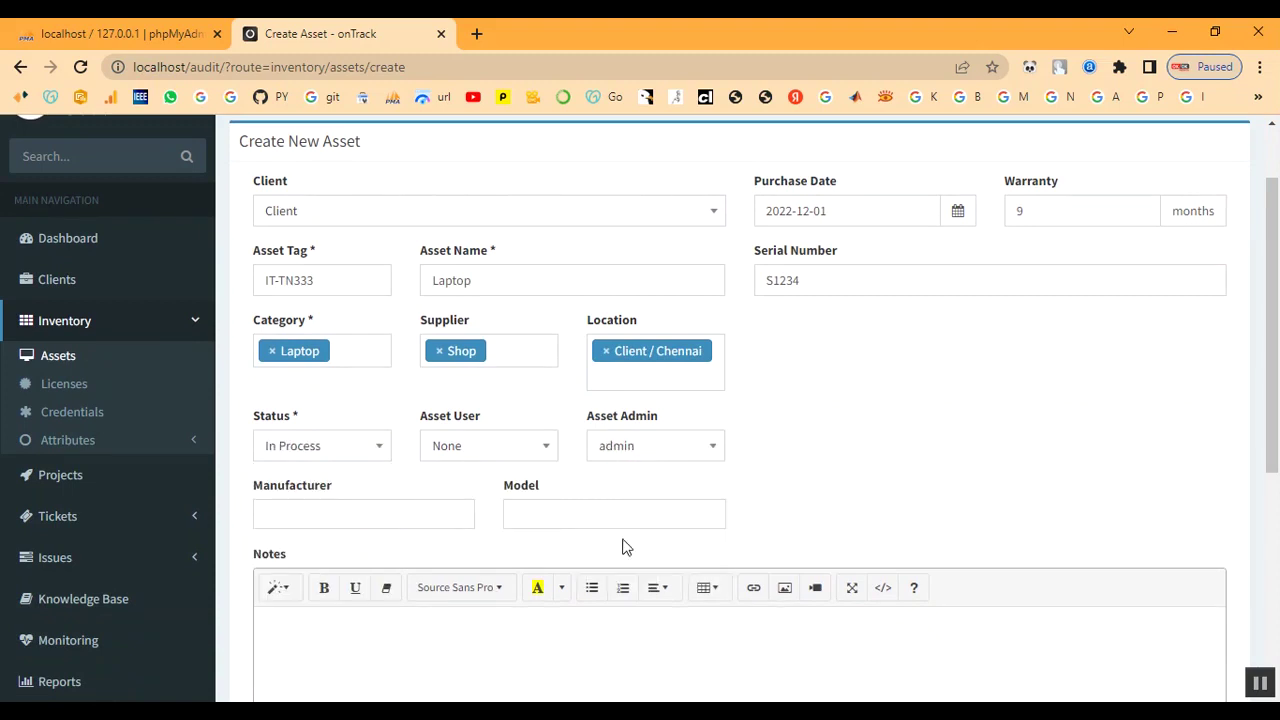
Choose manufacturer Dell and model Power Edge
{"action": "scroll", "coordinate": [528, 463], "scroll_direction": "down", "scroll_amount": 1}
{"action": "left_click", "coordinate": [303, 419]}
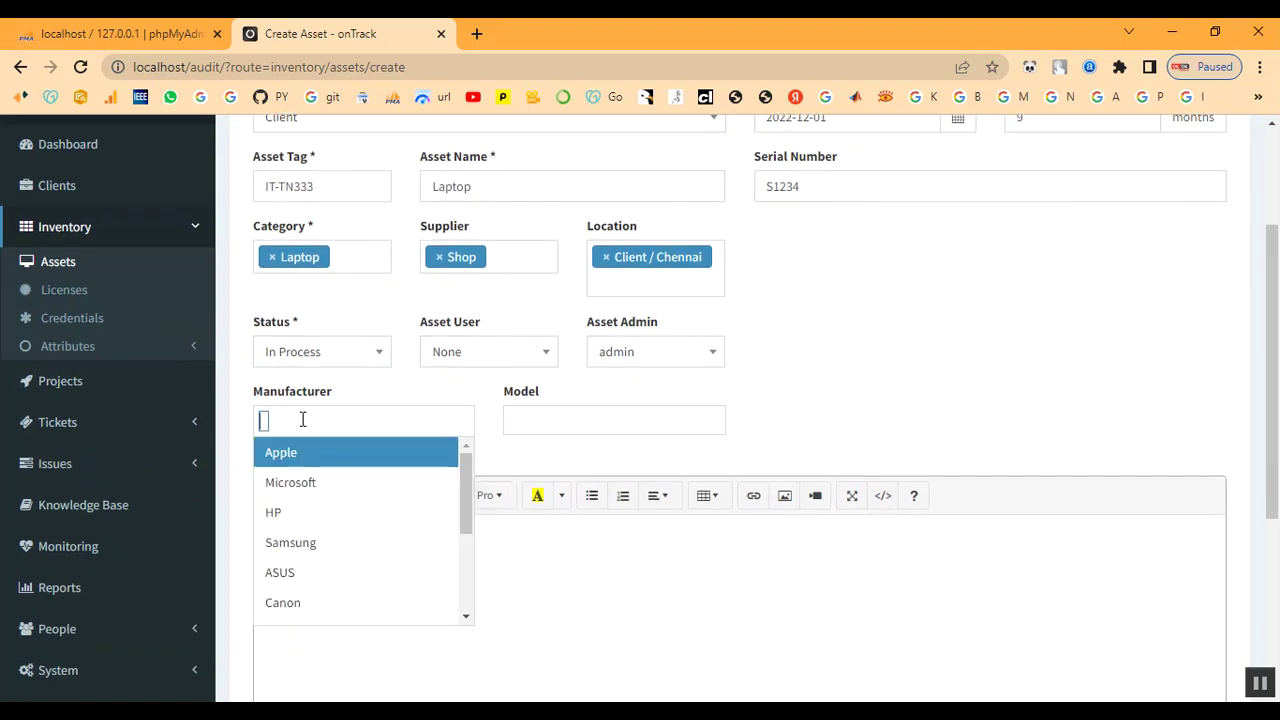
{"action": "scroll", "coordinate": [306, 481], "scroll_direction": "down", "scroll_amount": 3}
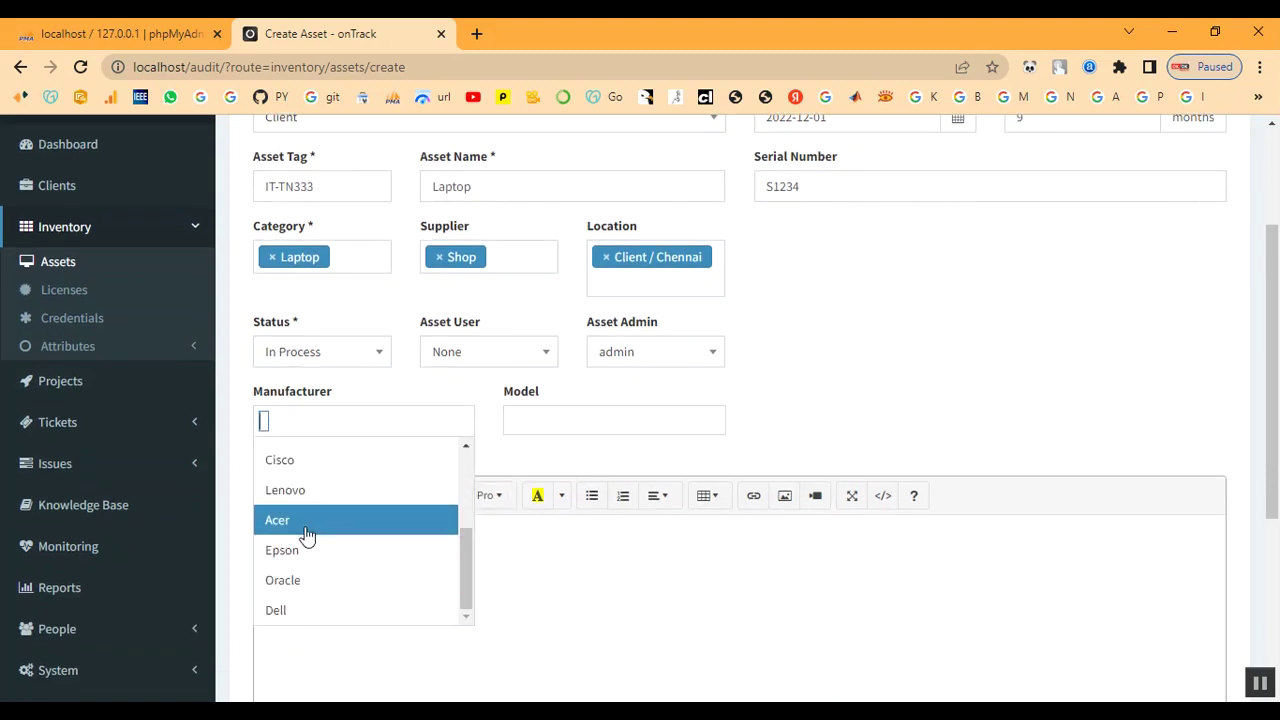
{"action": "left_click", "coordinate": [297, 611]}
{"action": "left_click", "coordinate": [566, 425]}
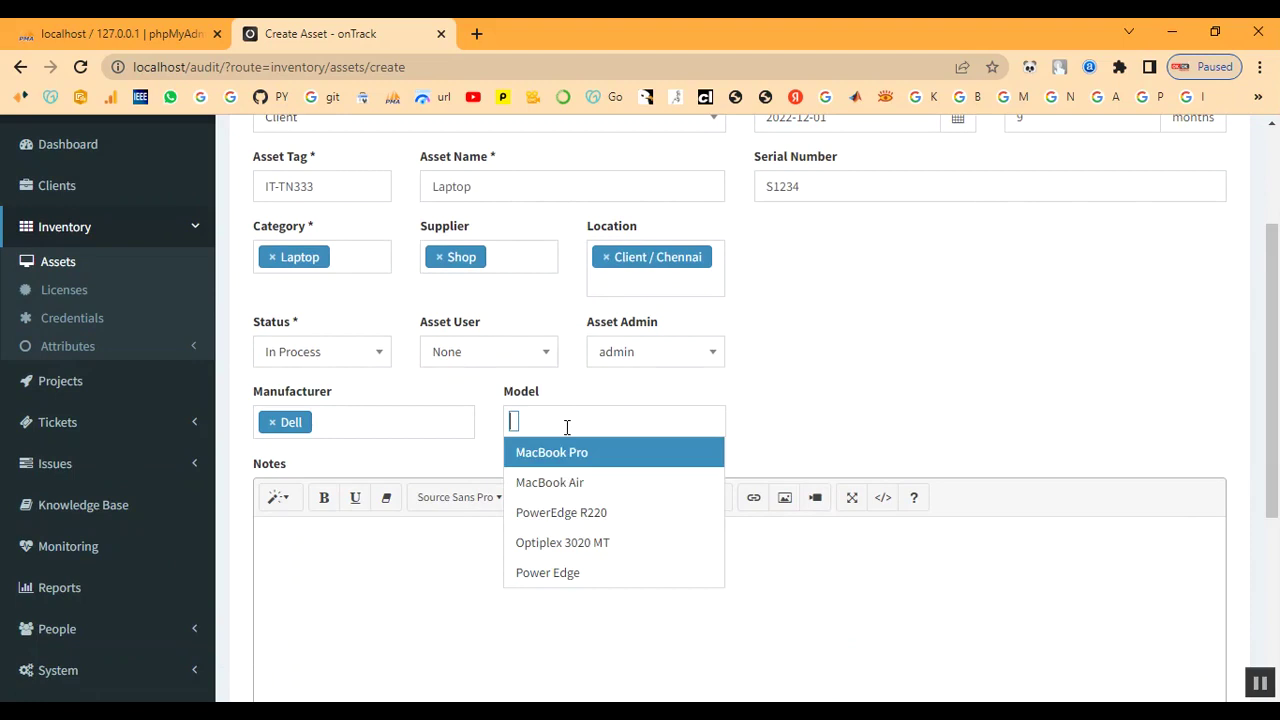
{"action": "left_click", "coordinate": [535, 570]}
Add the note 'Laptop' and create the asset
{"action": "scroll", "coordinate": [397, 480], "scroll_direction": "down", "scroll_amount": 2}
{"action": "left_click", "coordinate": [396, 478]}
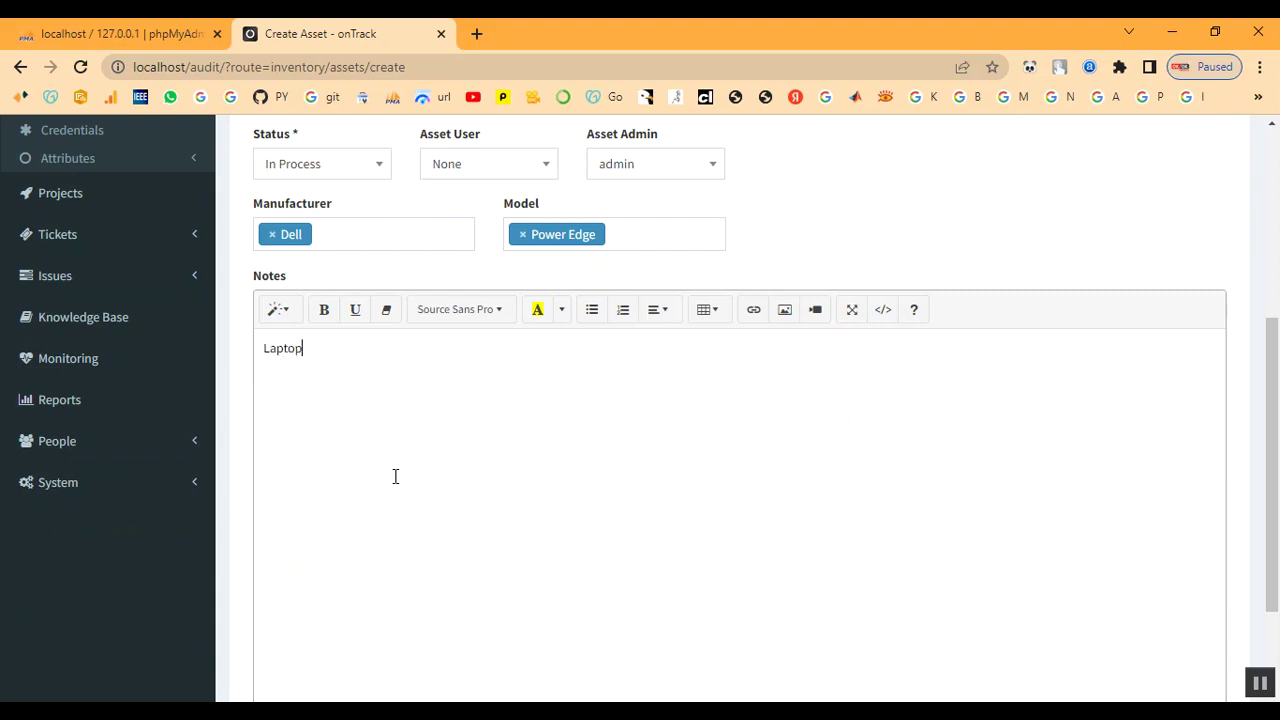
{"action": "scroll", "coordinate": [655, 502], "scroll_direction": "down", "scroll_amount": 2}
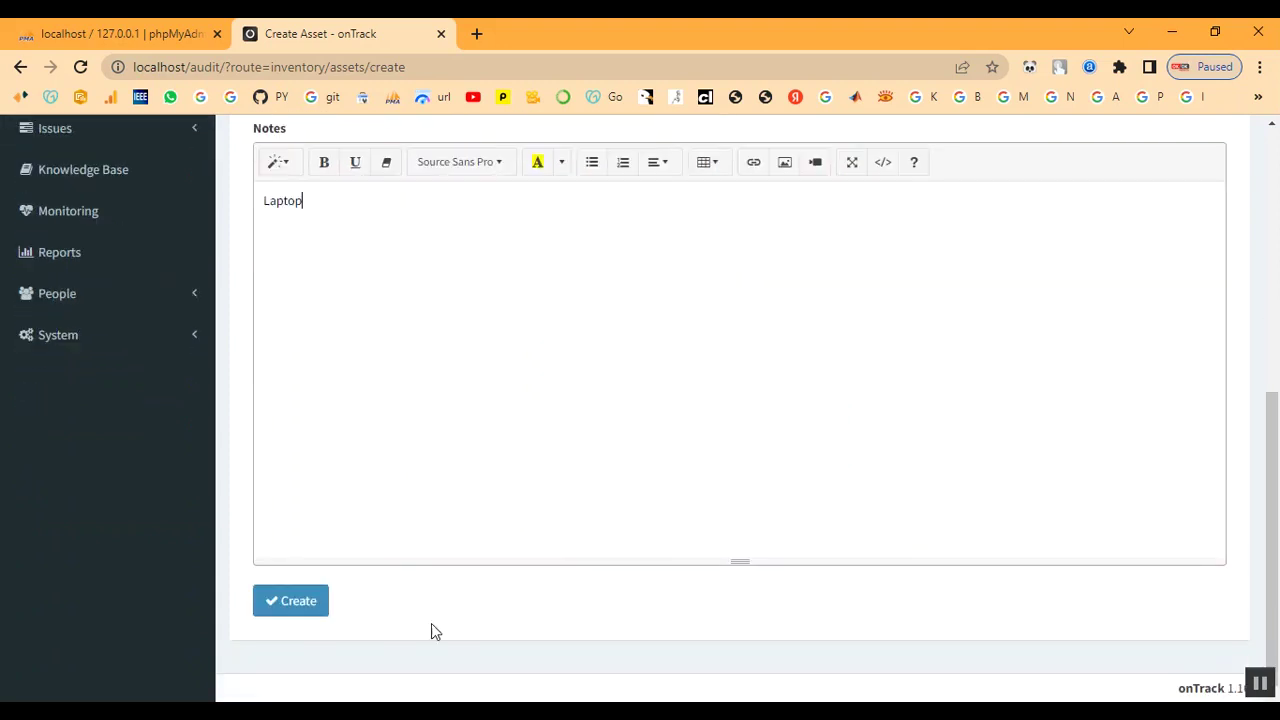
{"action": "left_click", "coordinate": [284, 605]}
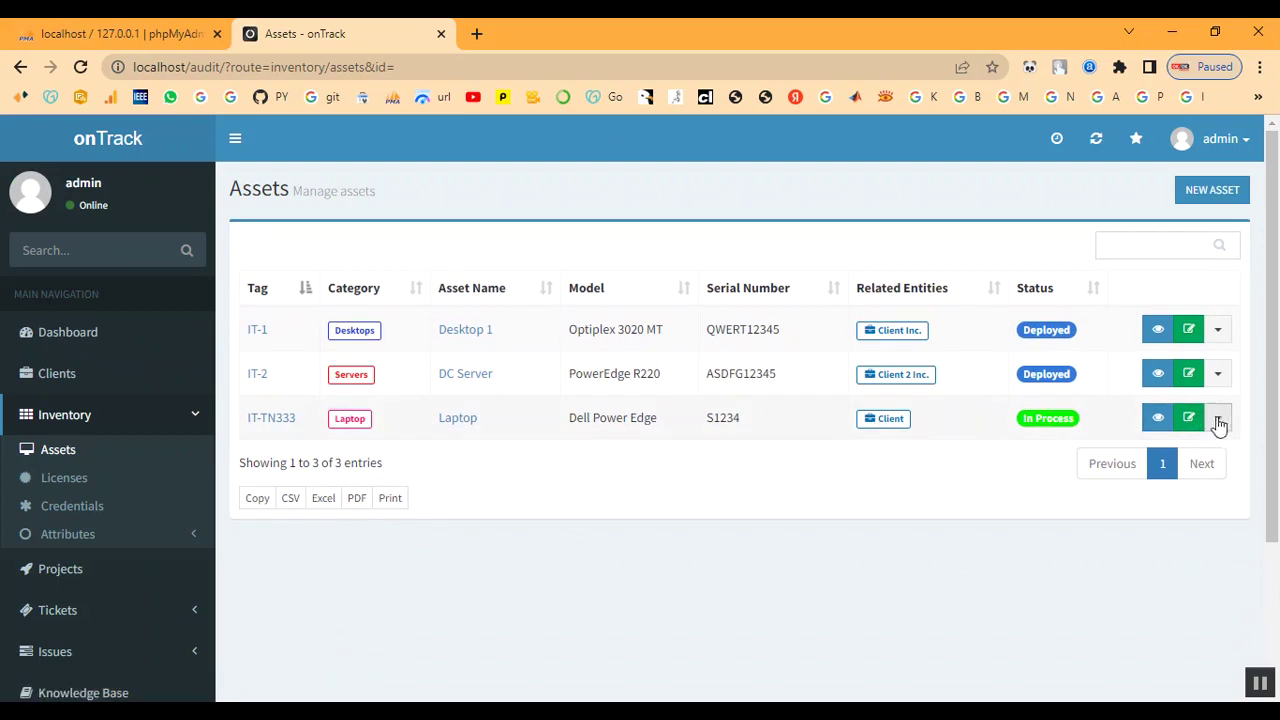
Collapse Inventory and browse Projects, Clients and the Client summary page
{"action": "left_click", "coordinate": [64, 420]}
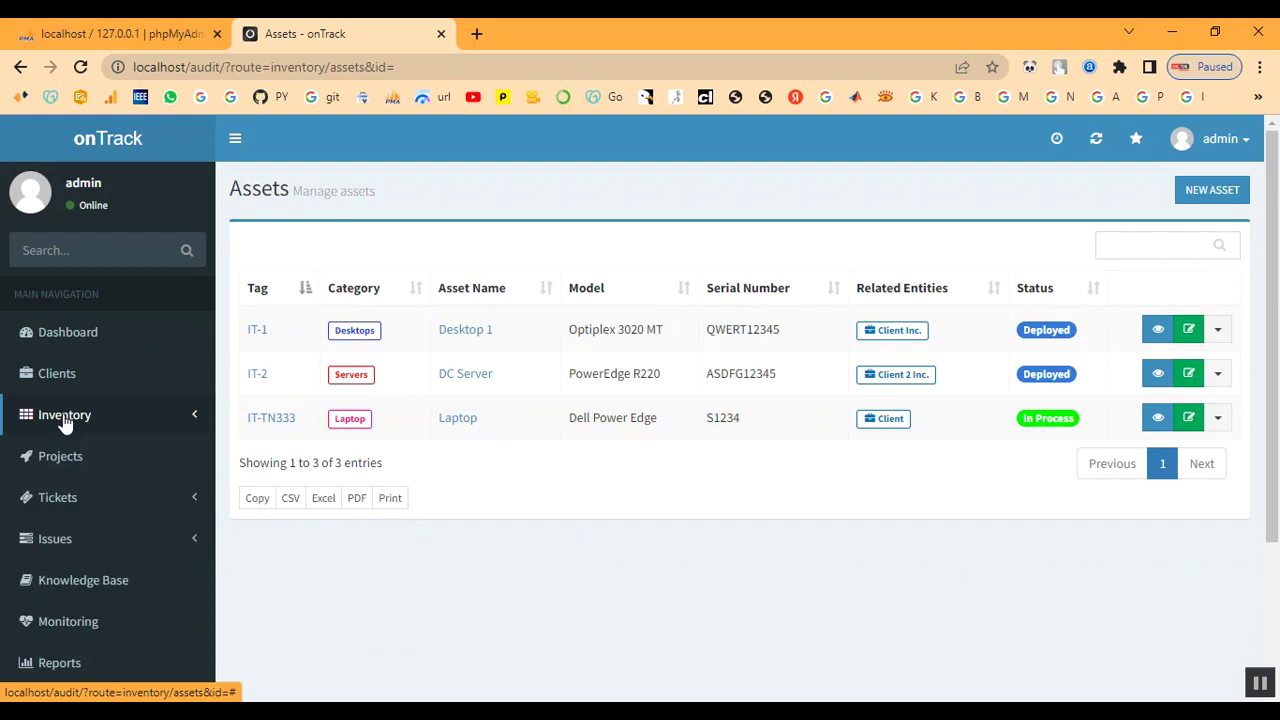
{"action": "left_click", "coordinate": [62, 457]}
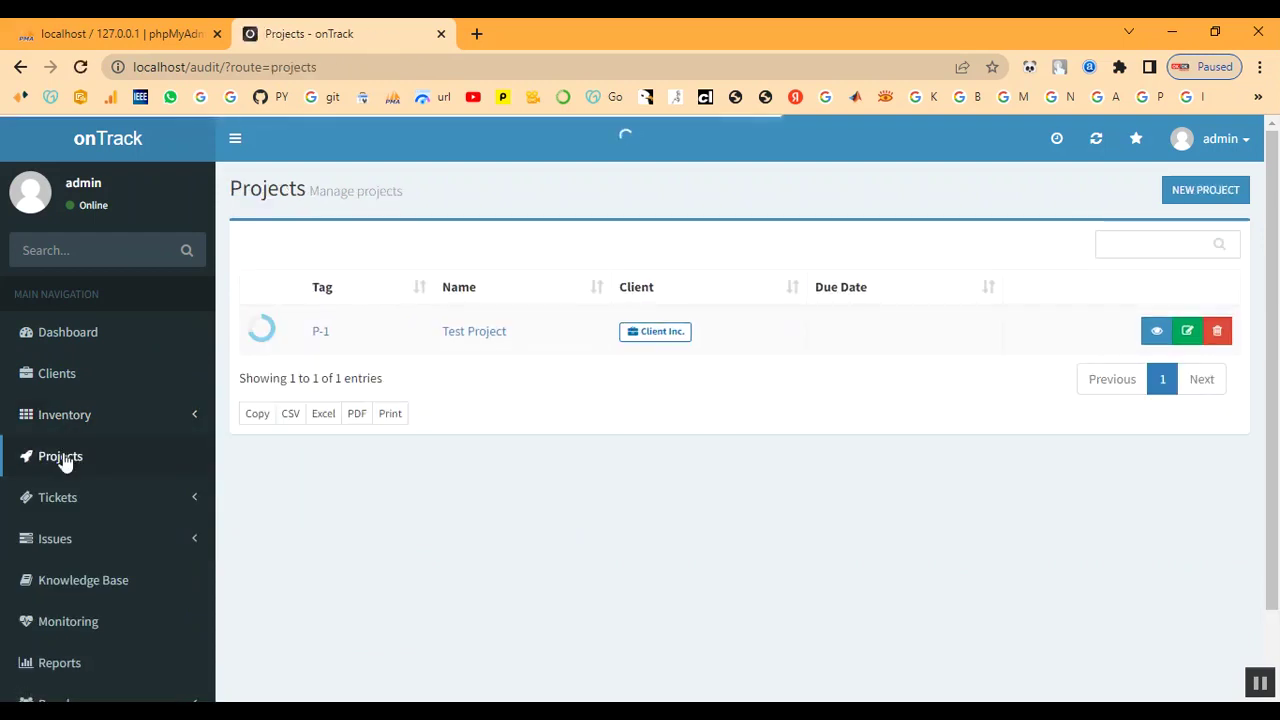
{"action": "left_click", "coordinate": [60, 376]}
{"action": "left_click", "coordinate": [350, 422]}
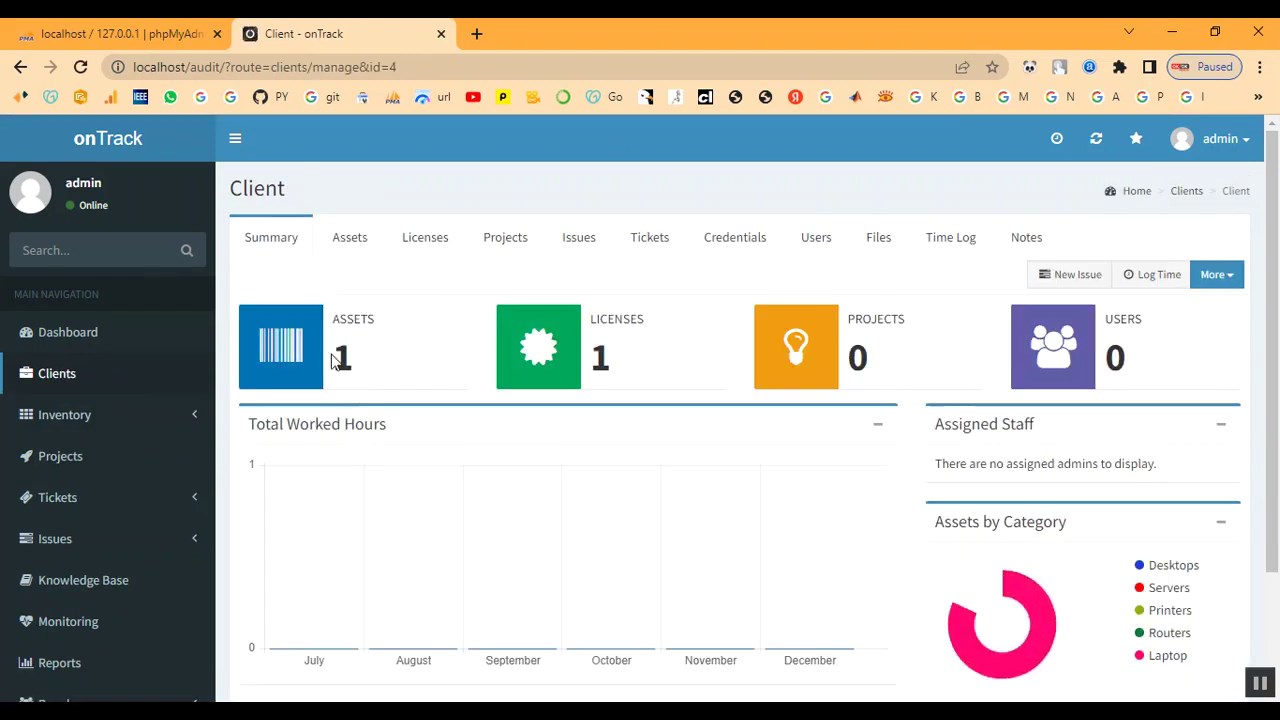
{"action": "mouse_move", "coordinate": [1063, 606]}
{"action": "scroll", "coordinate": [950, 515], "scroll_direction": "down", "scroll_amount": 1}
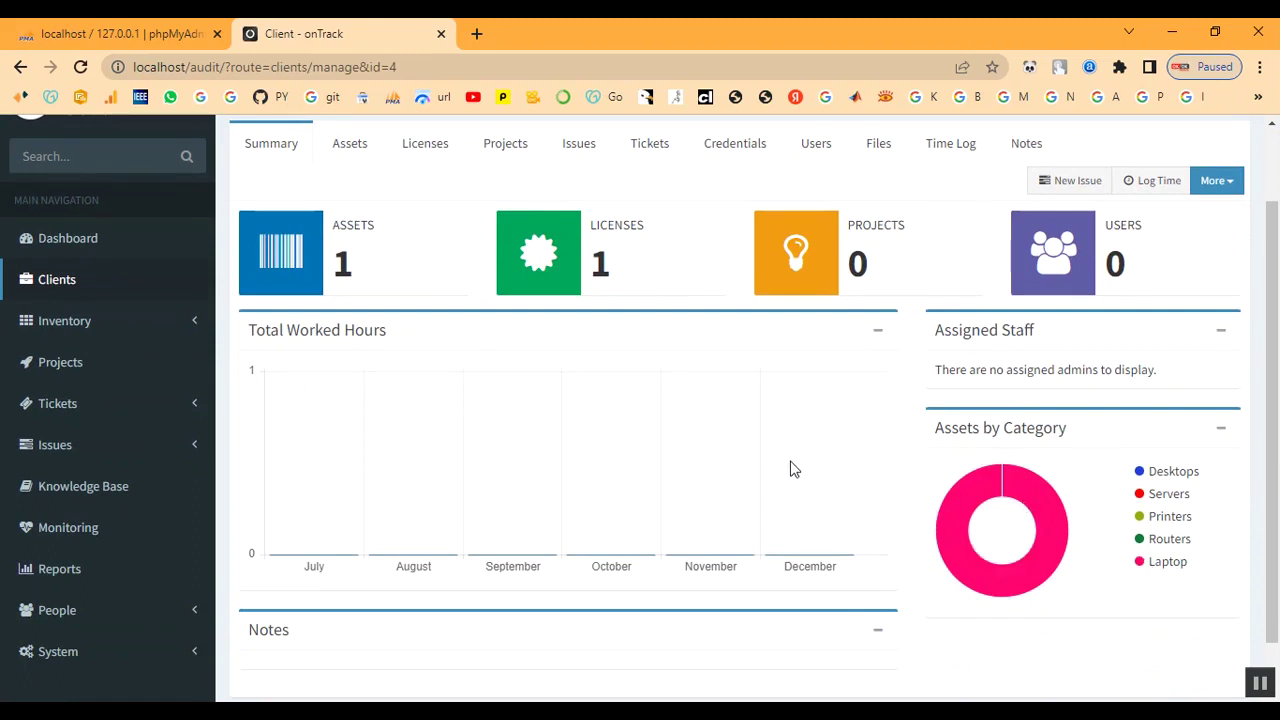
{"action": "scroll", "coordinate": [790, 469], "scroll_direction": "up", "scroll_amount": 1}
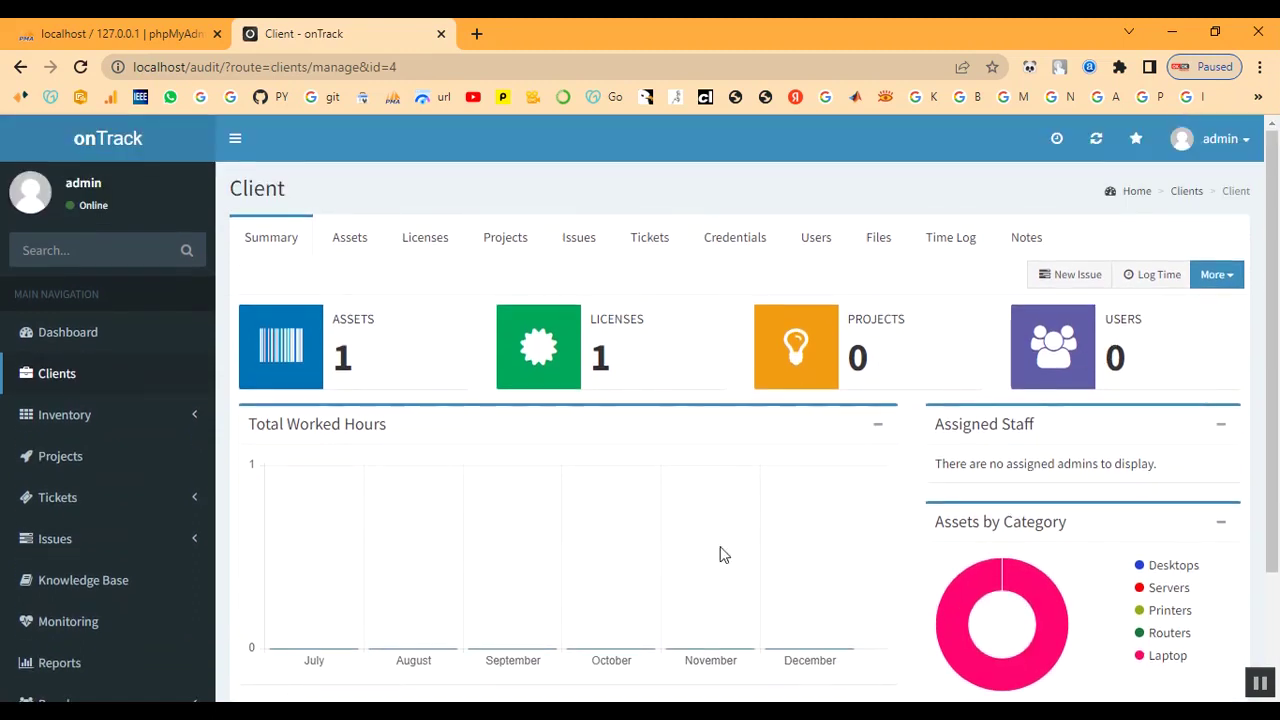
{"action": "scroll", "coordinate": [82, 486], "scroll_direction": "down", "scroll_amount": 1}
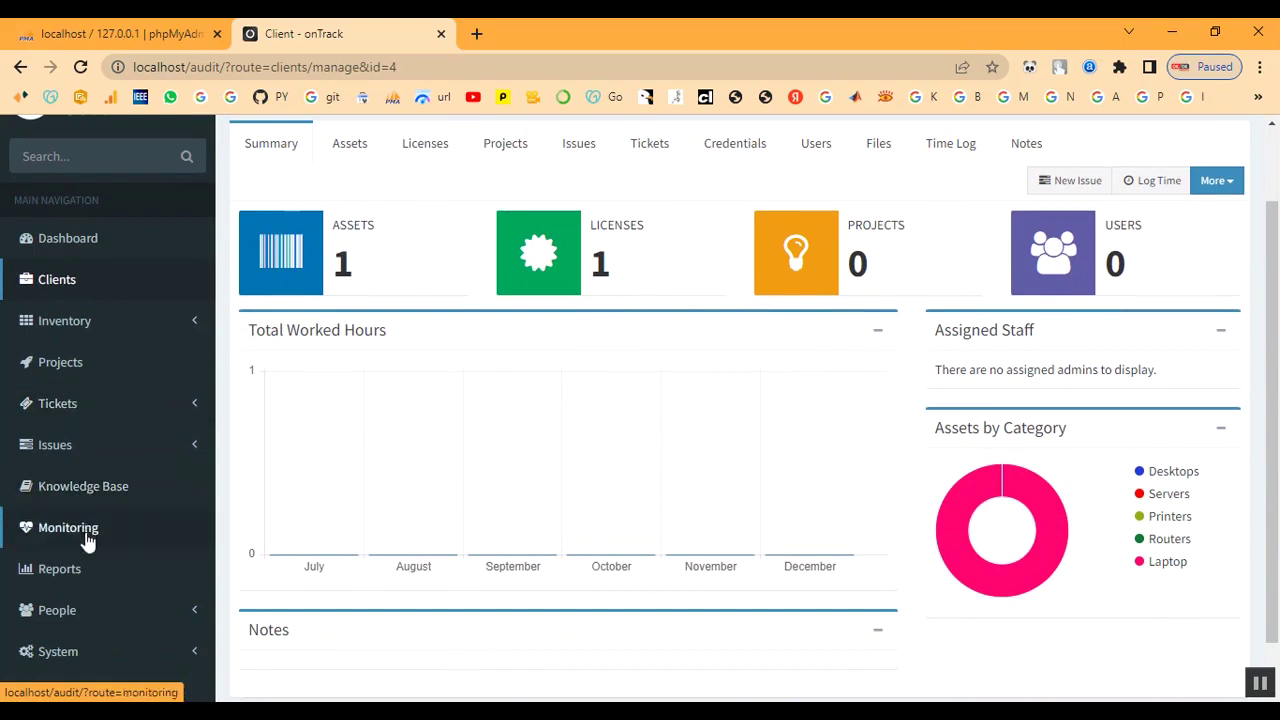
Select text on the Client summary page, then return to Projects
{"action": "left_click_drag", "start_coordinate": [340, 265], "coordinate": [371, 266]}
{"action": "left_click", "coordinate": [386, 268]}
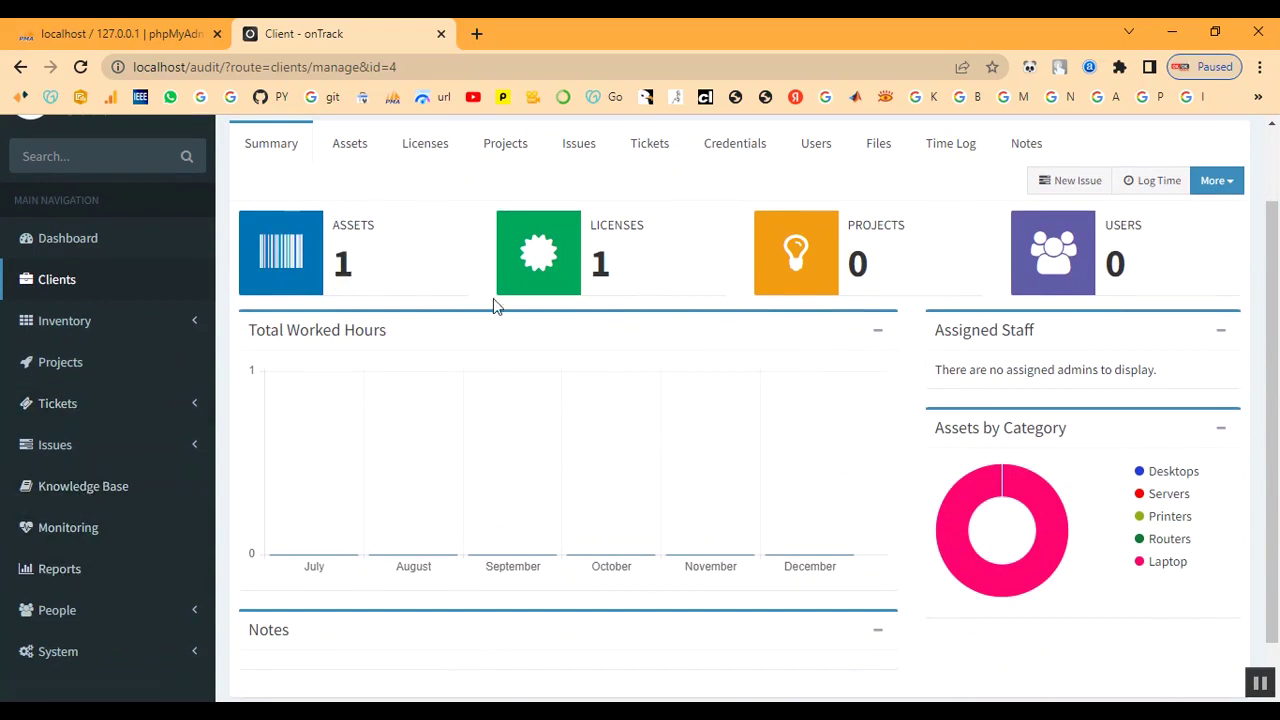
{"action": "left_click_drag", "start_coordinate": [848, 262], "coordinate": [900, 269]}
{"action": "left_click", "coordinate": [905, 270]}
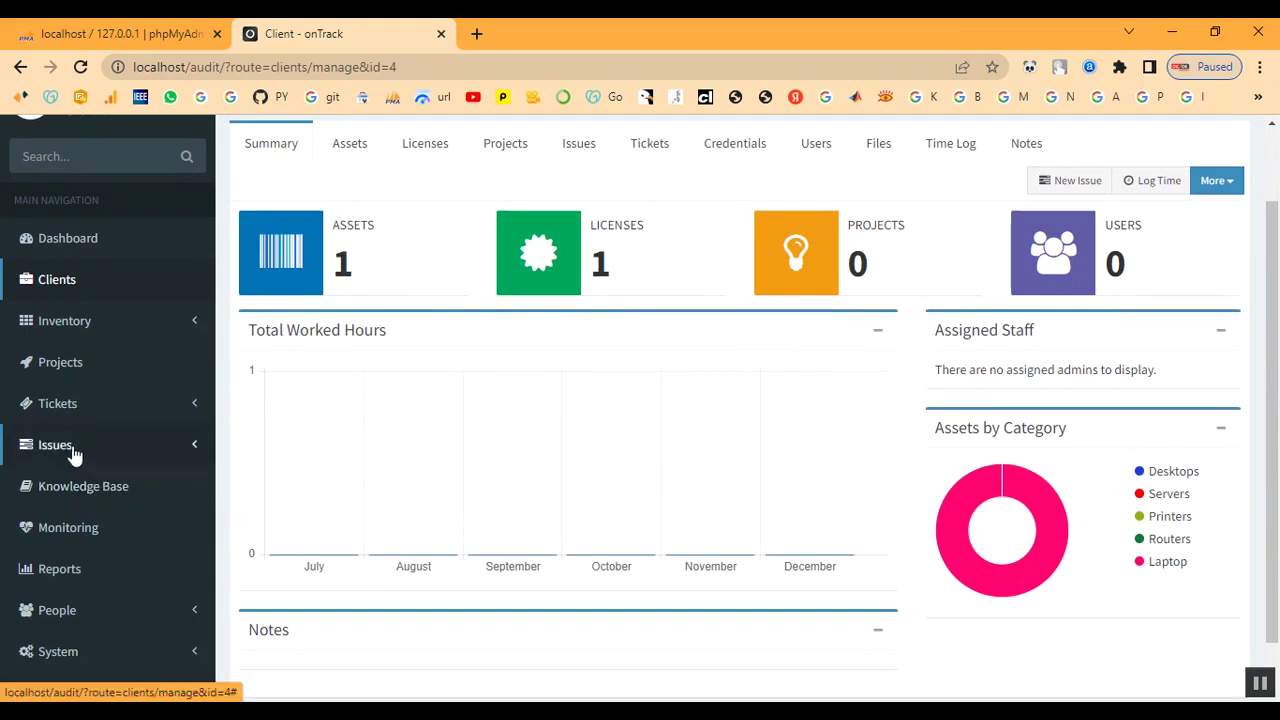
{"action": "left_click", "coordinate": [62, 372]}
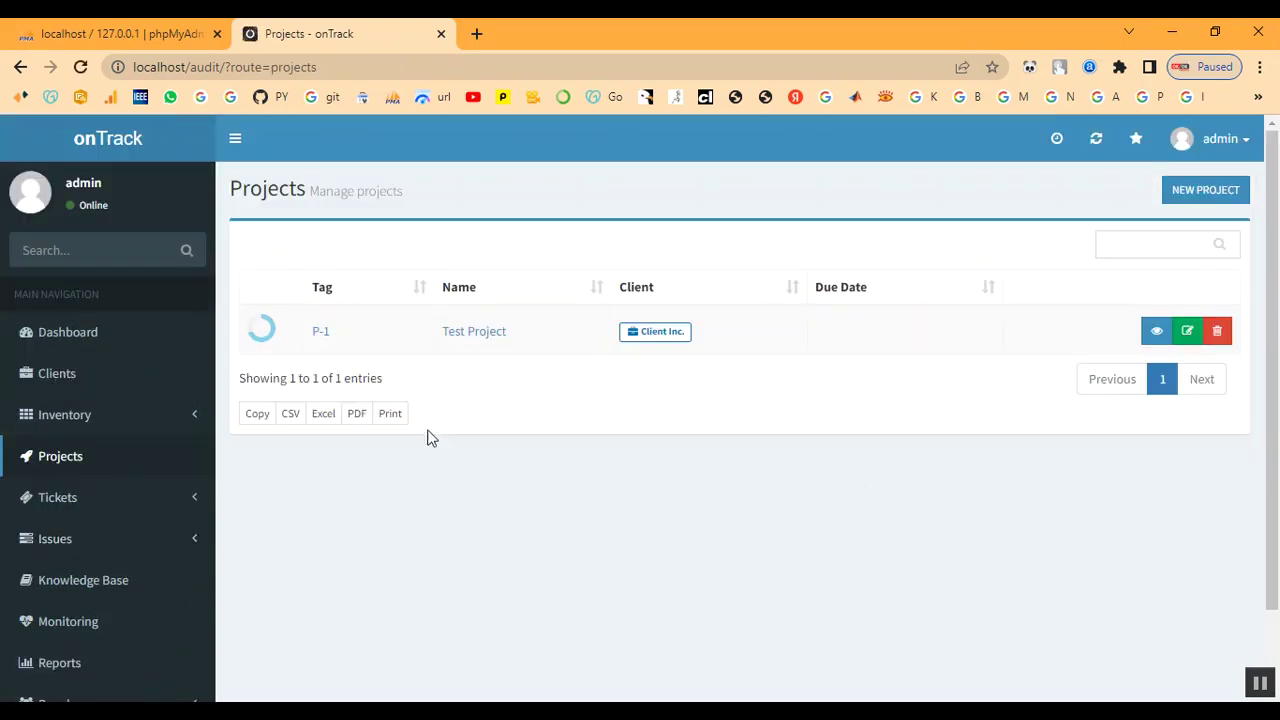
Create project 'Project' for Client, starting 2022-12-07 and due 2022-12-08
{"action": "left_click", "coordinate": [1200, 197]}
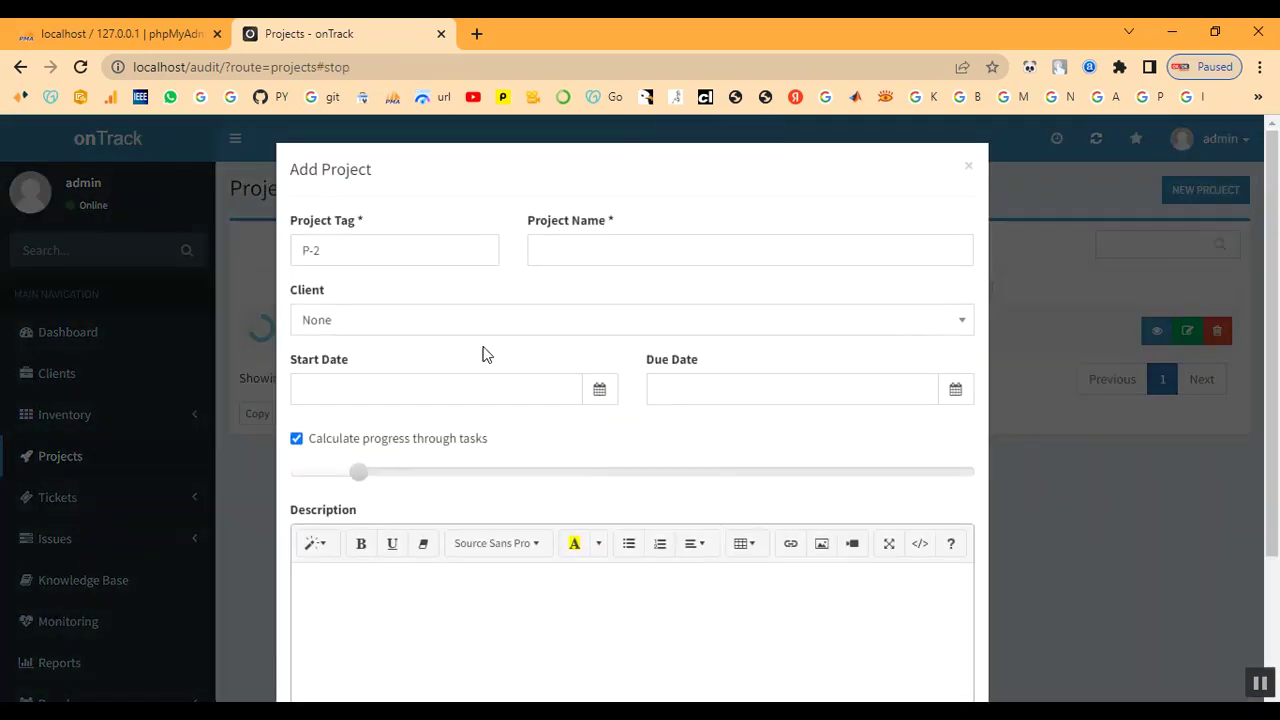
{"action": "left_click", "coordinate": [607, 249]}
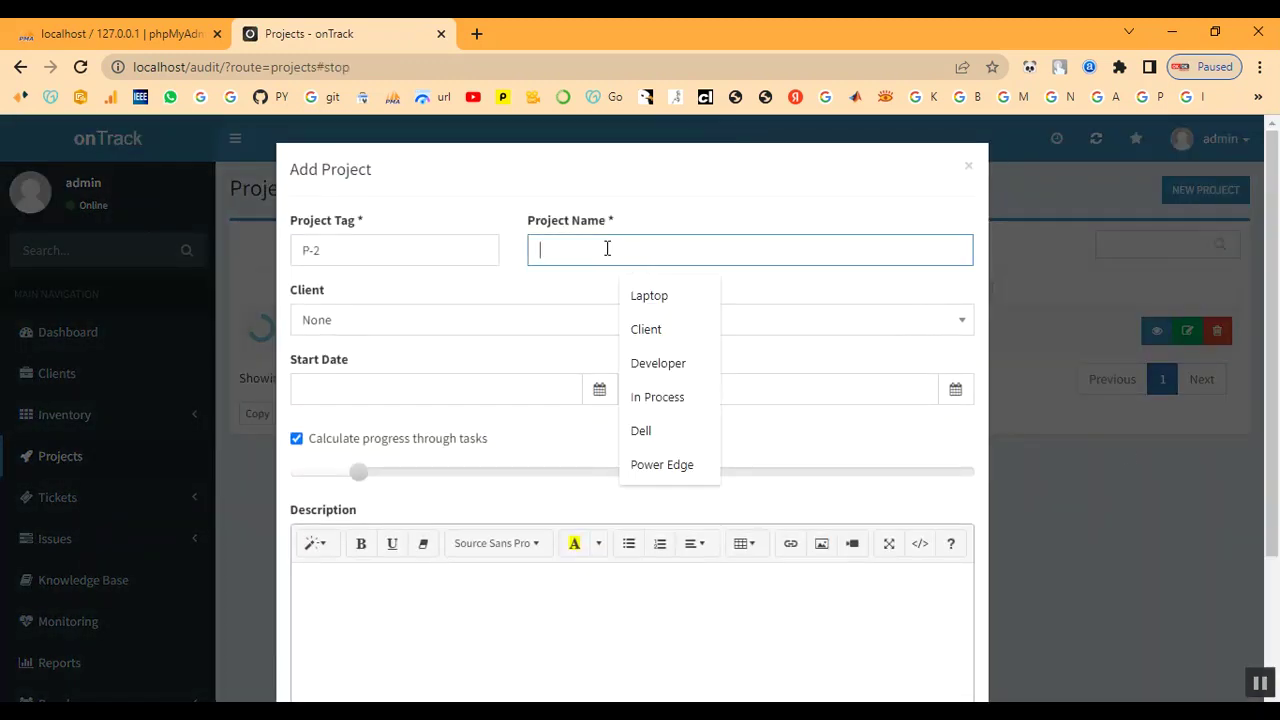
{"action": "type", "text": "P"}
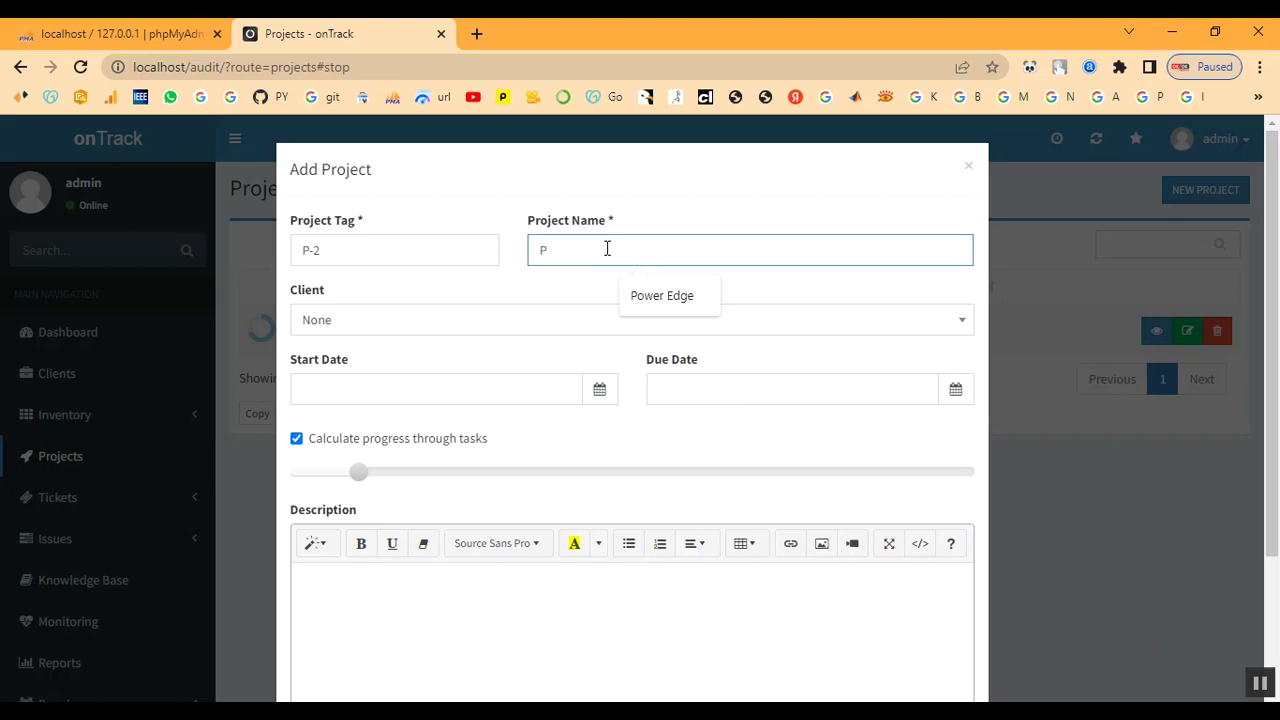
{"action": "type", "text": "roje"}
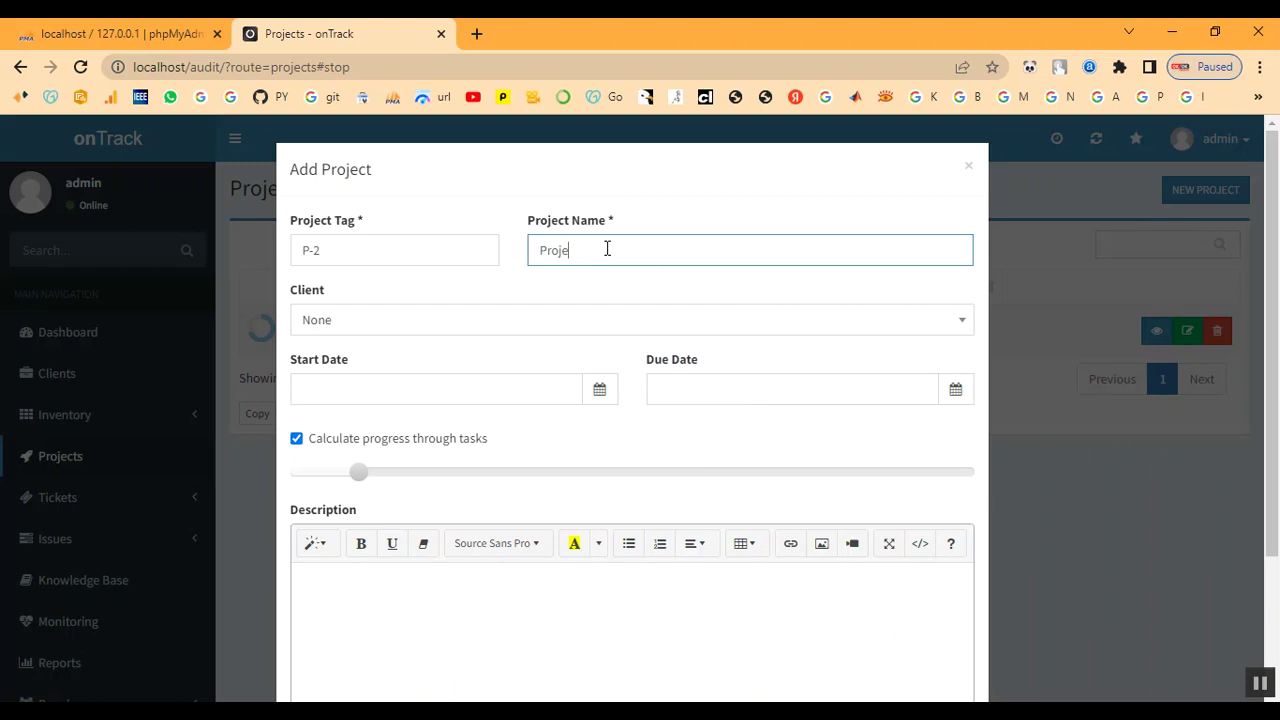
{"action": "key", "text": "Tab"}
{"action": "key", "text": "Tab"}
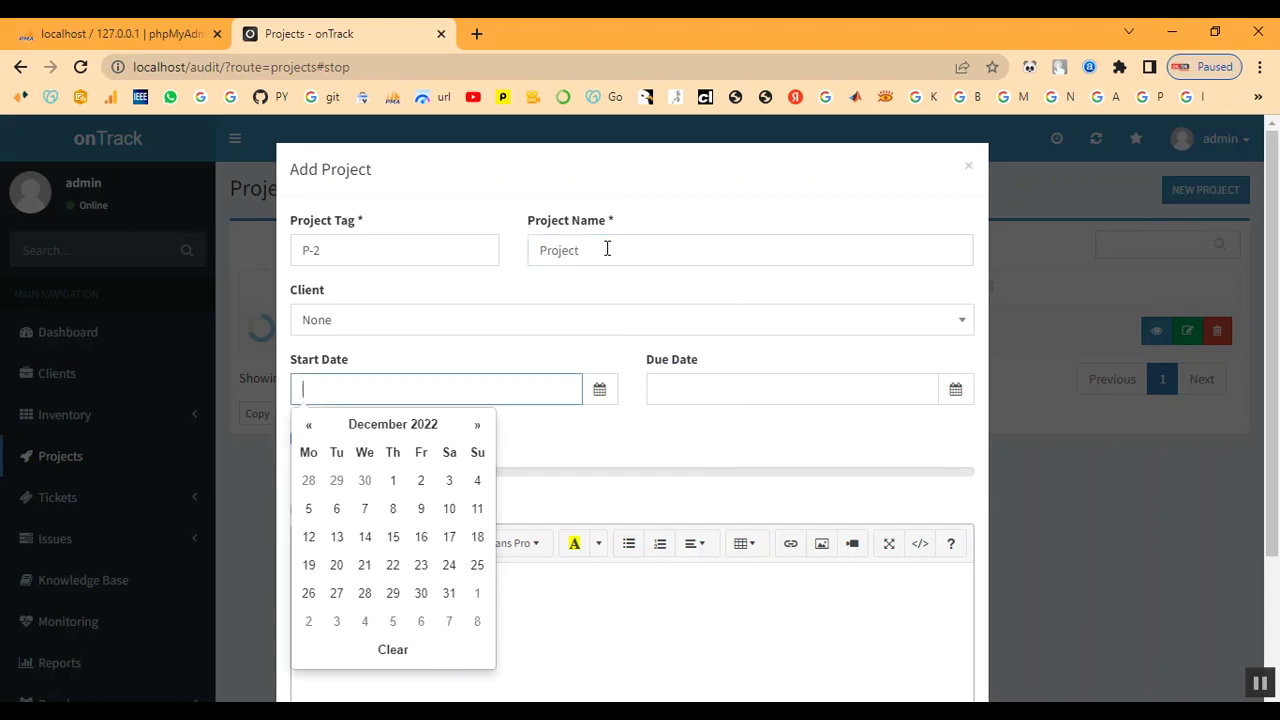
{"action": "left_click", "coordinate": [443, 322]}
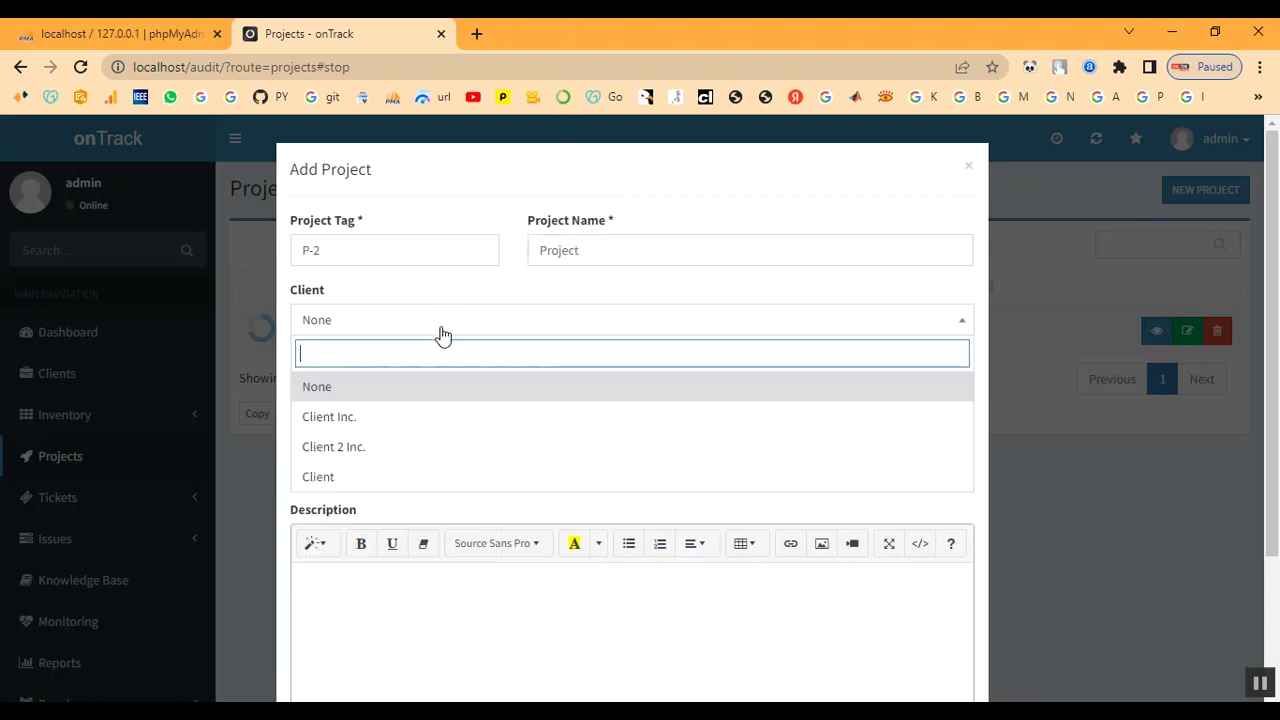
{"action": "left_click", "coordinate": [402, 480]}
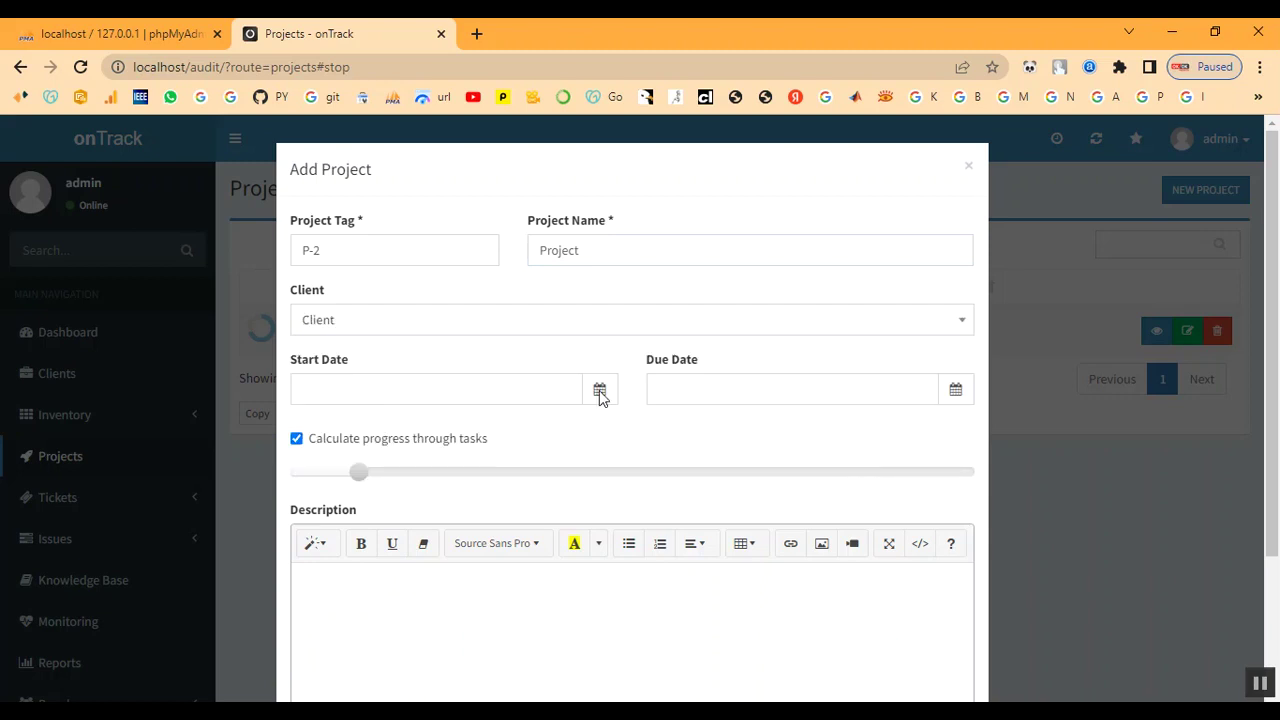
{"action": "left_click", "coordinate": [558, 388]}
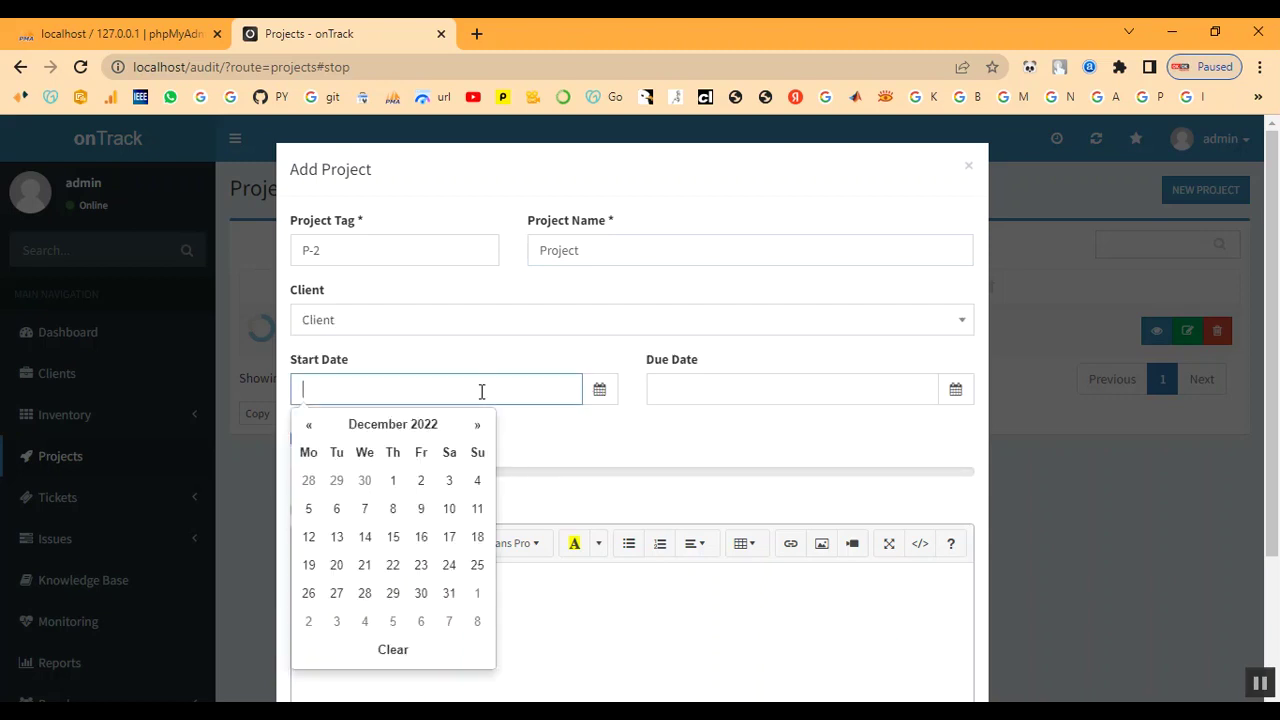
{"action": "left_click", "coordinate": [366, 512]}
{"action": "left_click", "coordinate": [752, 398]}
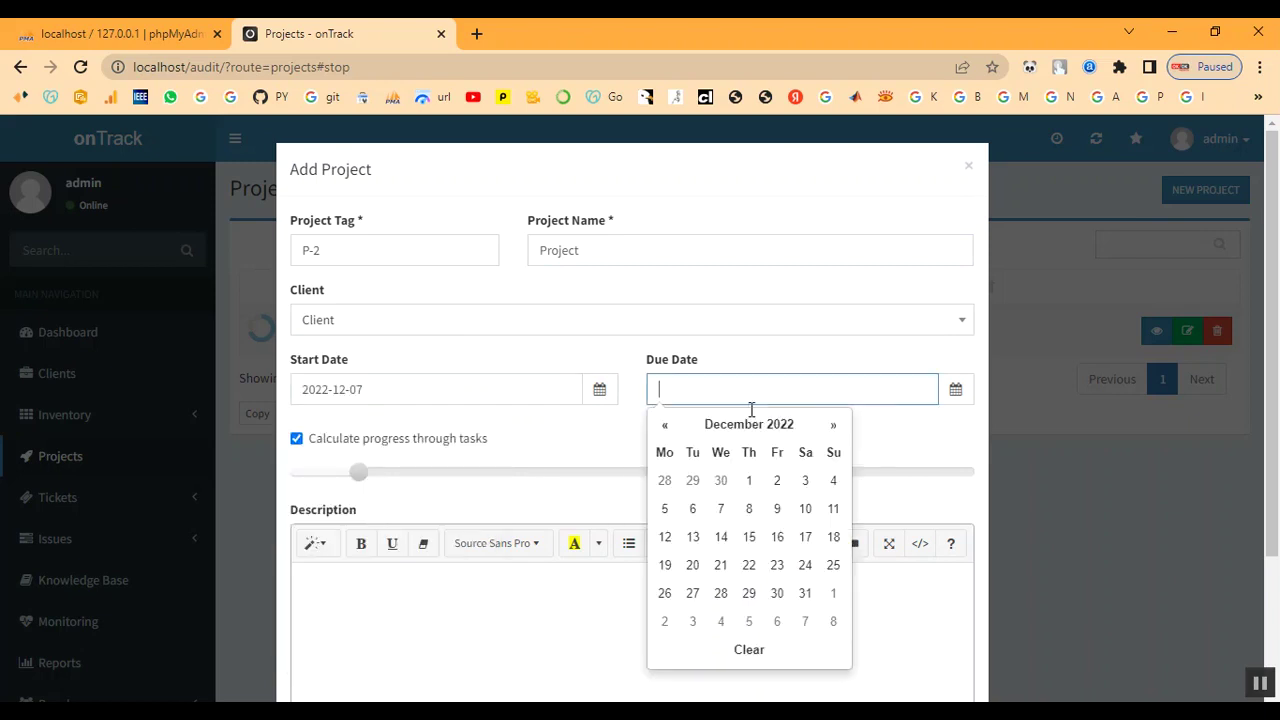
{"action": "left_click", "coordinate": [748, 509]}
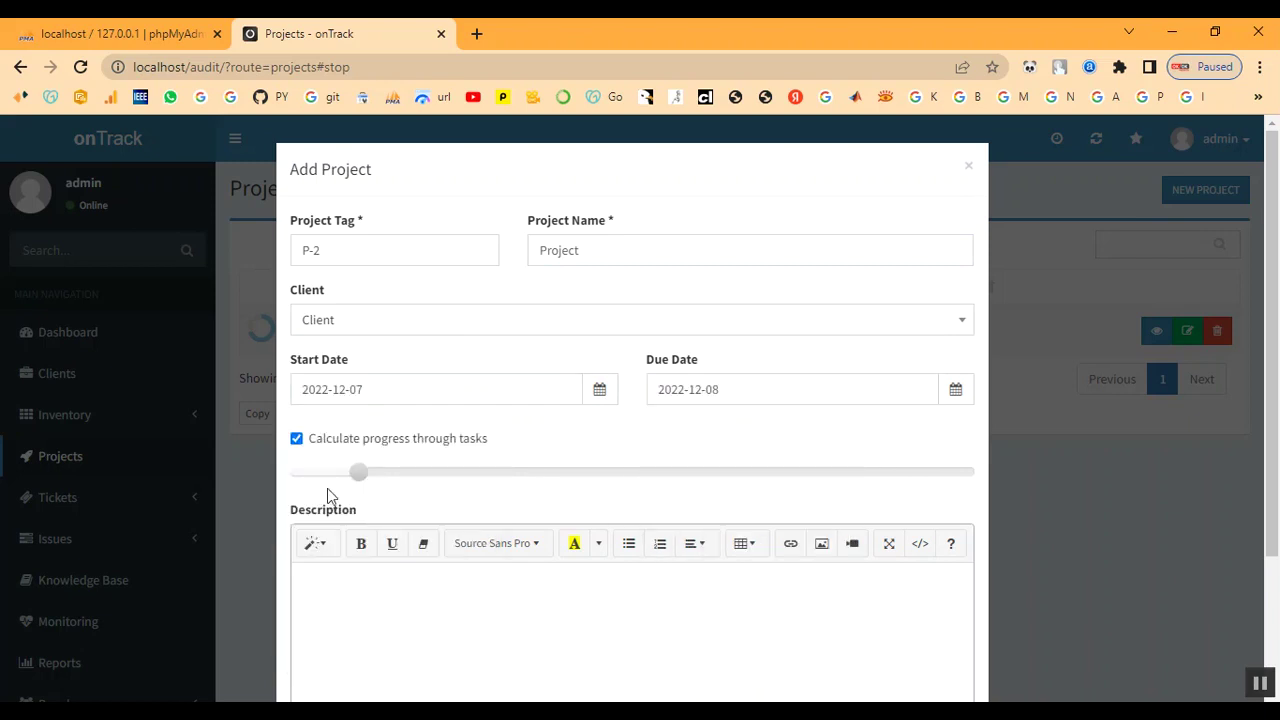
{"action": "scroll", "coordinate": [346, 556], "scroll_direction": "down", "scroll_amount": 2}
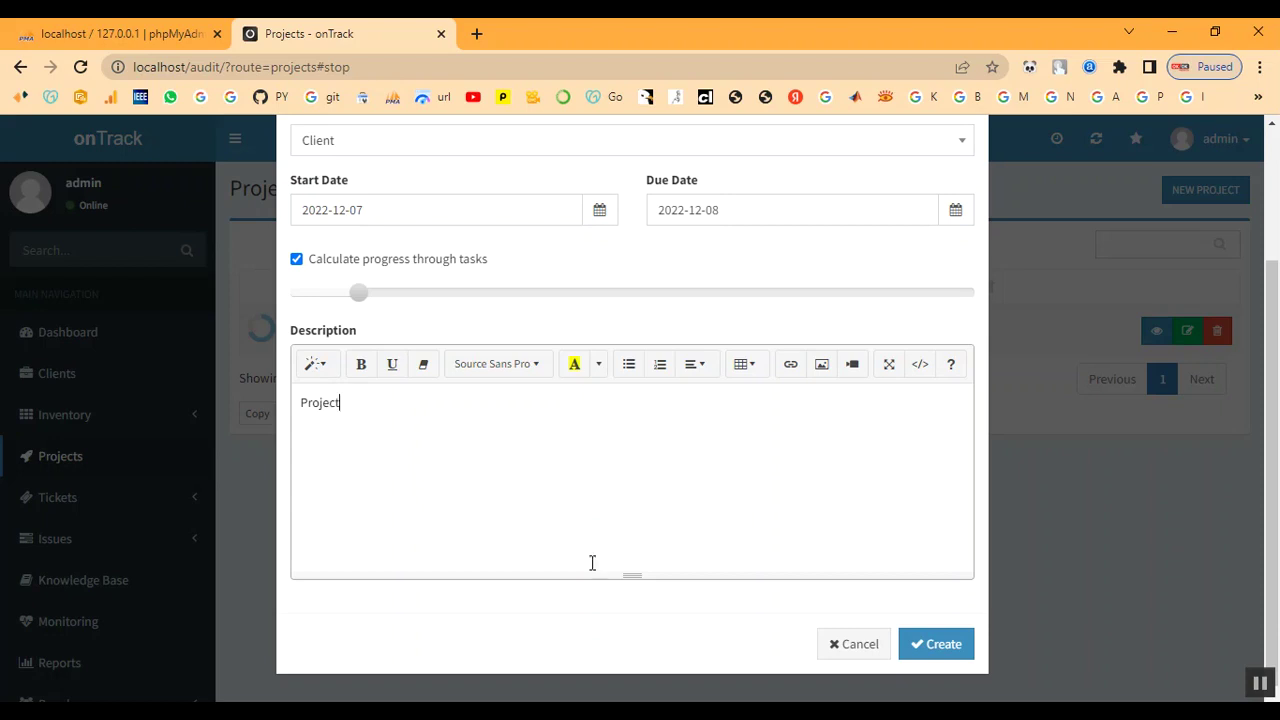
{"action": "left_click", "coordinate": [934, 645]}
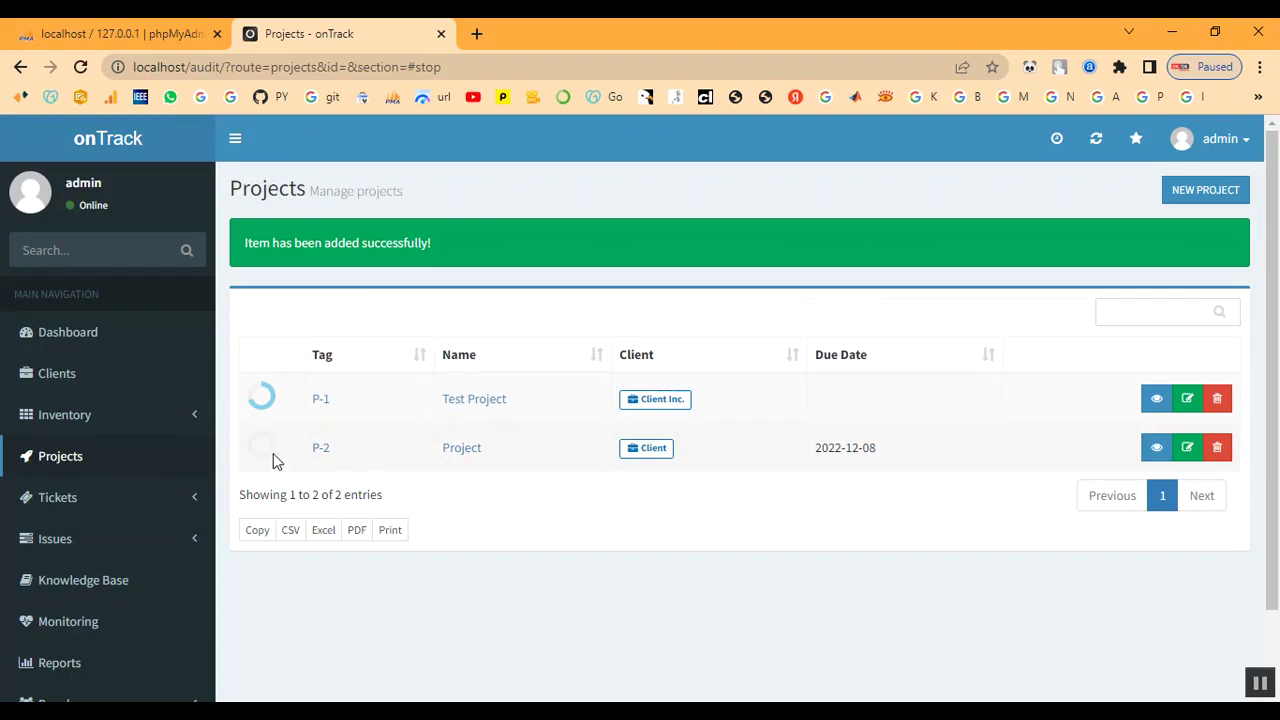
Open the P-2 project details, then view the Active Issues list
{"action": "mouse_move", "coordinate": [273, 457]}
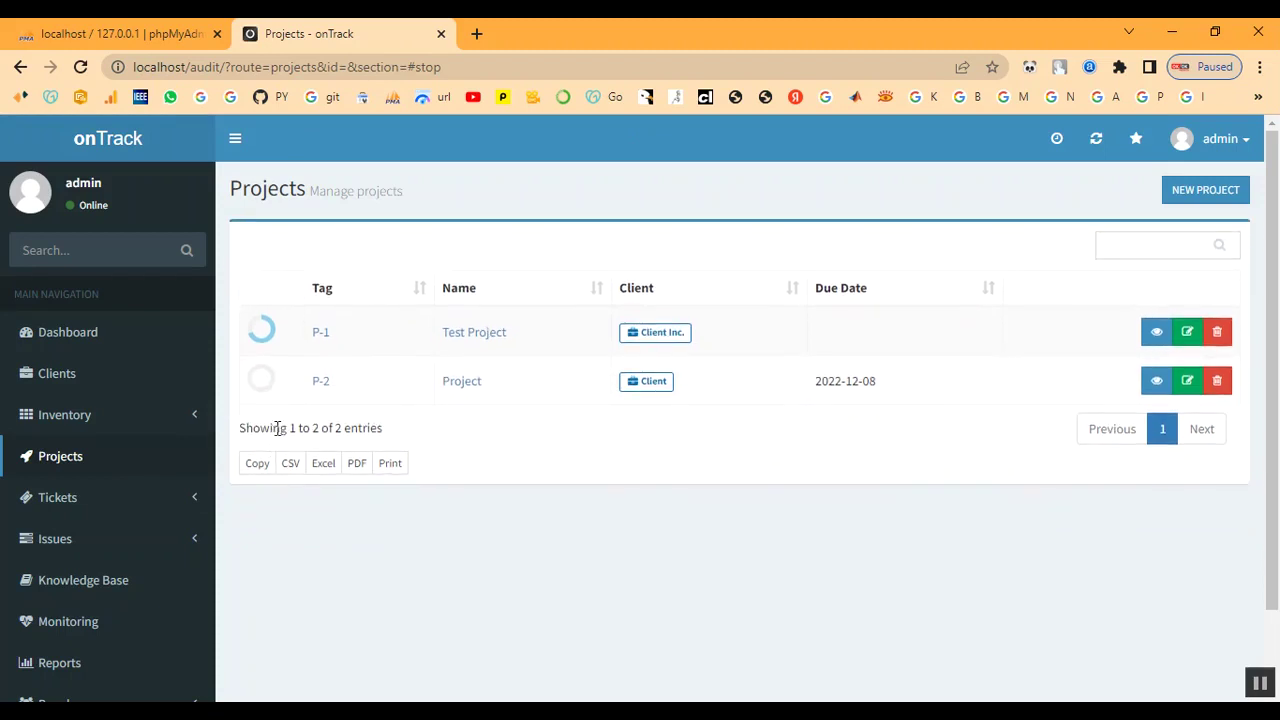
{"action": "mouse_move", "coordinate": [260, 392]}
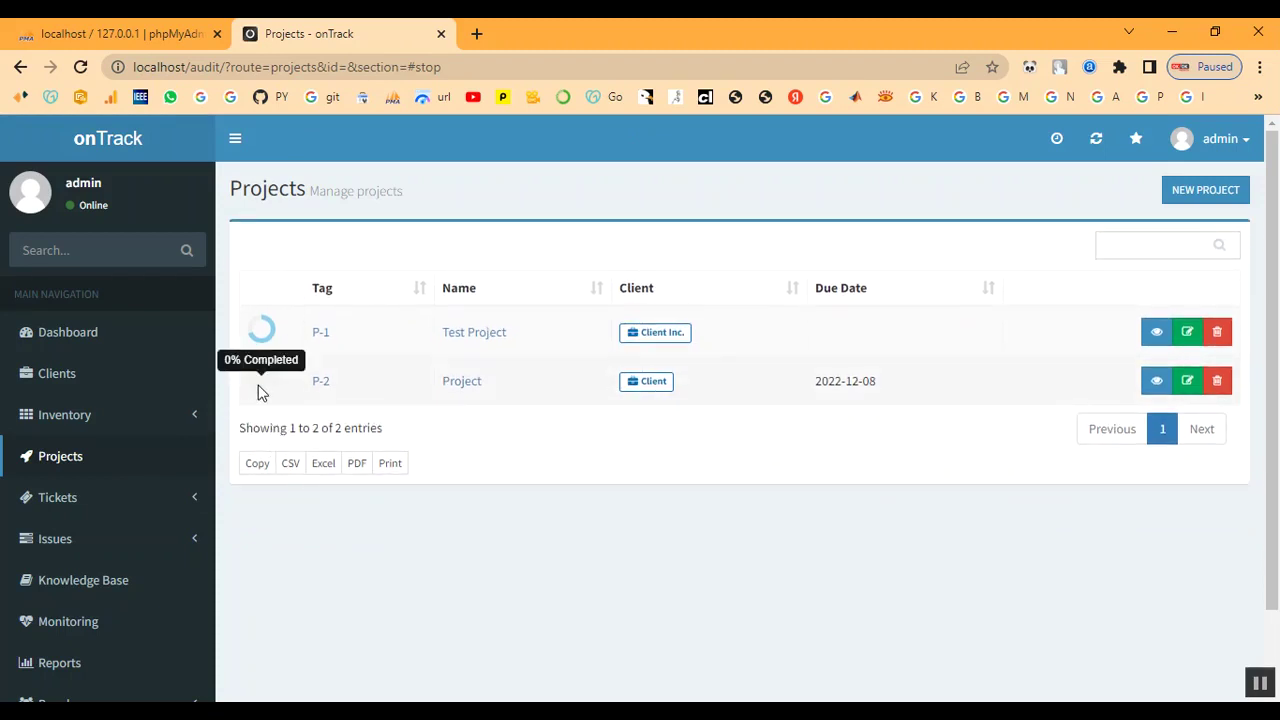
{"action": "left_click", "coordinate": [322, 390]}
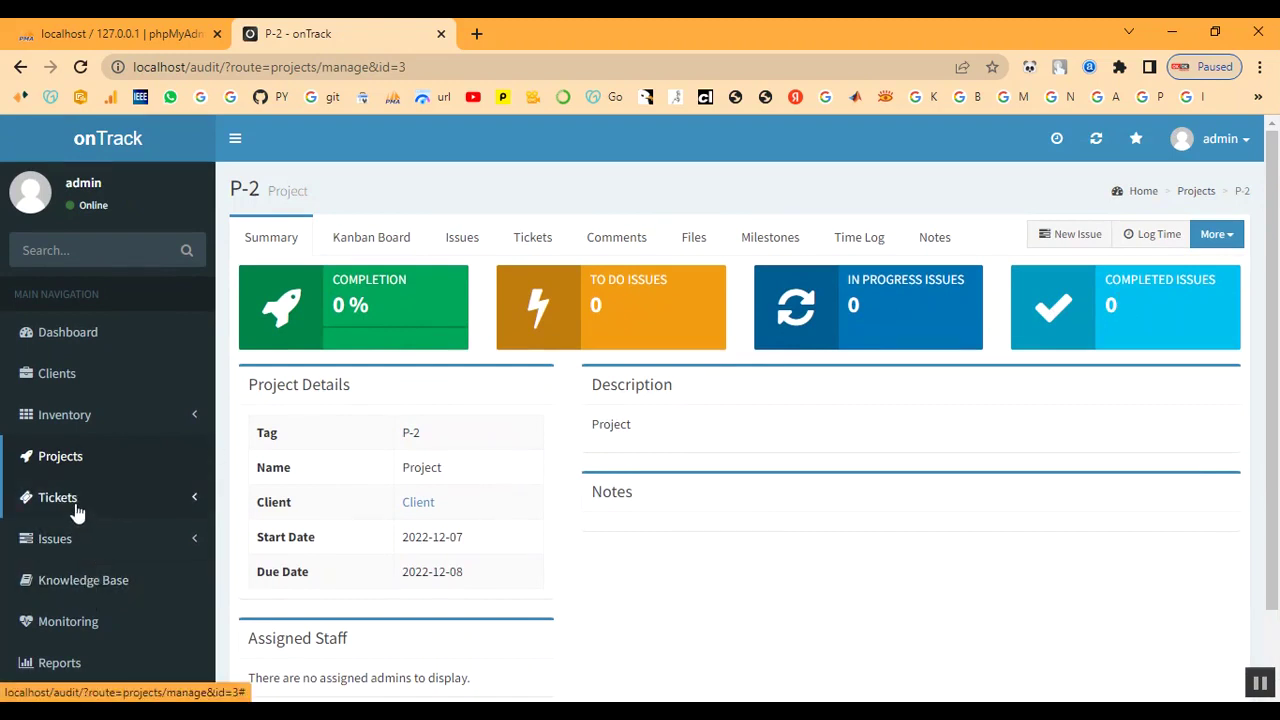
{"action": "left_click", "coordinate": [53, 550]}
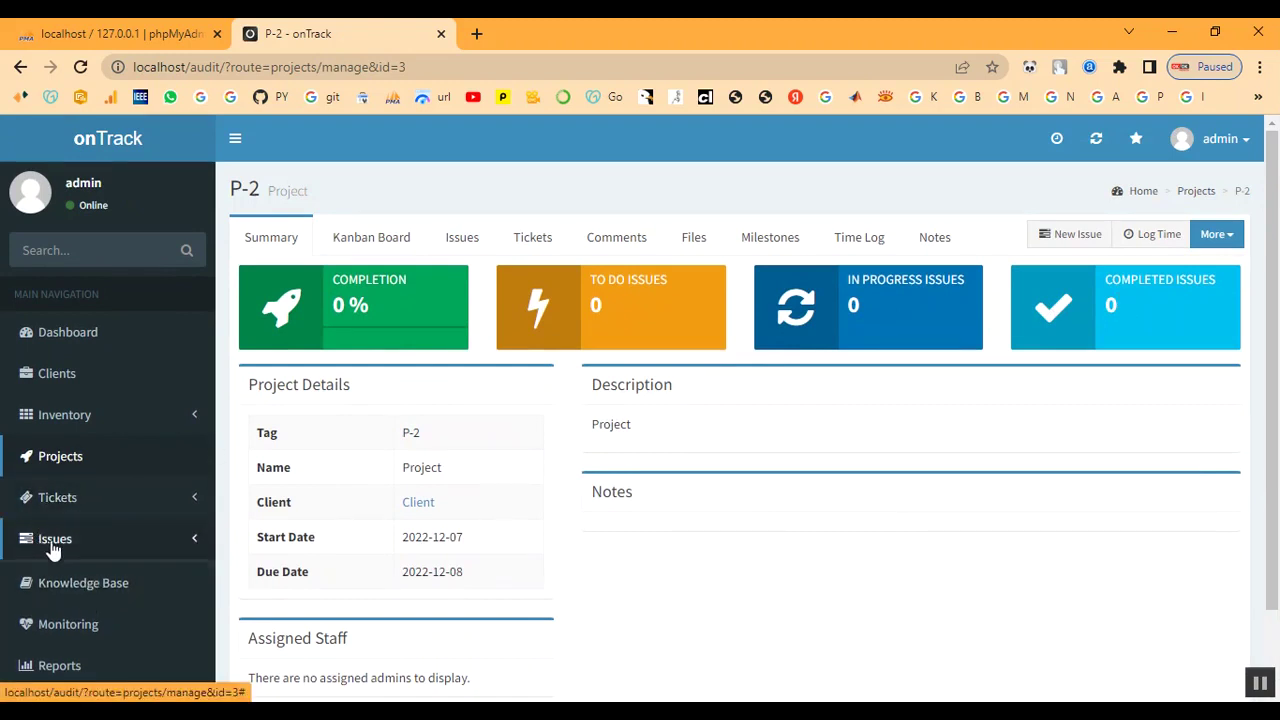
{"action": "left_click", "coordinate": [55, 576]}
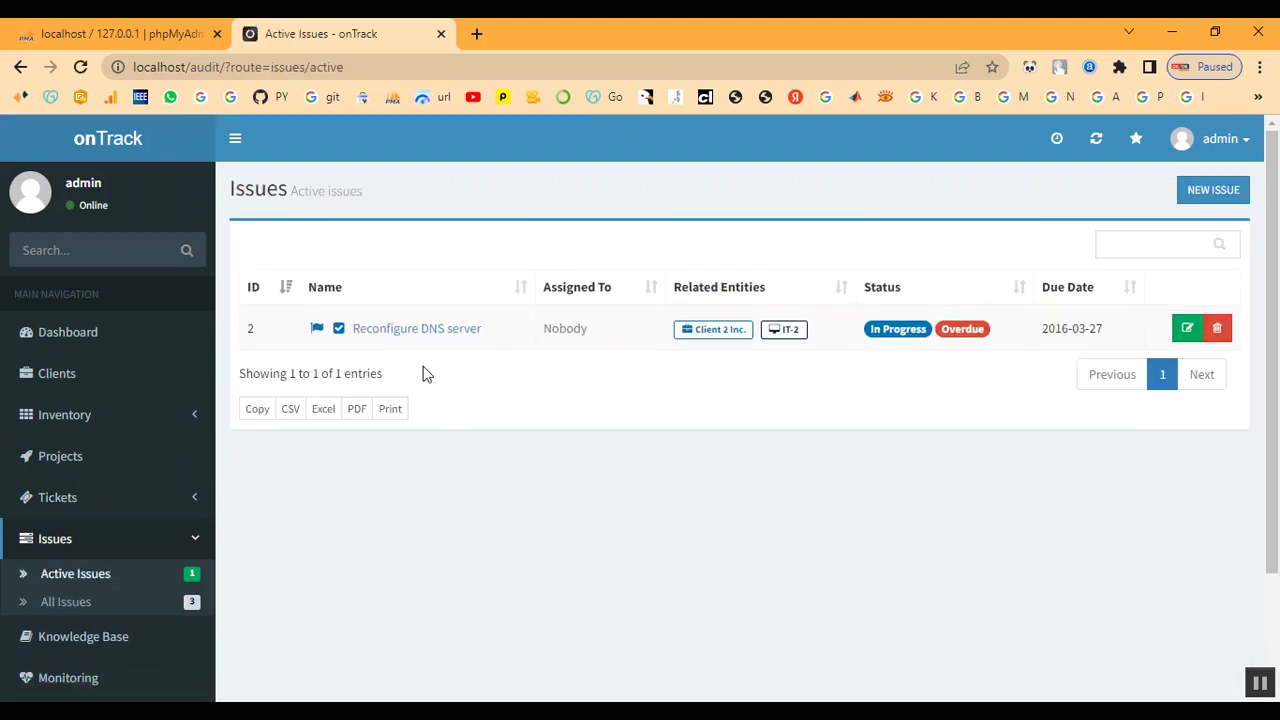
{"action": "scroll", "coordinate": [105, 578], "scroll_direction": "down", "scroll_amount": 2}
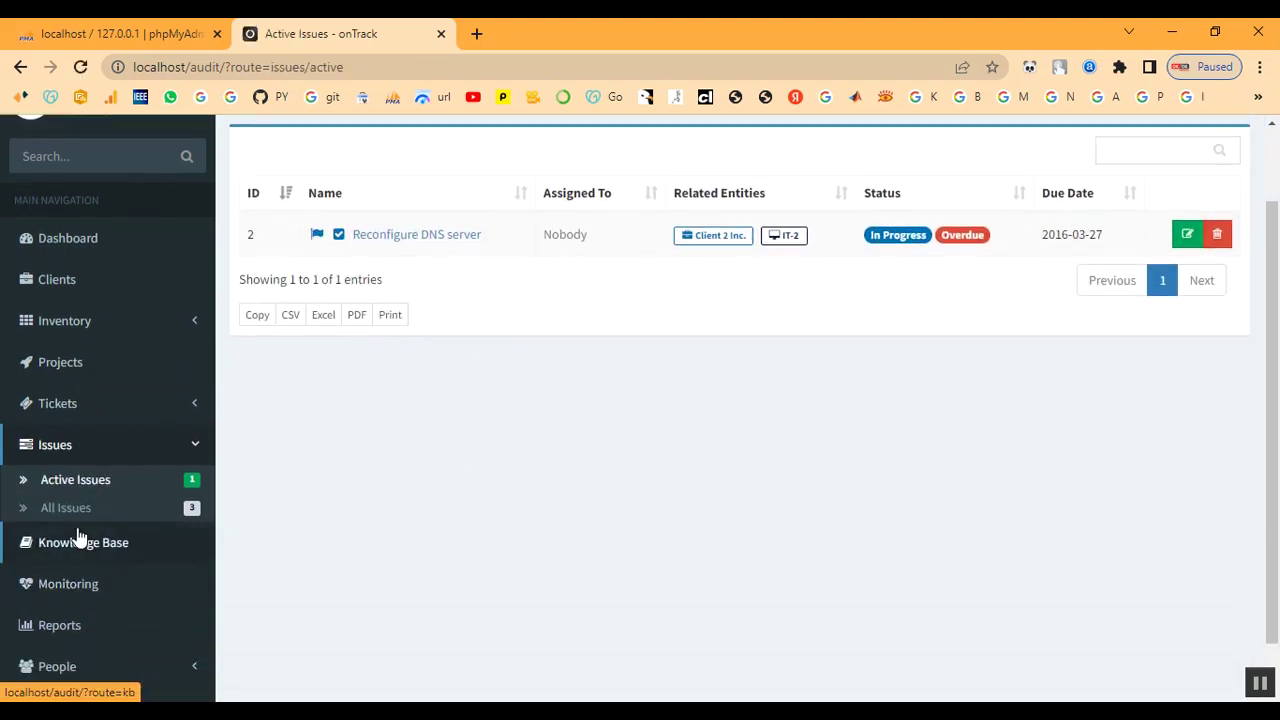
Browse the Tickets and Issues views and the Knowledge Base
{"action": "left_click", "coordinate": [57, 410]}
{"action": "left_click", "coordinate": [57, 372]}
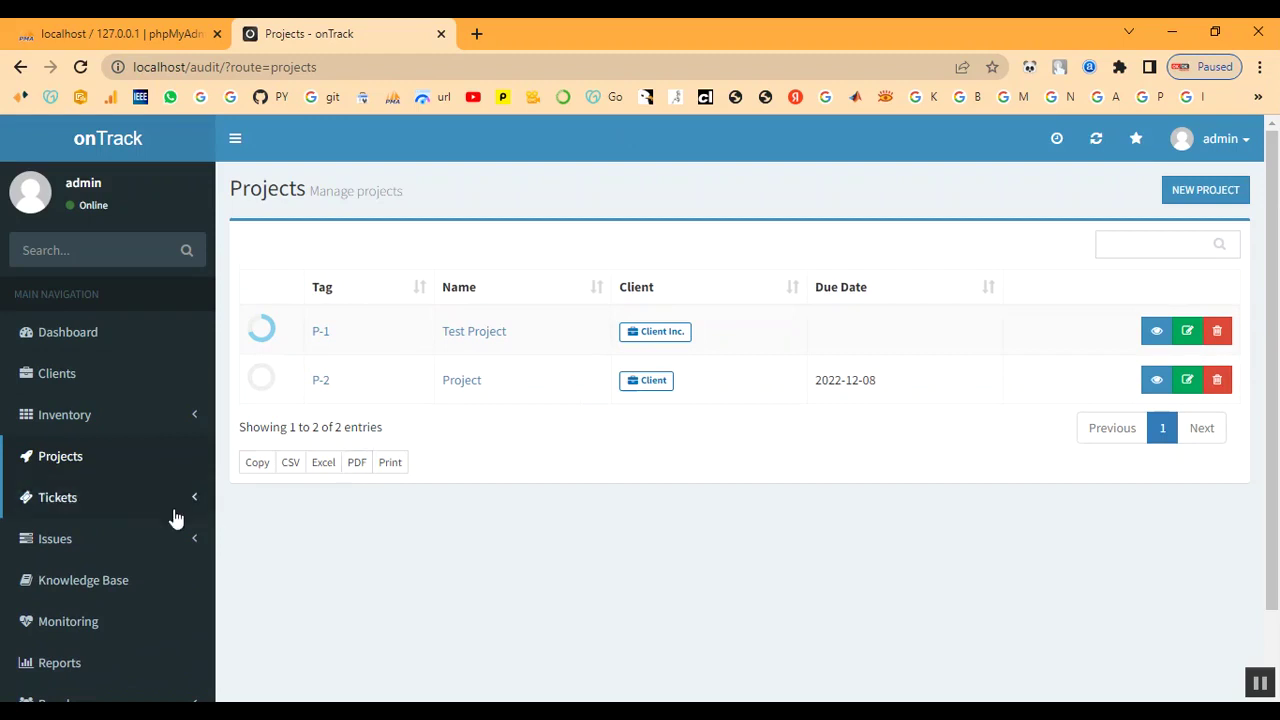
{"action": "left_click", "coordinate": [63, 502]}
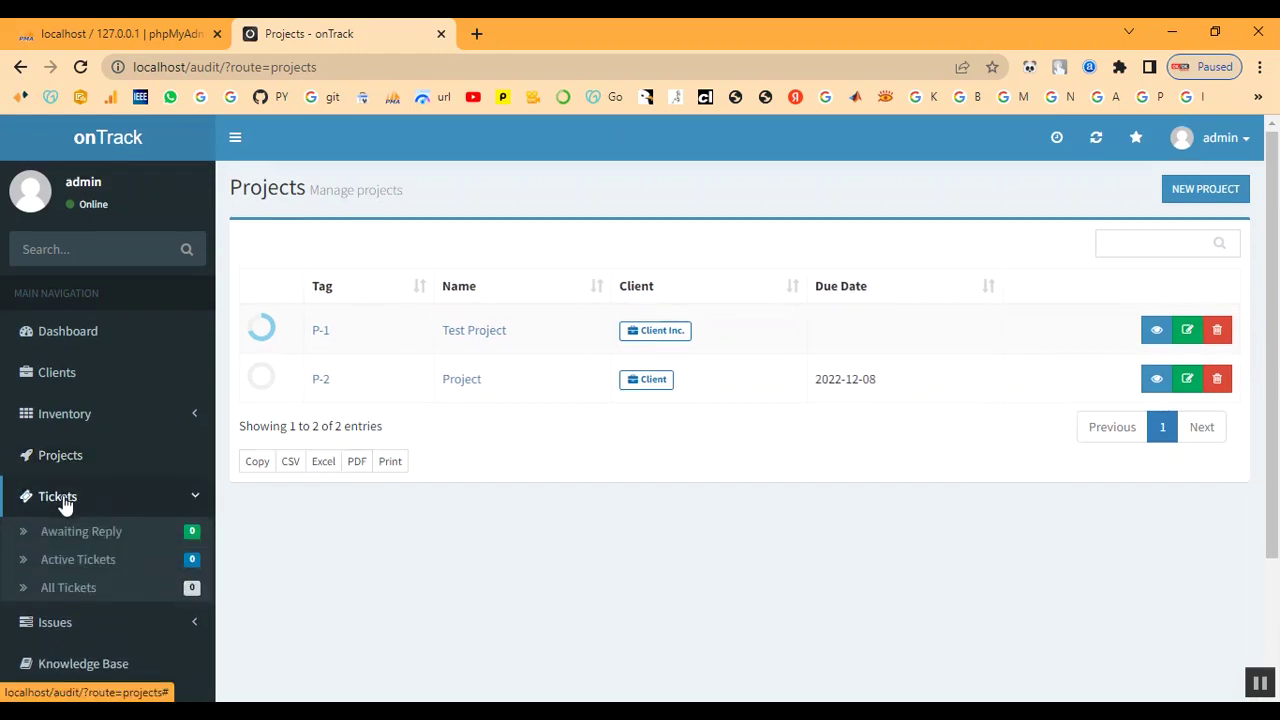
{"action": "scroll", "coordinate": [63, 505], "scroll_direction": "down", "scroll_amount": 1}
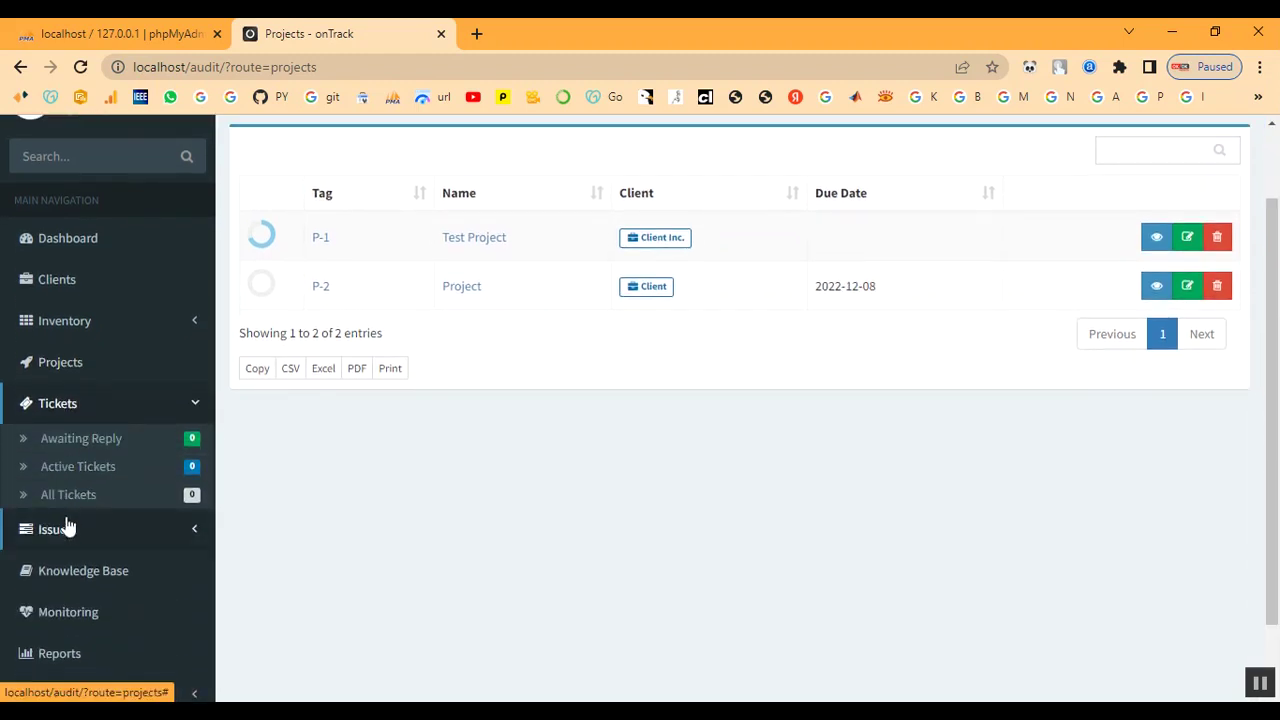
{"action": "left_click", "coordinate": [64, 532]}
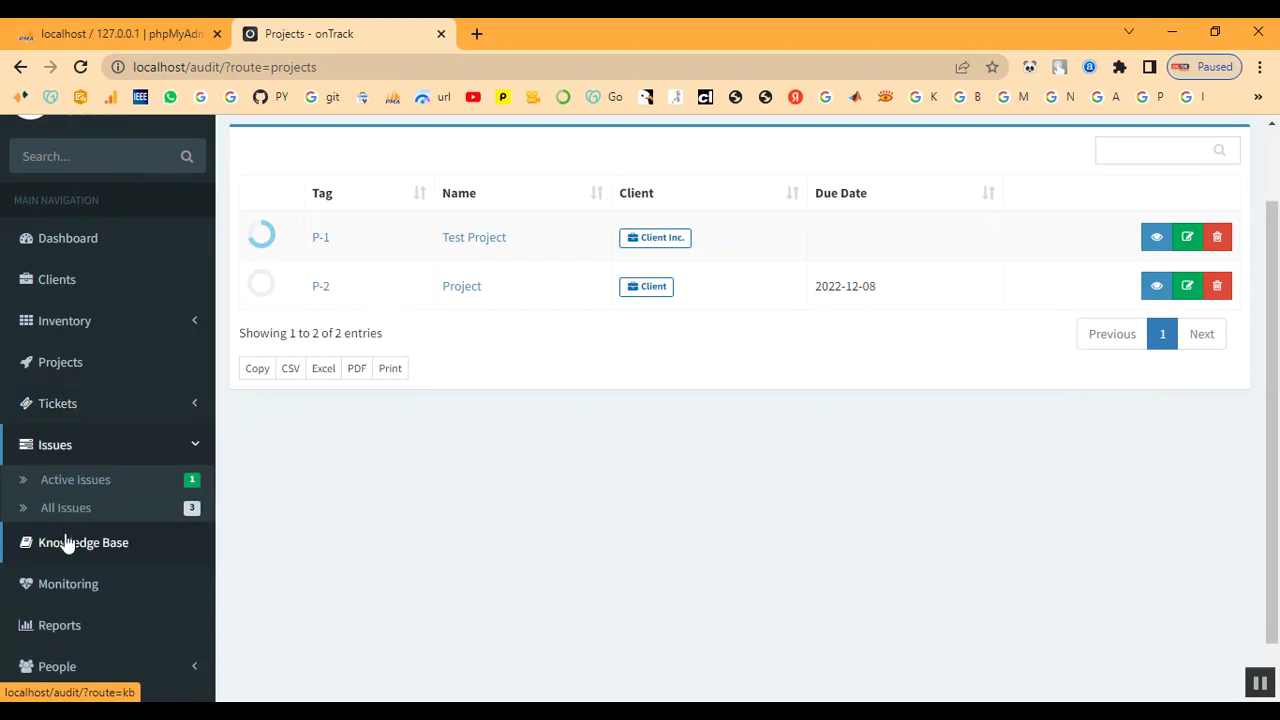
{"action": "left_click", "coordinate": [63, 545]}
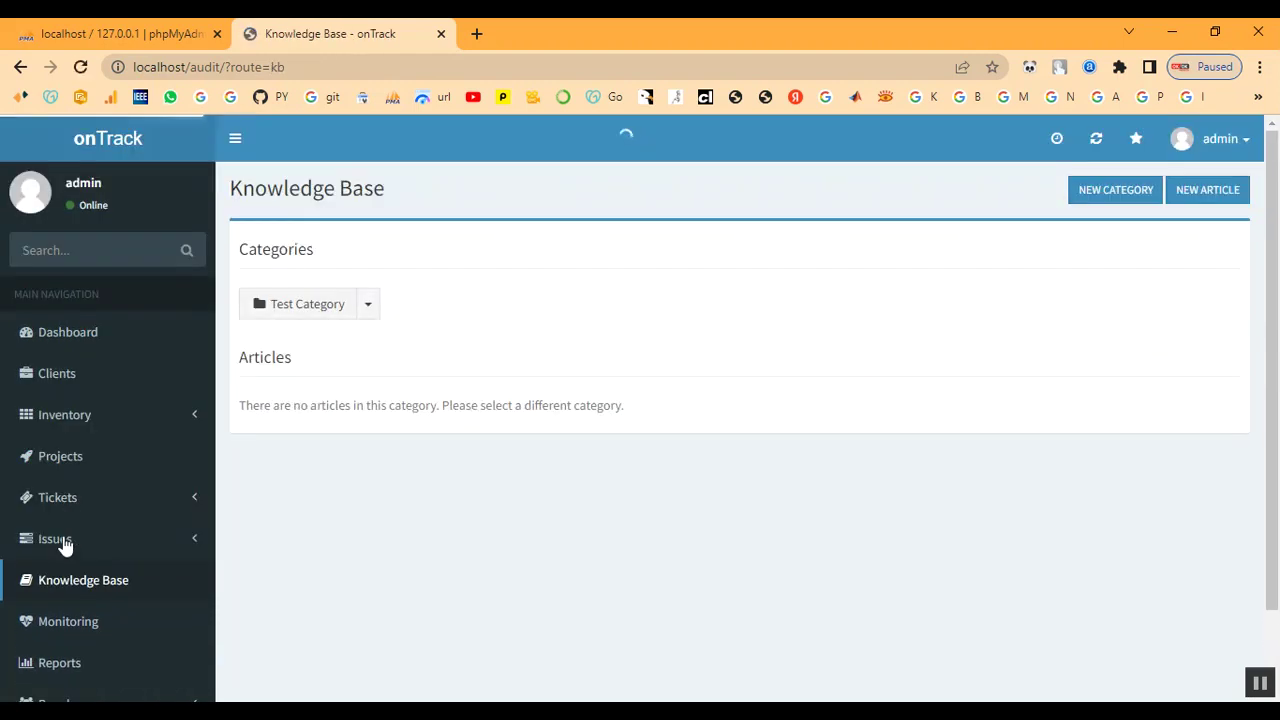
{"action": "scroll", "coordinate": [86, 541], "scroll_direction": "down", "scroll_amount": 1}
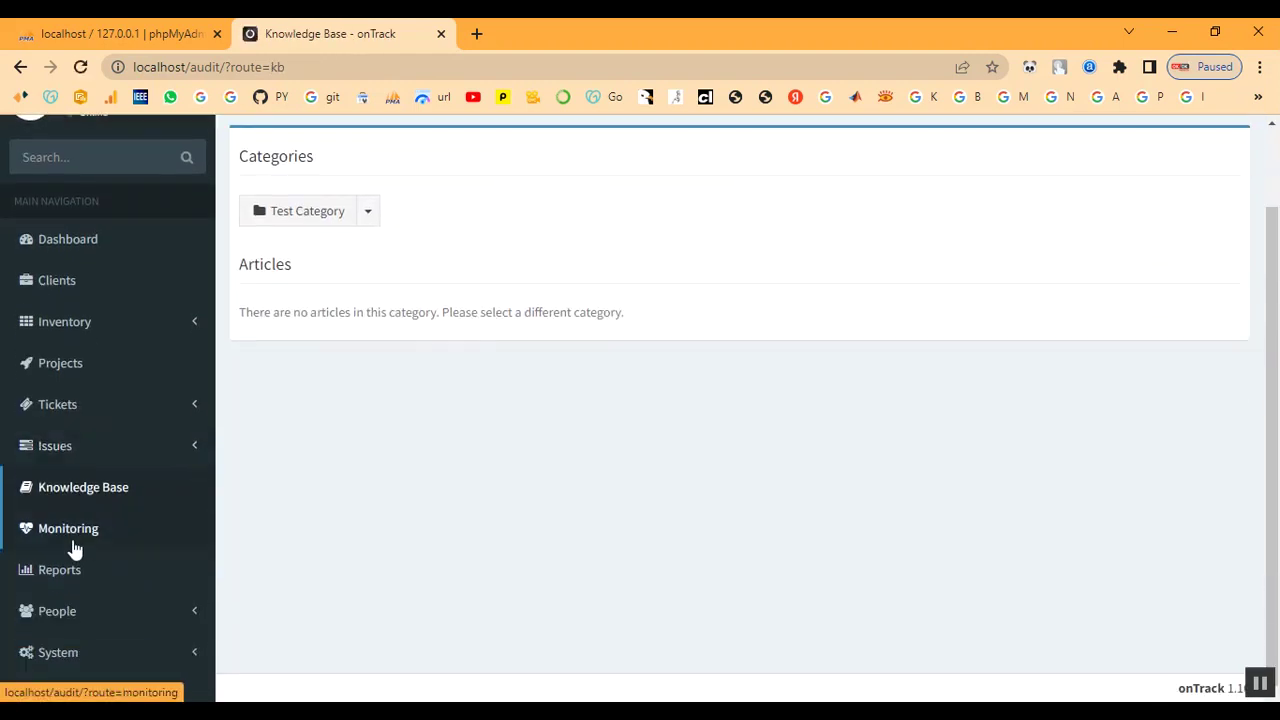
View host monitoring, then open the P-2 project page from Projects
{"action": "left_click", "coordinate": [69, 535]}
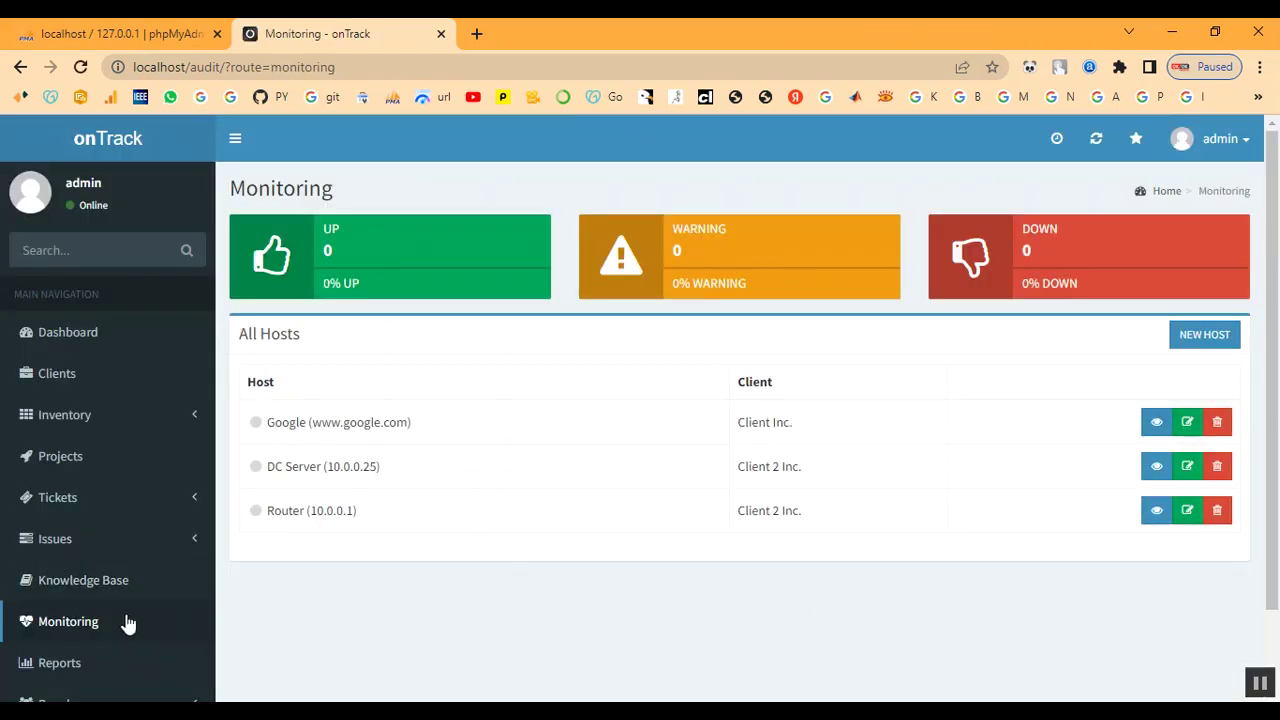
{"action": "scroll", "coordinate": [134, 623], "scroll_direction": "down", "scroll_amount": 1}
{"action": "scroll", "coordinate": [123, 608], "scroll_direction": "up", "scroll_amount": 1}
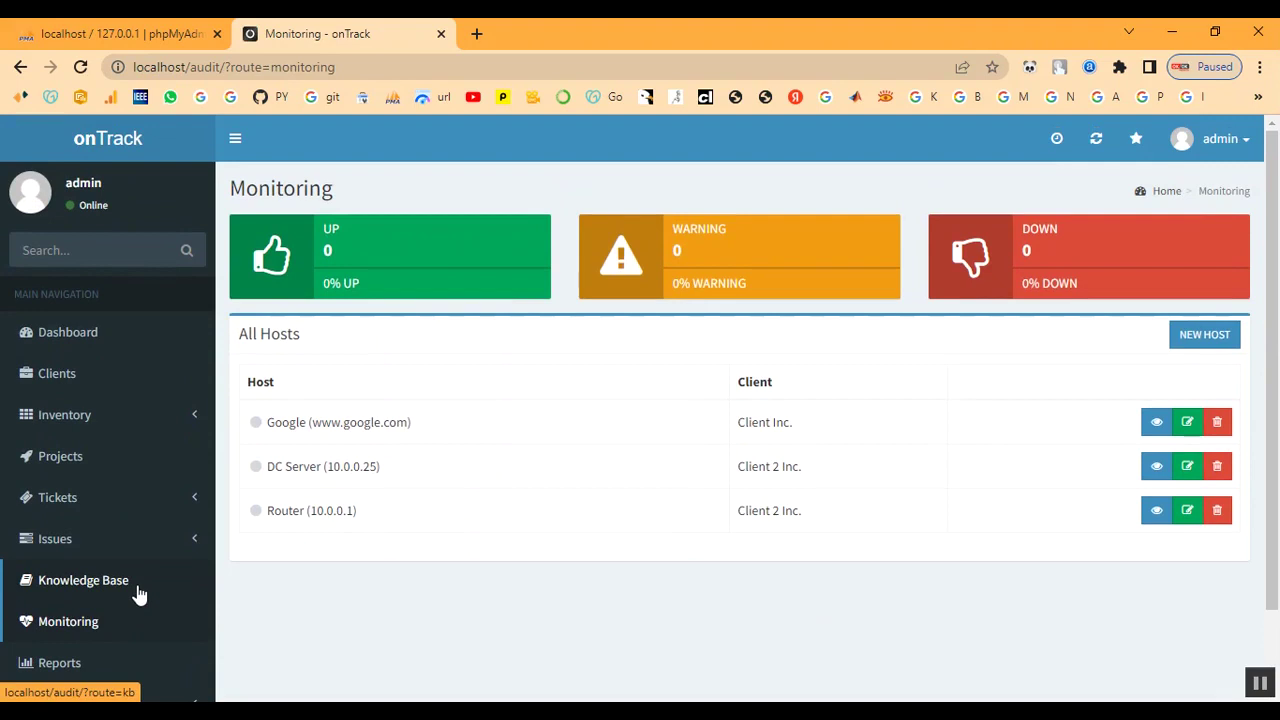
{"action": "left_click", "coordinate": [60, 456]}
{"action": "left_click", "coordinate": [322, 389]}
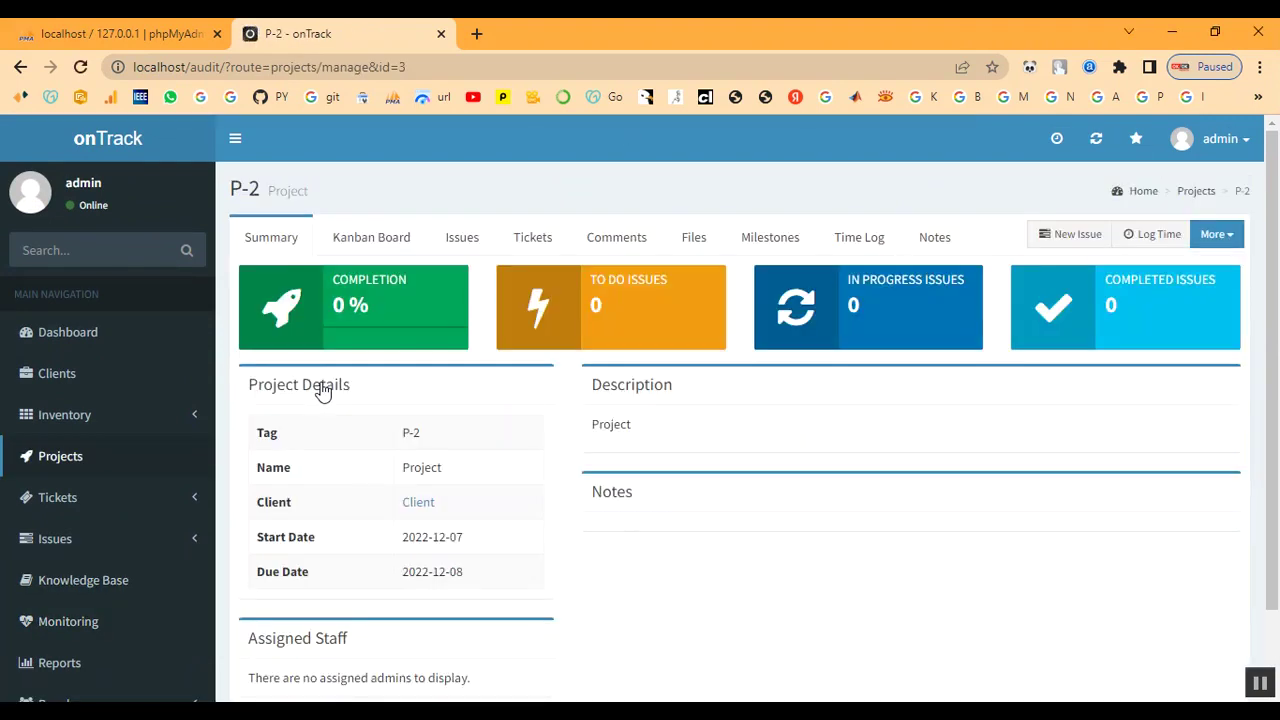
Start a P-2 issue named 'Configure Active Directory' assigned to admin
{"action": "left_click", "coordinate": [1064, 240]}
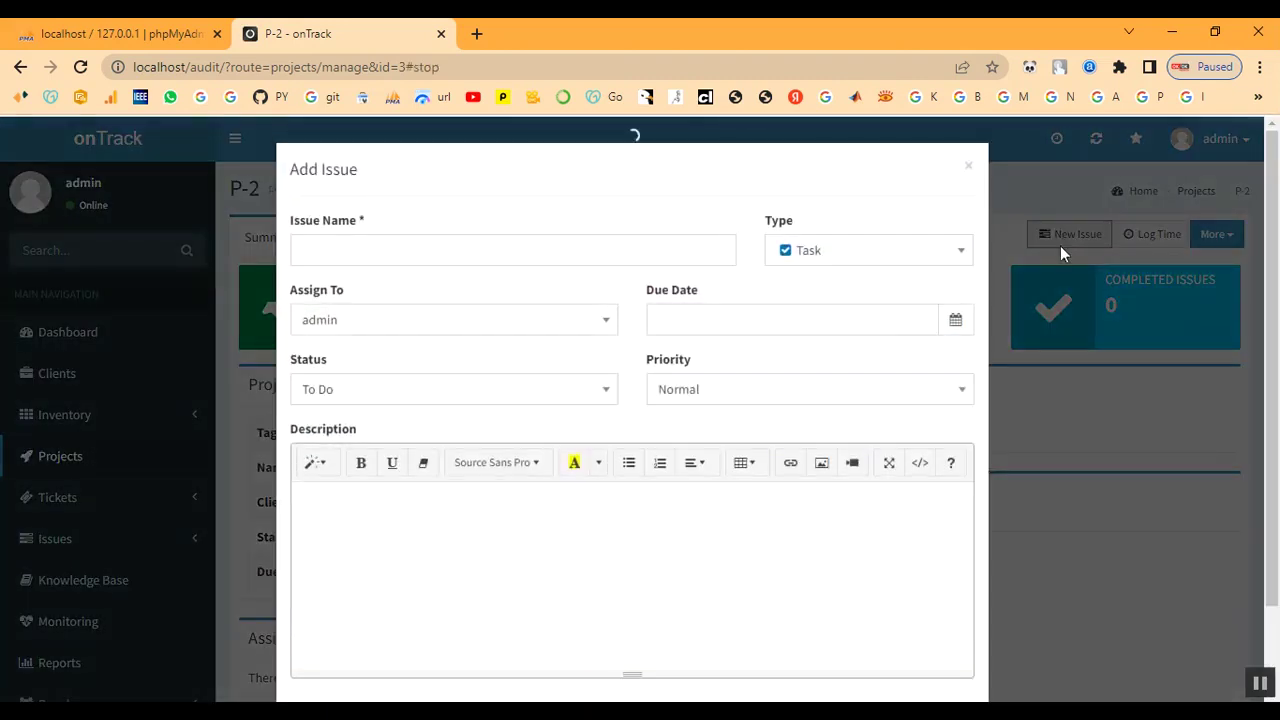
{"action": "left_click", "coordinate": [360, 250]}
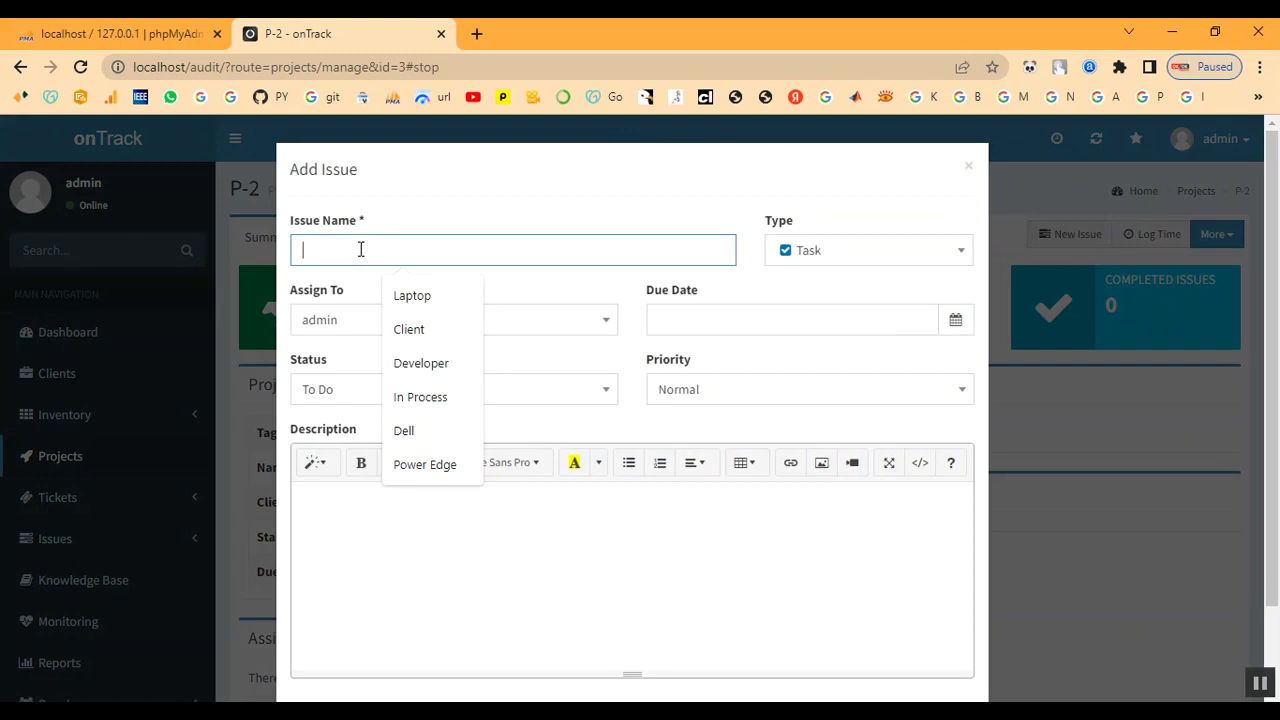
{"action": "type", "text": "Configure Active Directory"}
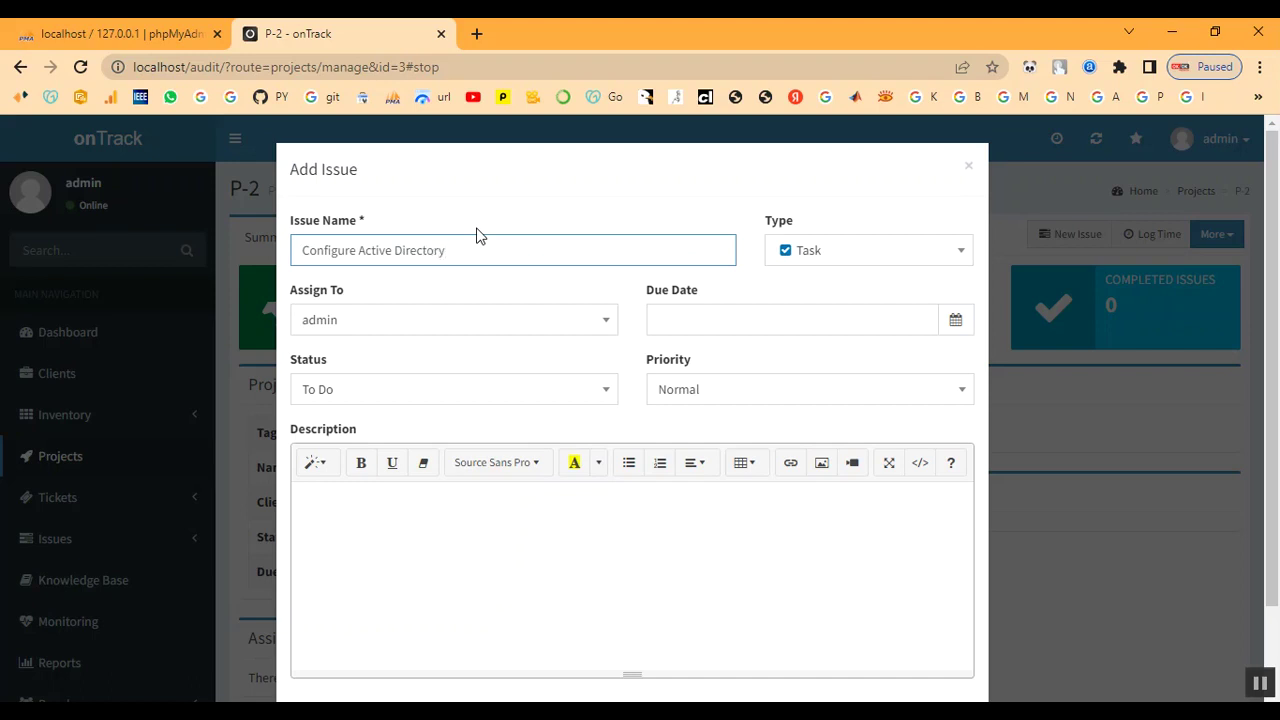
{"action": "left_click", "coordinate": [503, 331]}
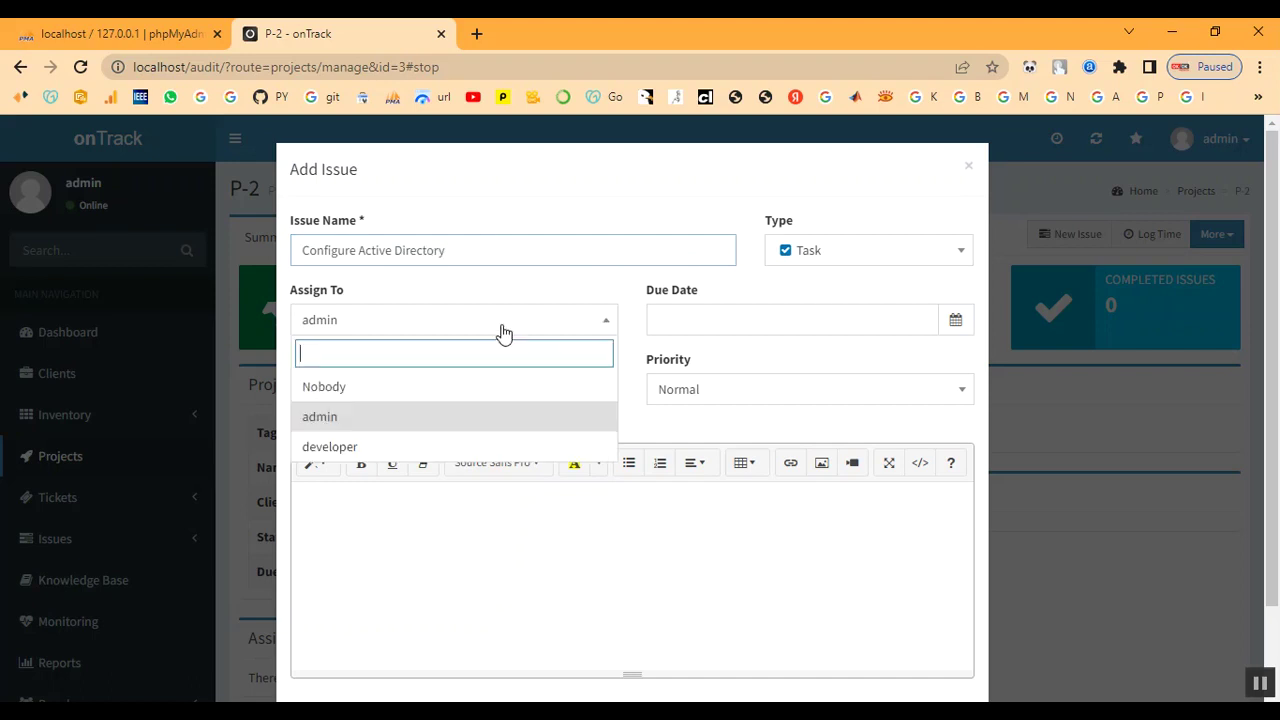
{"action": "left_click", "coordinate": [460, 424]}
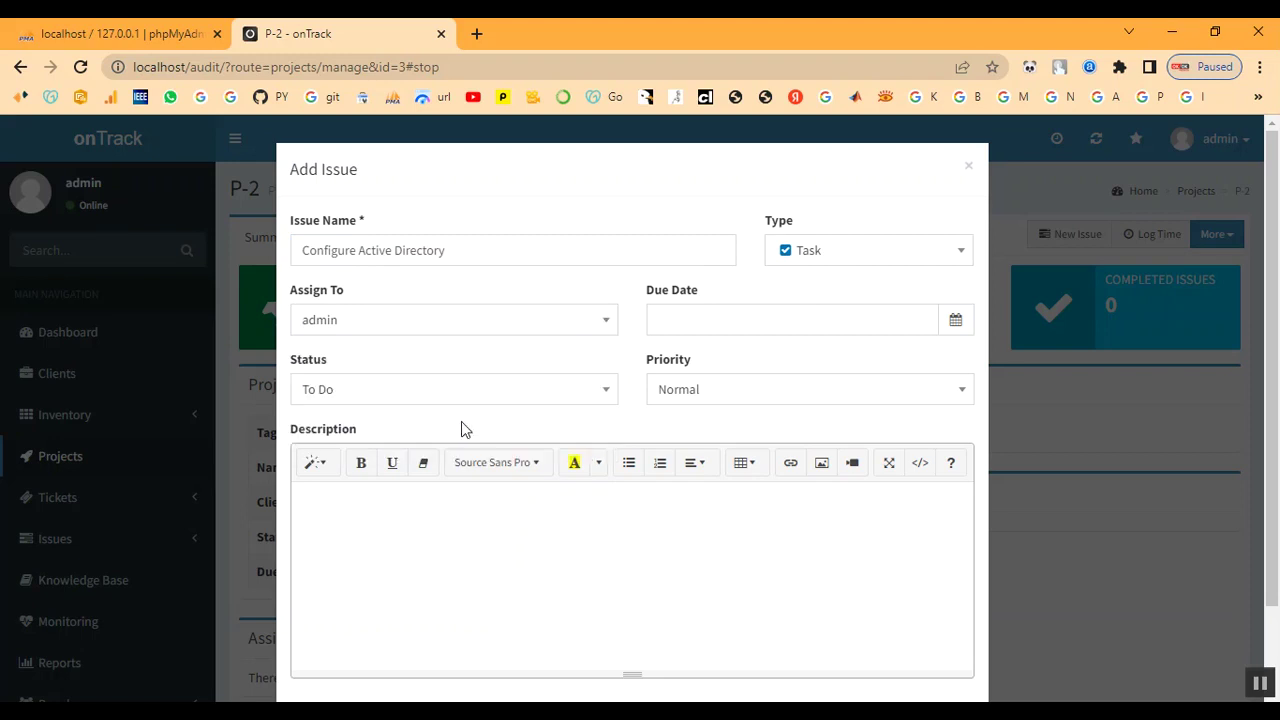
Set due date 2022-12-07, status In Progress and priority High, then create it
{"action": "left_click", "coordinate": [955, 322]}
{"action": "left_click", "coordinate": [782, 322]}
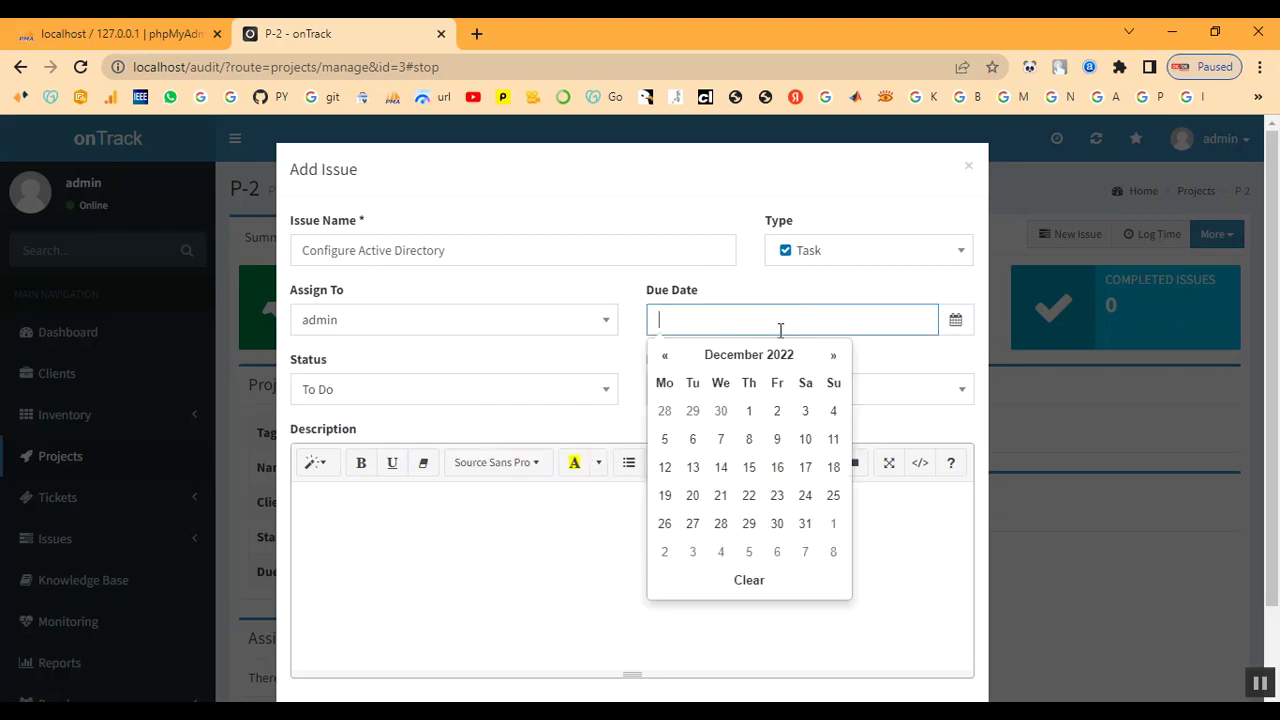
{"action": "left_click", "coordinate": [716, 445]}
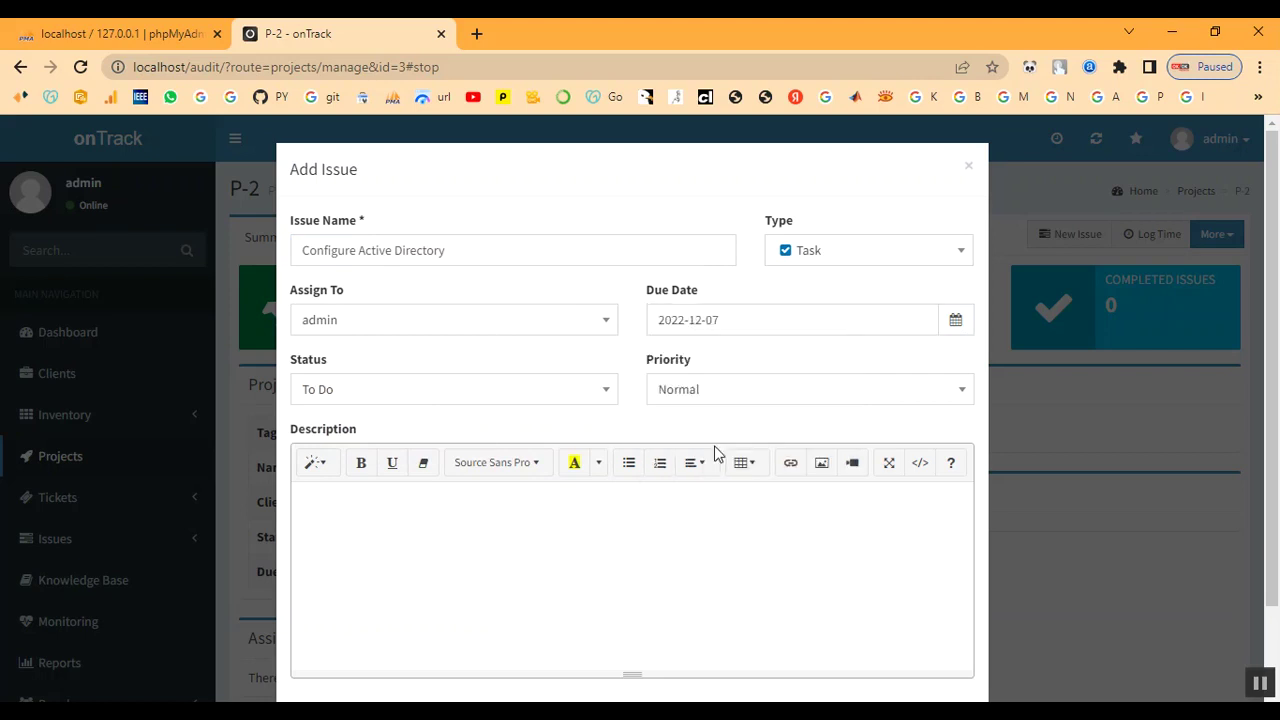
{"action": "left_click", "coordinate": [468, 400]}
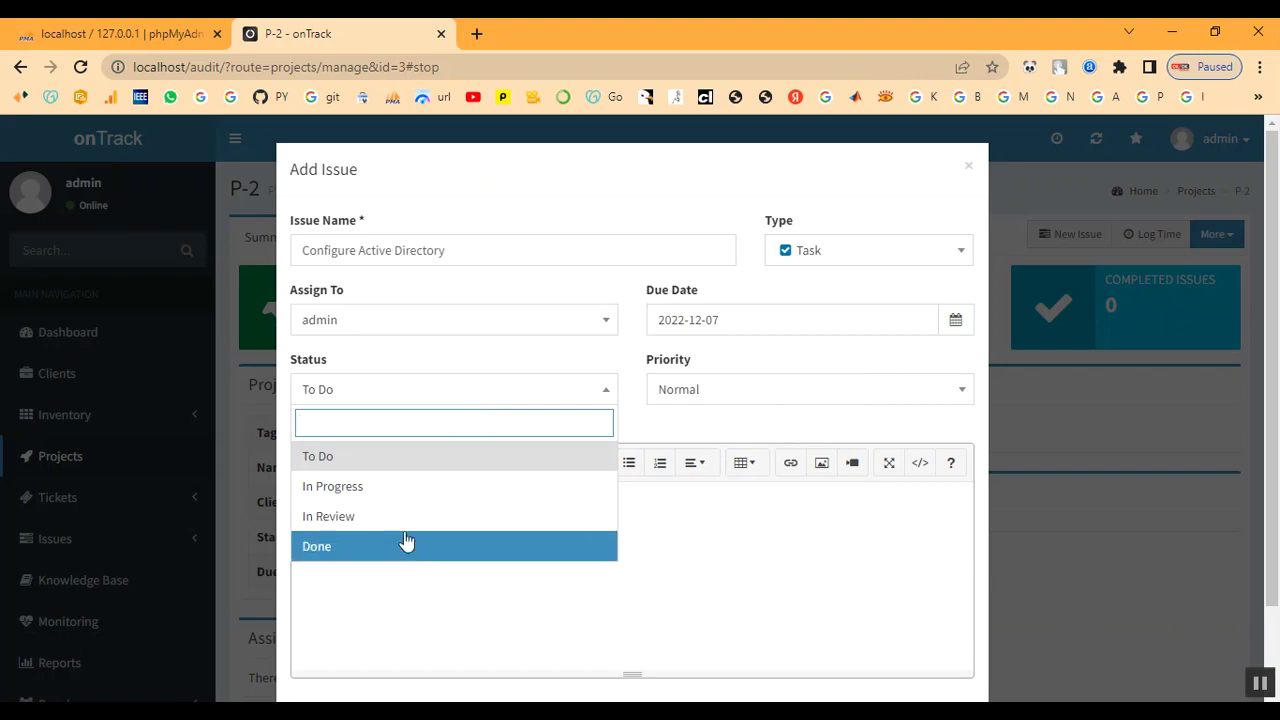
{"action": "left_click", "coordinate": [412, 490]}
{"action": "left_click", "coordinate": [843, 401]}
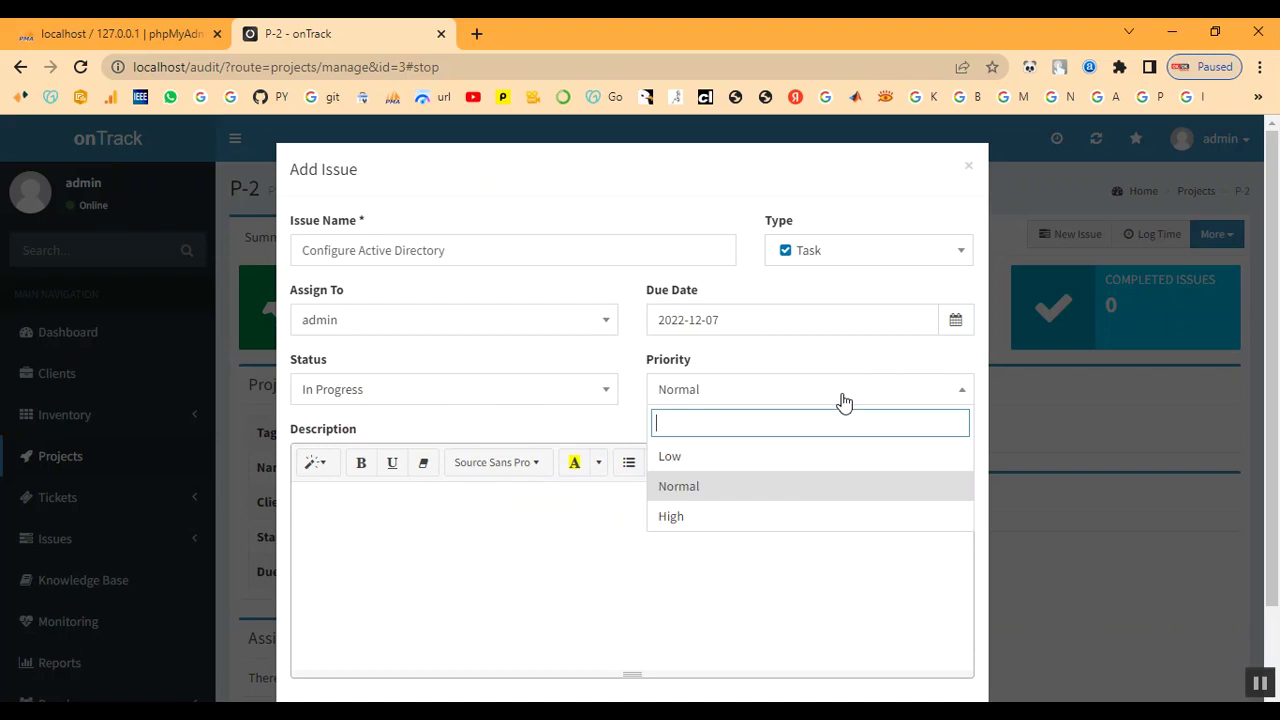
{"action": "left_click", "coordinate": [802, 520]}
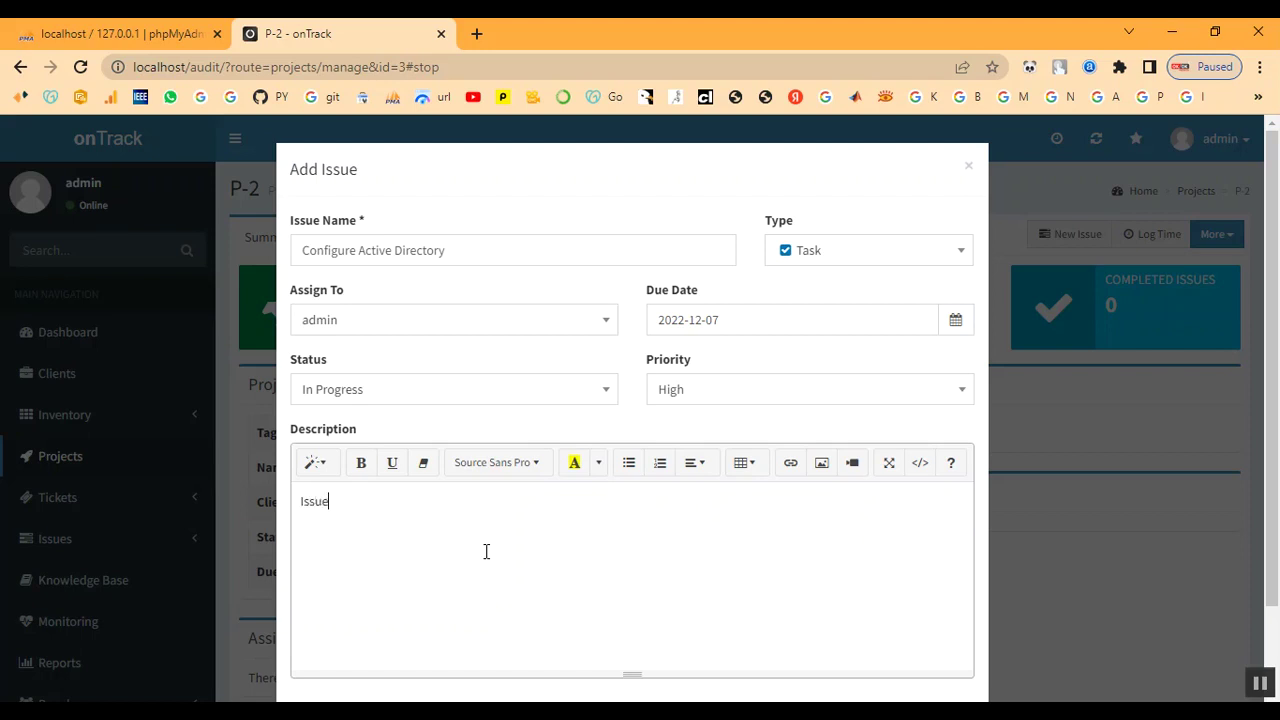
{"action": "scroll", "coordinate": [600, 514], "scroll_direction": "down", "scroll_amount": 2}
{"action": "left_click", "coordinate": [920, 643]}
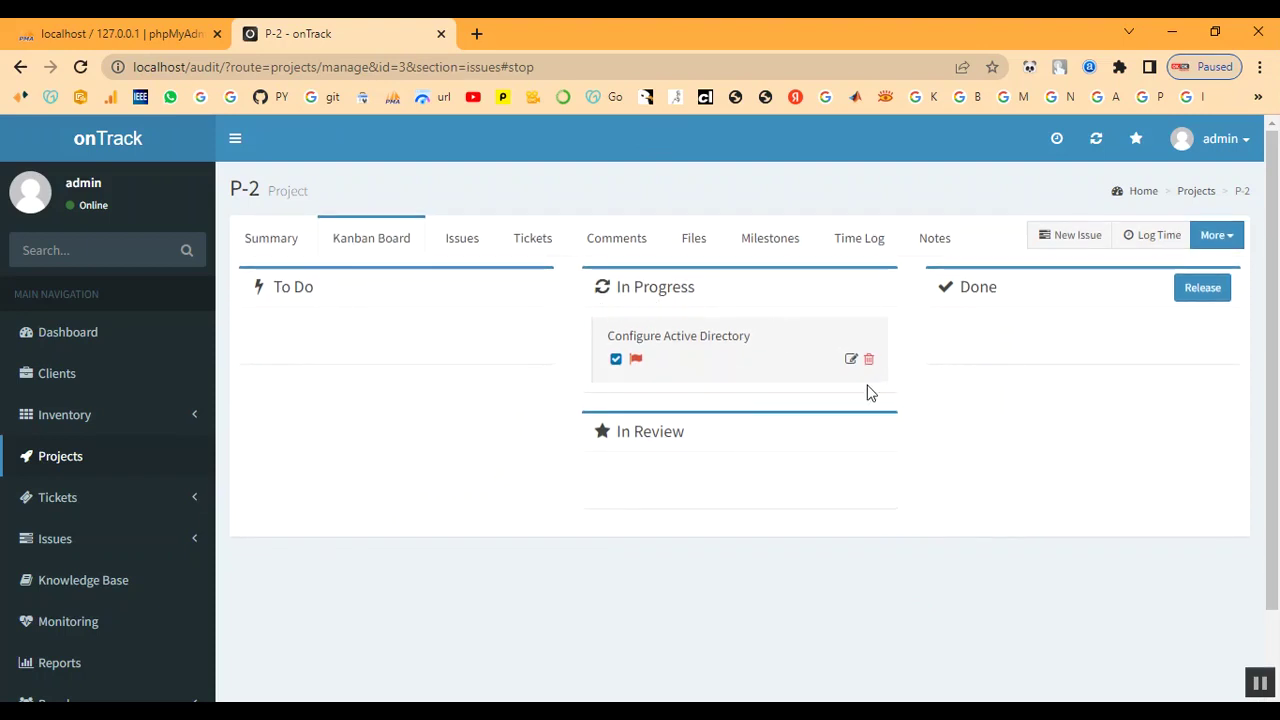
Return to the P-2 summary, then show the Active Issues list
{"action": "left_click", "coordinate": [271, 240]}
{"action": "scroll", "coordinate": [561, 449], "scroll_direction": "down", "scroll_amount": 1}
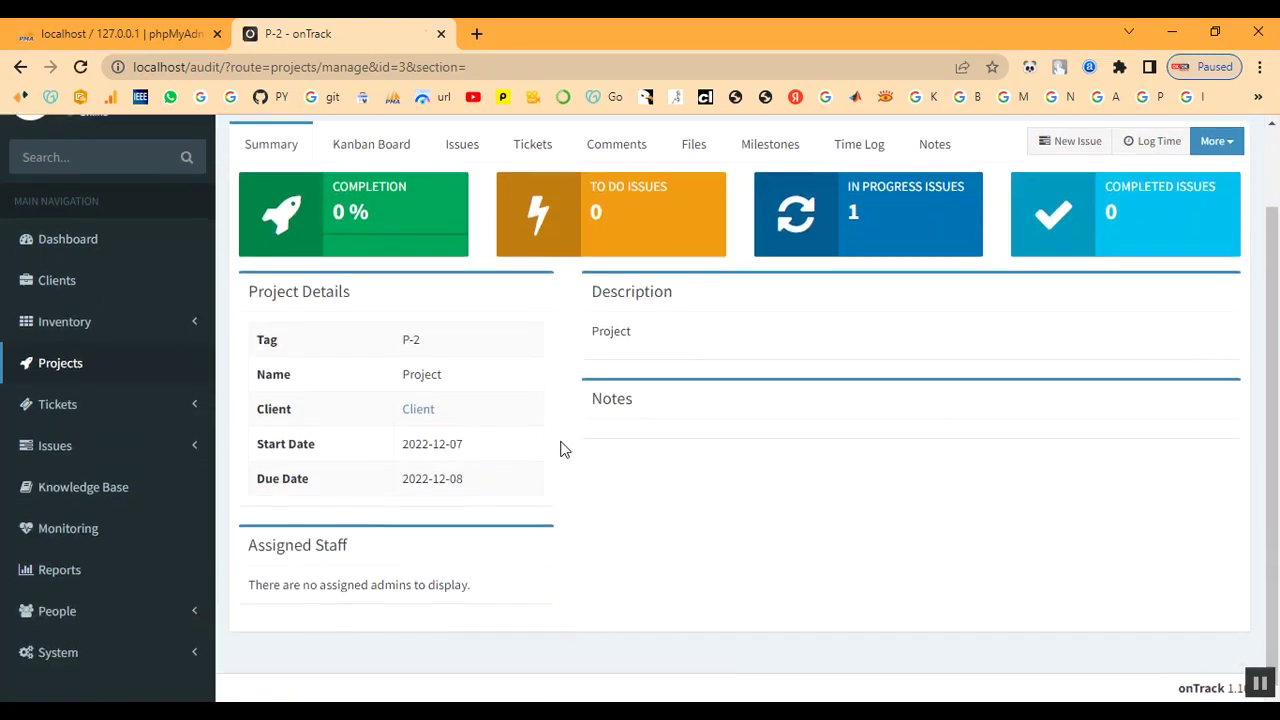
{"action": "scroll", "coordinate": [493, 500], "scroll_direction": "up", "scroll_amount": 1}
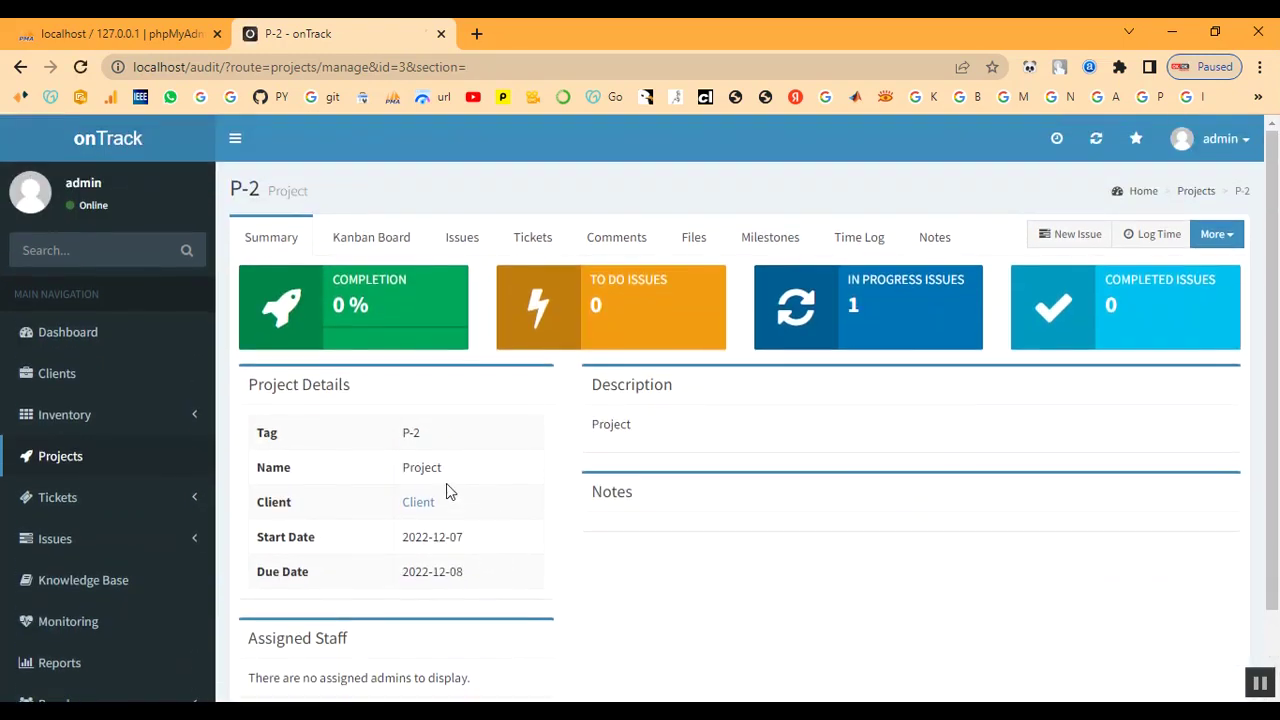
{"action": "left_click", "coordinate": [894, 305]}
{"action": "left_click", "coordinate": [48, 540]}
{"action": "left_click", "coordinate": [48, 574]}
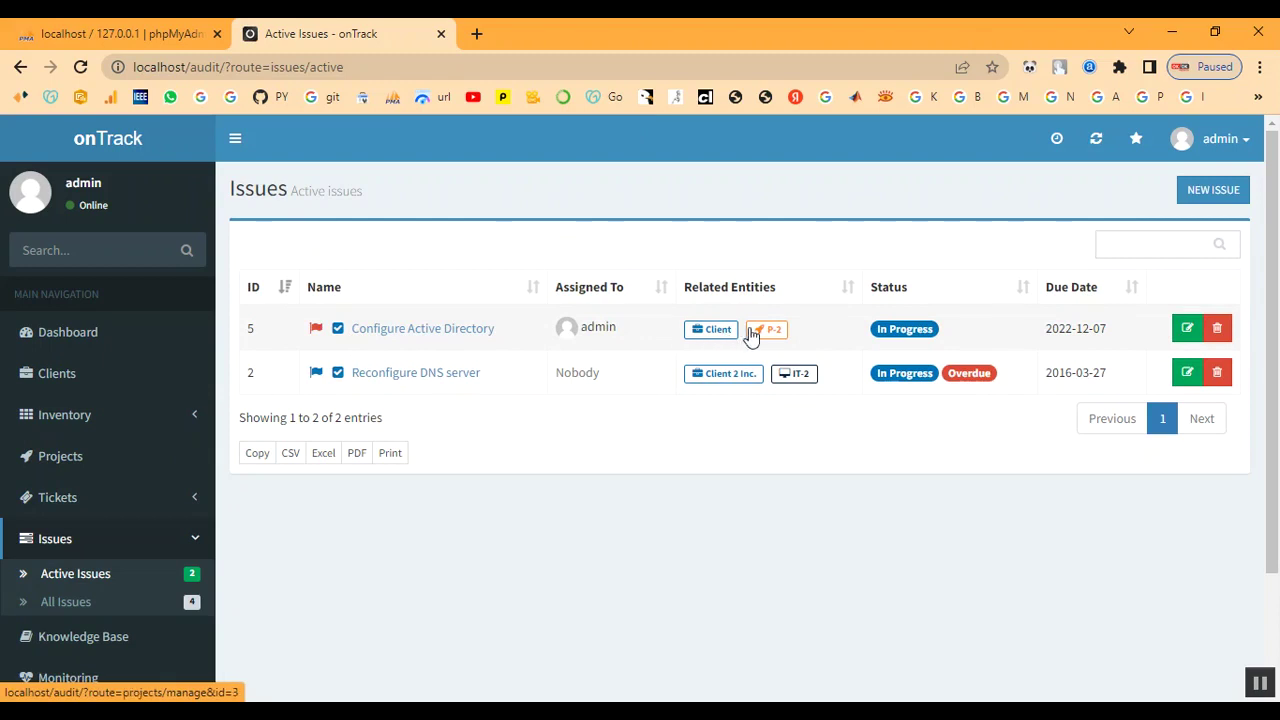
View the Configure Active Directory issue details and close them unchanged
{"action": "left_click", "coordinate": [378, 332]}
{"action": "scroll", "coordinate": [511, 546], "scroll_direction": "down", "scroll_amount": 3}
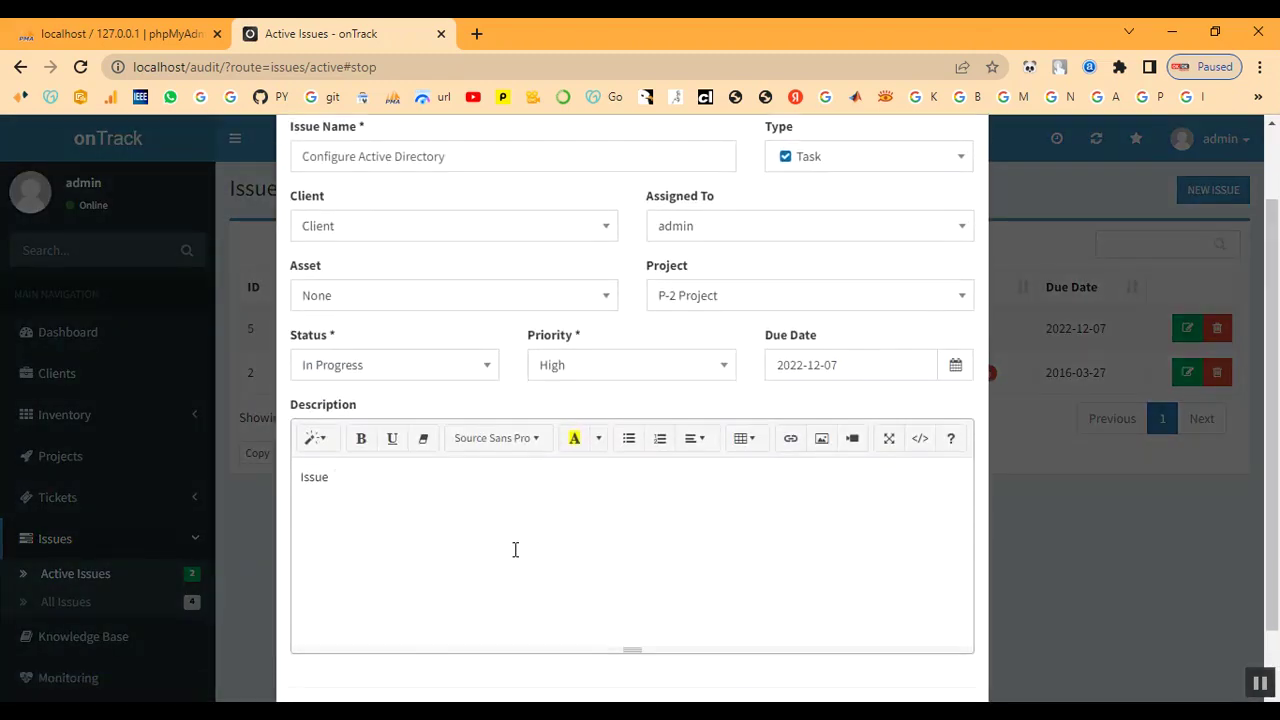
{"action": "scroll", "coordinate": [516, 551], "scroll_direction": "up", "scroll_amount": 3}
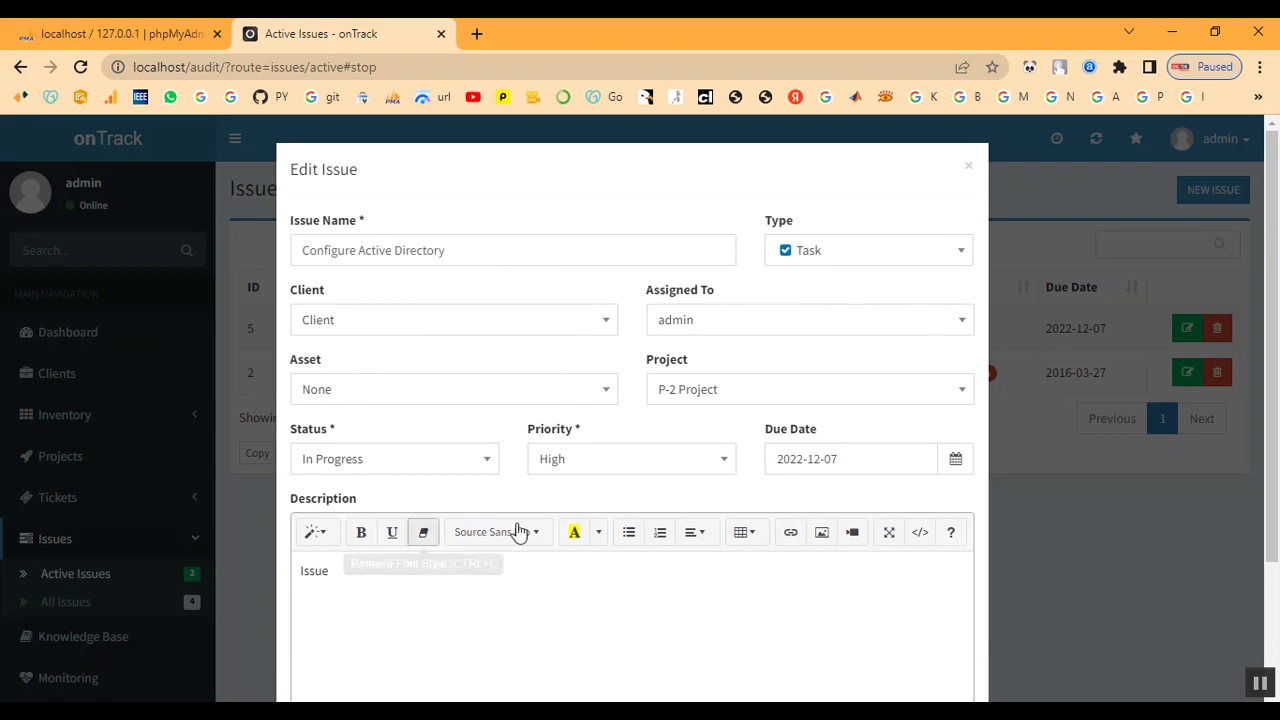
{"action": "left_click", "coordinate": [968, 166]}
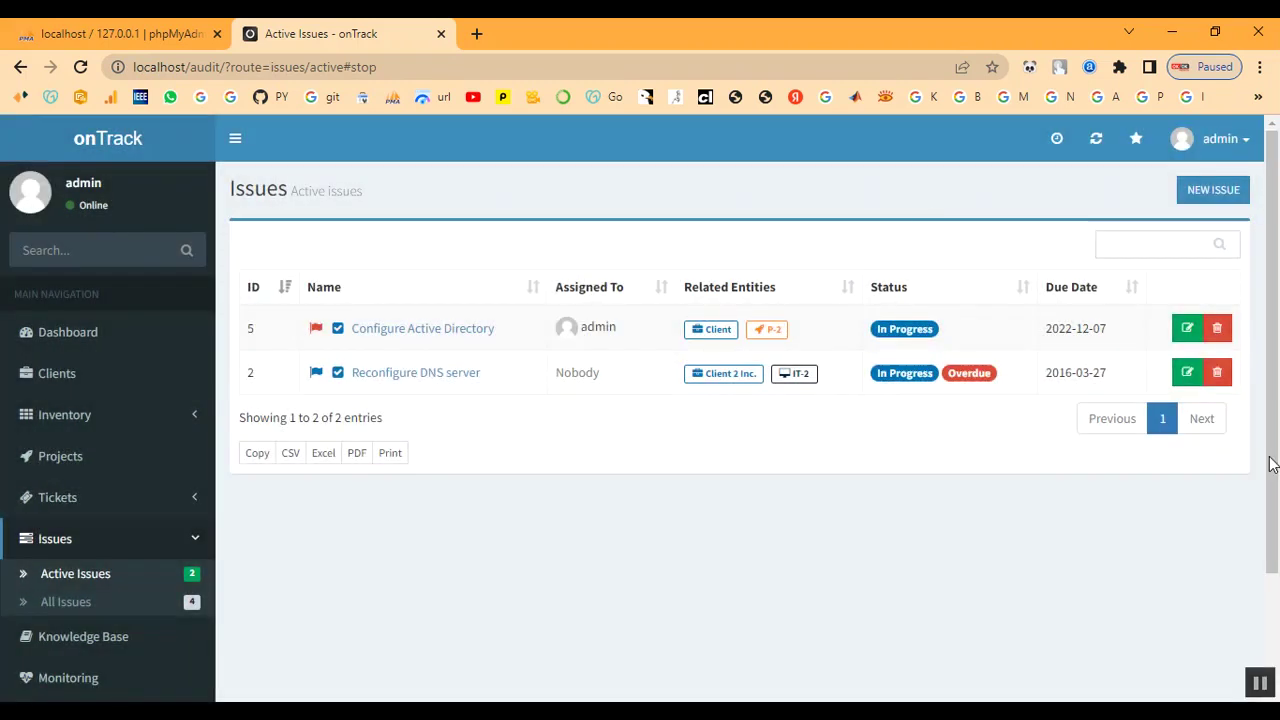
Change Configure Active Directory's status to Done and save
{"action": "left_click", "coordinate": [1185, 331]}
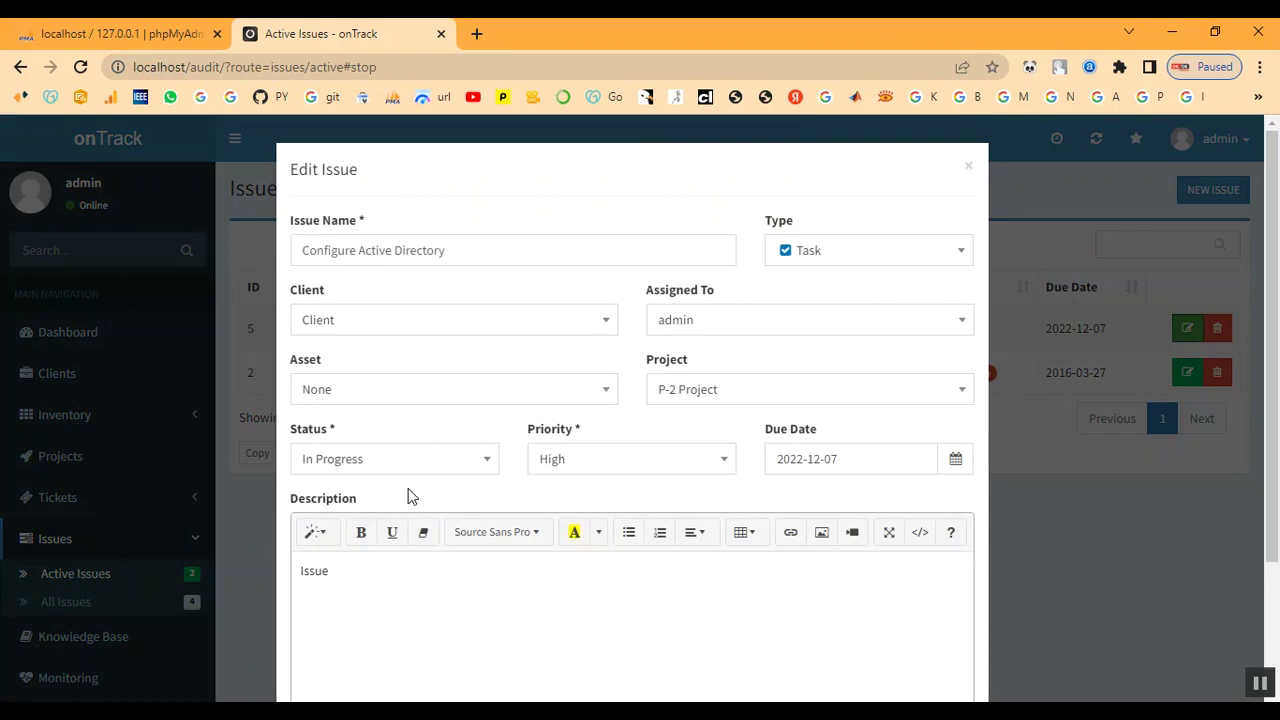
{"action": "left_click", "coordinate": [365, 462]}
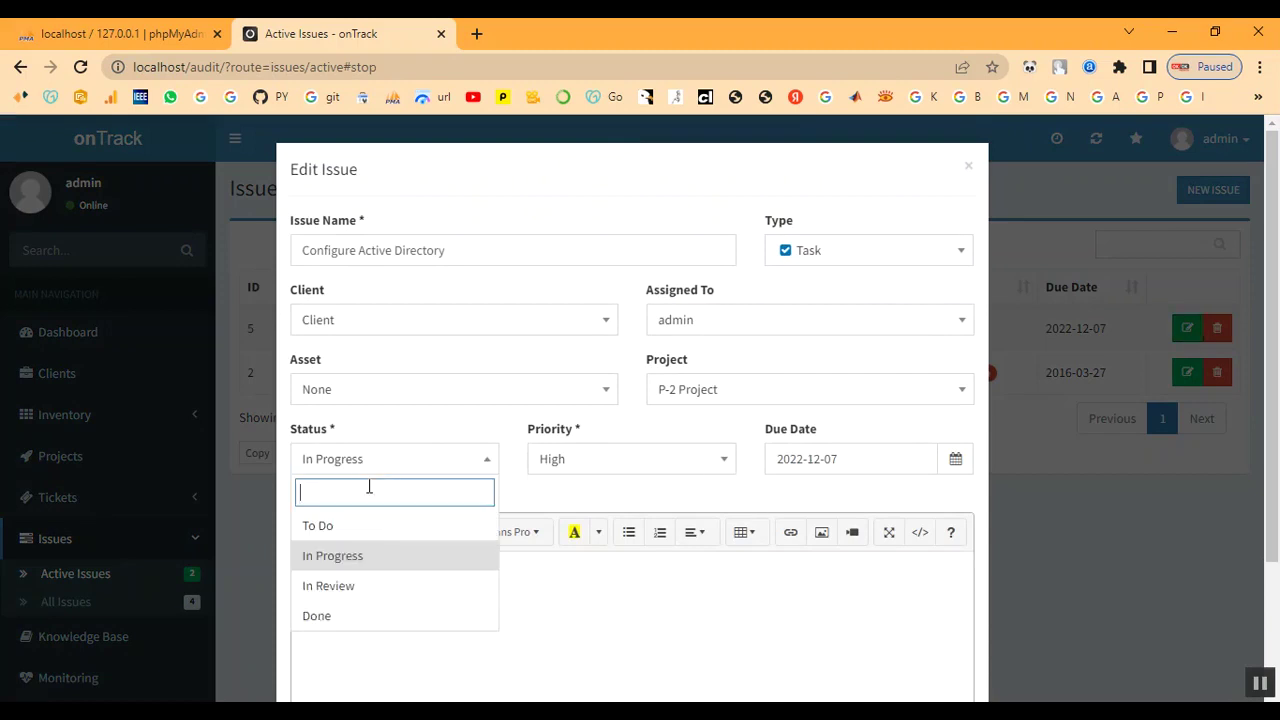
{"action": "left_click", "coordinate": [370, 620]}
{"action": "scroll", "coordinate": [700, 597], "scroll_direction": "down", "scroll_amount": 2}
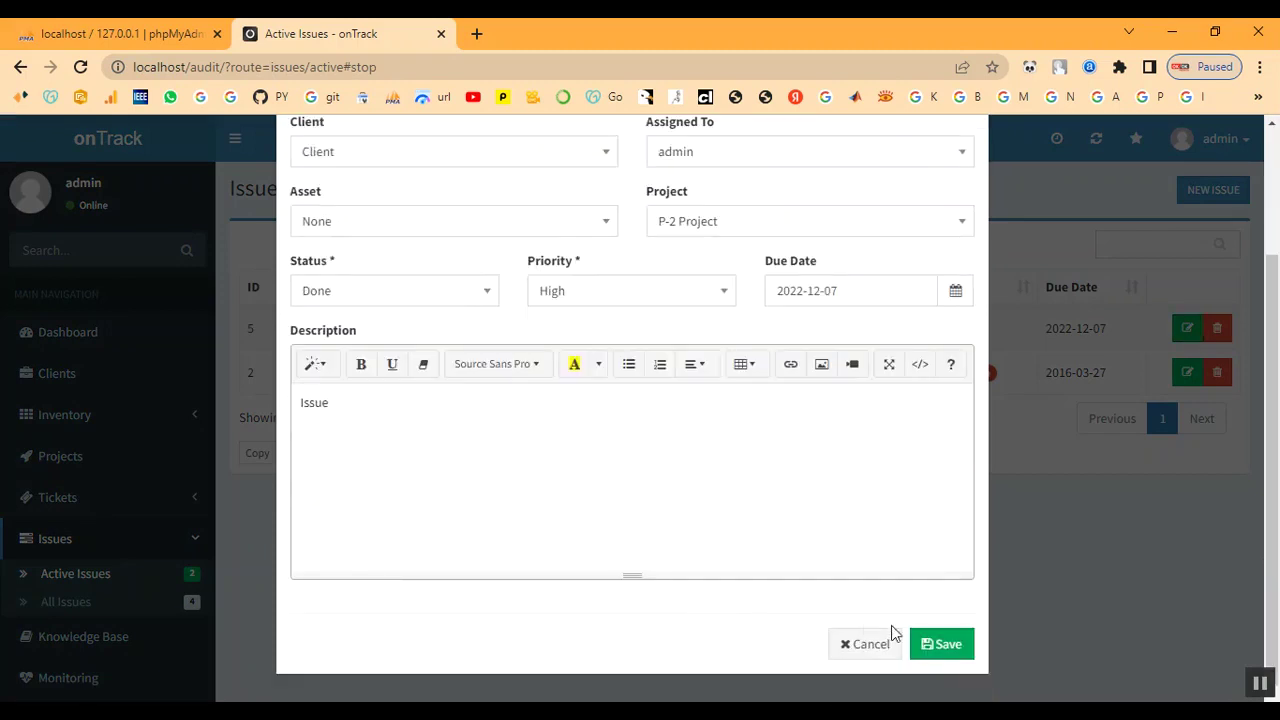
{"action": "left_click", "coordinate": [941, 645]}
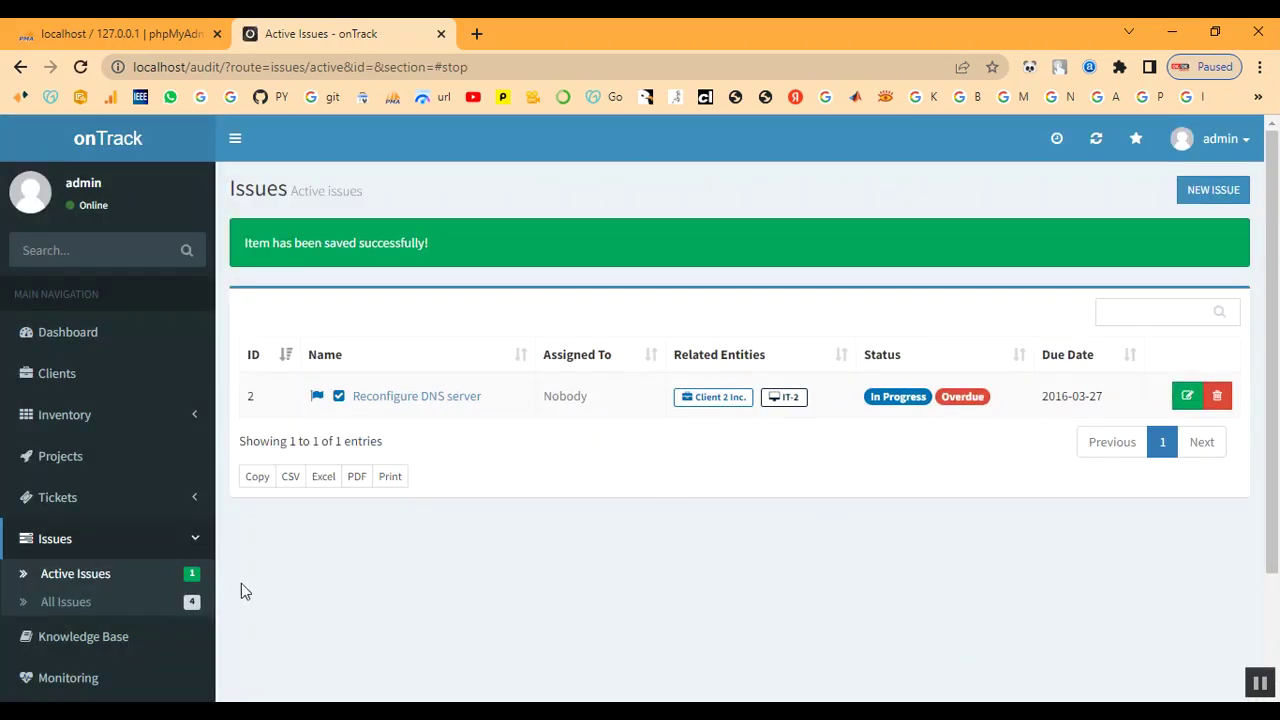
Open the P-2 project summary from the Projects list, showing 100% completion with one completed issue
{"action": "left_click", "coordinate": [57, 467]}
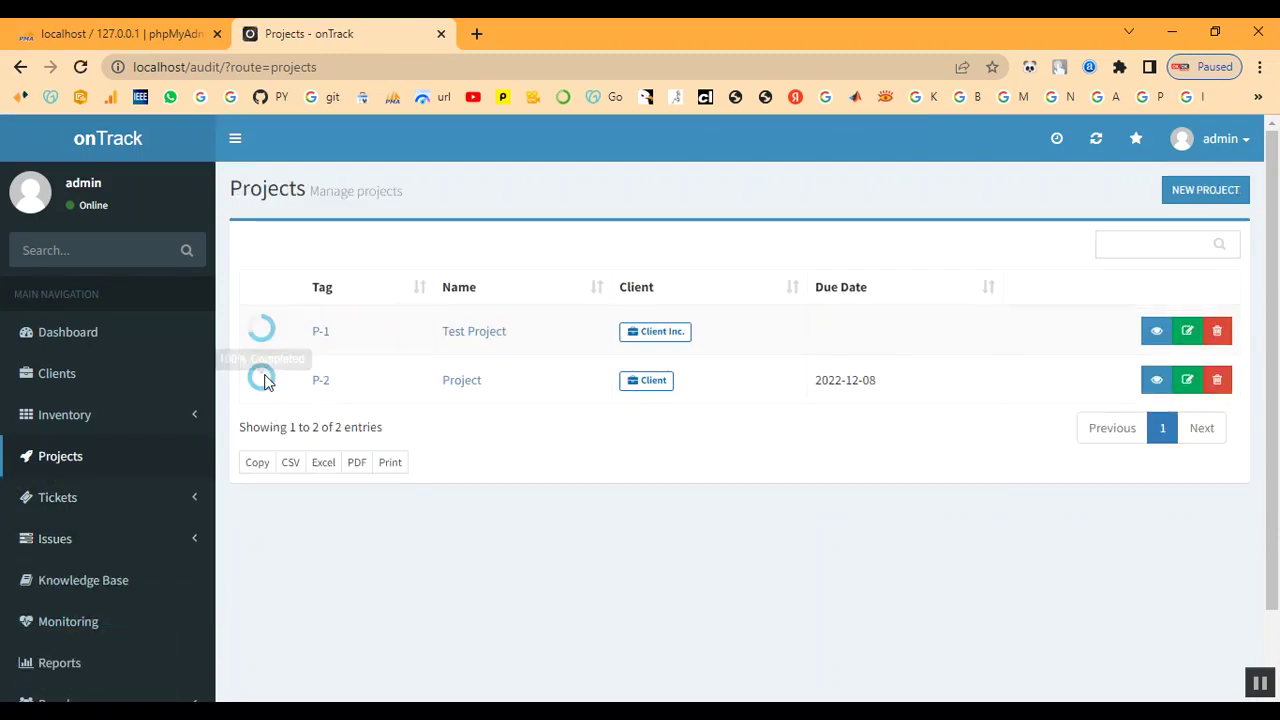
{"action": "left_click", "coordinate": [323, 389]}
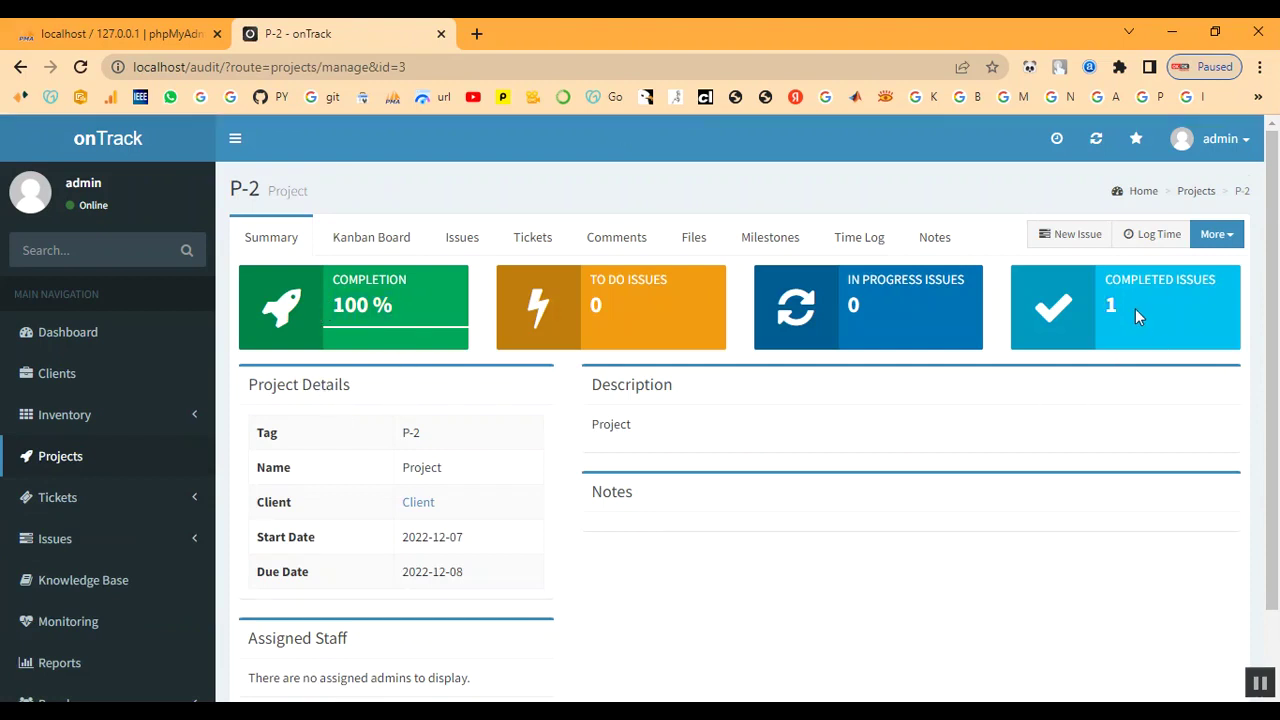
{"action": "scroll", "coordinate": [71, 622], "scroll_direction": "down", "scroll_amount": 1}
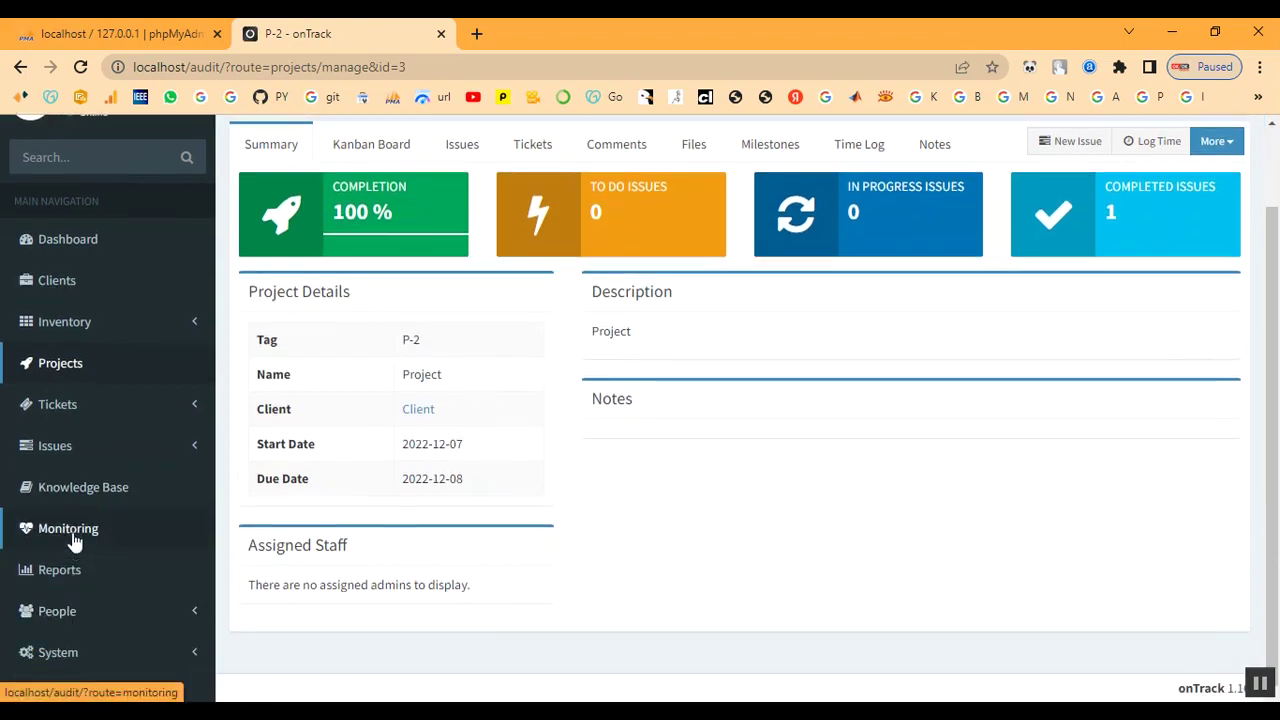
{"action": "left_click", "coordinate": [59, 408]}
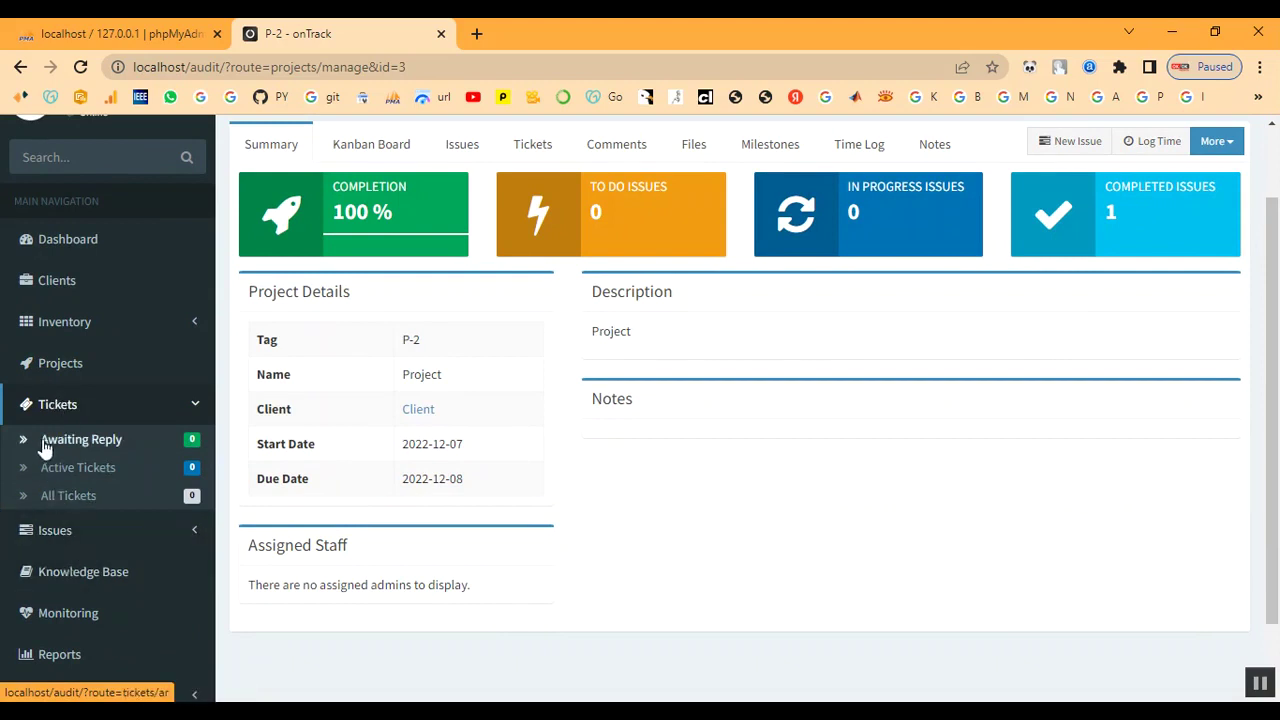
{"action": "left_click", "coordinate": [60, 366]}
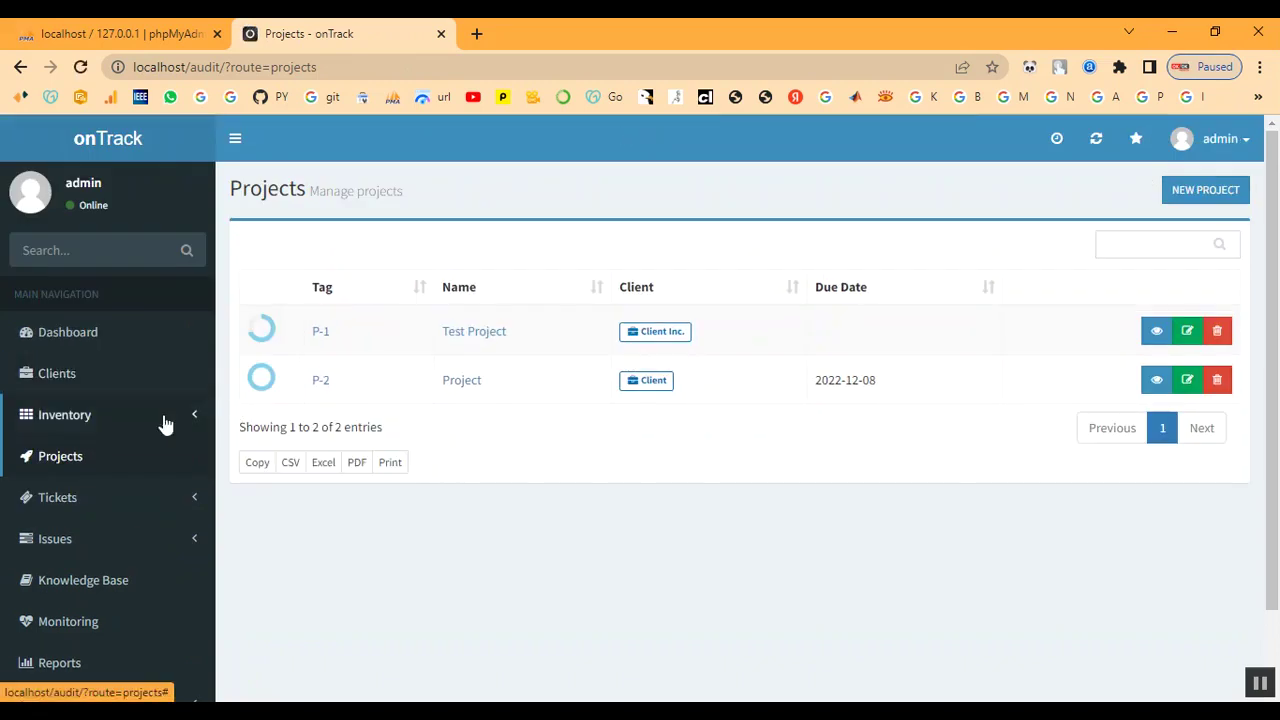
{"action": "left_click", "coordinate": [318, 381]}
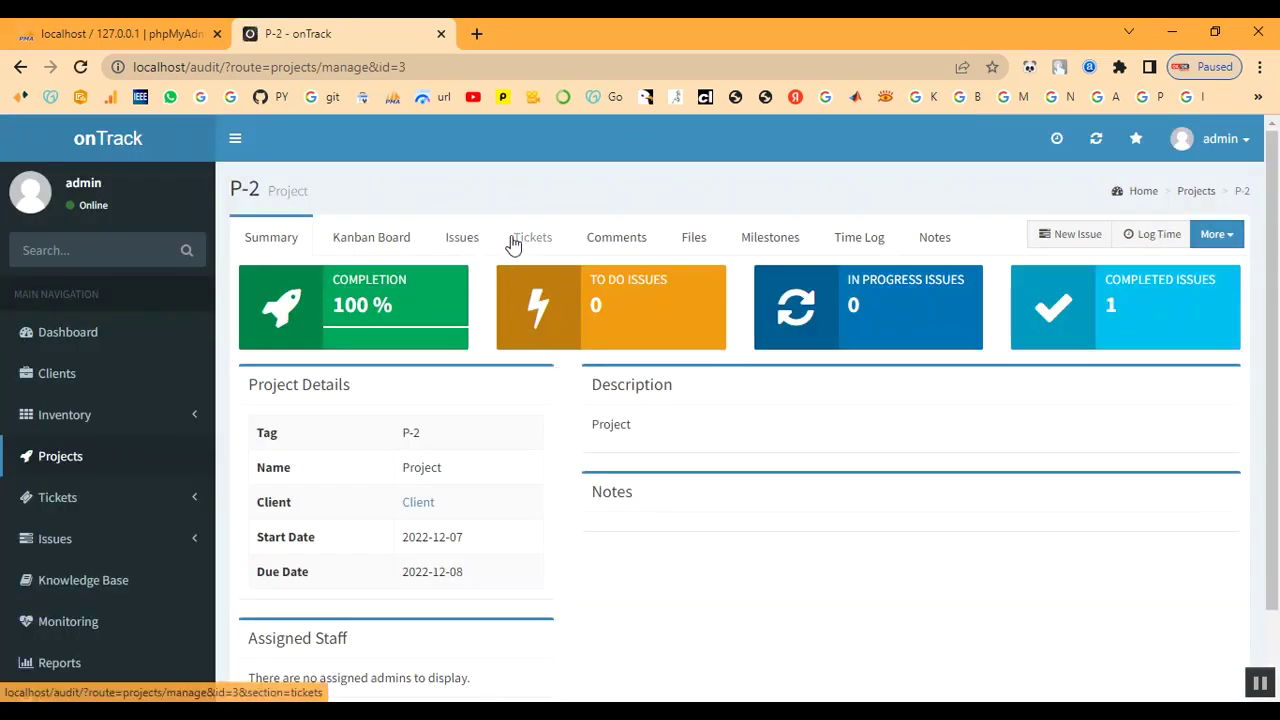
Show P-2's empty Tickets tab, and discard a partly typed new issue without saving
{"action": "left_click", "coordinate": [526, 245]}
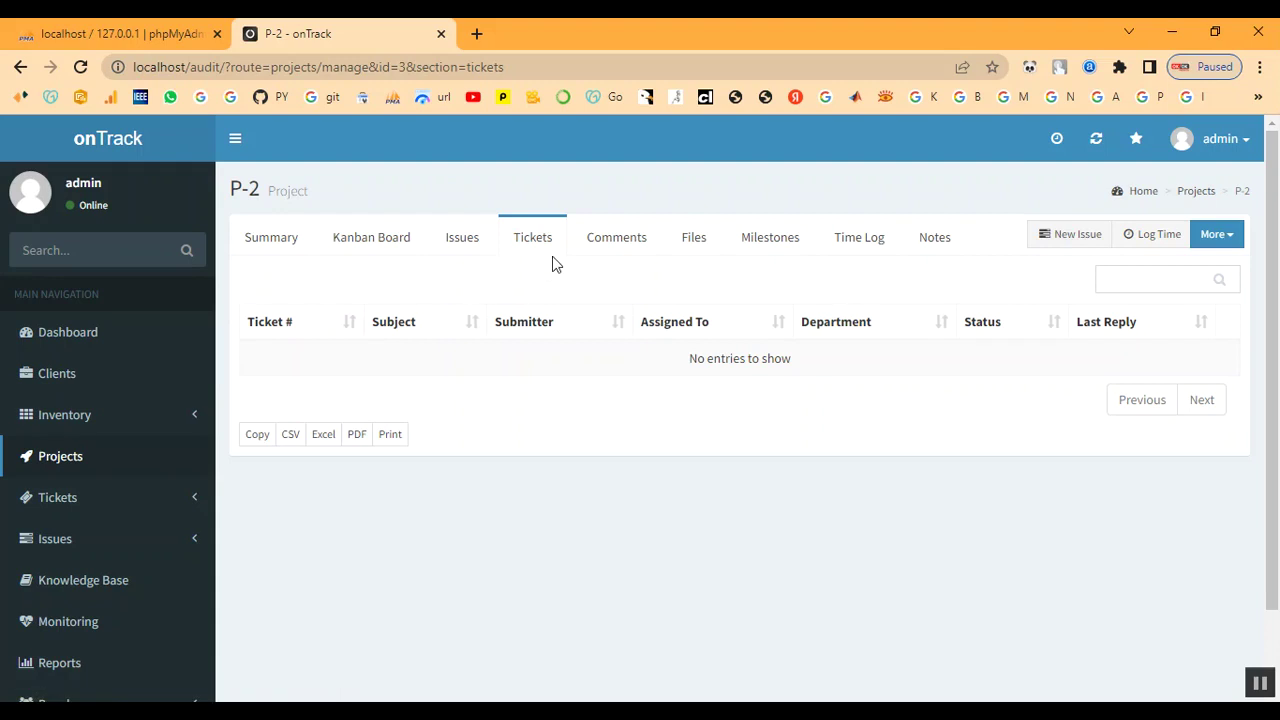
{"action": "left_click", "coordinate": [1088, 240]}
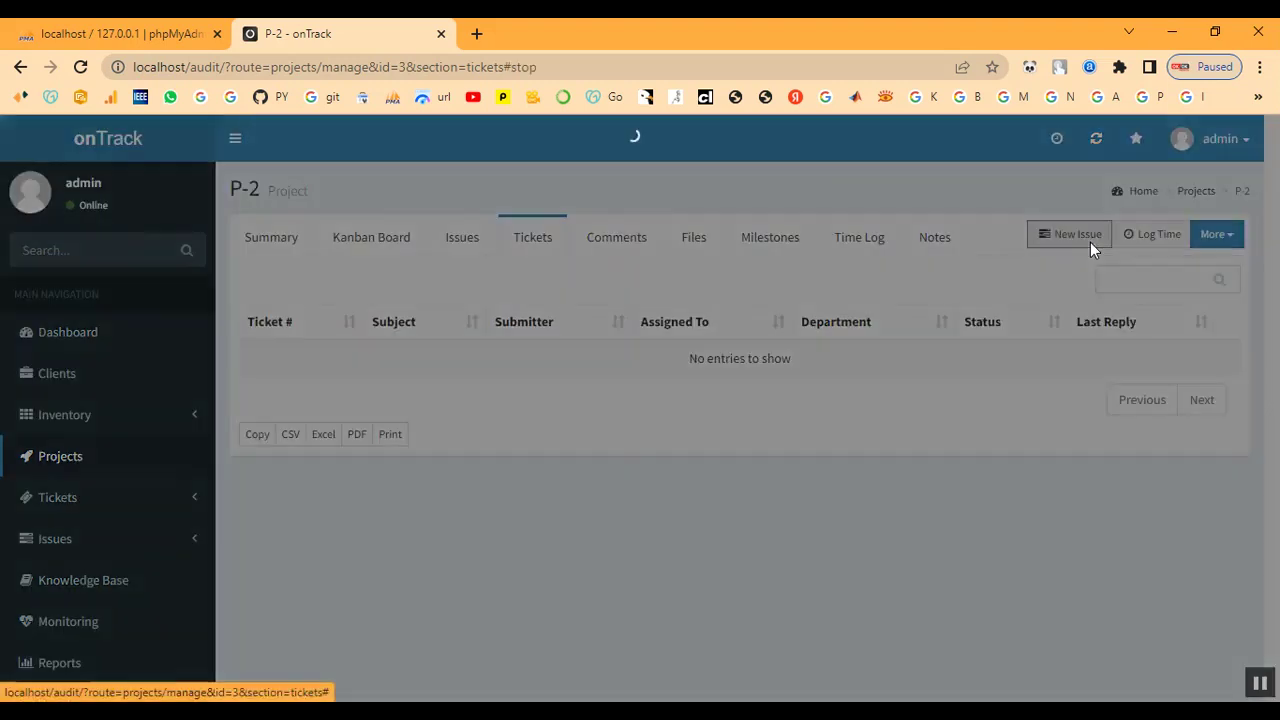
{"action": "left_click", "coordinate": [376, 254]}
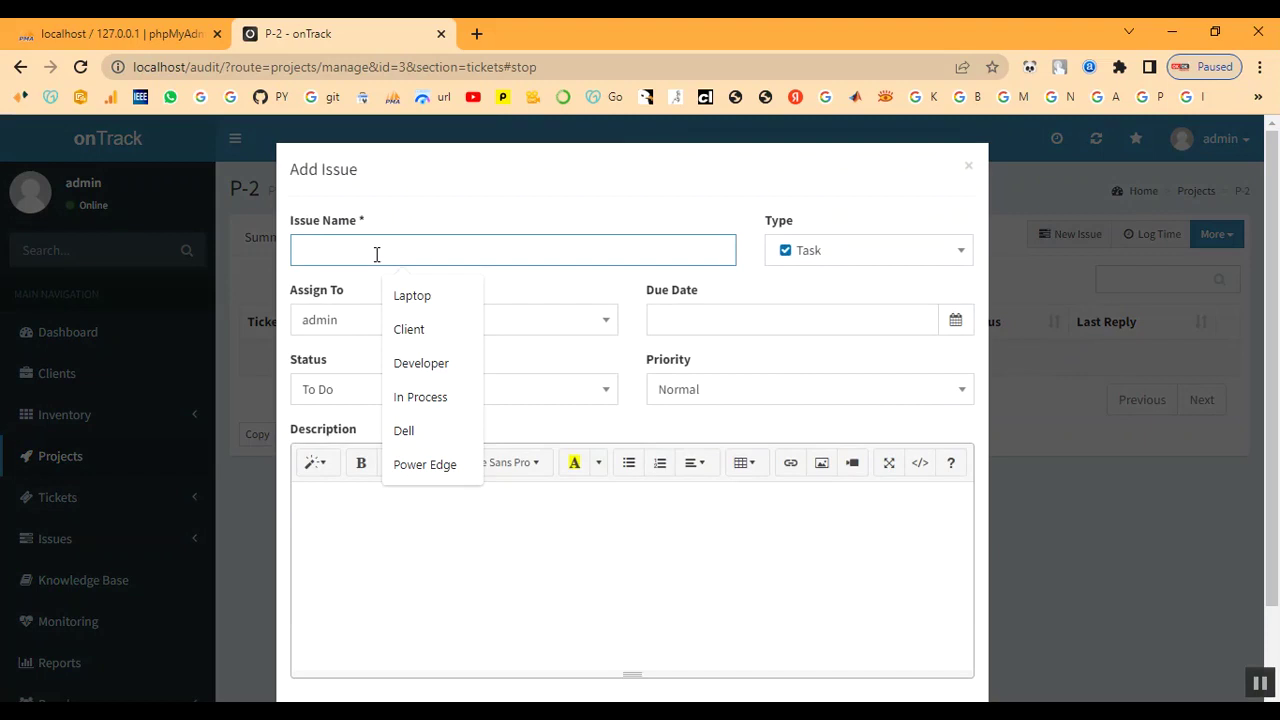
{"action": "type", "text": "Tic"}
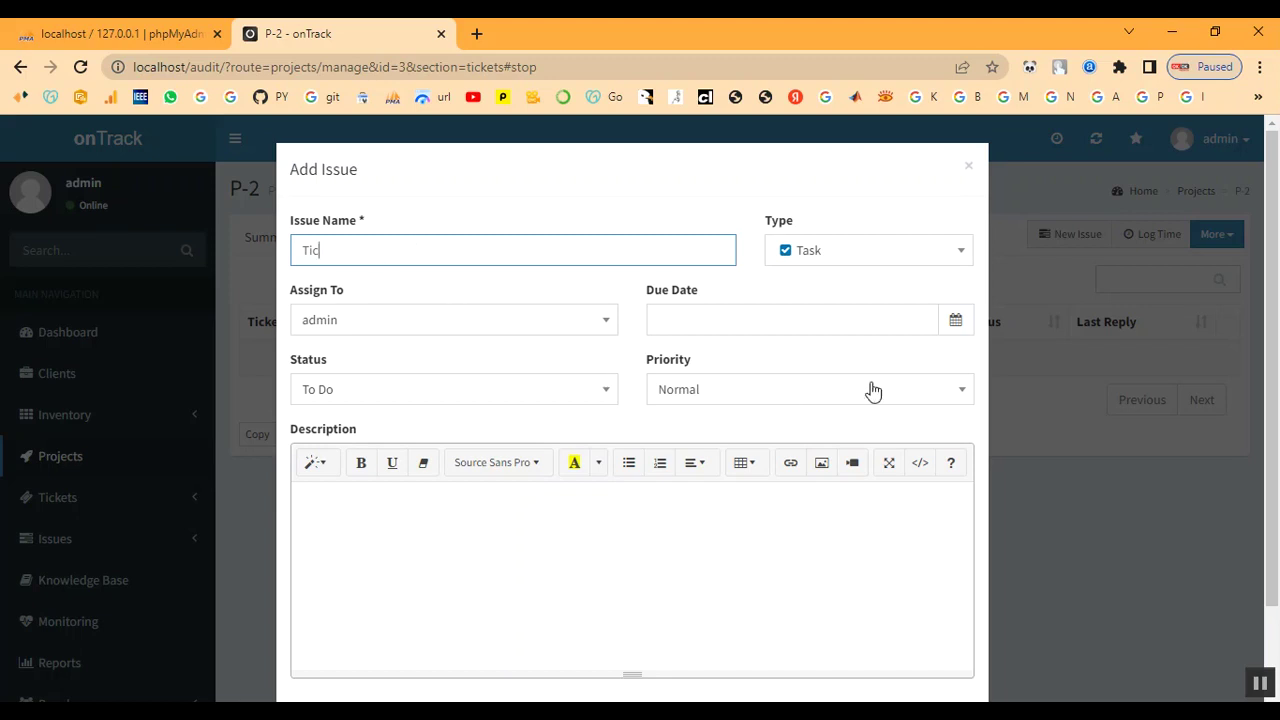
{"action": "left_click", "coordinate": [969, 171]}
{"action": "scroll", "coordinate": [203, 429], "scroll_direction": "down", "scroll_amount": 2}
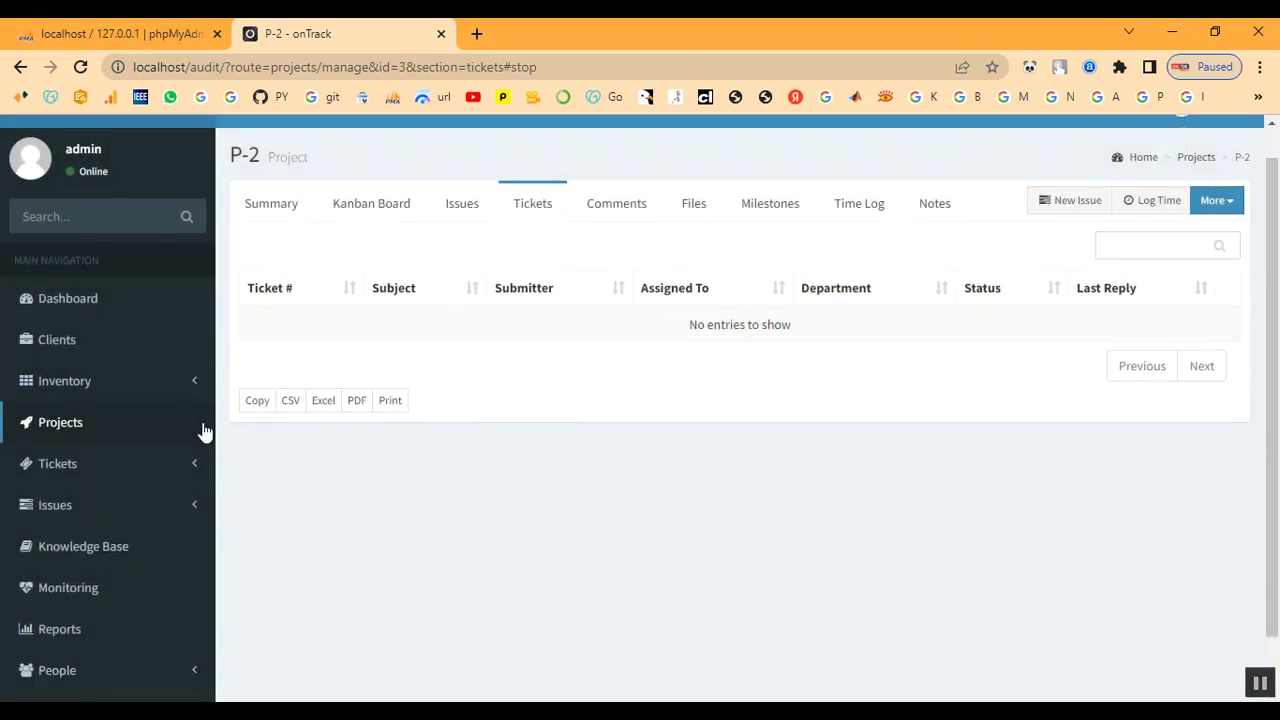
{"action": "scroll", "coordinate": [580, 349], "scroll_direction": "up", "scroll_amount": 2}
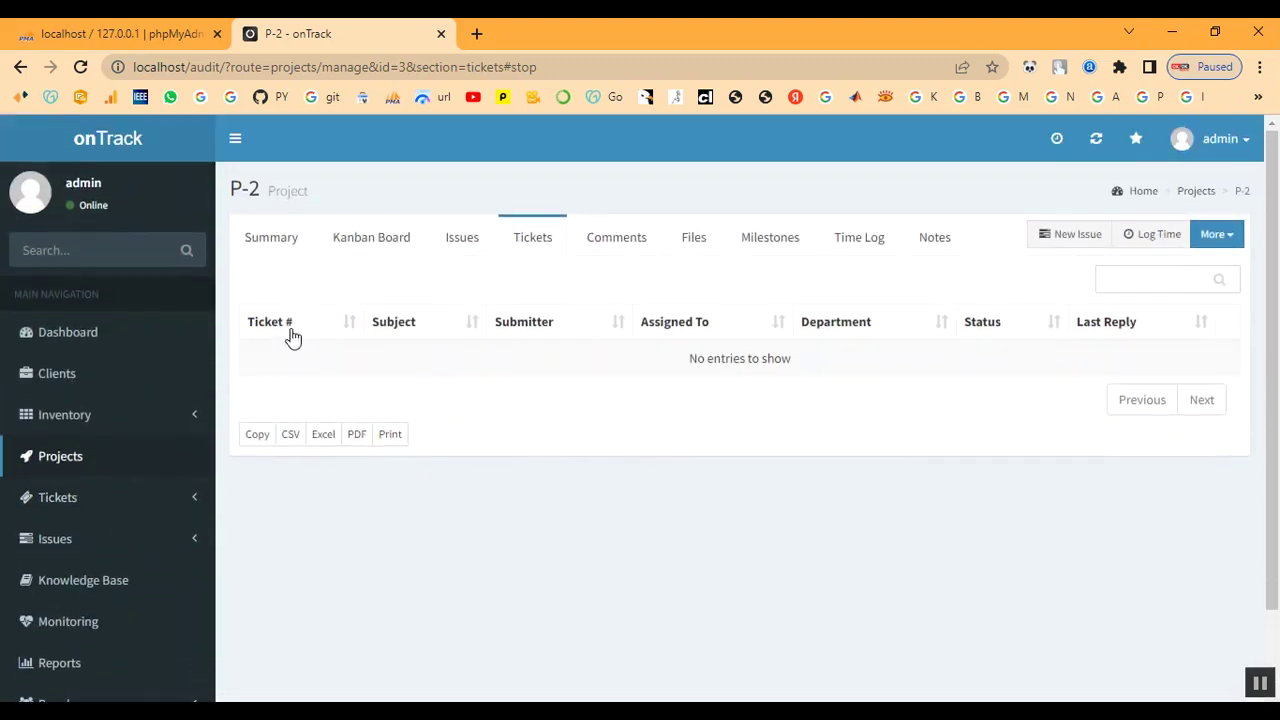
Start a new P-2 issue named Ticket with due date 2022-12-07
{"action": "left_click", "coordinate": [1073, 238]}
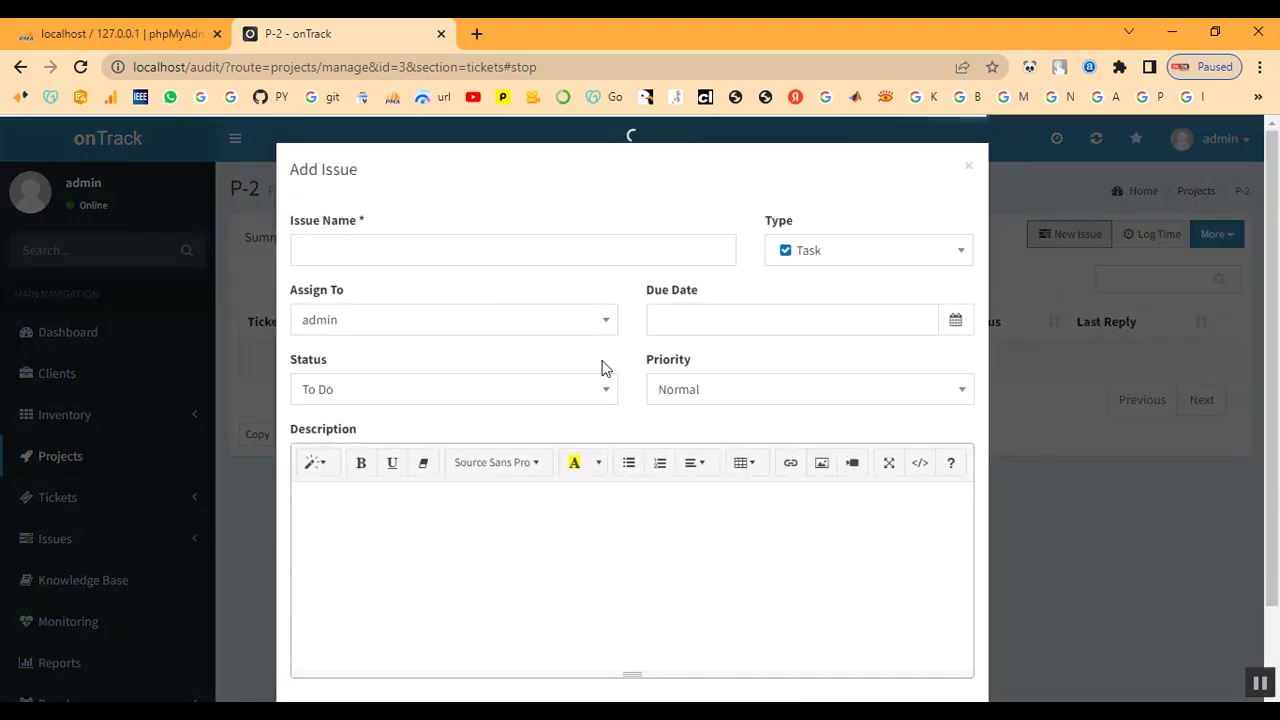
{"action": "left_click", "coordinate": [415, 252]}
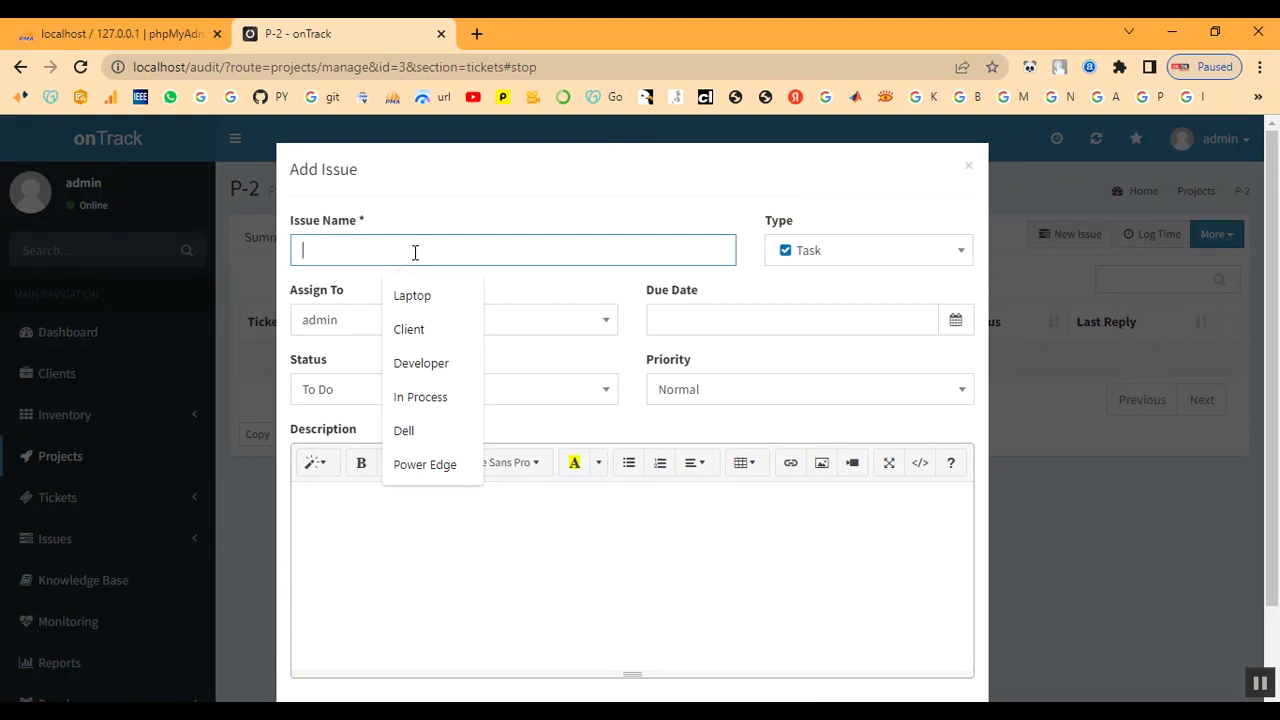
{"action": "type", "text": "Ticket"}
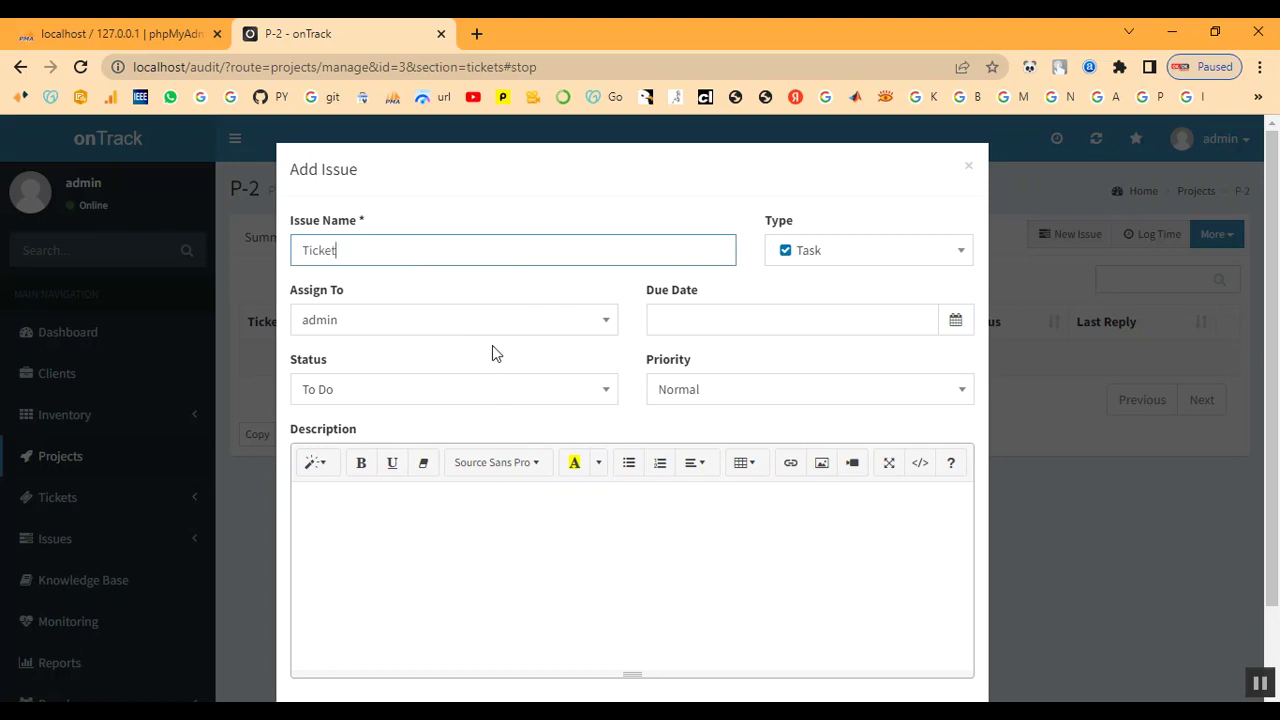
{"action": "left_click", "coordinate": [455, 325]}
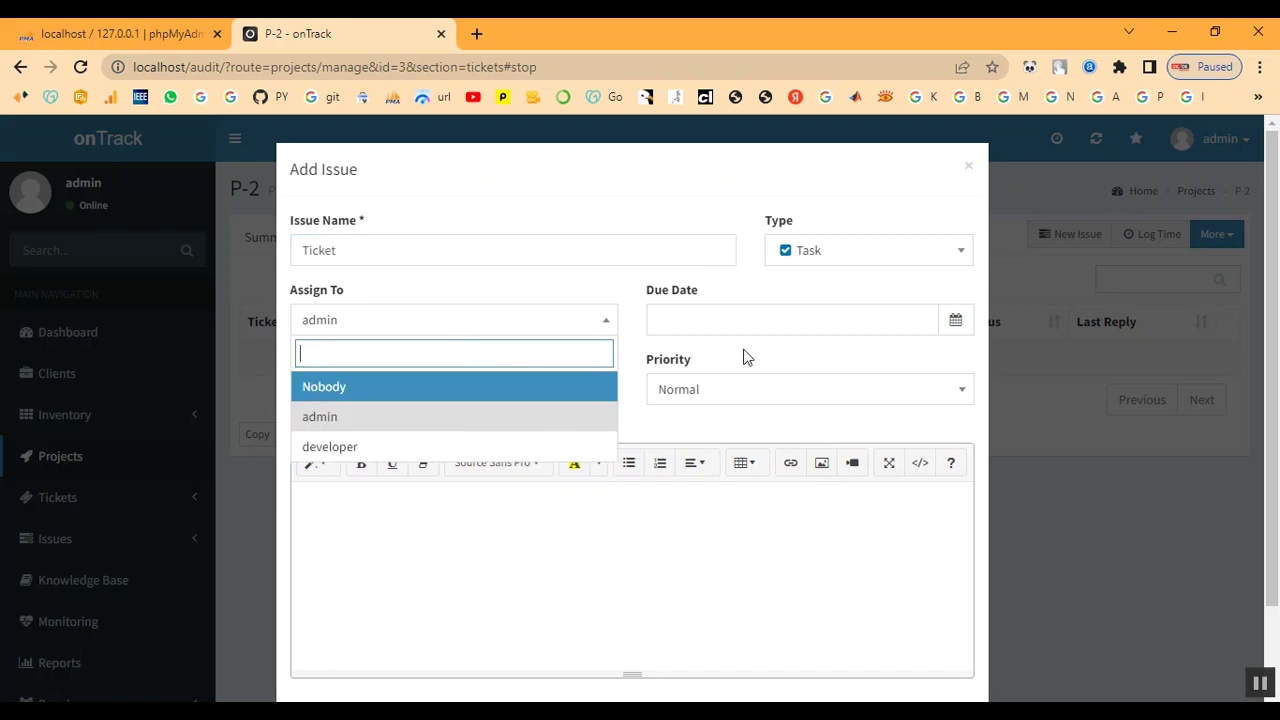
{"action": "left_click", "coordinate": [863, 322]}
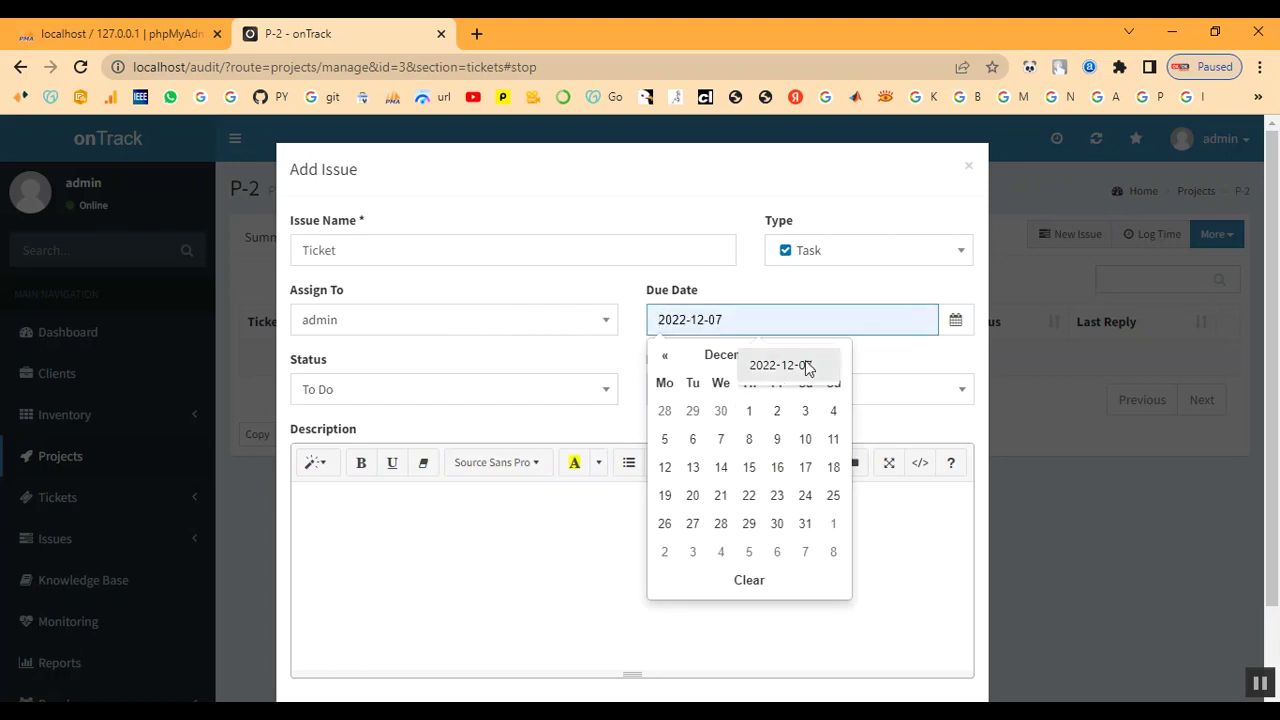
{"action": "left_click", "coordinate": [720, 440]}
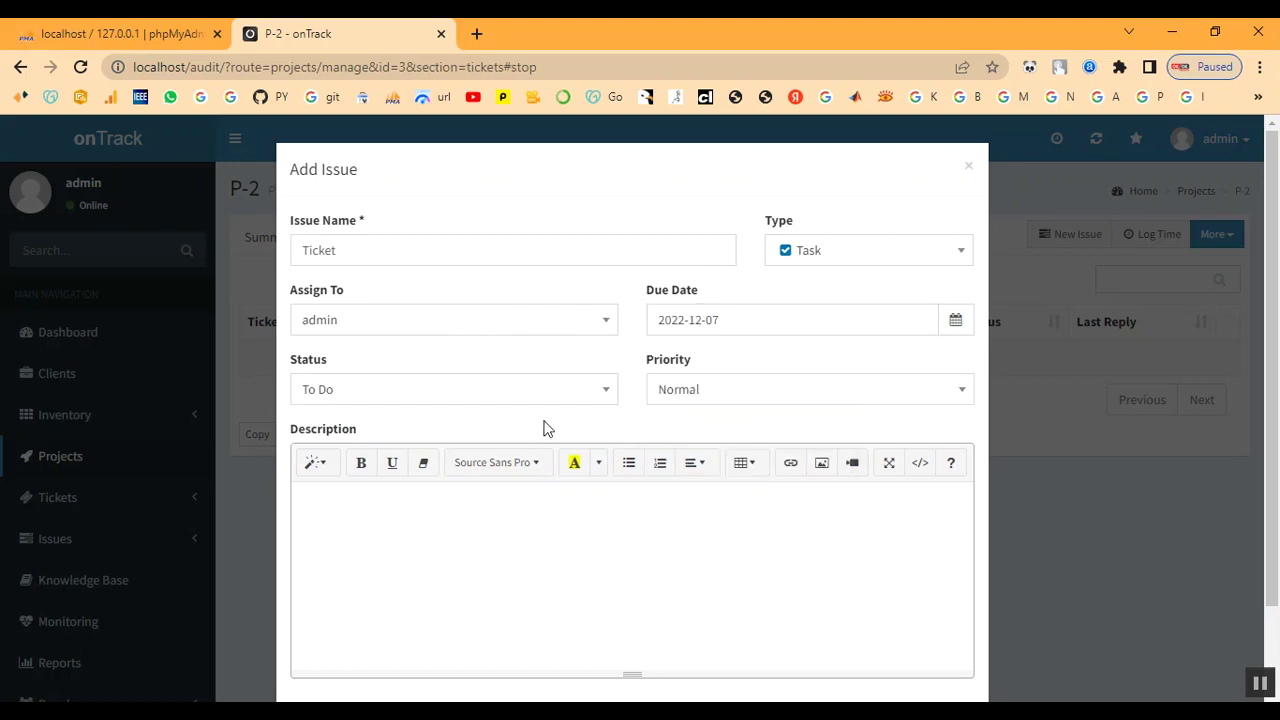
Set the issue's status to In Progress and priority to High, then create it
{"action": "left_click", "coordinate": [386, 403]}
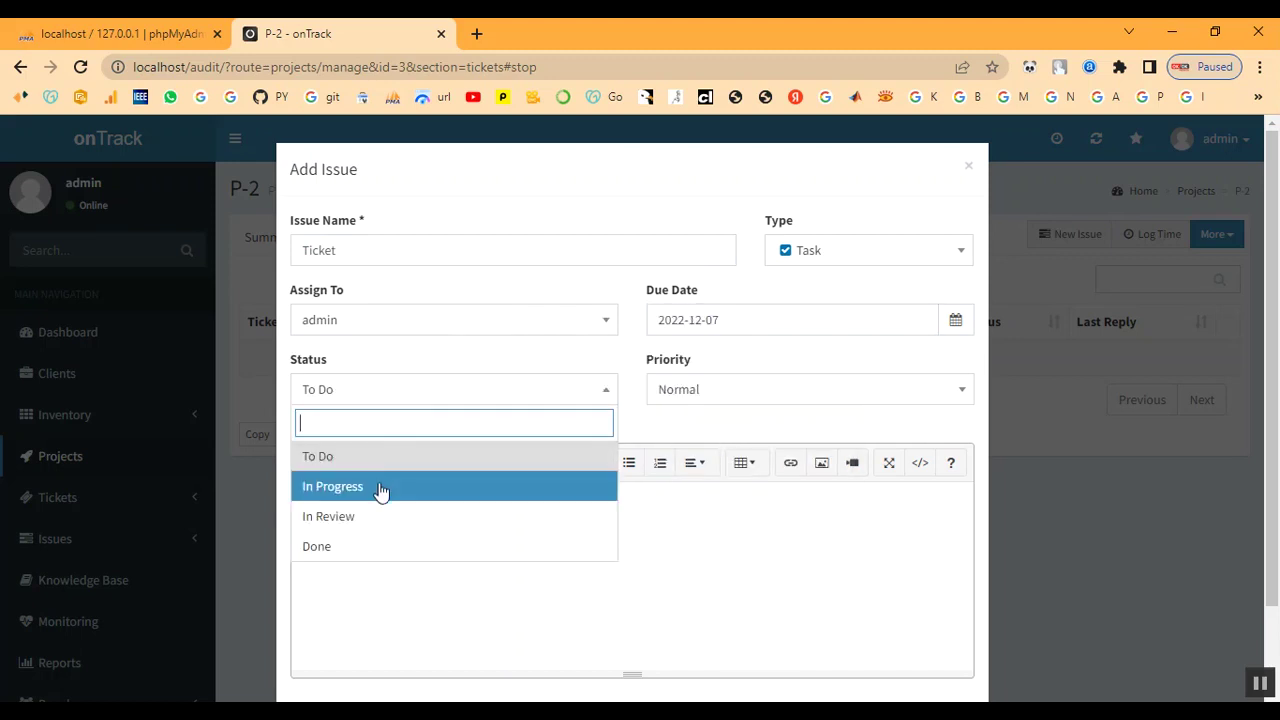
{"action": "left_click", "coordinate": [380, 489]}
{"action": "left_click", "coordinate": [790, 392]}
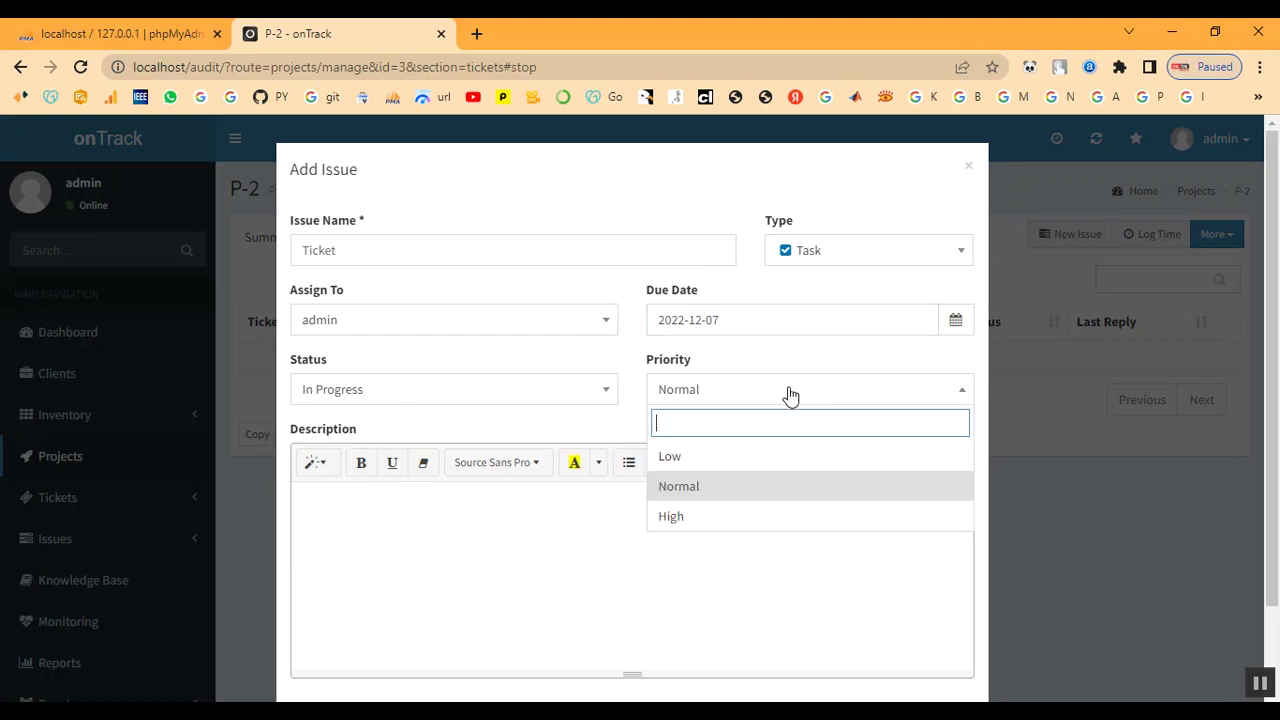
{"action": "left_click", "coordinate": [760, 518]}
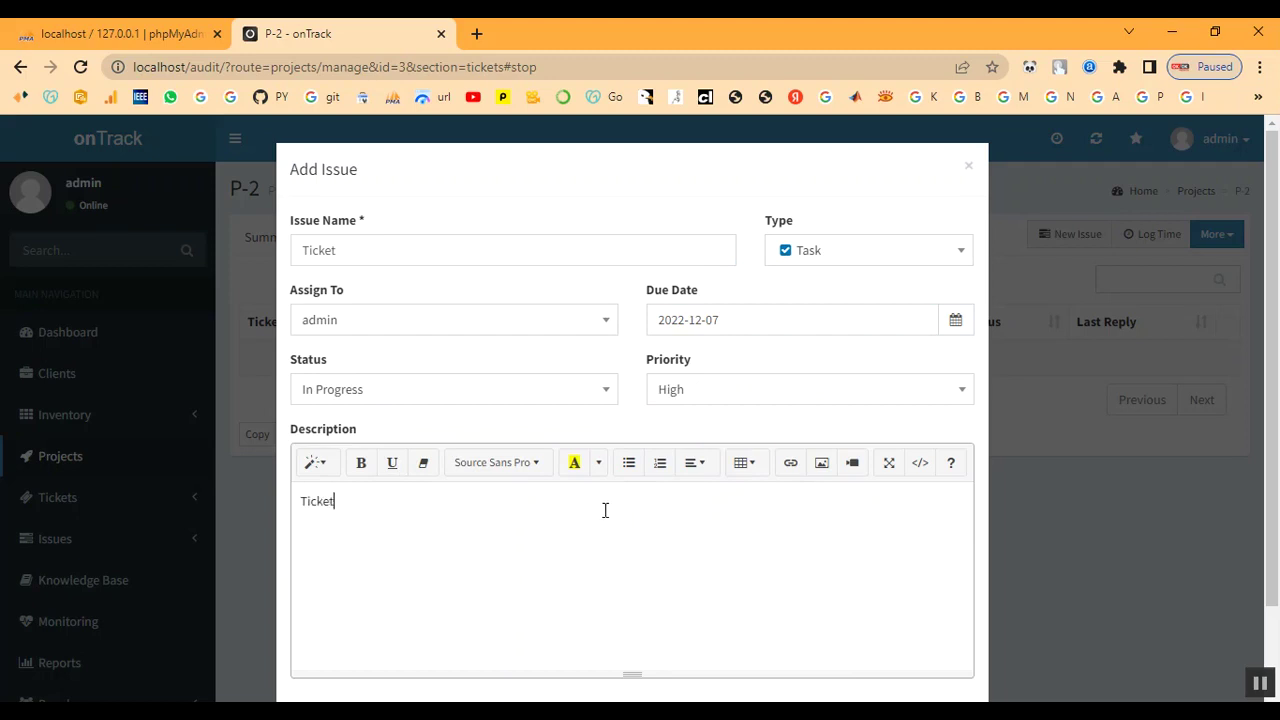
{"action": "scroll", "coordinate": [615, 500], "scroll_direction": "down", "scroll_amount": 2}
{"action": "left_click", "coordinate": [945, 648]}
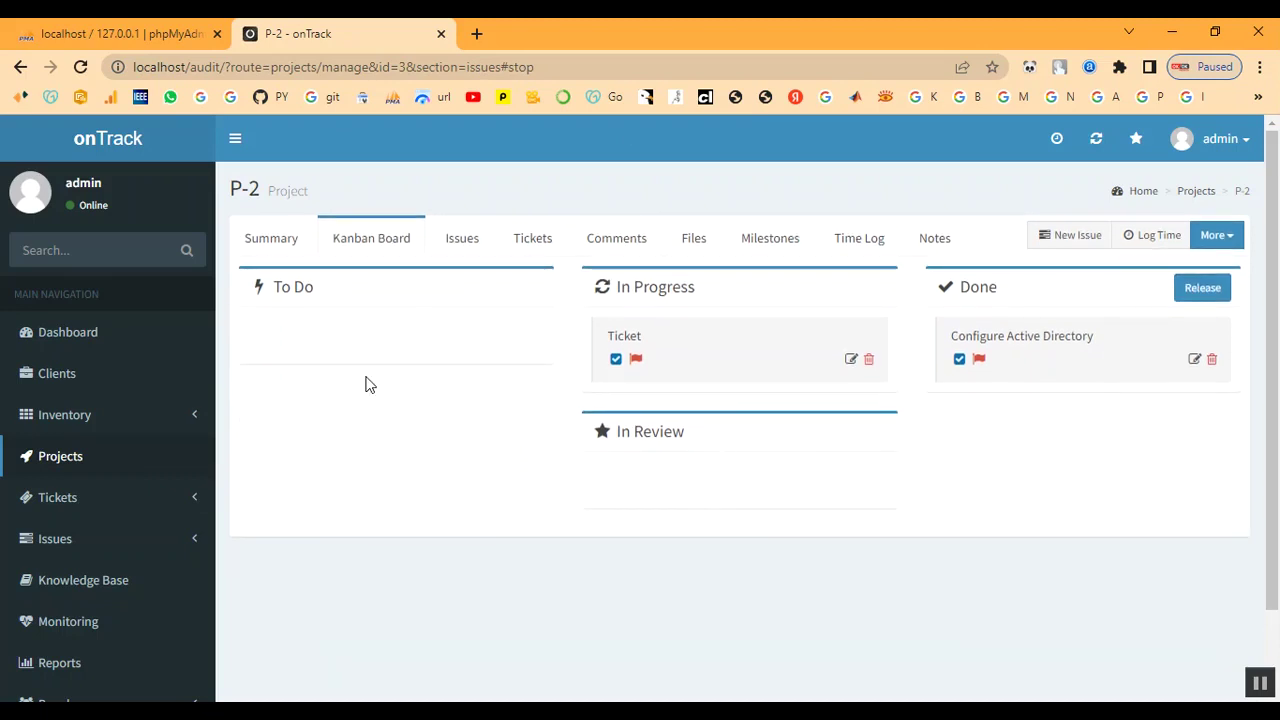
{"action": "scroll", "coordinate": [74, 560], "scroll_direction": "down", "scroll_amount": 1}
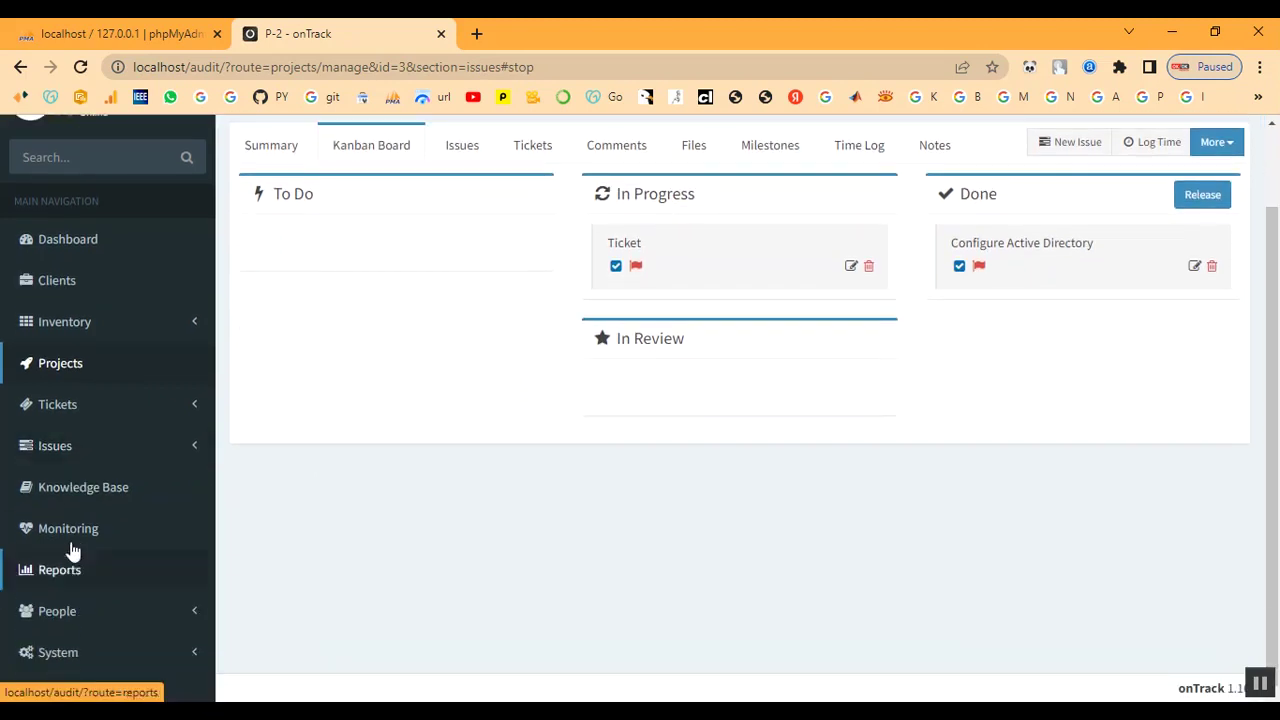
{"action": "left_click", "coordinate": [49, 414]}
Start a new support ticket from Awaiting Reply with subject Ticket
{"action": "left_click", "coordinate": [49, 443]}
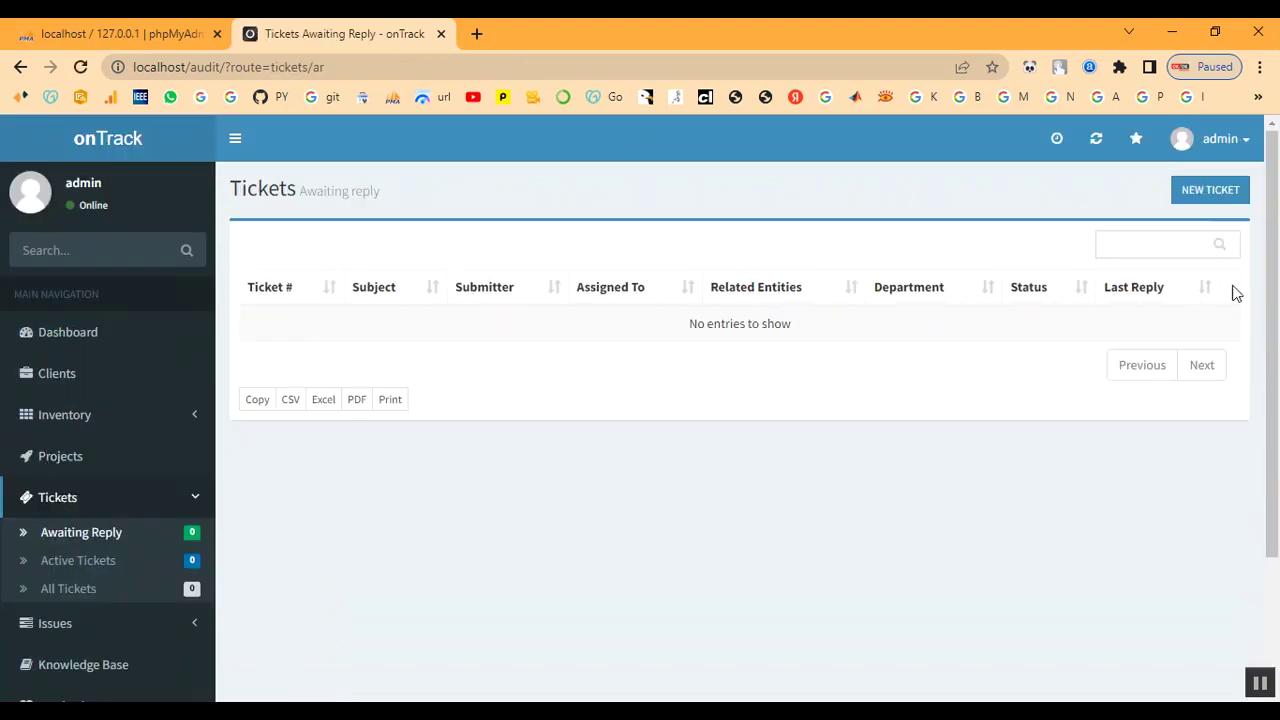
{"action": "left_click", "coordinate": [1204, 203]}
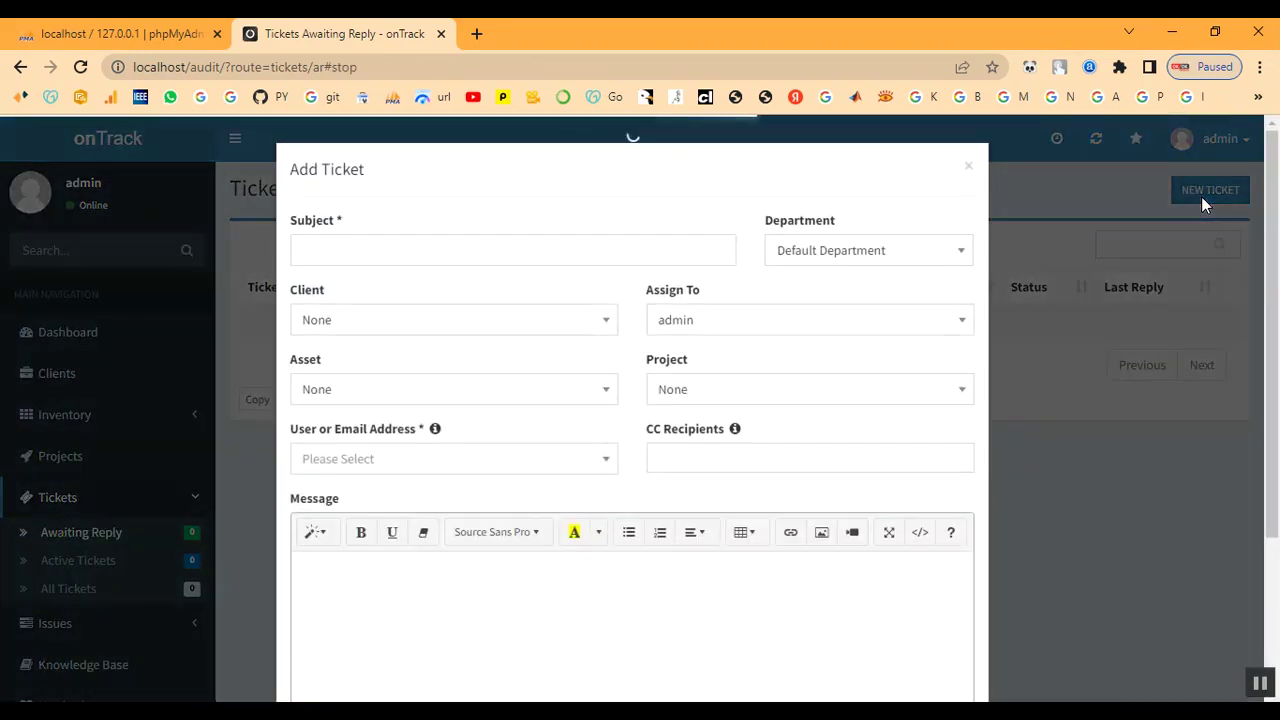
{"action": "left_click", "coordinate": [472, 252]}
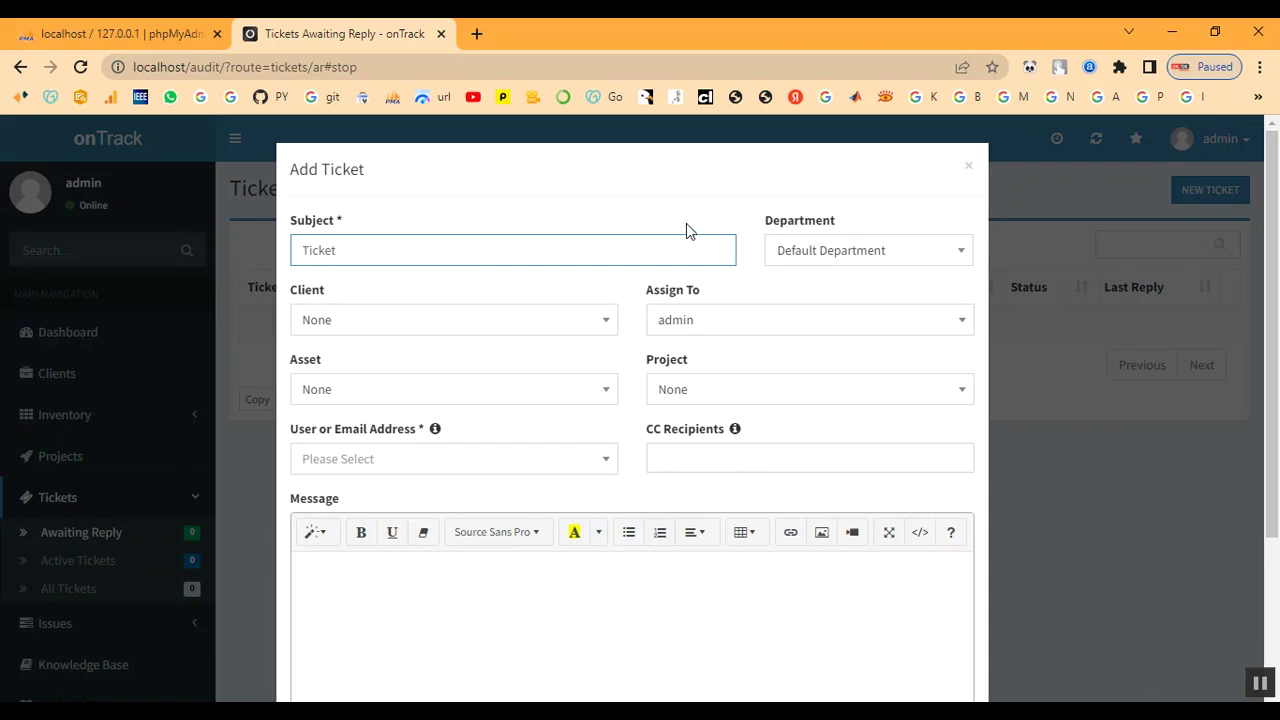
{"action": "left_click", "coordinate": [790, 252]}
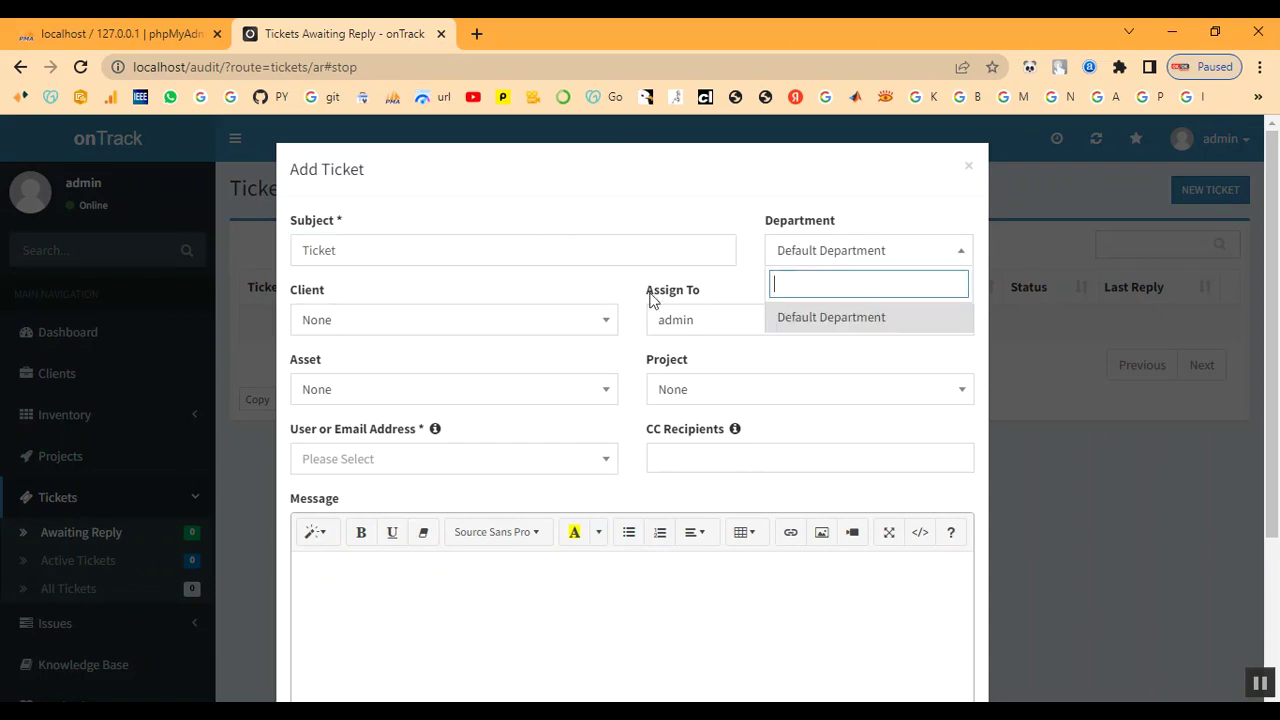
Set client Client, asset IT-TN333 Laptop, project P-2 Project, and the client's e-mail as requester
{"action": "left_click", "coordinate": [413, 333]}
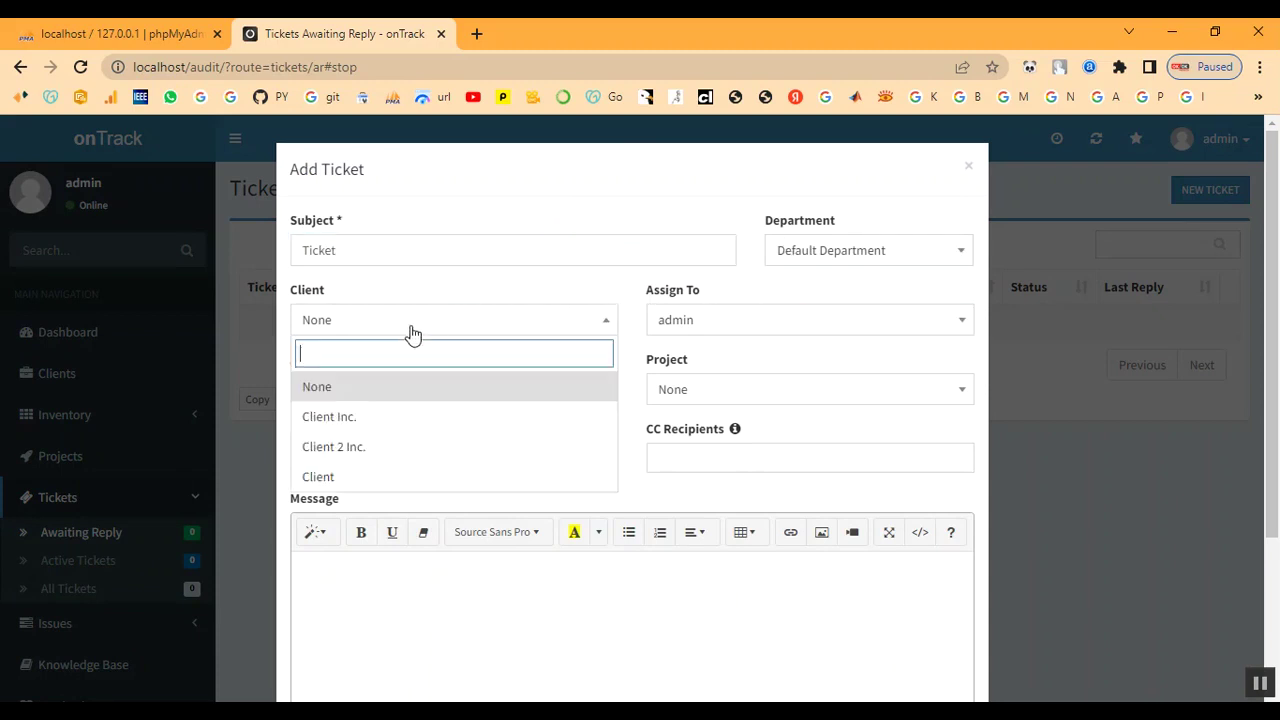
{"action": "left_click", "coordinate": [372, 478]}
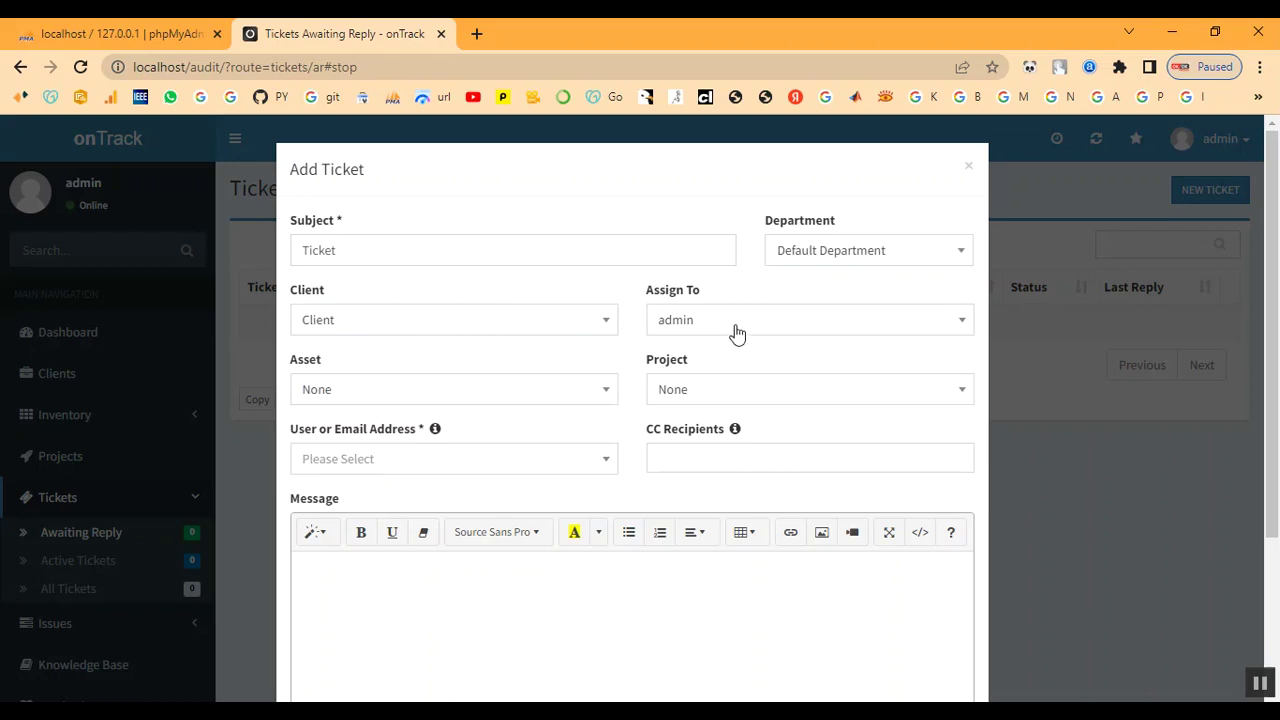
{"action": "left_click", "coordinate": [400, 395]}
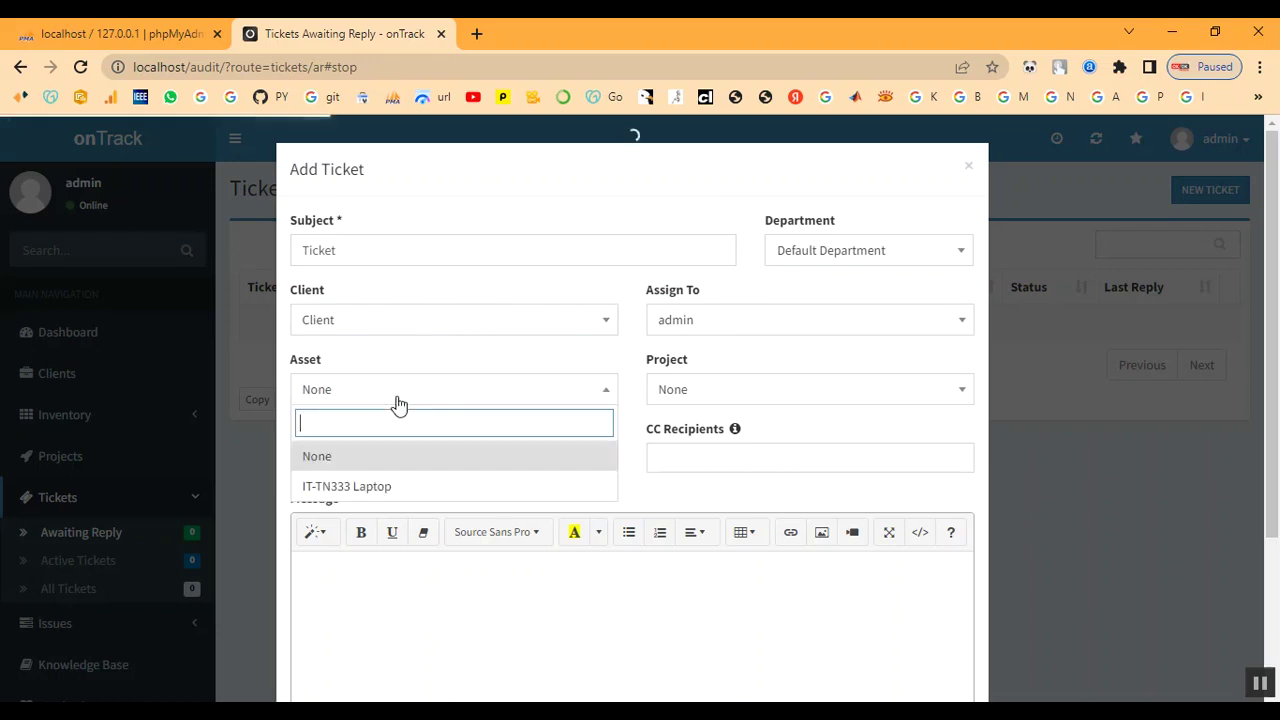
{"action": "left_click", "coordinate": [379, 487]}
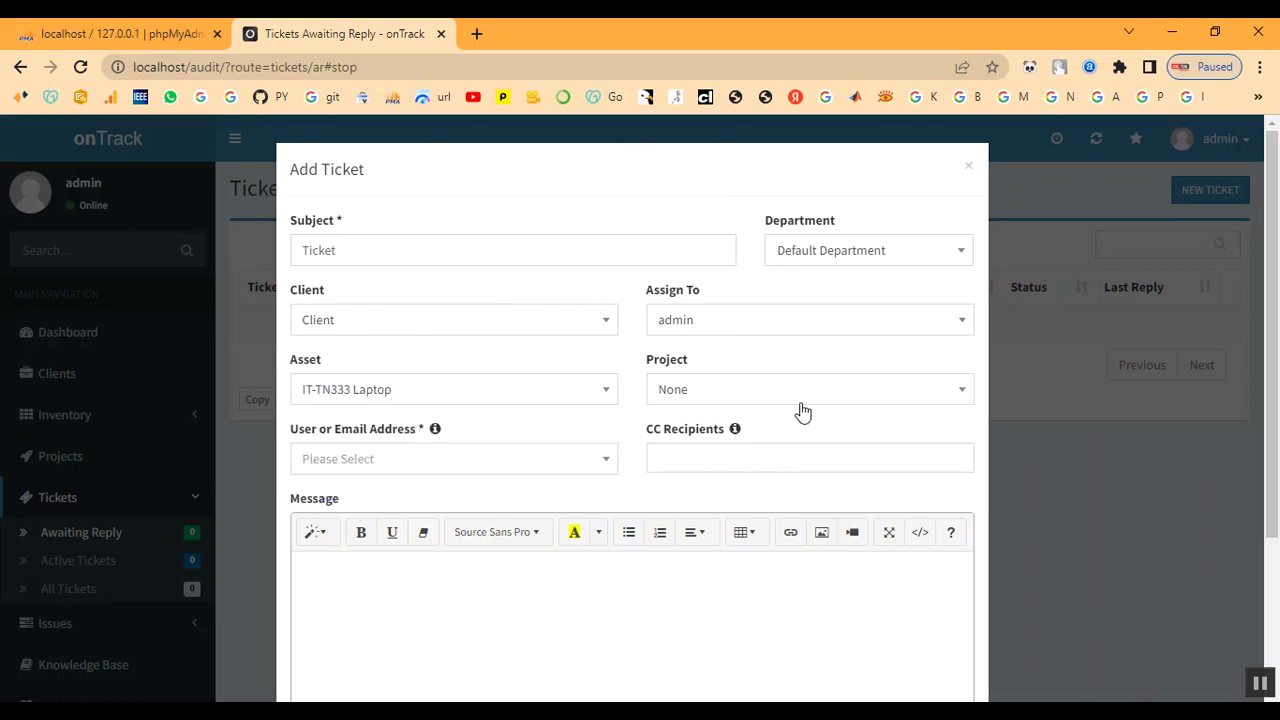
{"action": "left_click", "coordinate": [768, 398]}
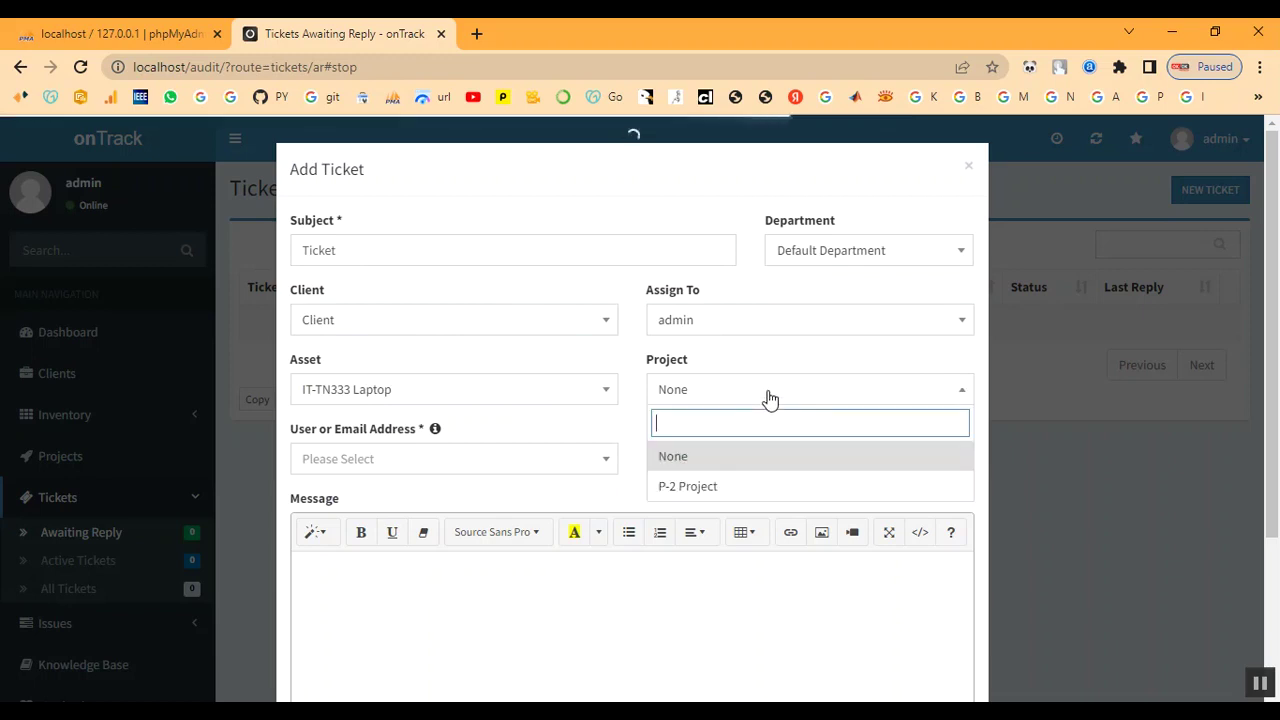
{"action": "left_click", "coordinate": [757, 487]}
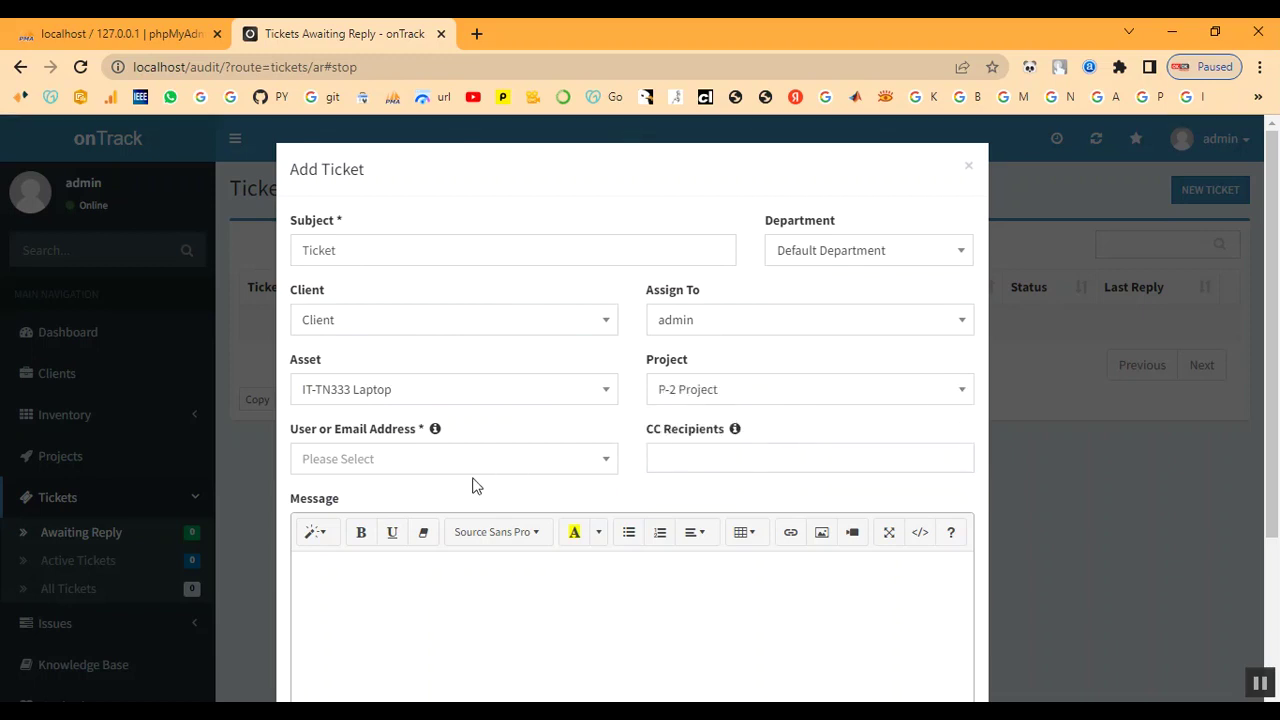
{"action": "left_click", "coordinate": [396, 466]}
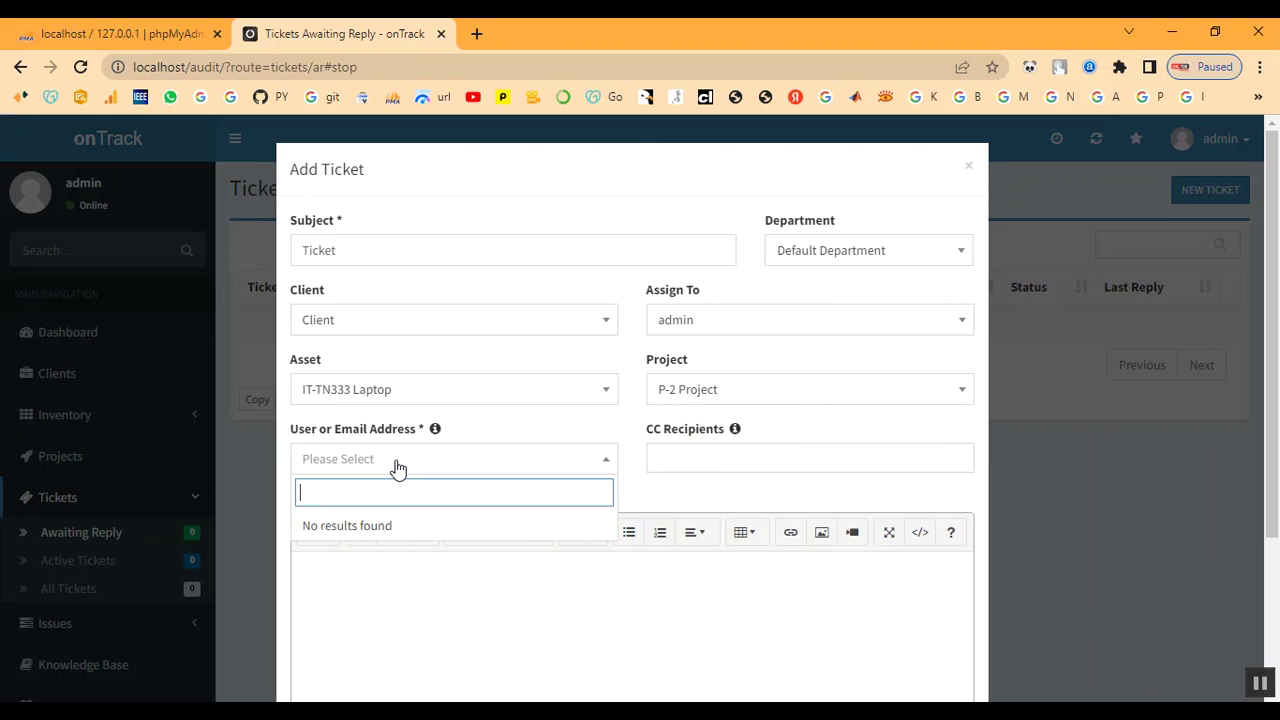
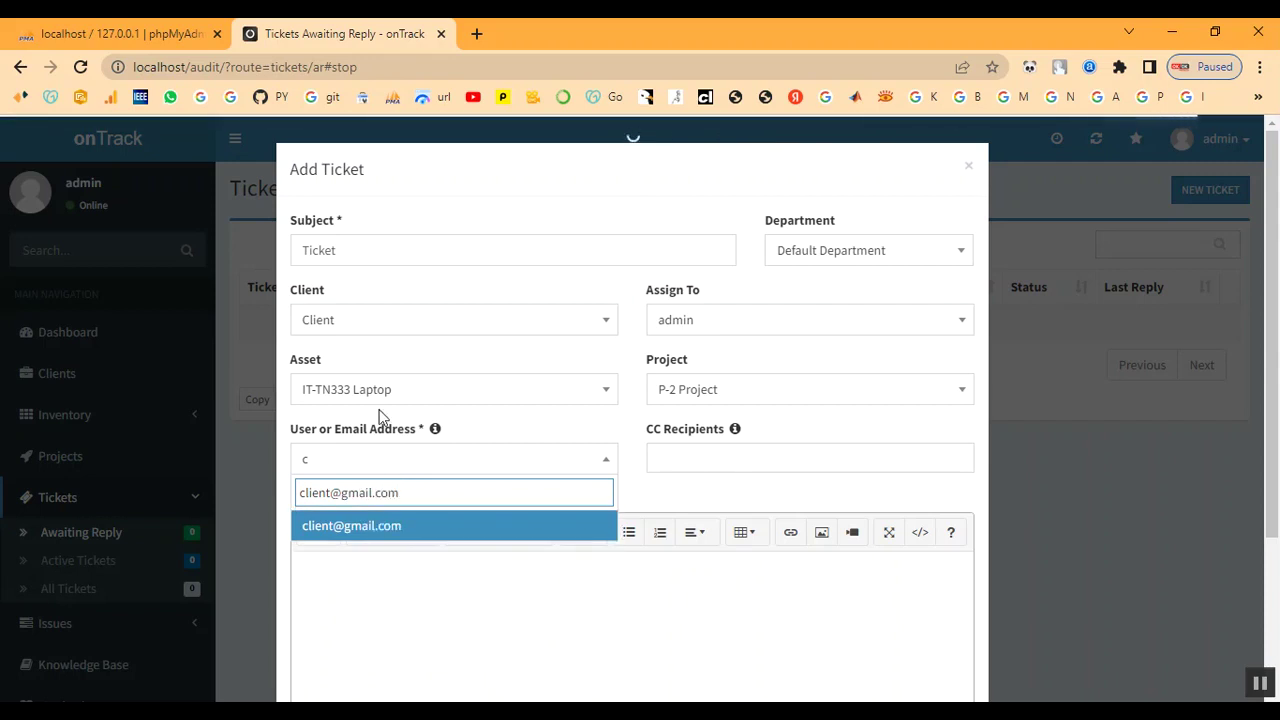
{"action": "left_click", "coordinate": [354, 532]}
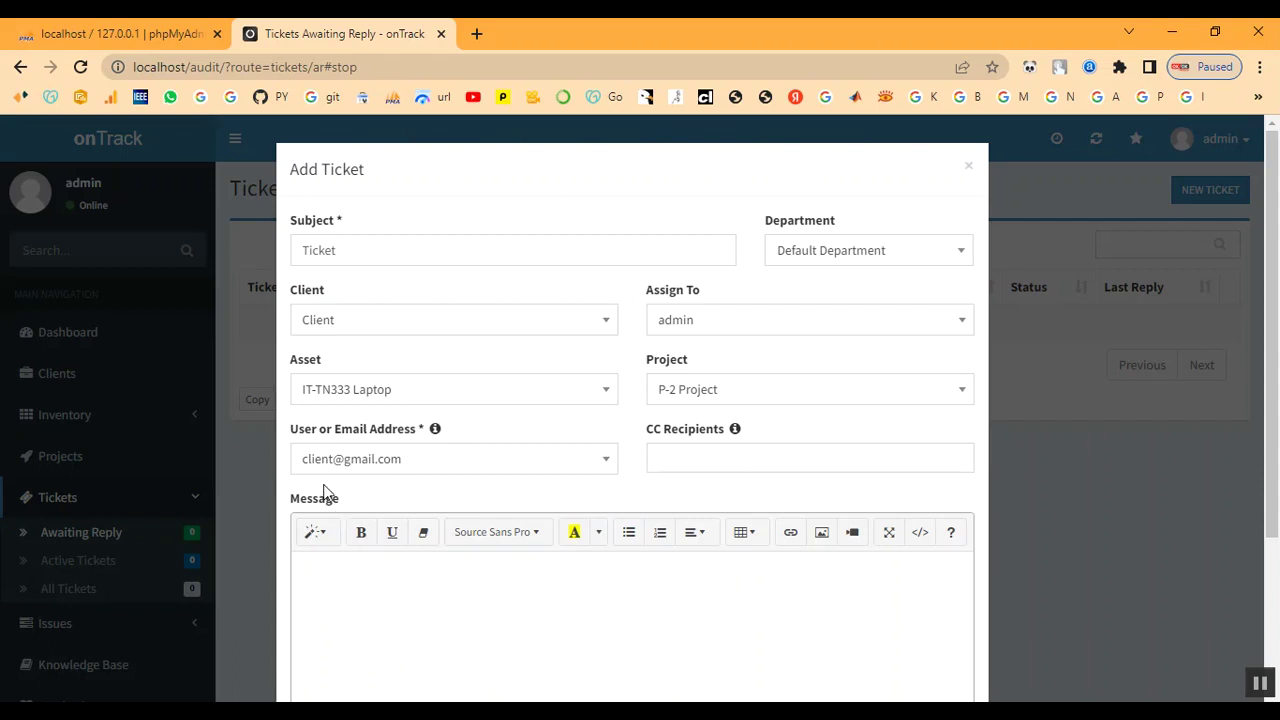
Add 1122 as a CC recipient and write the ticket message Ticket
{"action": "left_click", "coordinate": [686, 456]}
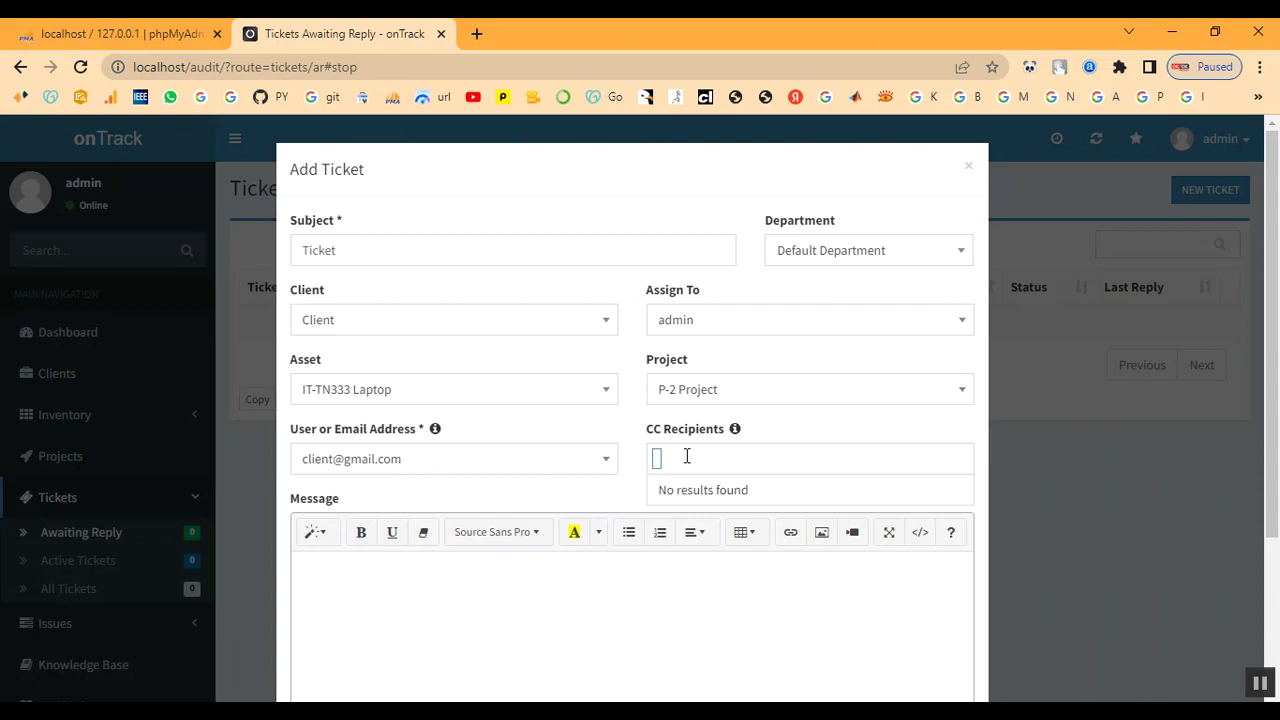
{"action": "type", "text": "123"}
{"action": "key", "text": "BackSpace"}
{"action": "key", "text": "BackSpace"}
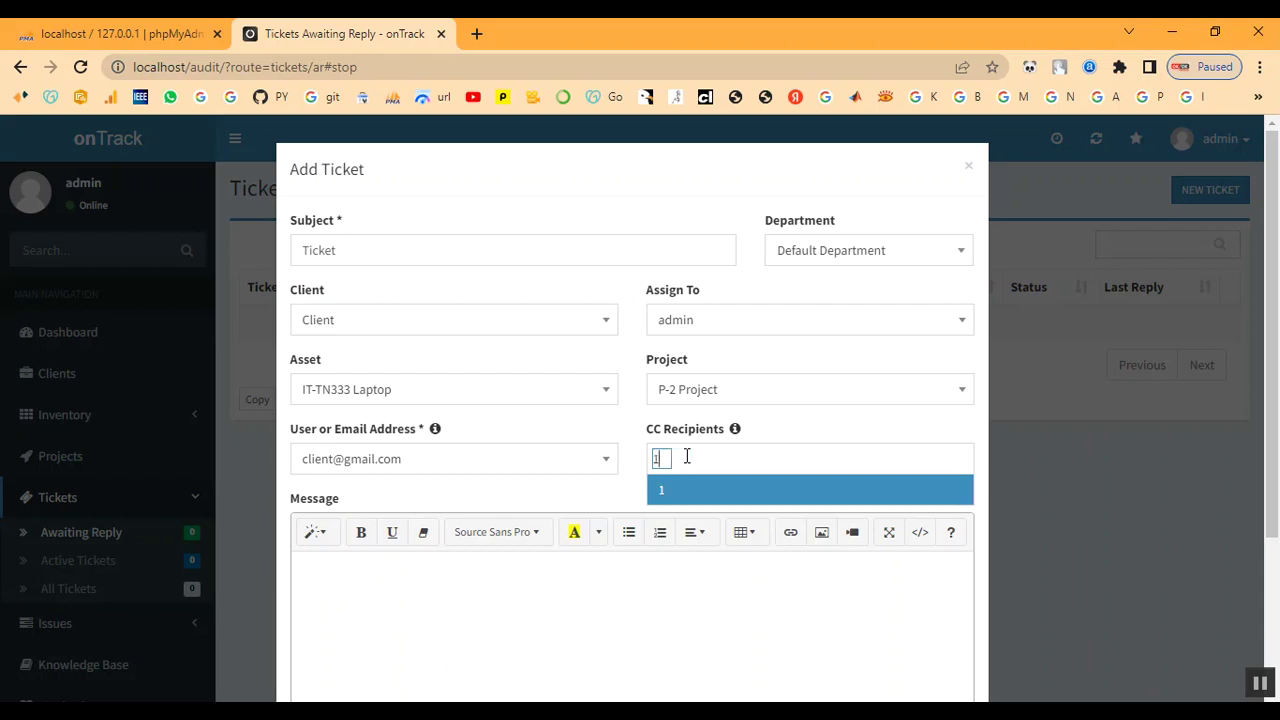
{"action": "type", "text": "122"}
{"action": "left_click", "coordinate": [689, 491]}
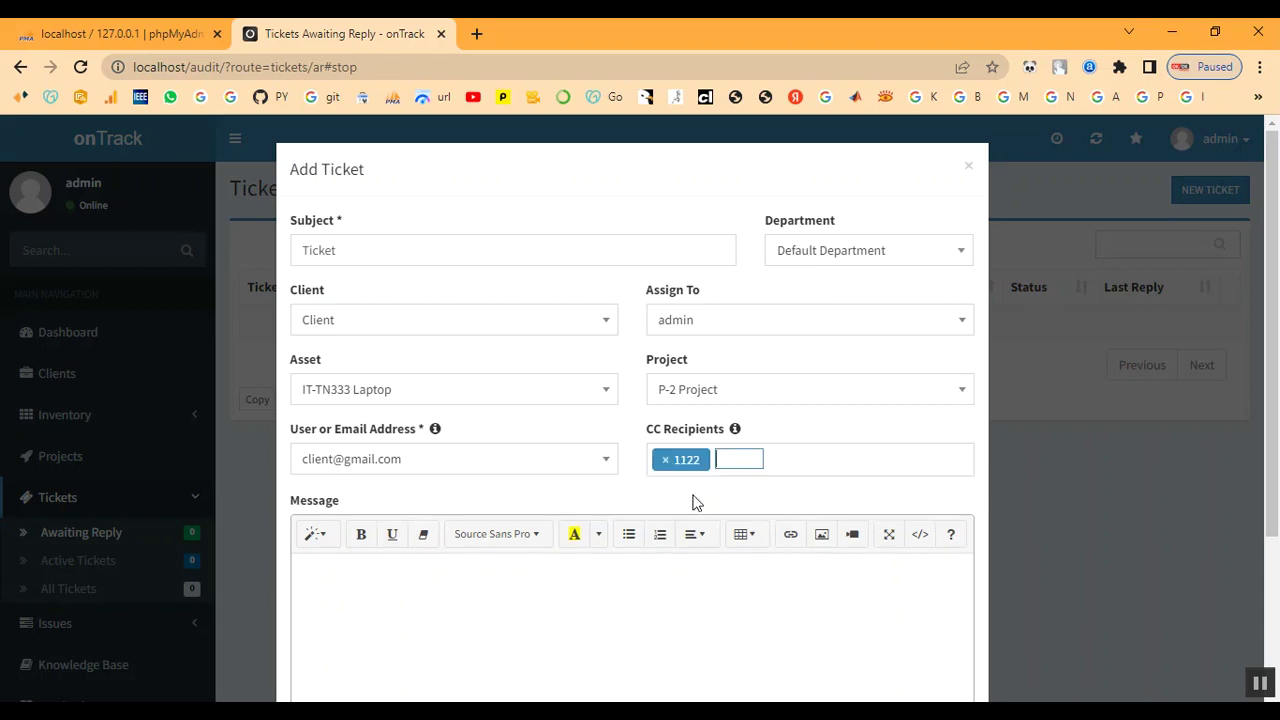
{"action": "scroll", "coordinate": [694, 497], "scroll_direction": "down", "scroll_amount": 1}
{"action": "left_click", "coordinate": [569, 537]}
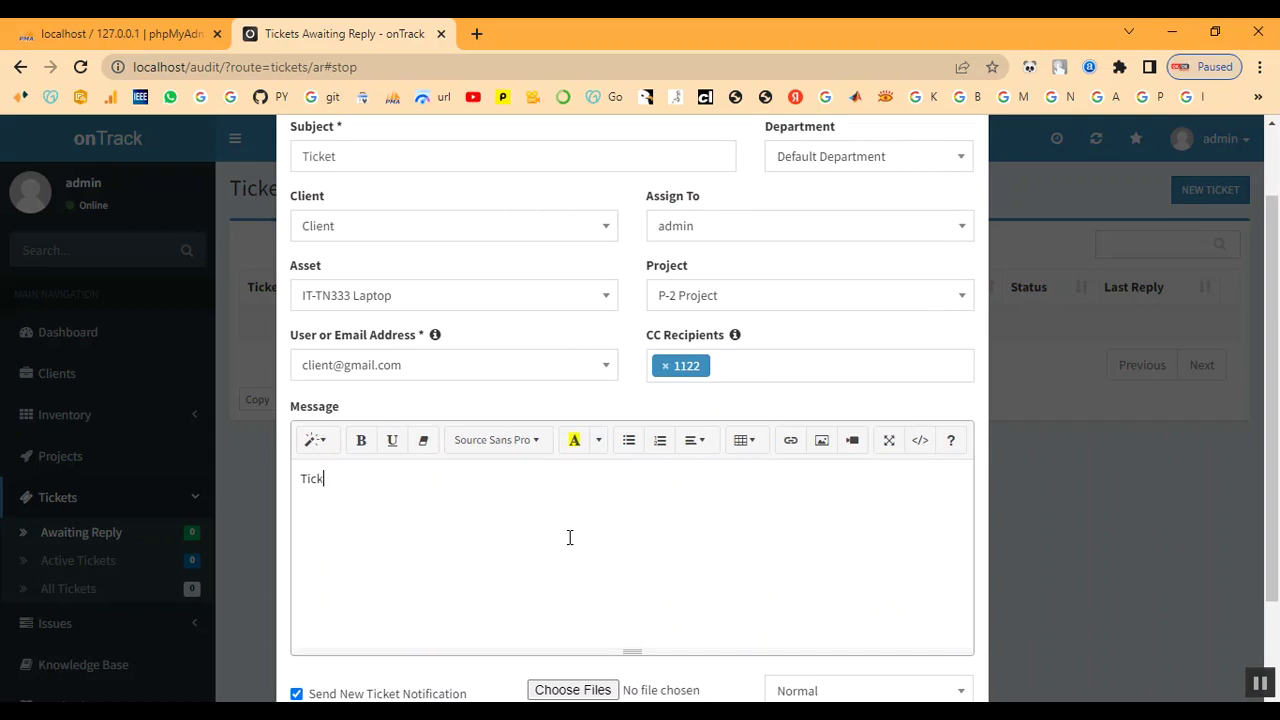
{"action": "scroll", "coordinate": [749, 492], "scroll_direction": "down", "scroll_amount": 2}
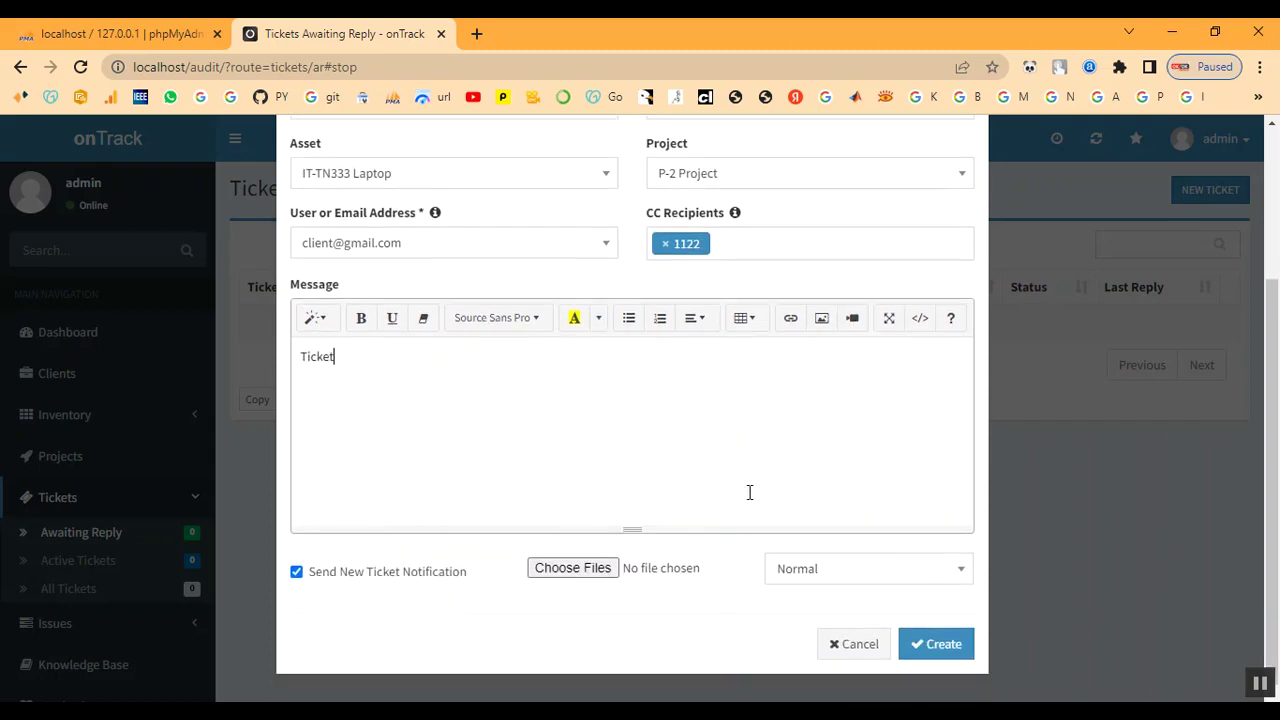
Attach bg.jpg, set the ticket priority to High and submit it
{"action": "left_click", "coordinate": [567, 577]}
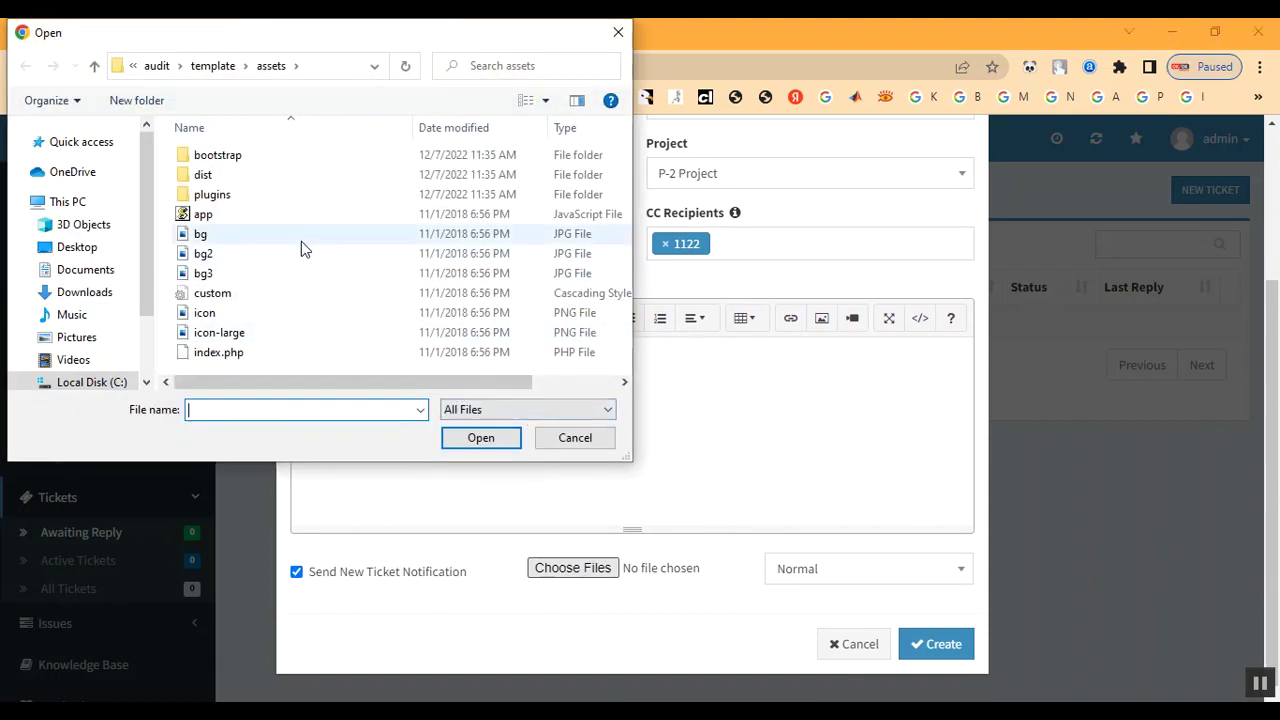
{"action": "double_click", "coordinate": [301, 241]}
{"action": "left_click", "coordinate": [826, 570]}
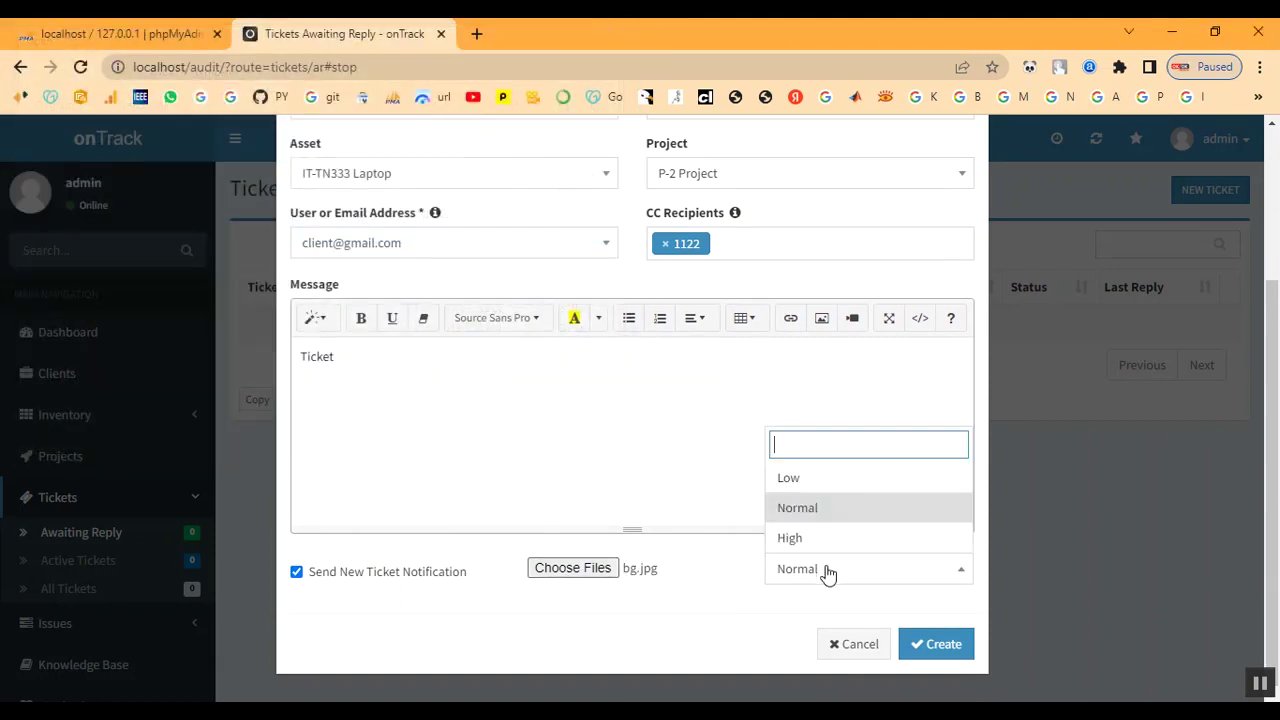
{"action": "left_click", "coordinate": [826, 539]}
{"action": "left_click", "coordinate": [938, 648]}
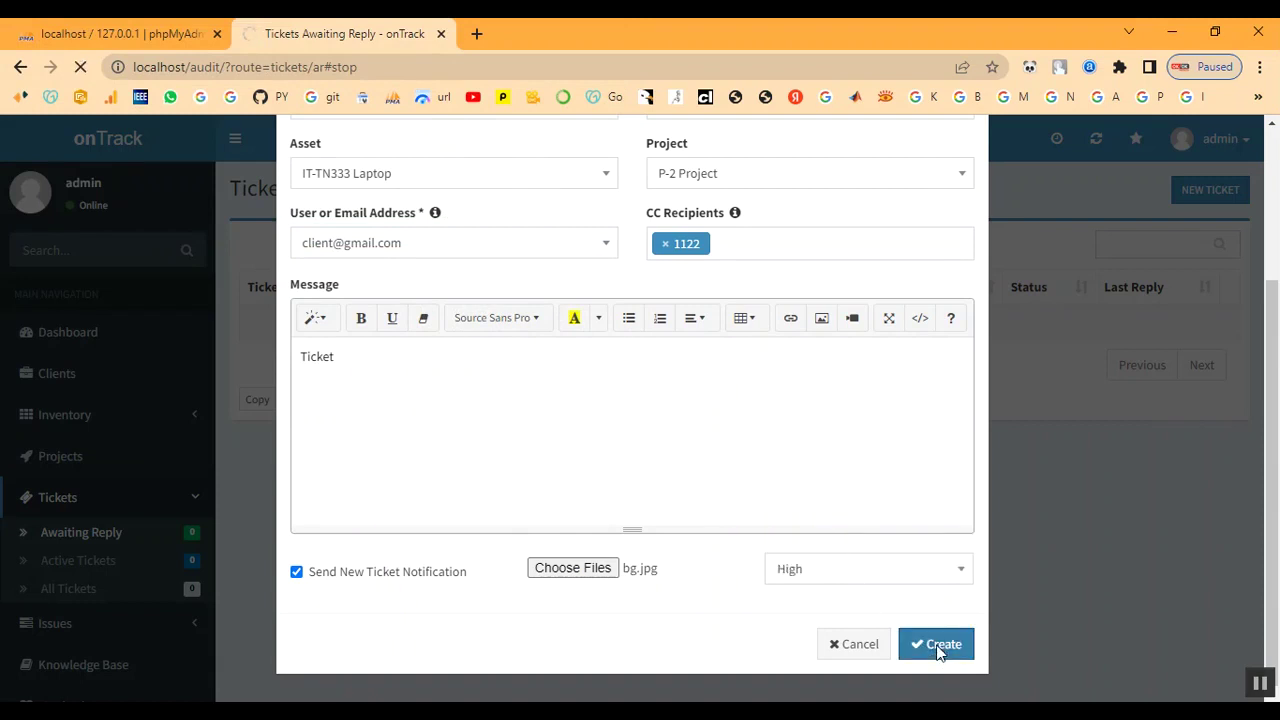
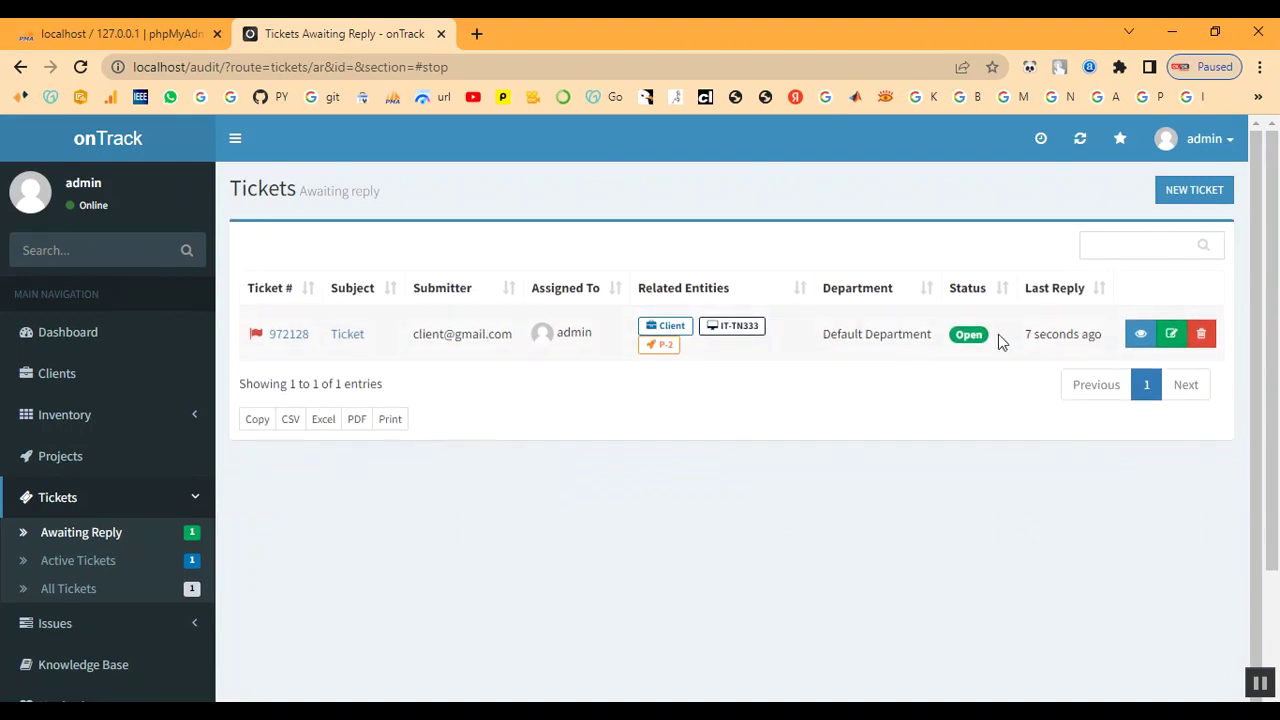
Look over ticket 972128 and project P-2's tickets, then list tickets awaiting reply
{"action": "left_click", "coordinate": [357, 344]}
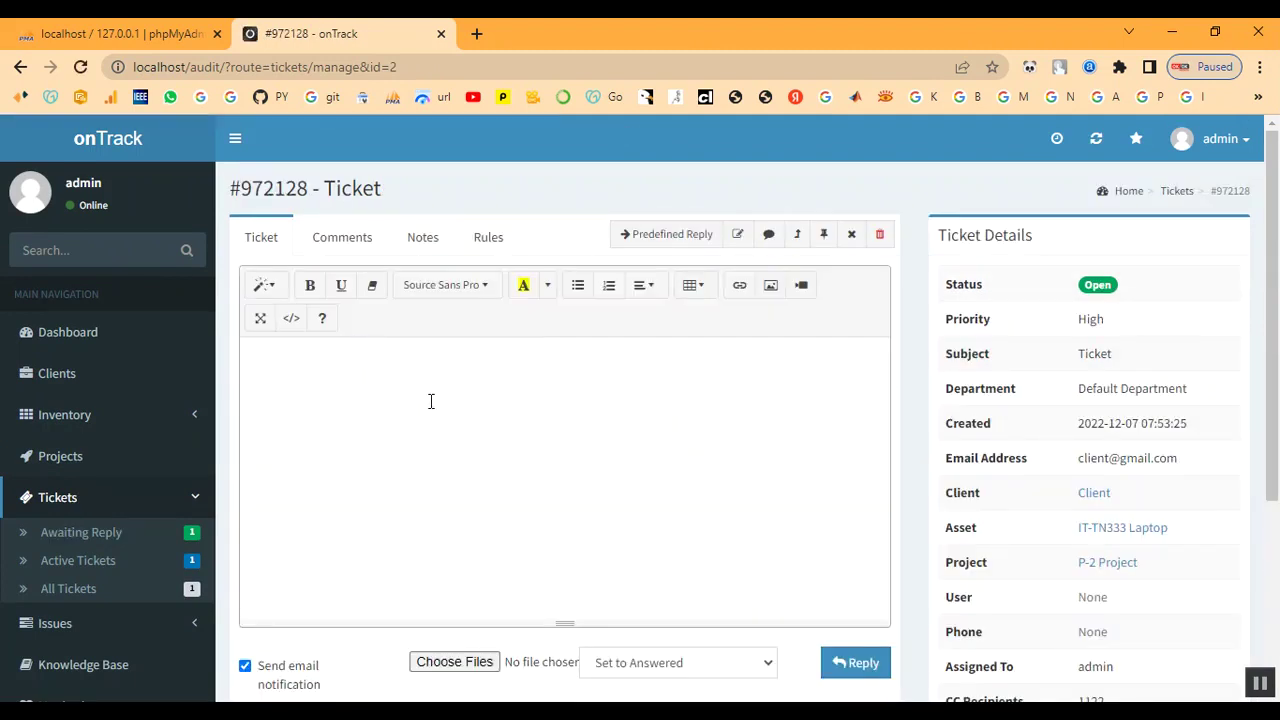
{"action": "scroll", "coordinate": [428, 400], "scroll_direction": "down", "scroll_amount": 3}
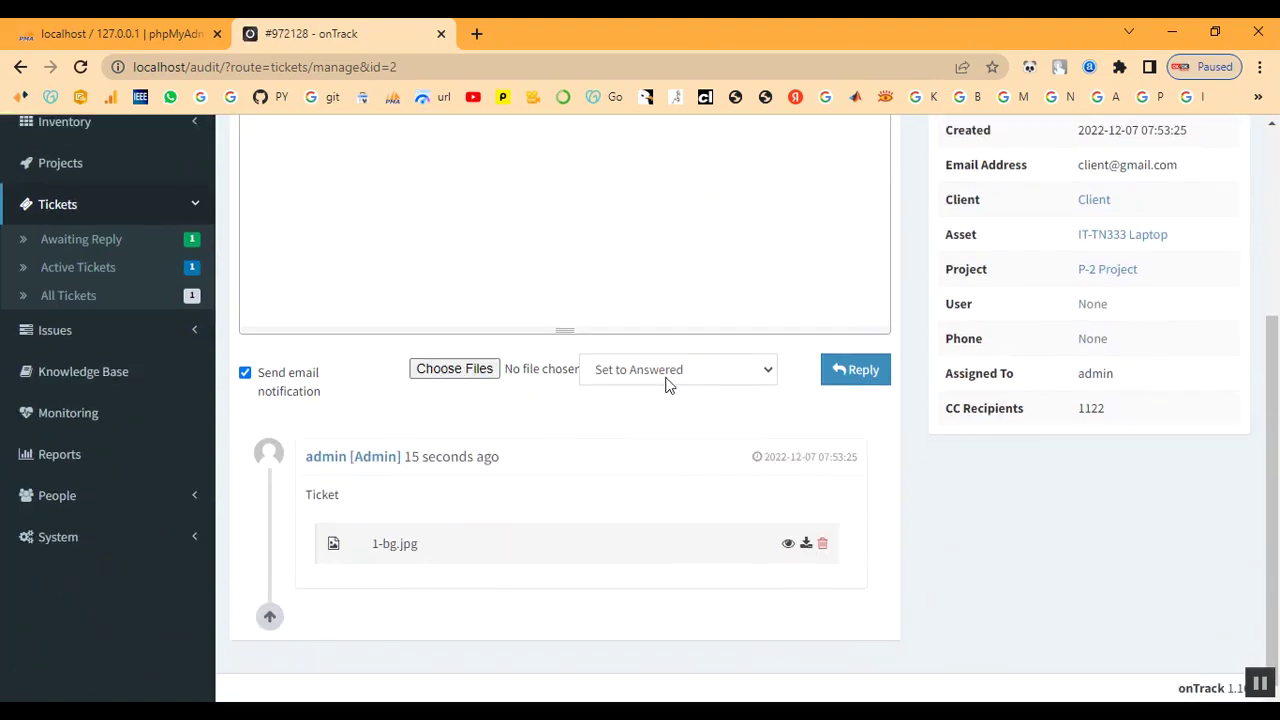
{"action": "scroll", "coordinate": [668, 385], "scroll_direction": "up", "scroll_amount": 3}
{"action": "left_click", "coordinate": [86, 453]}
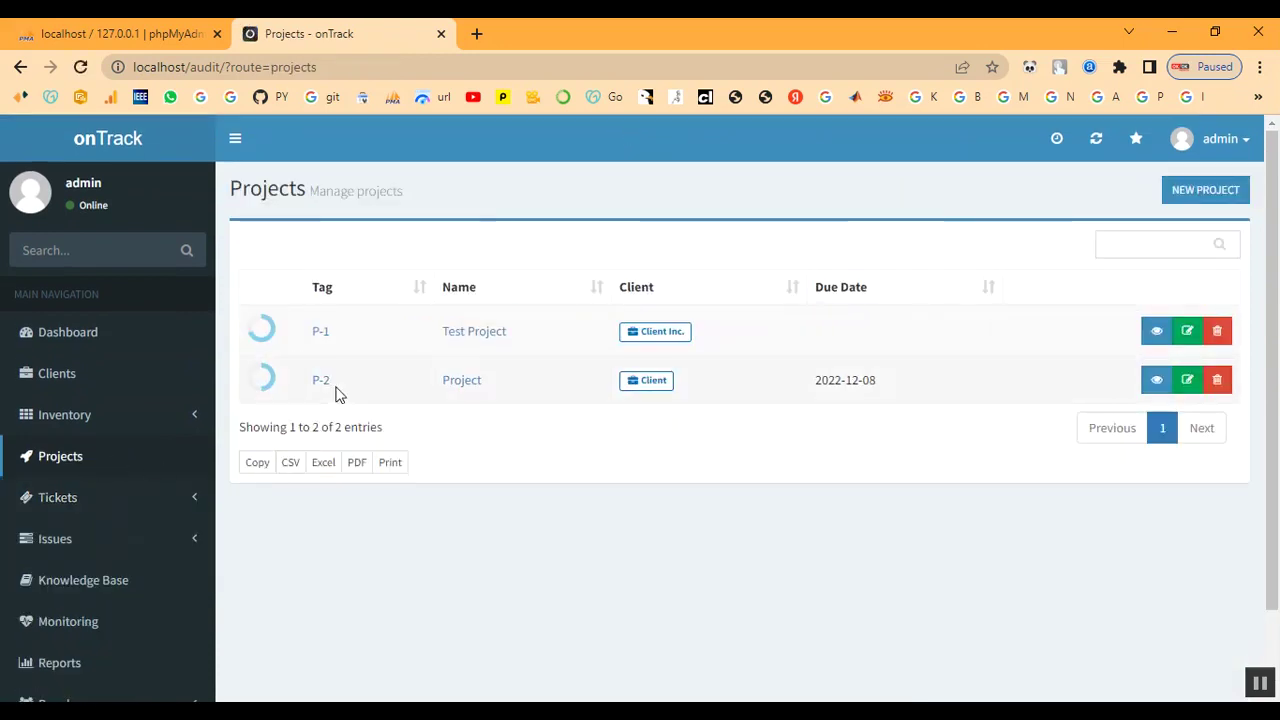
{"action": "left_click", "coordinate": [322, 384]}
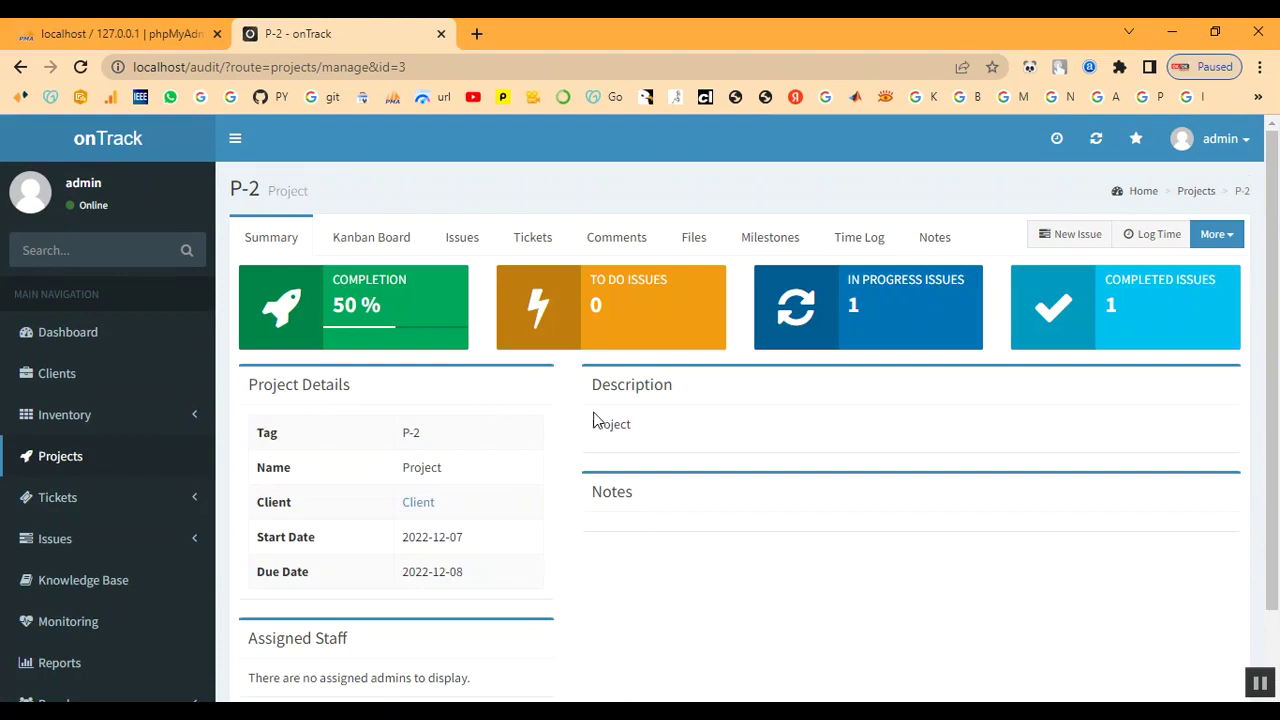
{"action": "scroll", "coordinate": [595, 420], "scroll_direction": "down", "scroll_amount": 1}
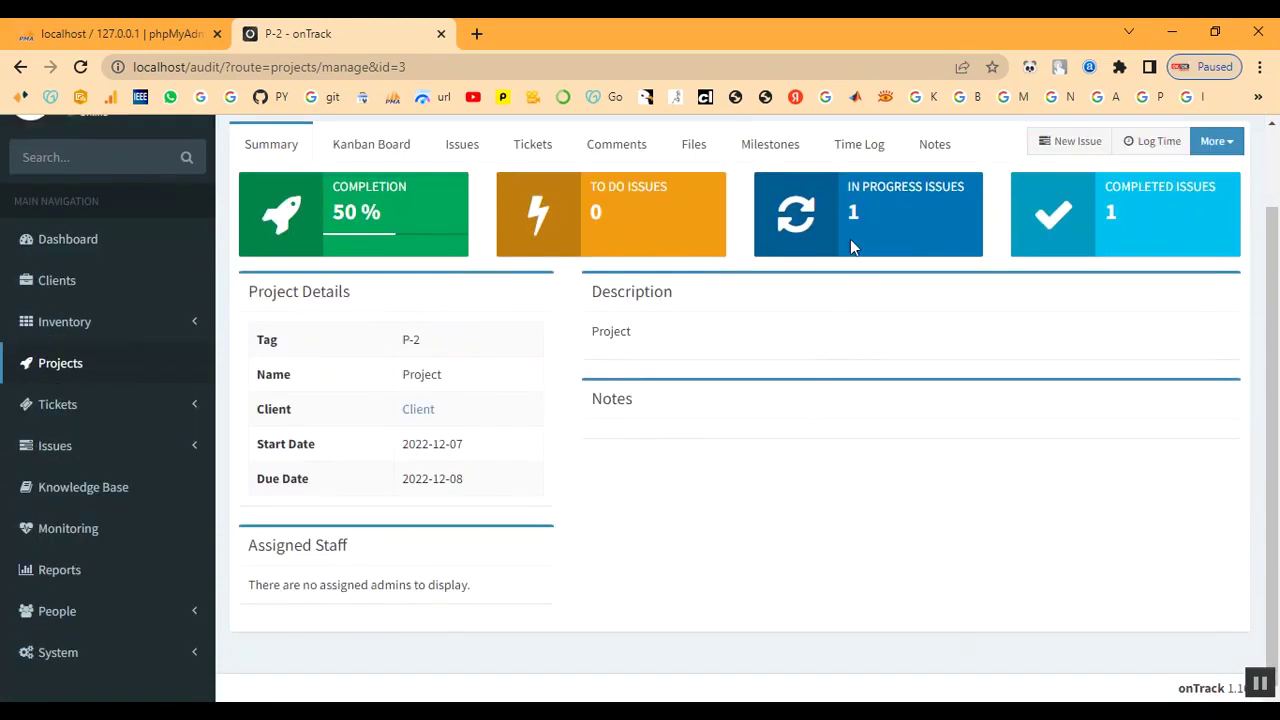
{"action": "left_click", "coordinate": [527, 145]}
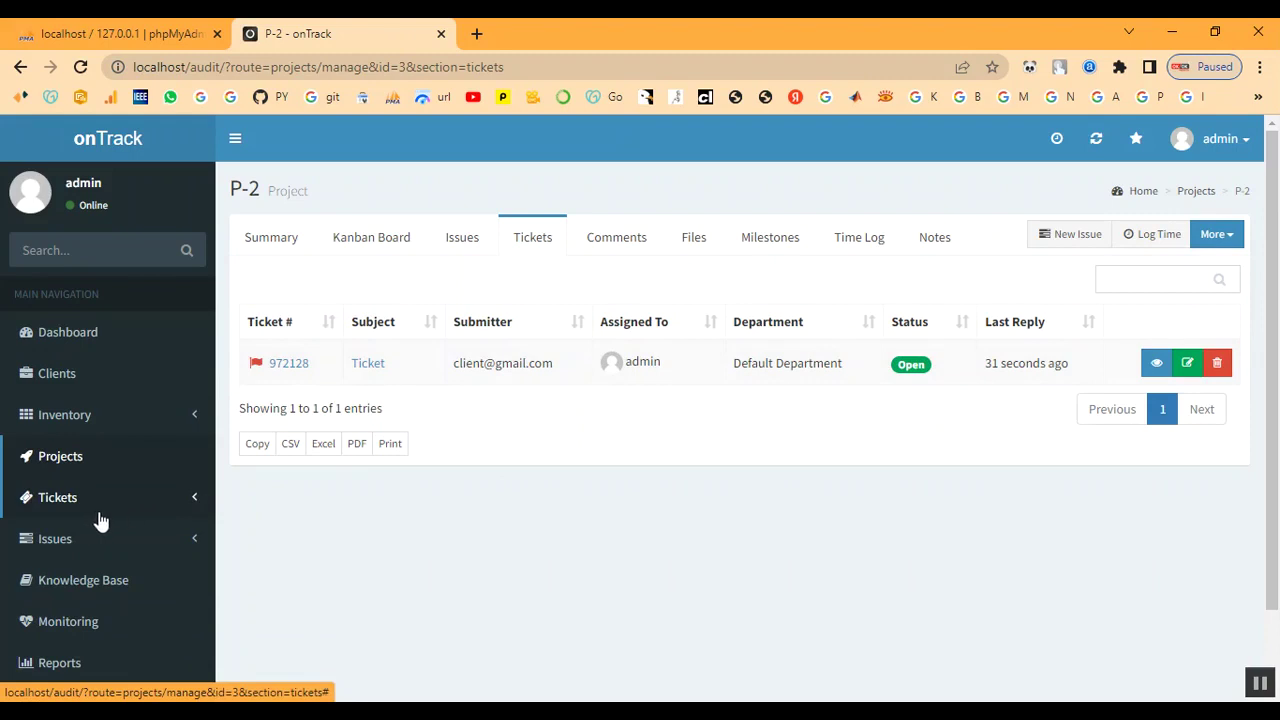
{"action": "scroll", "coordinate": [102, 487], "scroll_direction": "down", "scroll_amount": 1}
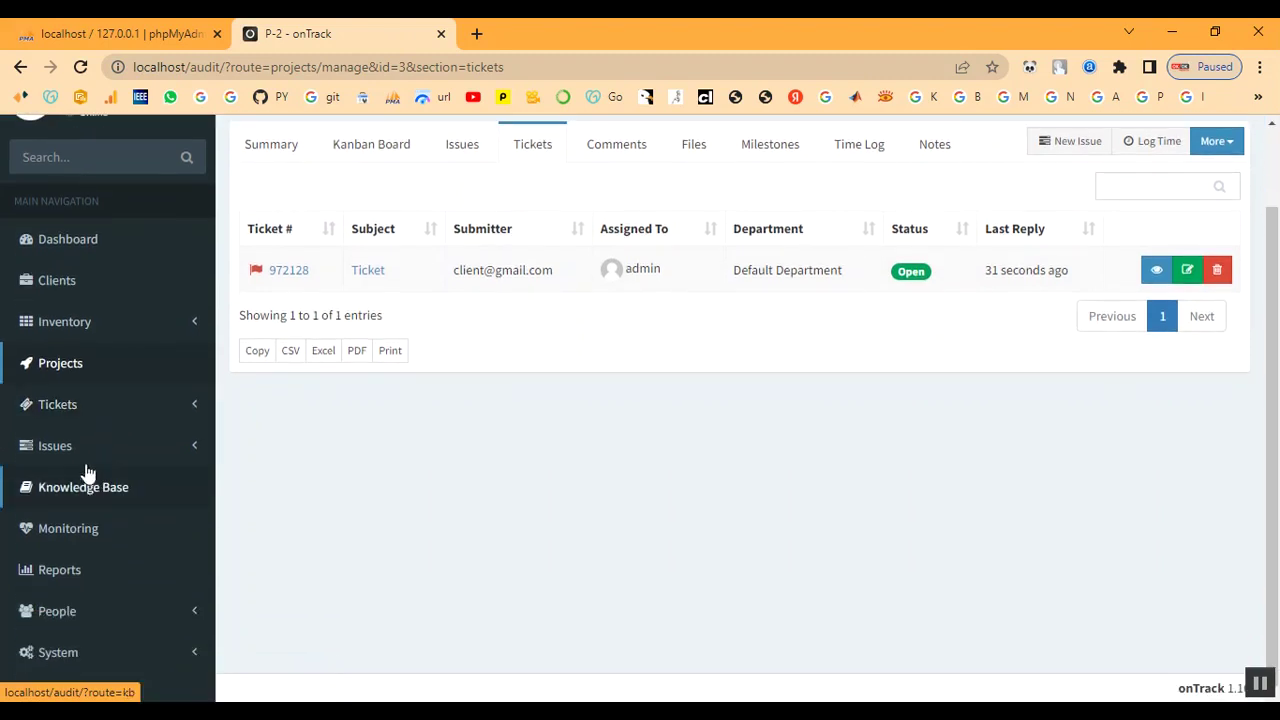
{"action": "left_click", "coordinate": [58, 405]}
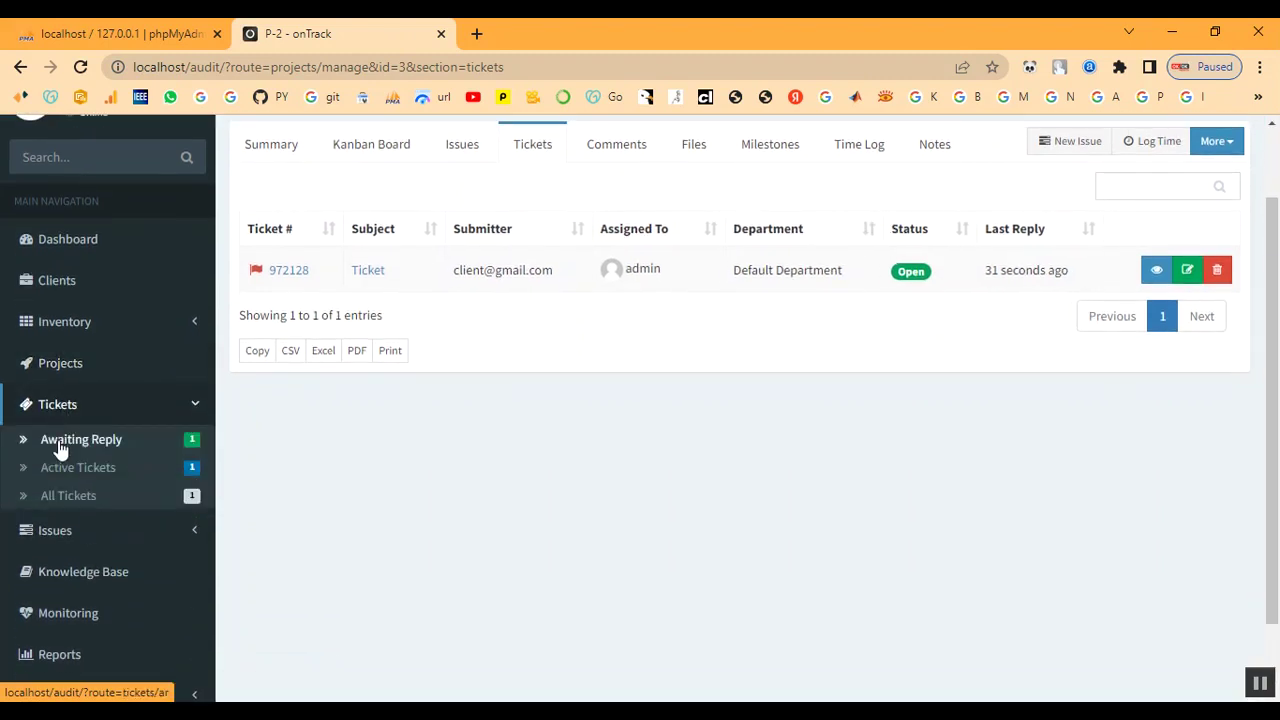
{"action": "left_click", "coordinate": [60, 440]}
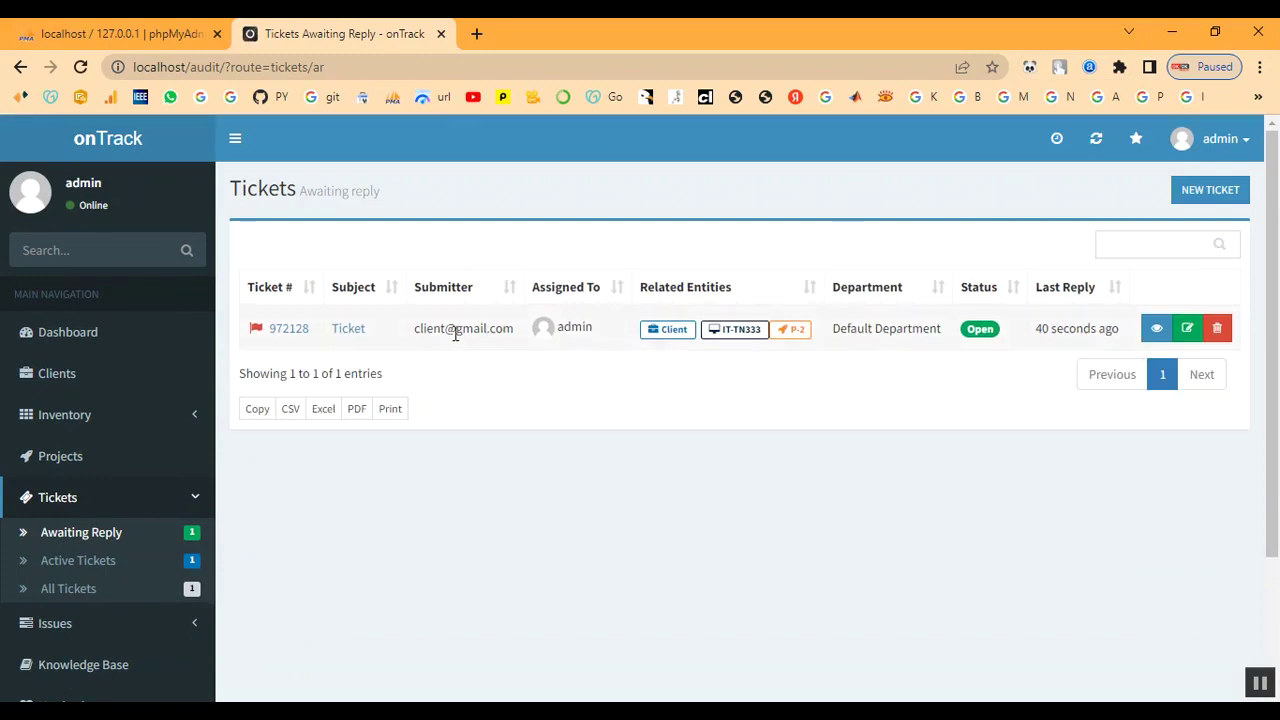
Reply to ticket 972128 with bg2.jpg attached, keeping the status Answered
{"action": "left_click", "coordinate": [342, 342]}
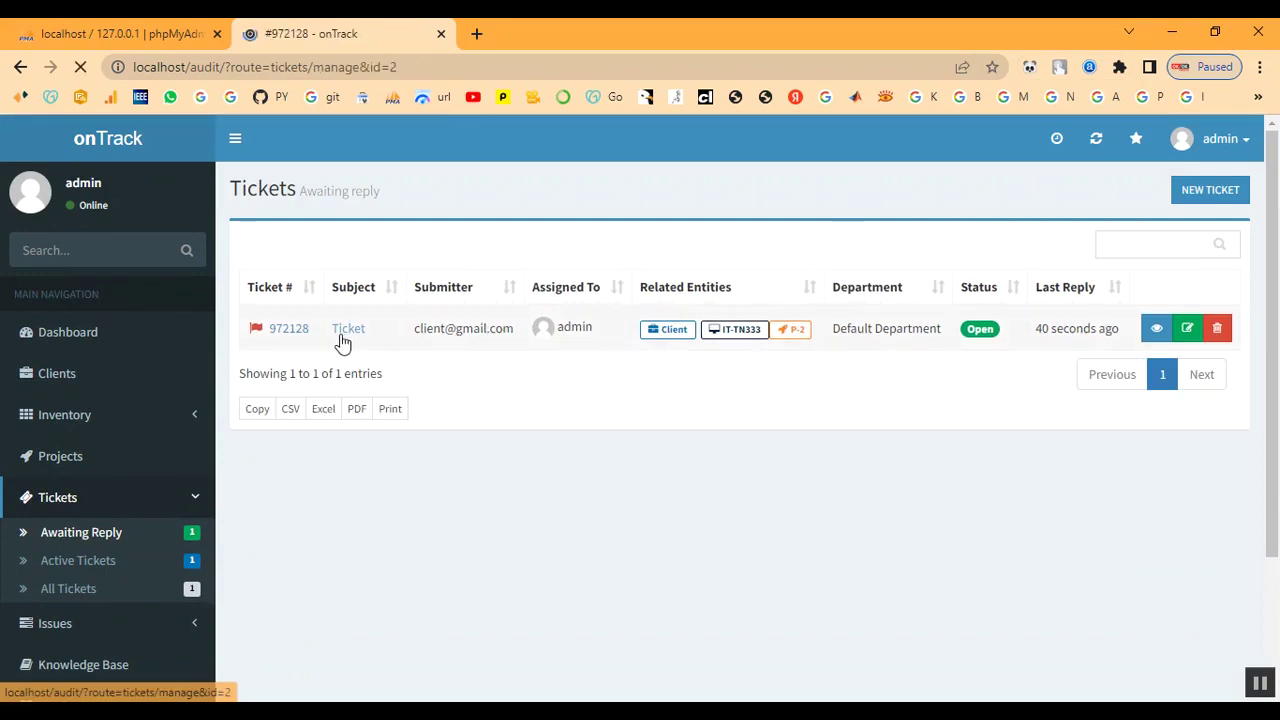
{"action": "scroll", "coordinate": [450, 408], "scroll_direction": "down", "scroll_amount": 2}
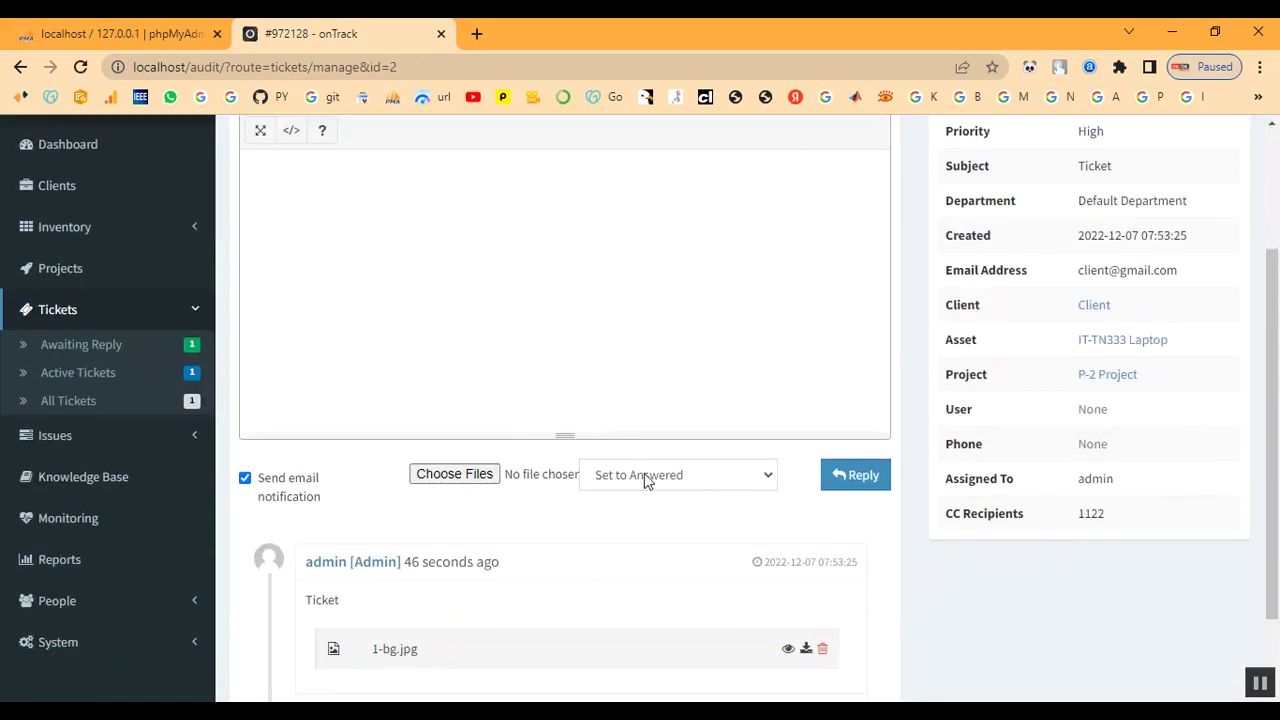
{"action": "left_click", "coordinate": [652, 480]}
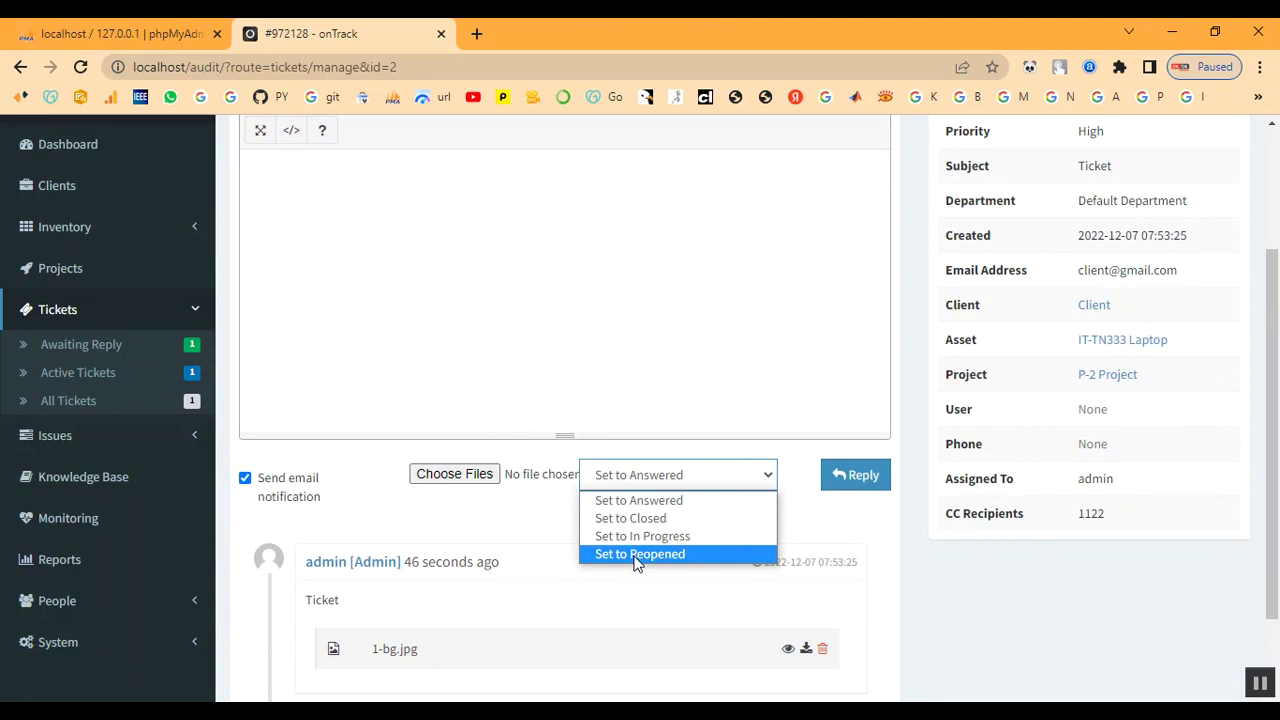
{"action": "left_click", "coordinate": [633, 504]}
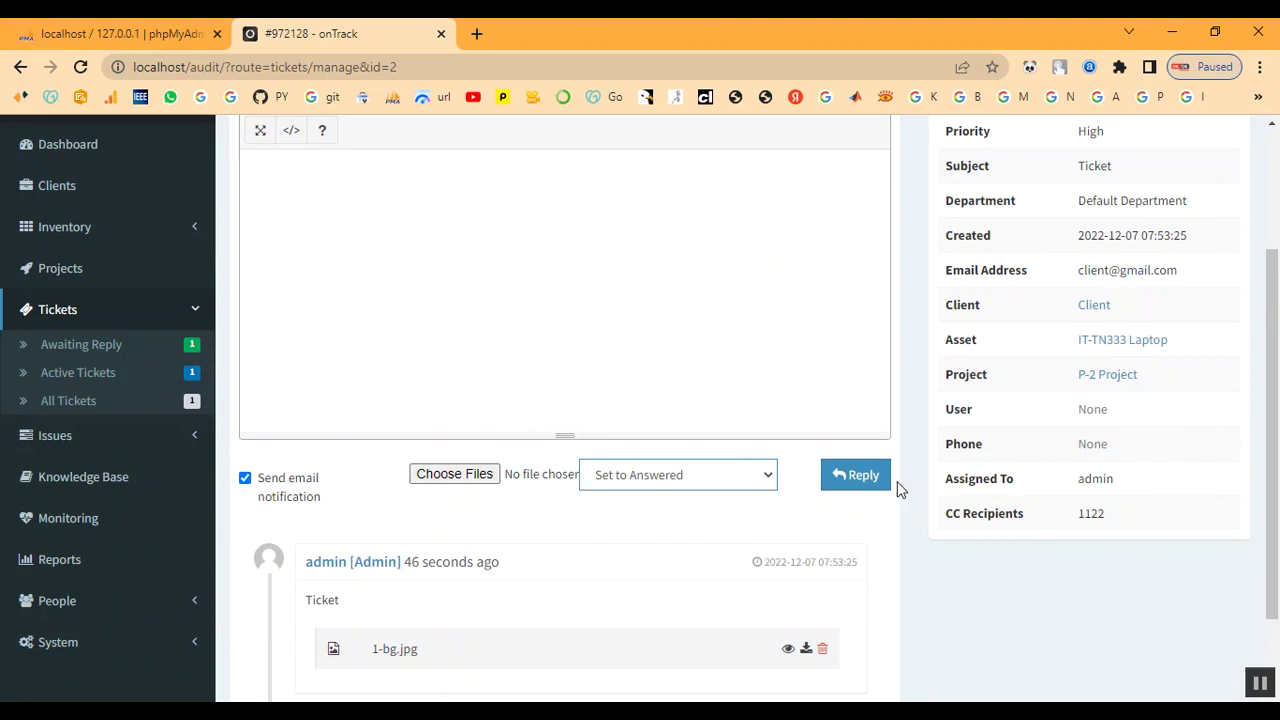
{"action": "left_click", "coordinate": [462, 475]}
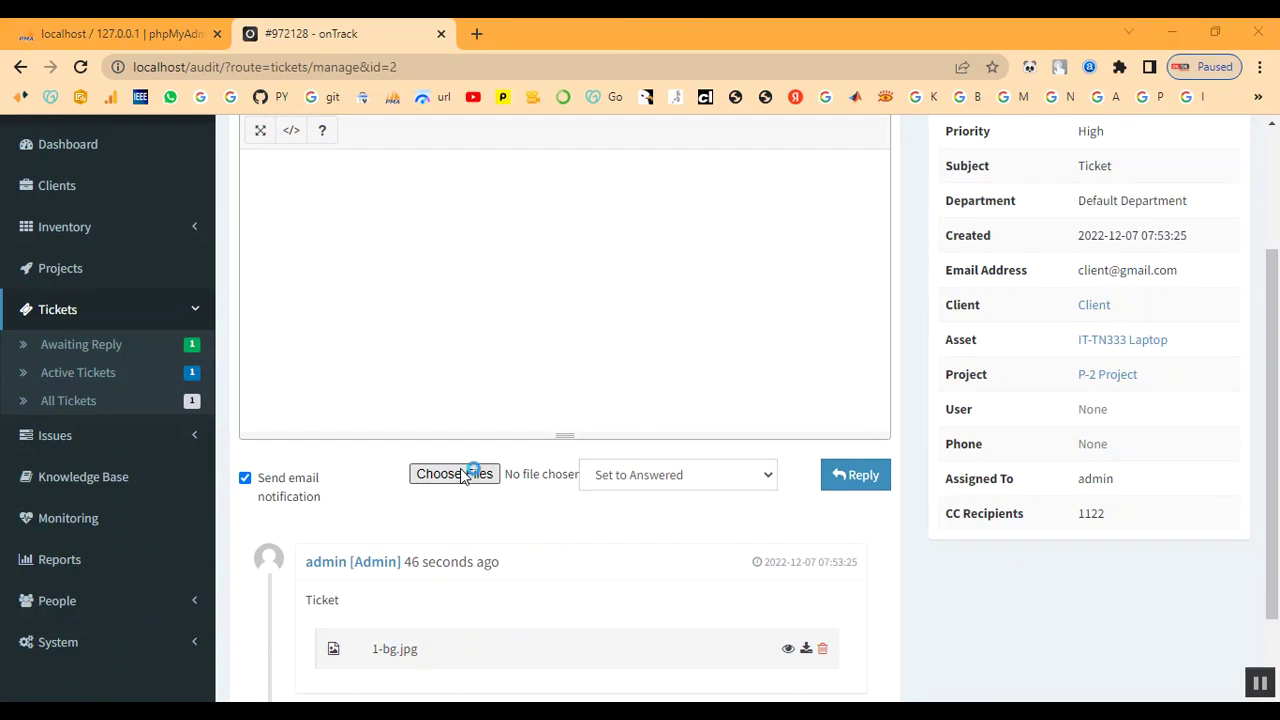
{"action": "left_click", "coordinate": [223, 254]}
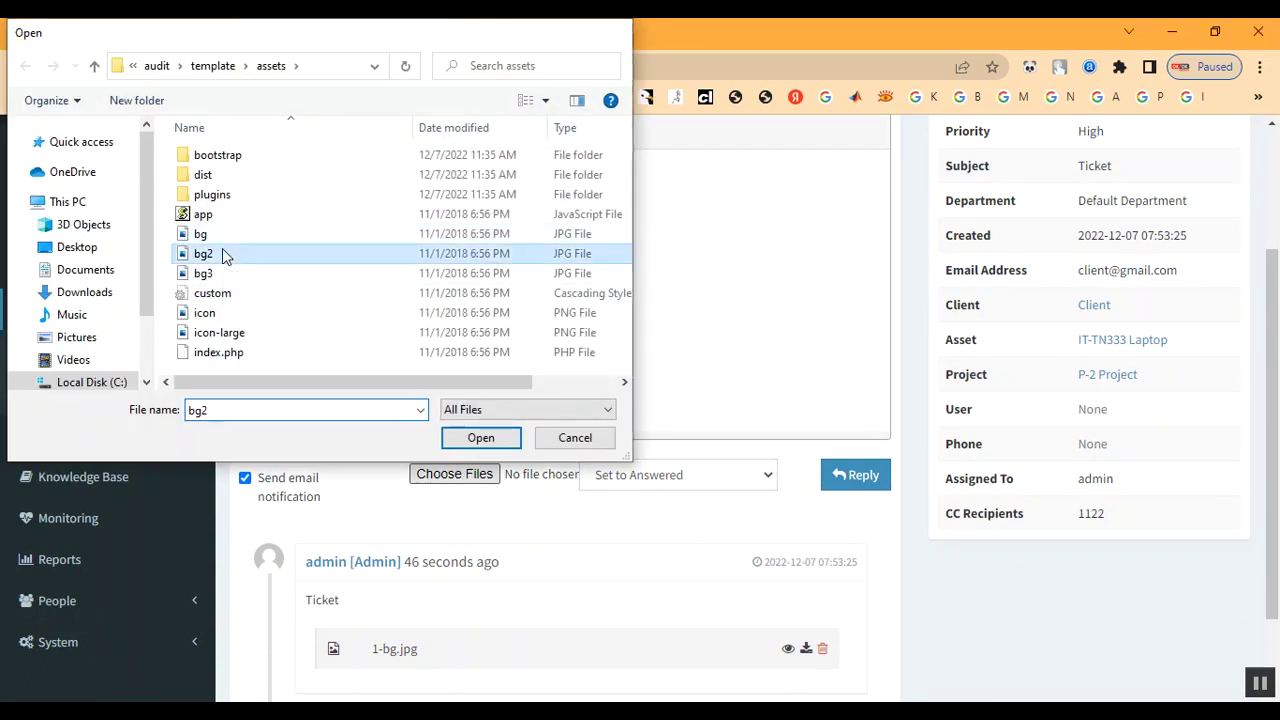
{"action": "double_click", "coordinate": [223, 254]}
{"action": "left_click", "coordinate": [851, 481]}
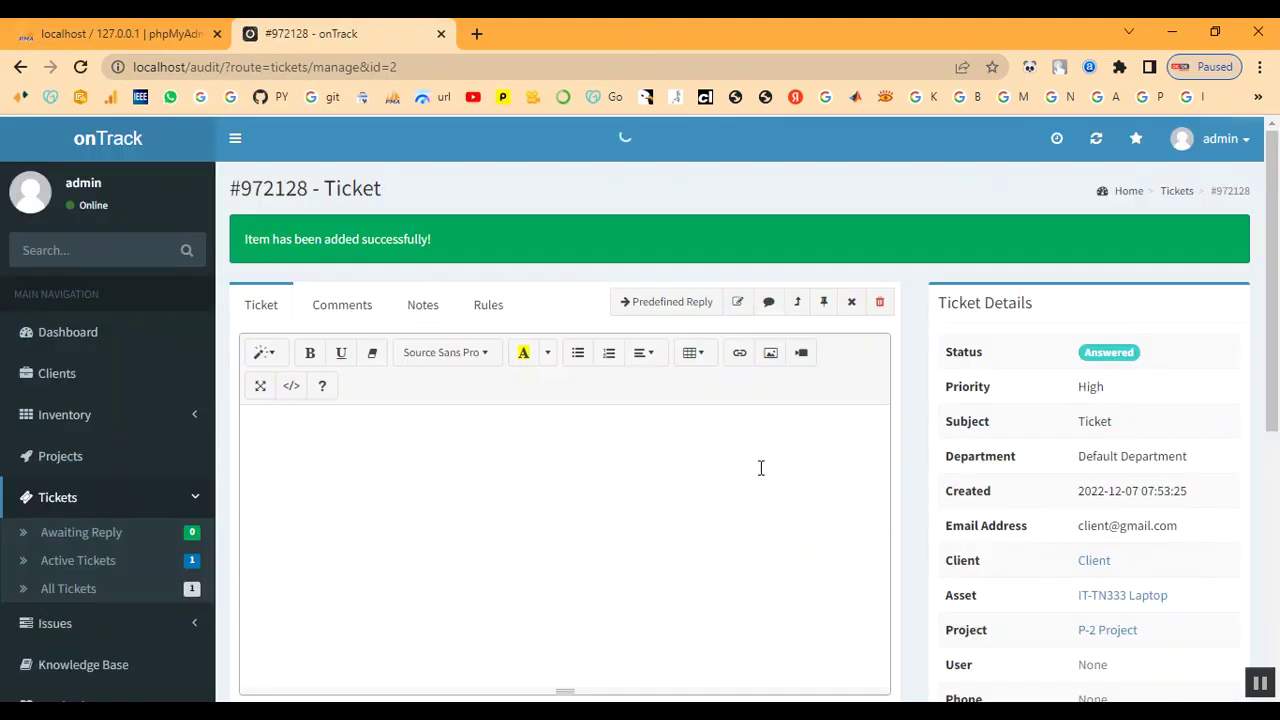
Scroll through ticket 972128's reply history to check the posted reply
{"action": "scroll", "coordinate": [649, 471], "scroll_direction": "down", "scroll_amount": 4}
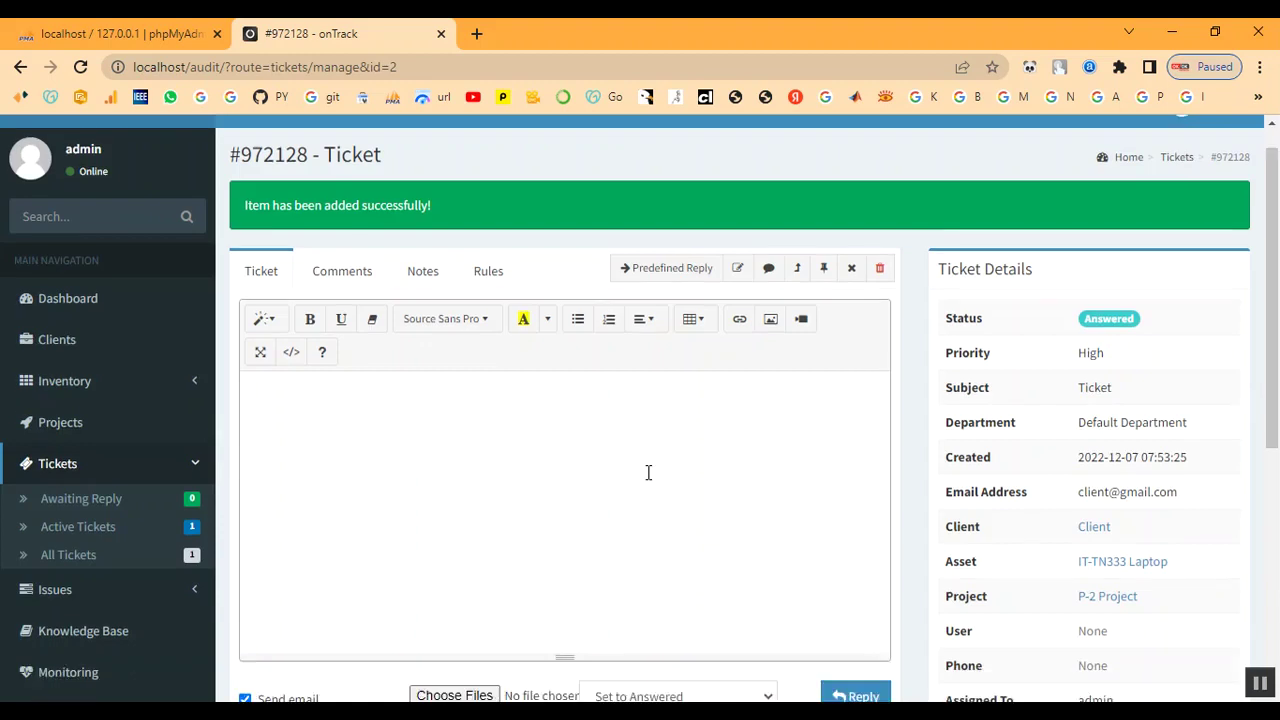
{"action": "scroll", "coordinate": [646, 481], "scroll_direction": "up", "scroll_amount": 4}
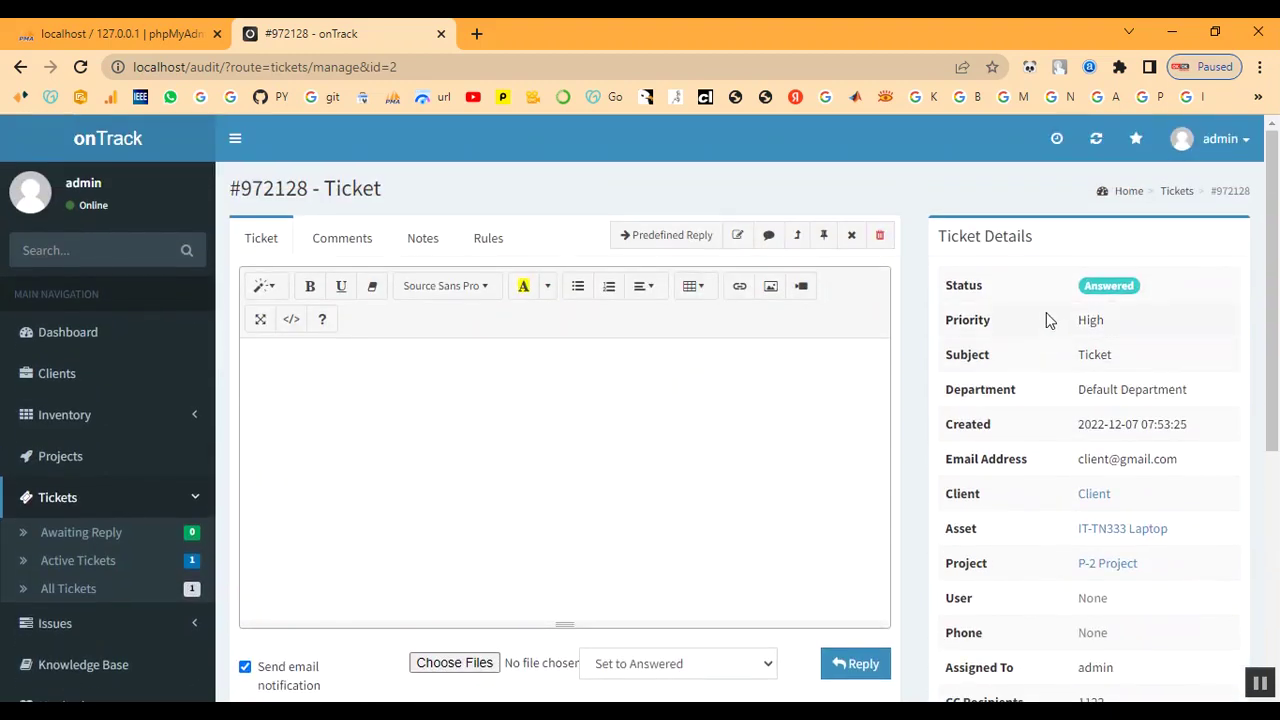
{"action": "scroll", "coordinate": [663, 471], "scroll_direction": "down", "scroll_amount": 4}
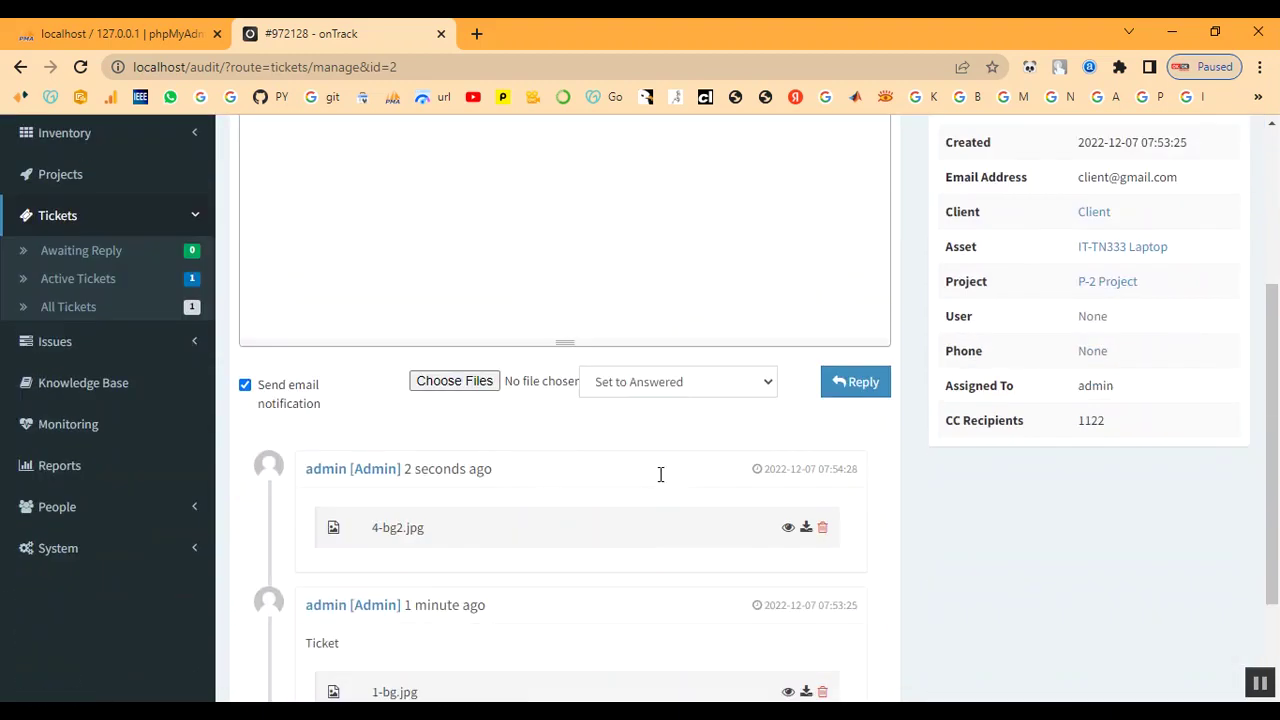
{"action": "scroll", "coordinate": [660, 474], "scroll_direction": "up", "scroll_amount": 4}
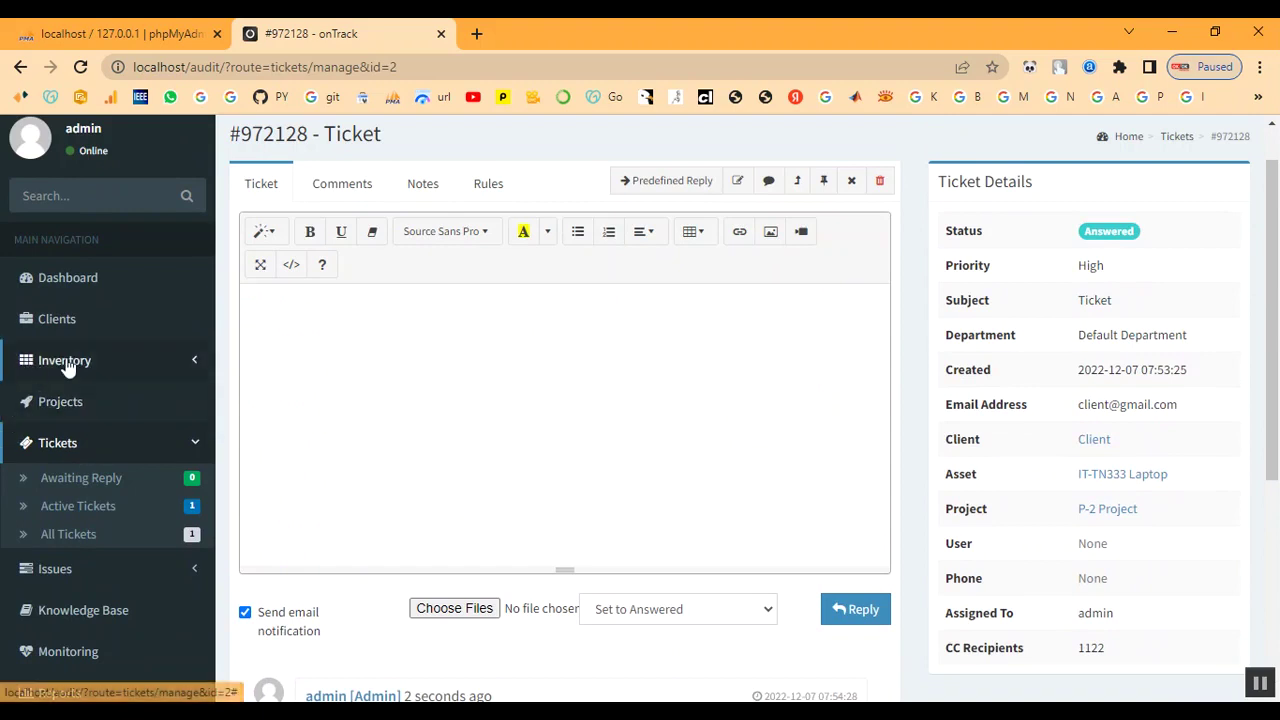
Review project P-2, then show the Active Tickets list
{"action": "left_click", "coordinate": [59, 403]}
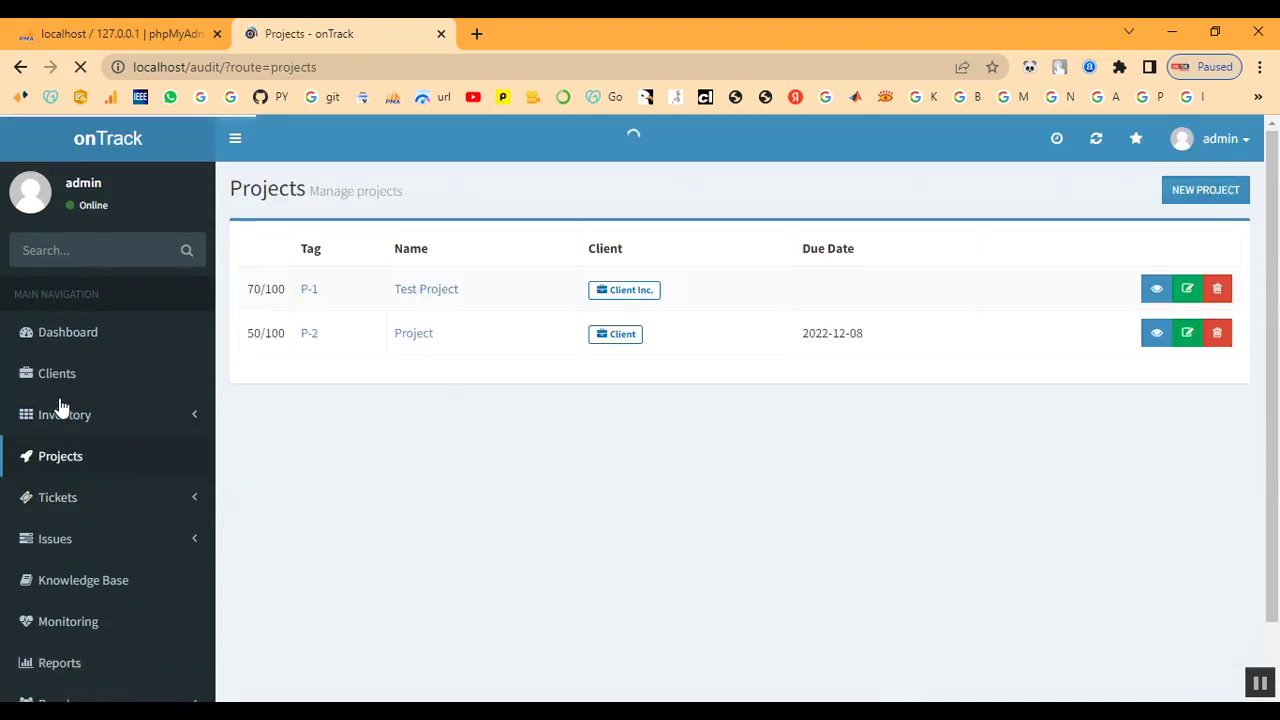
{"action": "left_click", "coordinate": [320, 385]}
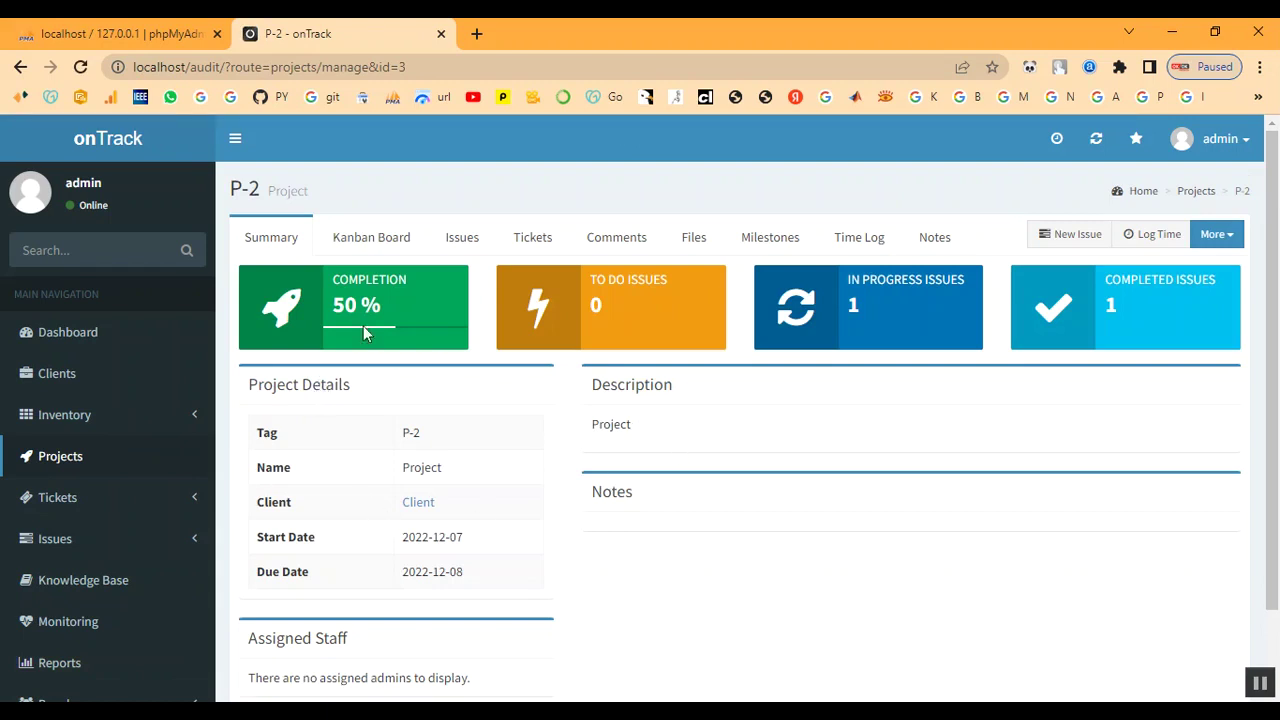
{"action": "scroll", "coordinate": [843, 428], "scroll_direction": "down", "scroll_amount": 1}
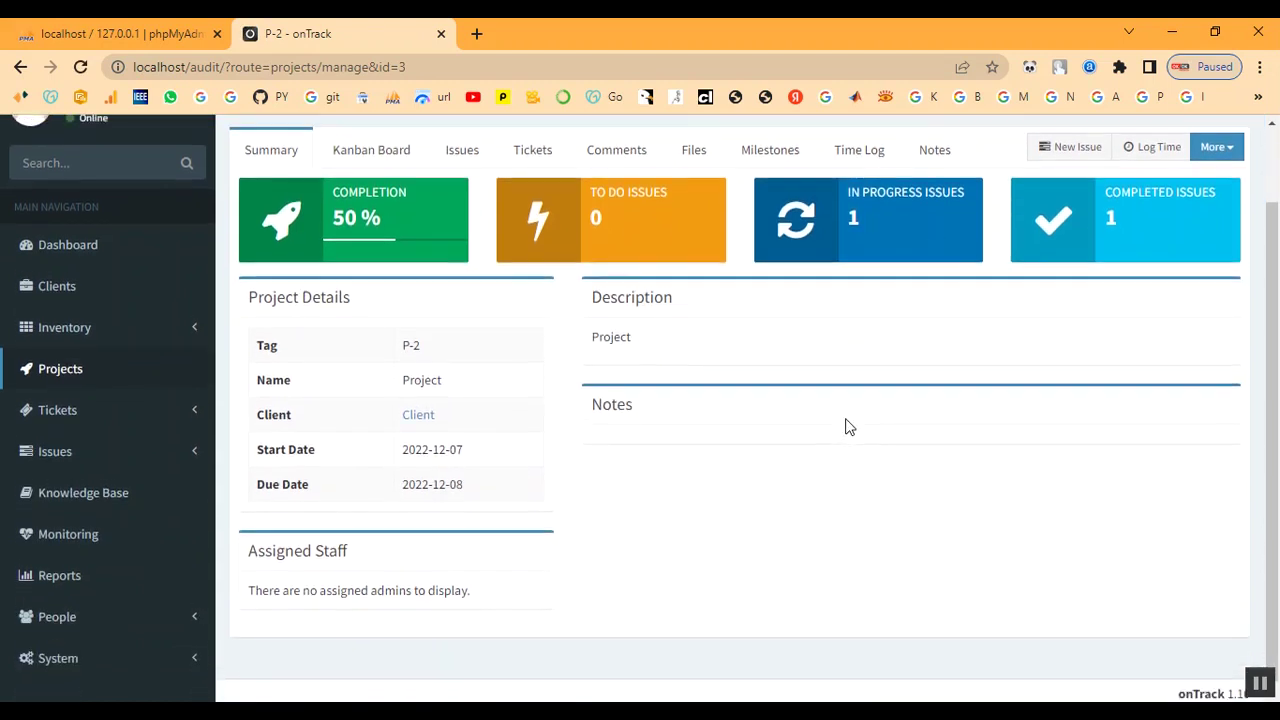
{"action": "scroll", "coordinate": [841, 430], "scroll_direction": "up", "scroll_amount": 1}
{"action": "scroll", "coordinate": [140, 520], "scroll_direction": "down", "scroll_amount": 1}
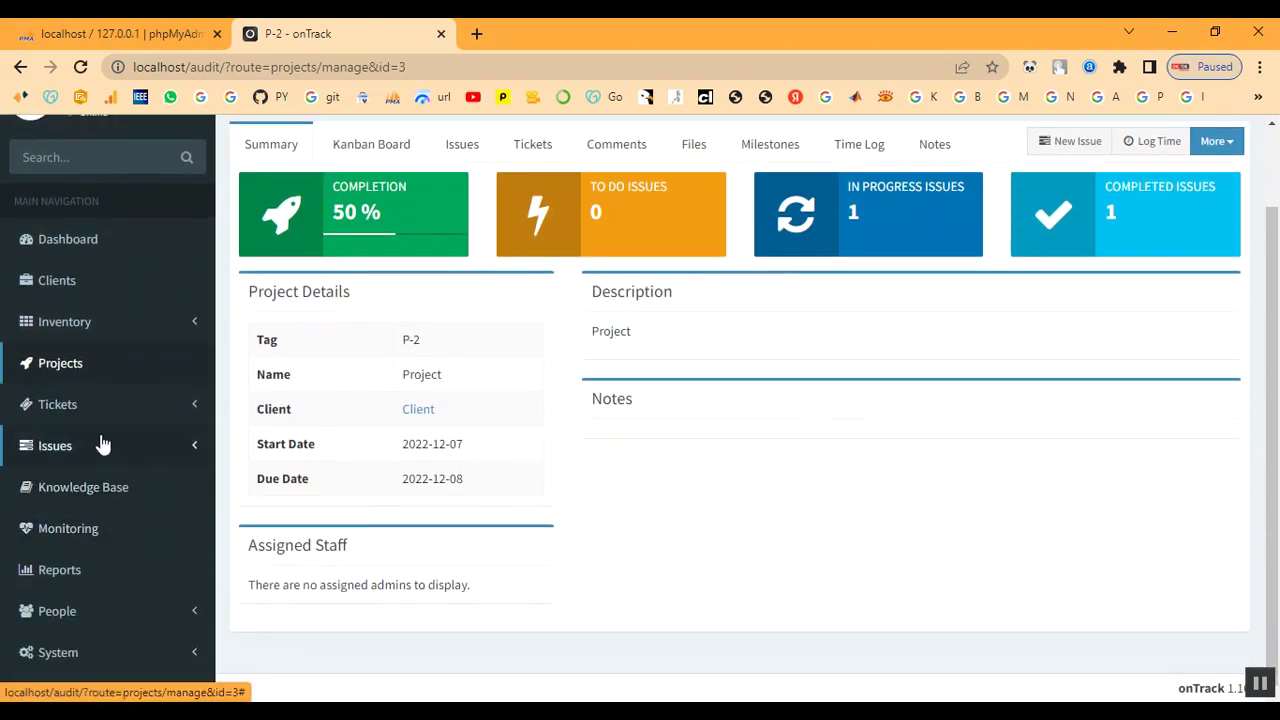
{"action": "left_click", "coordinate": [51, 406]}
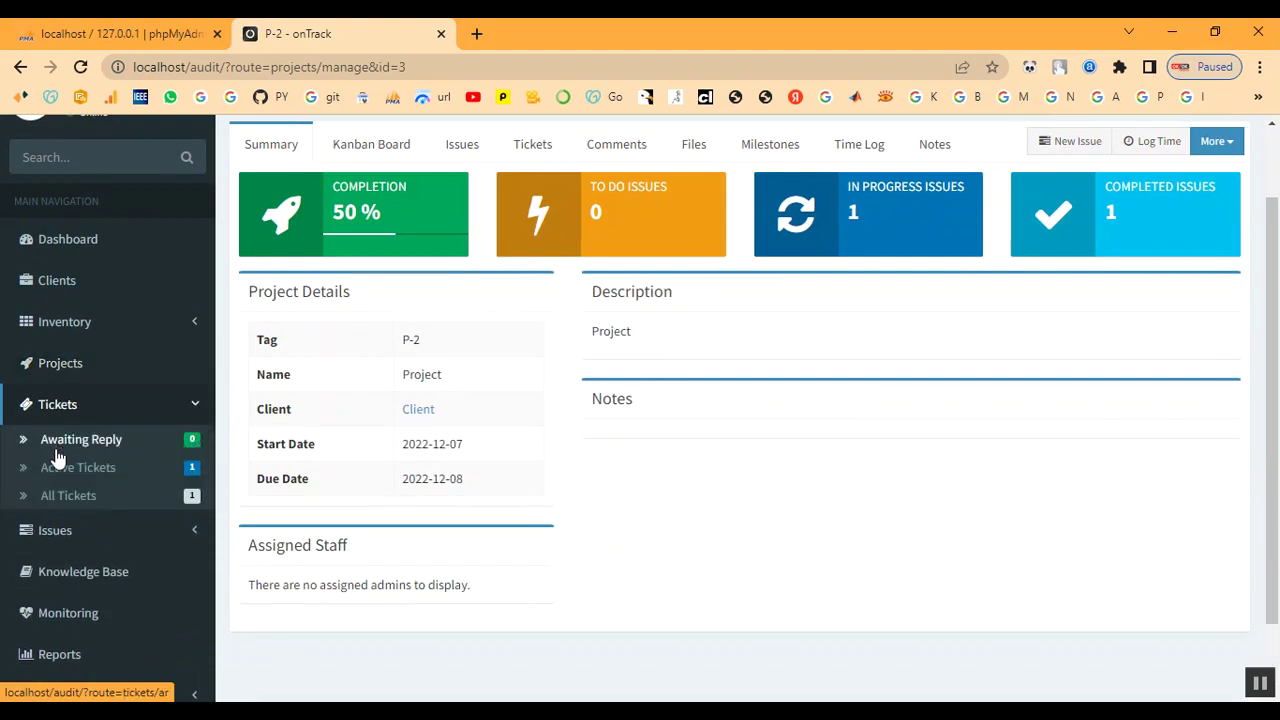
{"action": "left_click", "coordinate": [58, 468]}
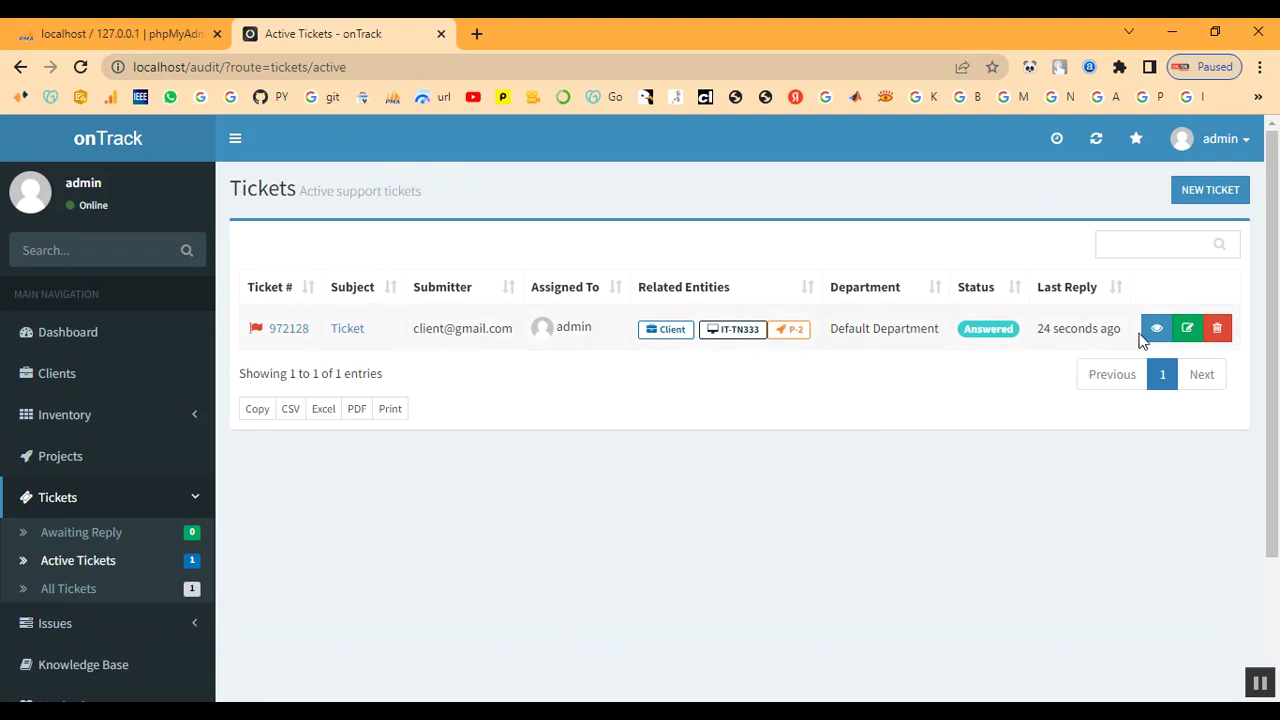
Change ticket 972128's status from Answered to Closed and save the edit
{"action": "left_click", "coordinate": [1190, 332]}
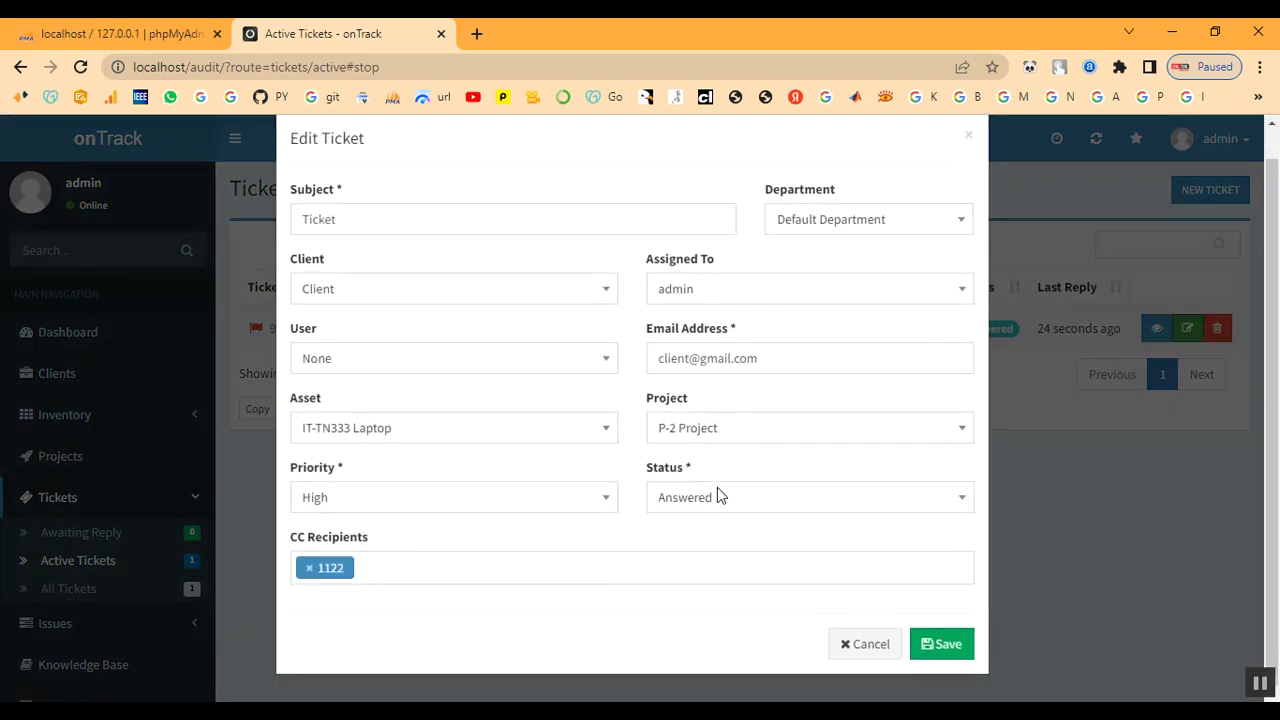
{"action": "left_click", "coordinate": [716, 497]}
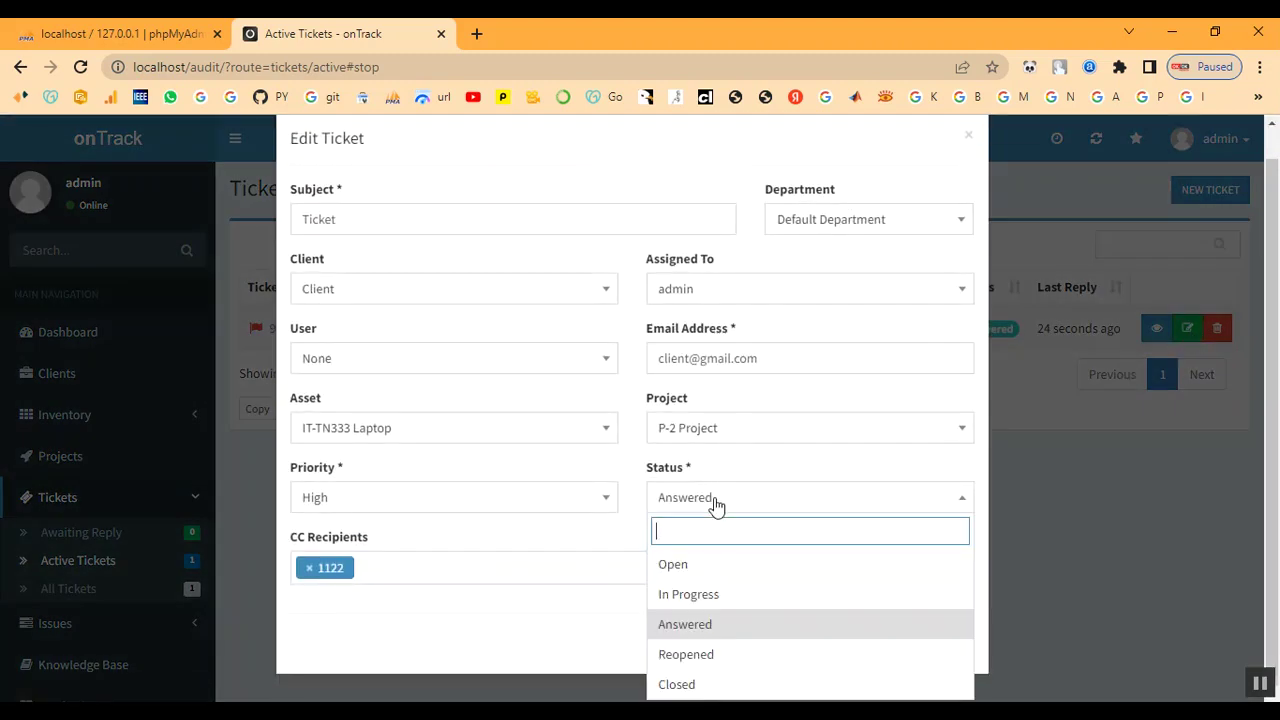
{"action": "left_click", "coordinate": [695, 685]}
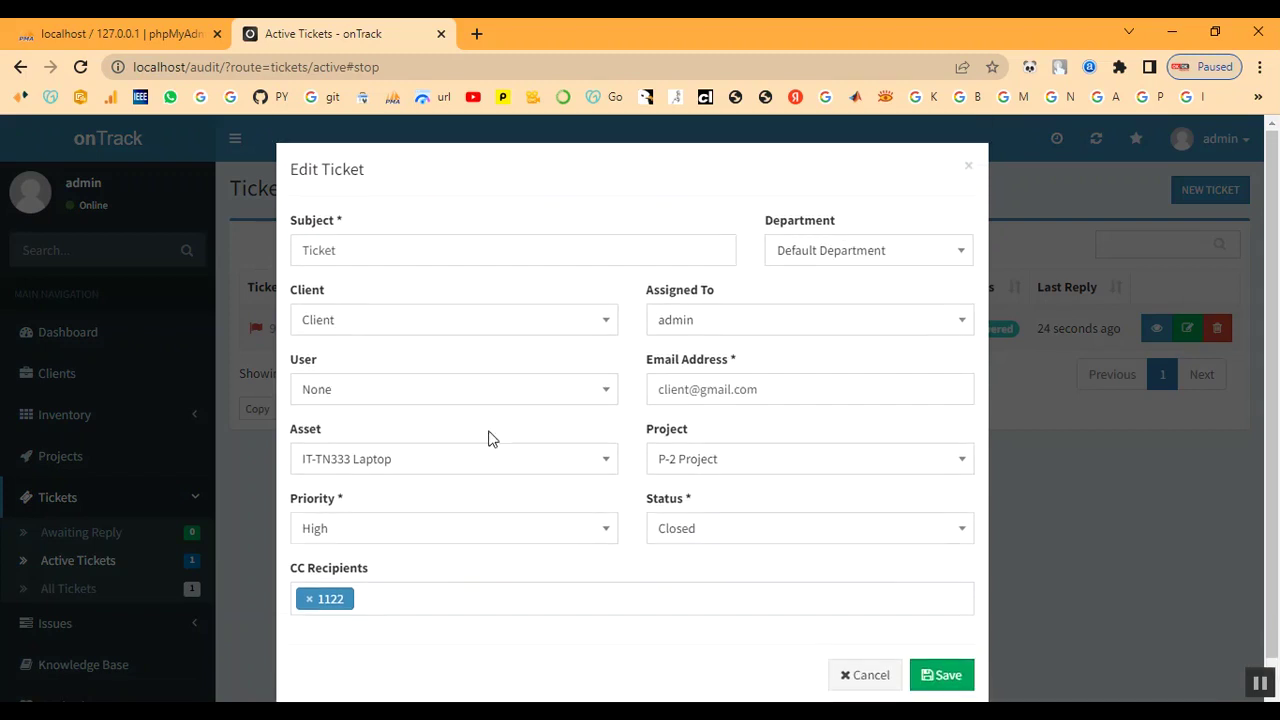
{"action": "scroll", "coordinate": [898, 590], "scroll_direction": "down", "scroll_amount": 1}
{"action": "left_click", "coordinate": [936, 645]}
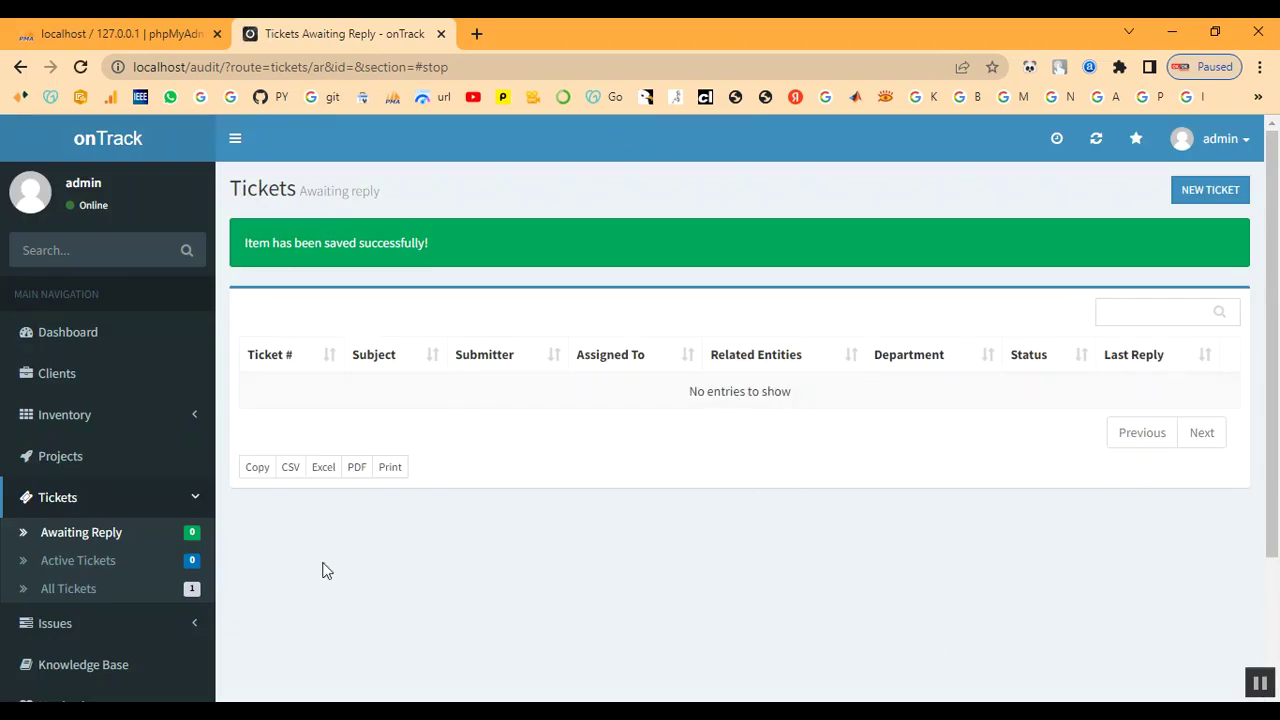
Review project P-2 and its client's page, then list all tickets, showing 972128 Closed
{"action": "left_click", "coordinate": [47, 458]}
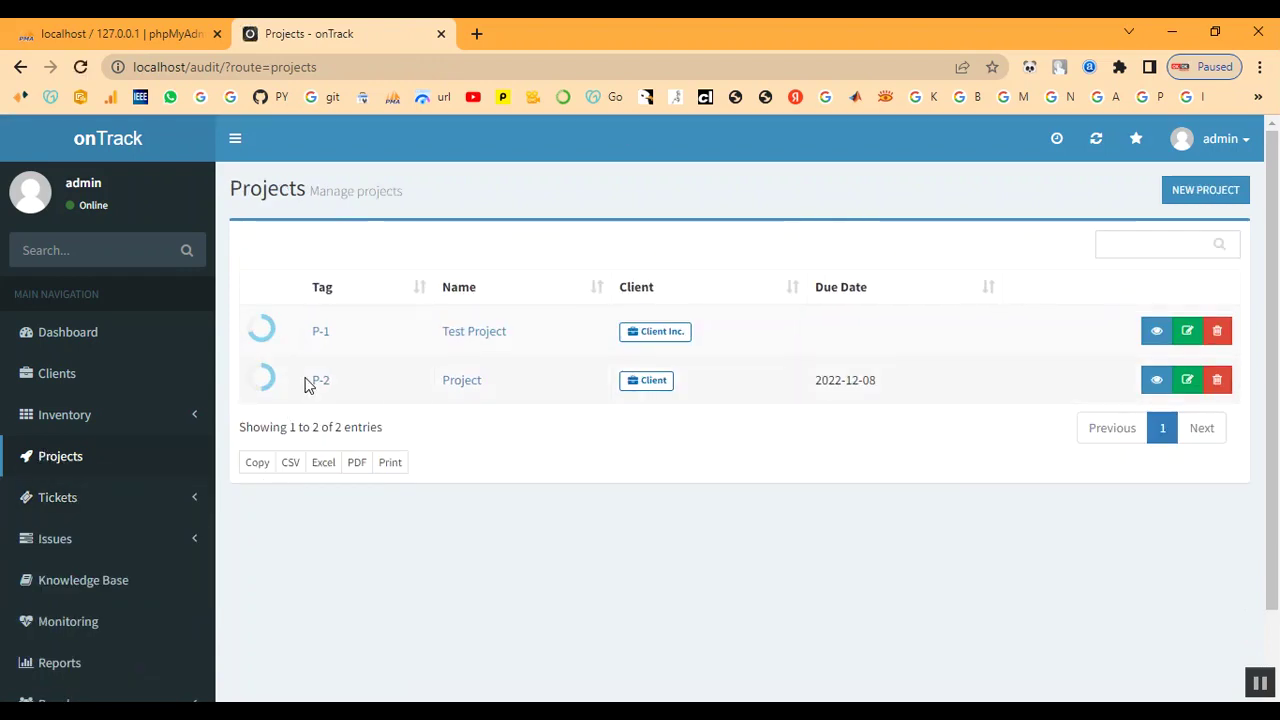
{"action": "left_click", "coordinate": [316, 382]}
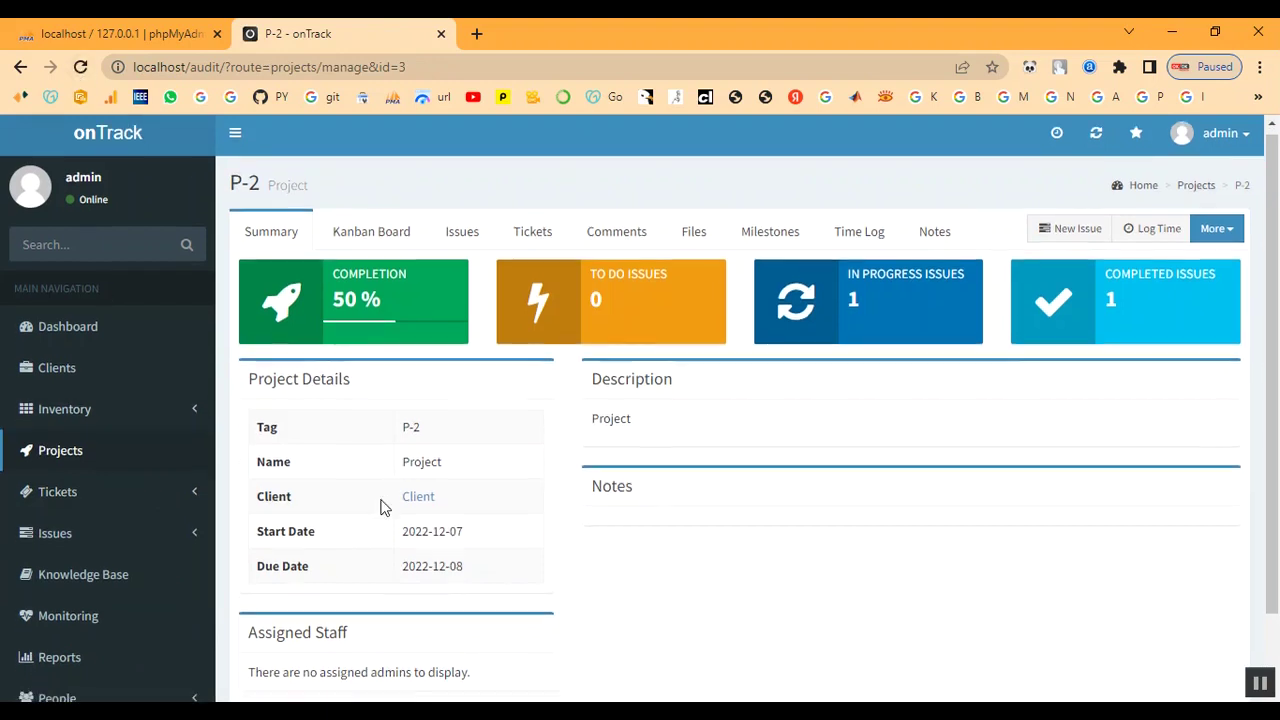
{"action": "scroll", "coordinate": [383, 508], "scroll_direction": "down", "scroll_amount": 1}
{"action": "left_click", "coordinate": [418, 411]}
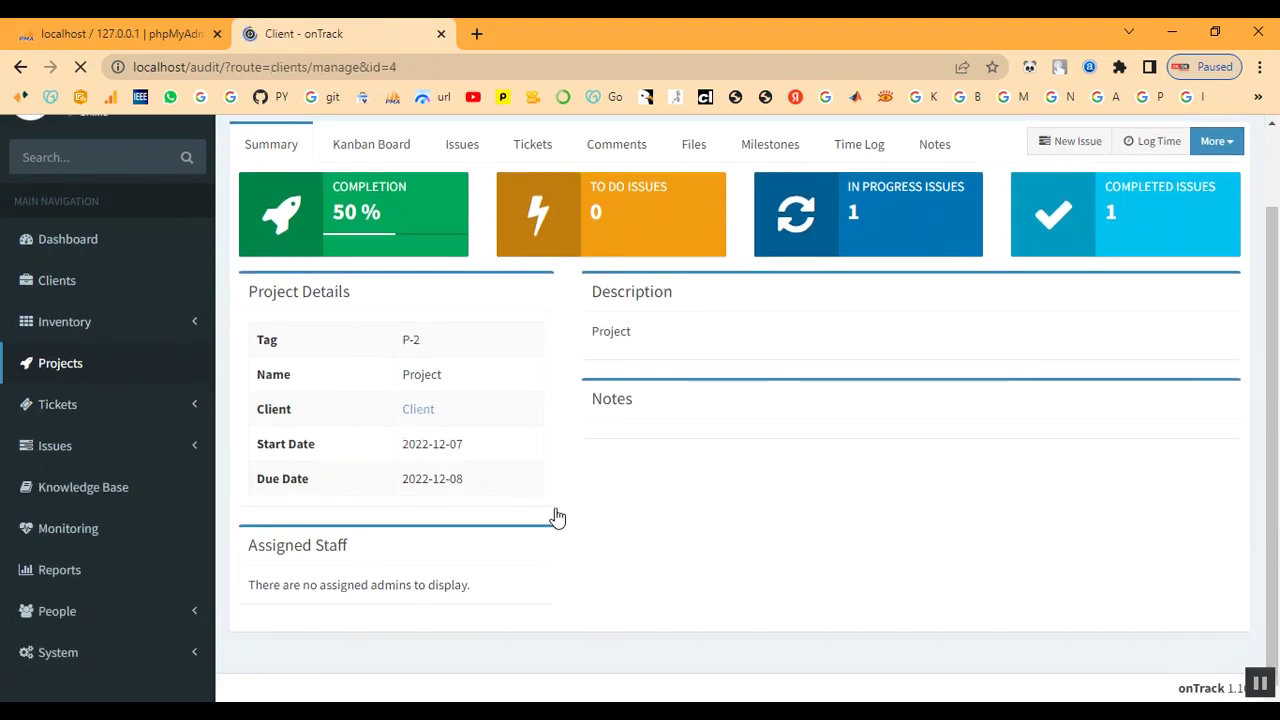
{"action": "scroll", "coordinate": [558, 516], "scroll_direction": "down", "scroll_amount": 1}
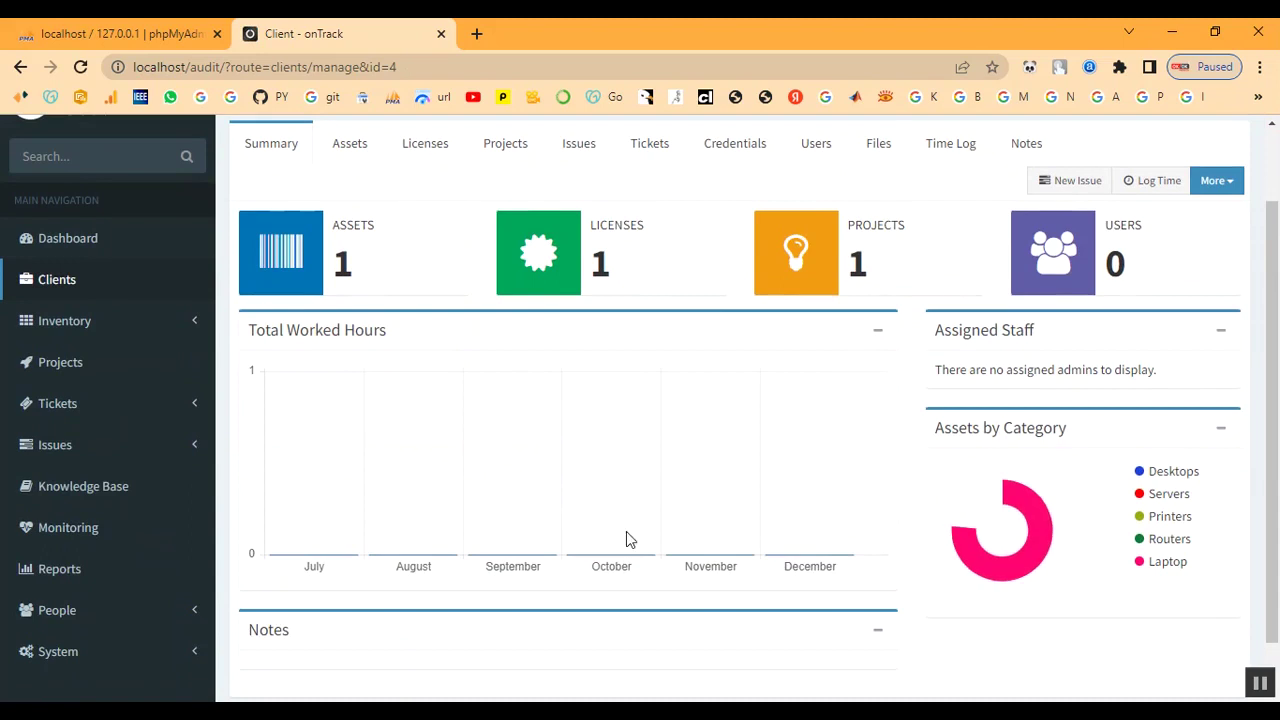
{"action": "double_click", "coordinate": [853, 260]}
{"action": "left_click", "coordinate": [889, 266]}
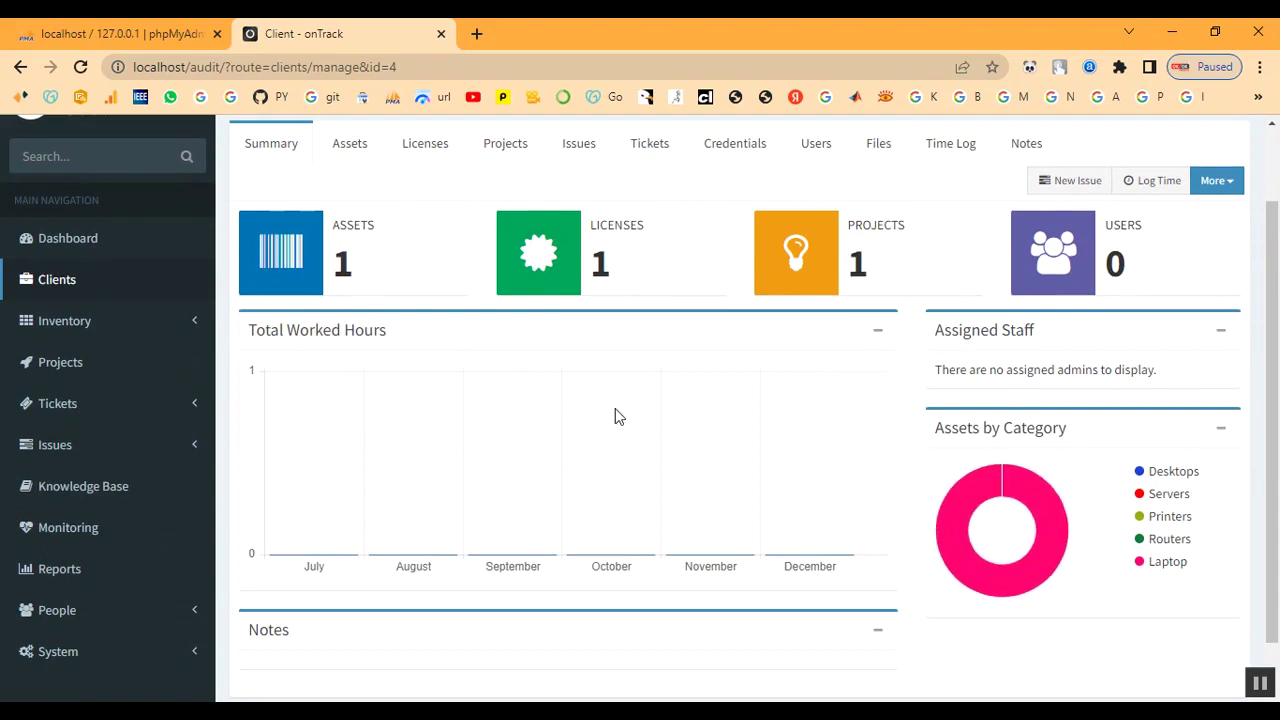
{"action": "scroll", "coordinate": [615, 408], "scroll_direction": "down", "scroll_amount": 1}
{"action": "scroll", "coordinate": [486, 460], "scroll_direction": "up", "scroll_amount": 3}
{"action": "scroll", "coordinate": [14, 543], "scroll_direction": "down", "scroll_amount": 3}
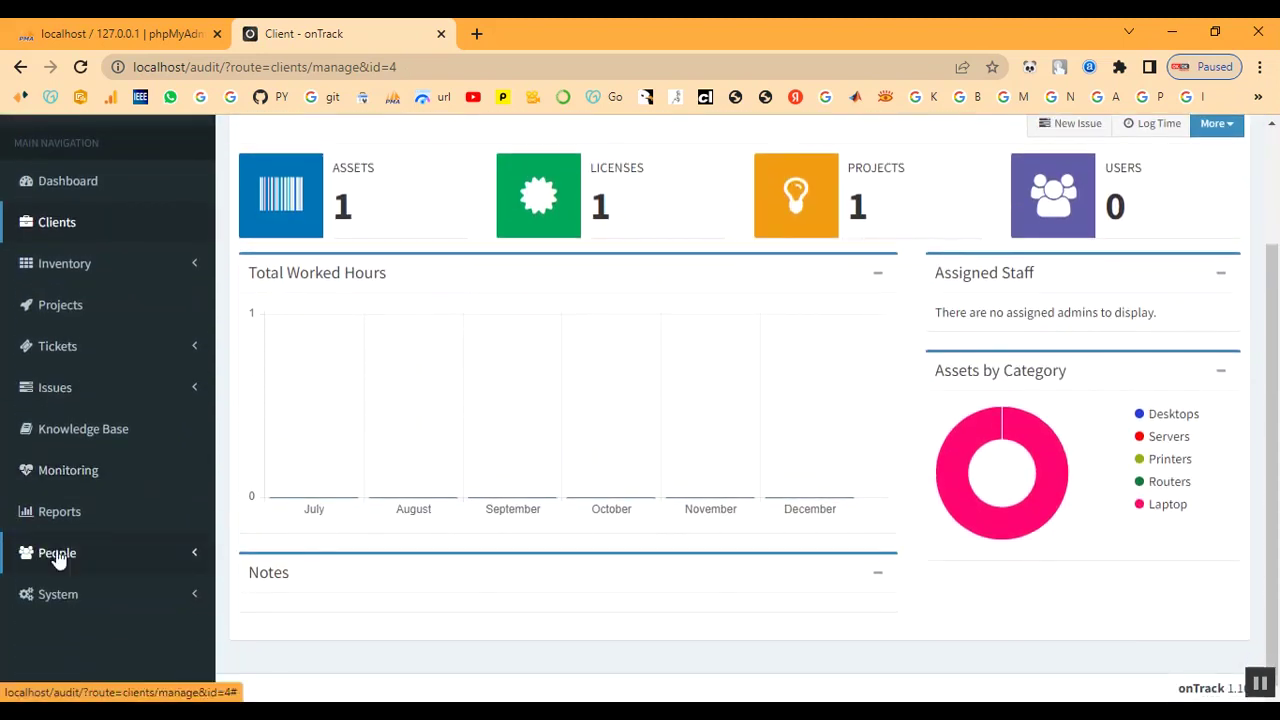
{"action": "left_click", "coordinate": [58, 346]}
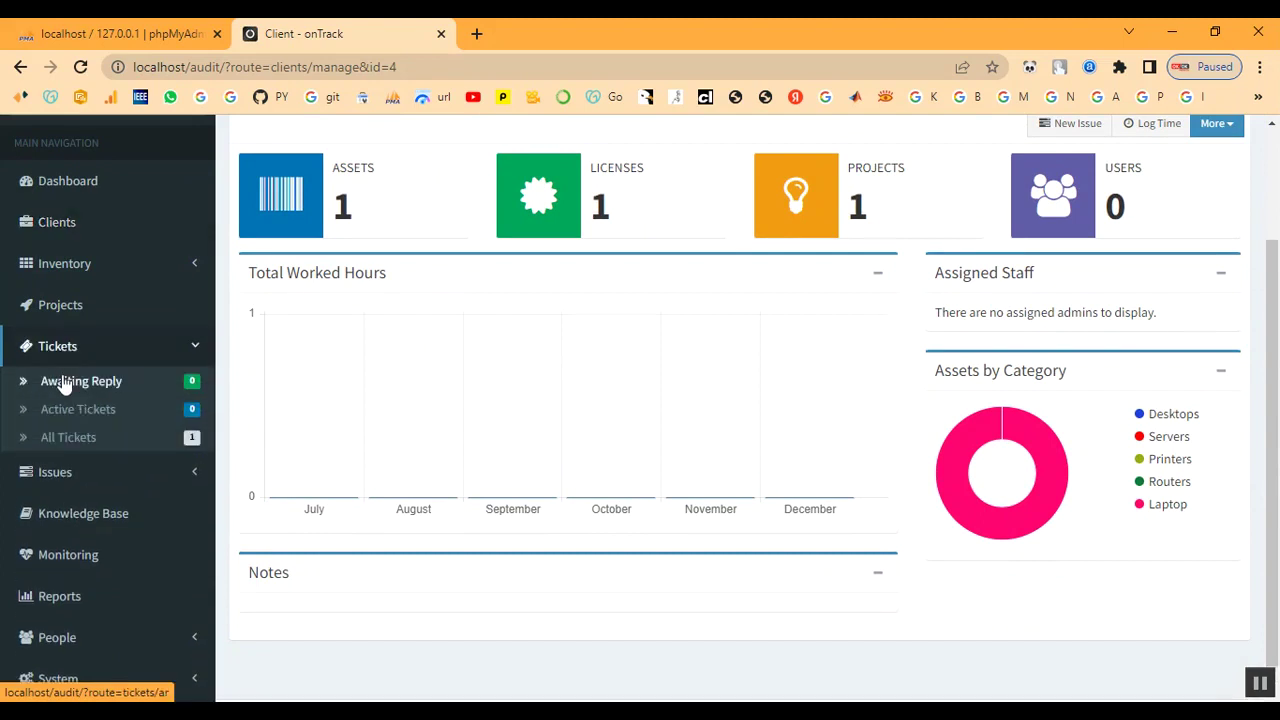
{"action": "left_click", "coordinate": [62, 438]}
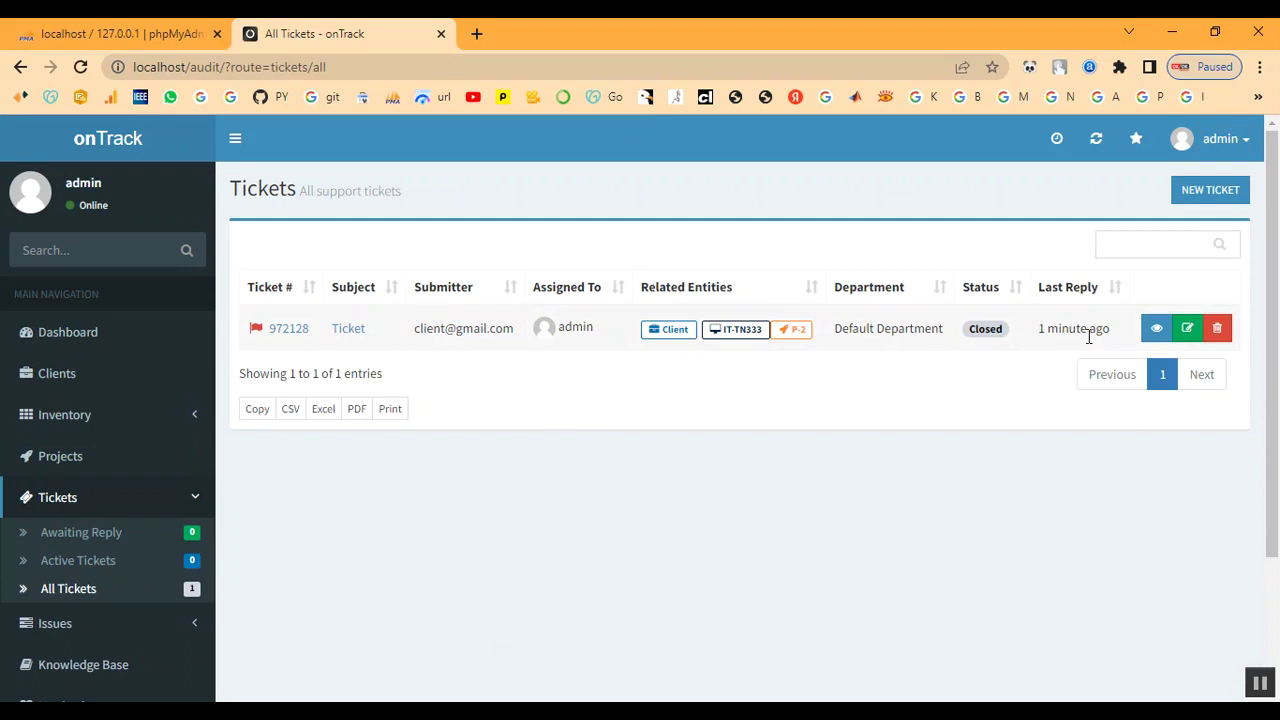
Post an empty reply to ticket #972128 with its status set to Reopened
{"action": "left_click", "coordinate": [355, 330]}
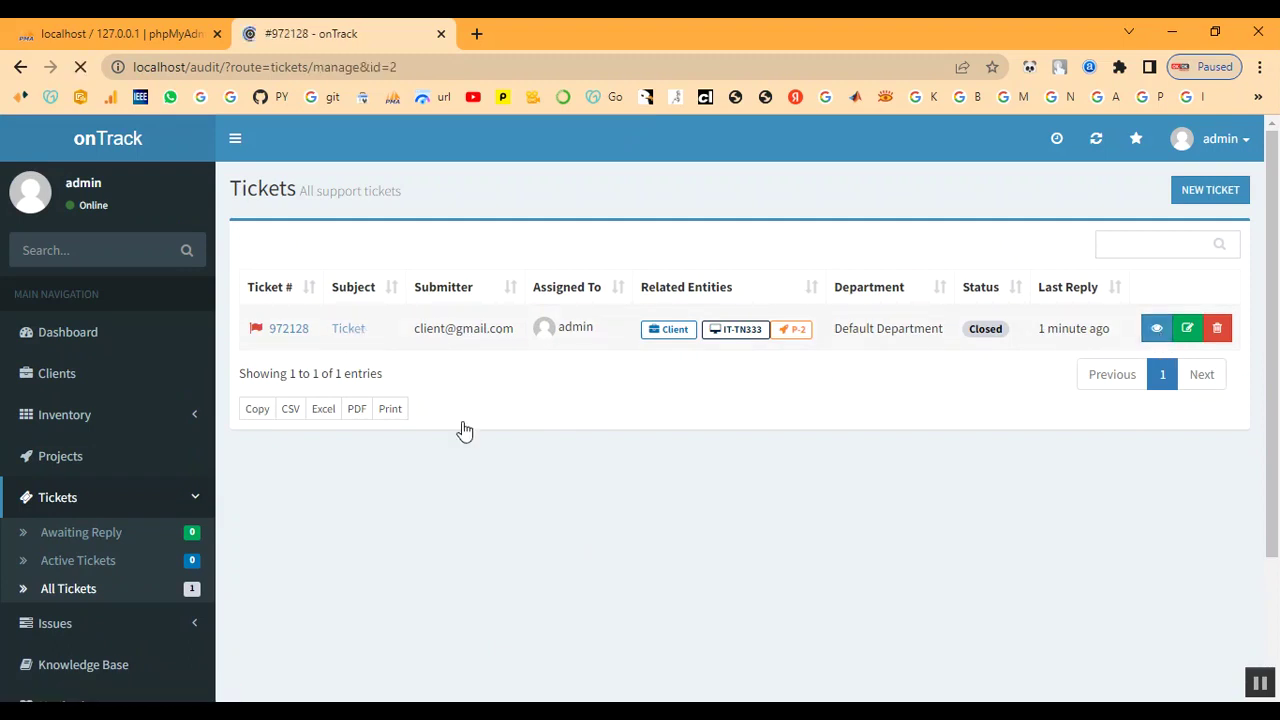
{"action": "scroll", "coordinate": [700, 525], "scroll_direction": "down", "scroll_amount": 2}
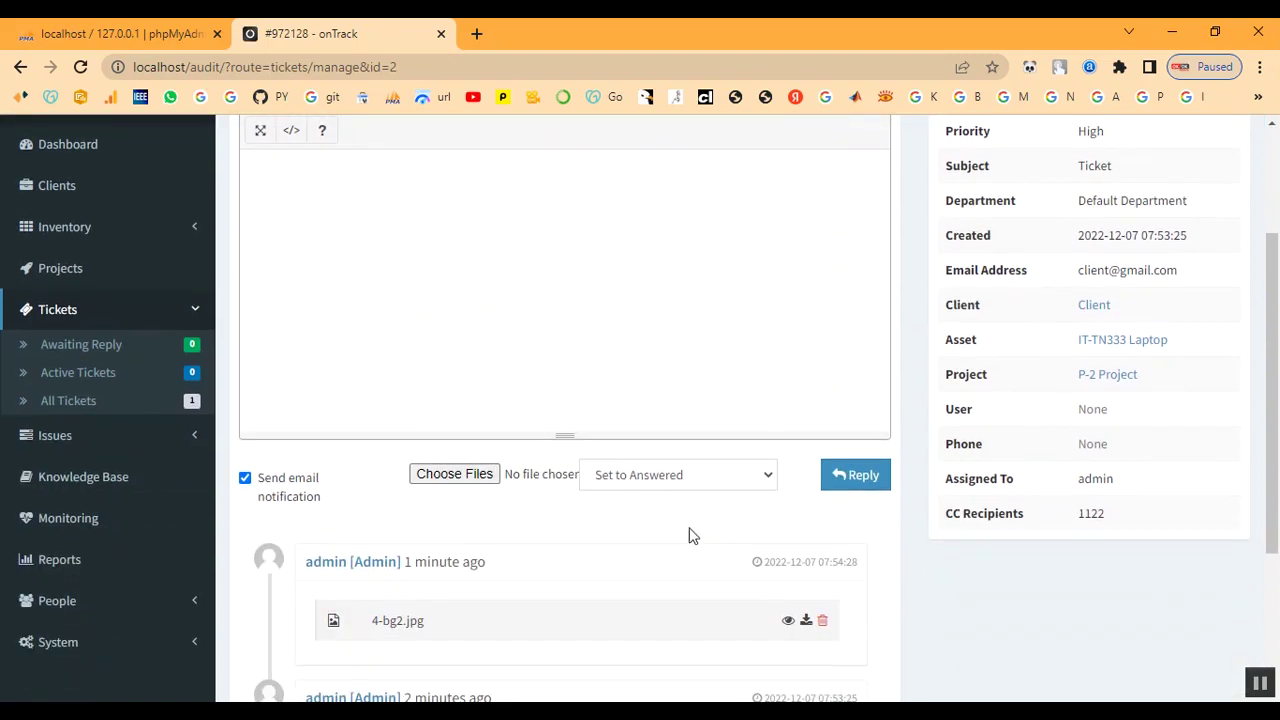
{"action": "left_click", "coordinate": [655, 478]}
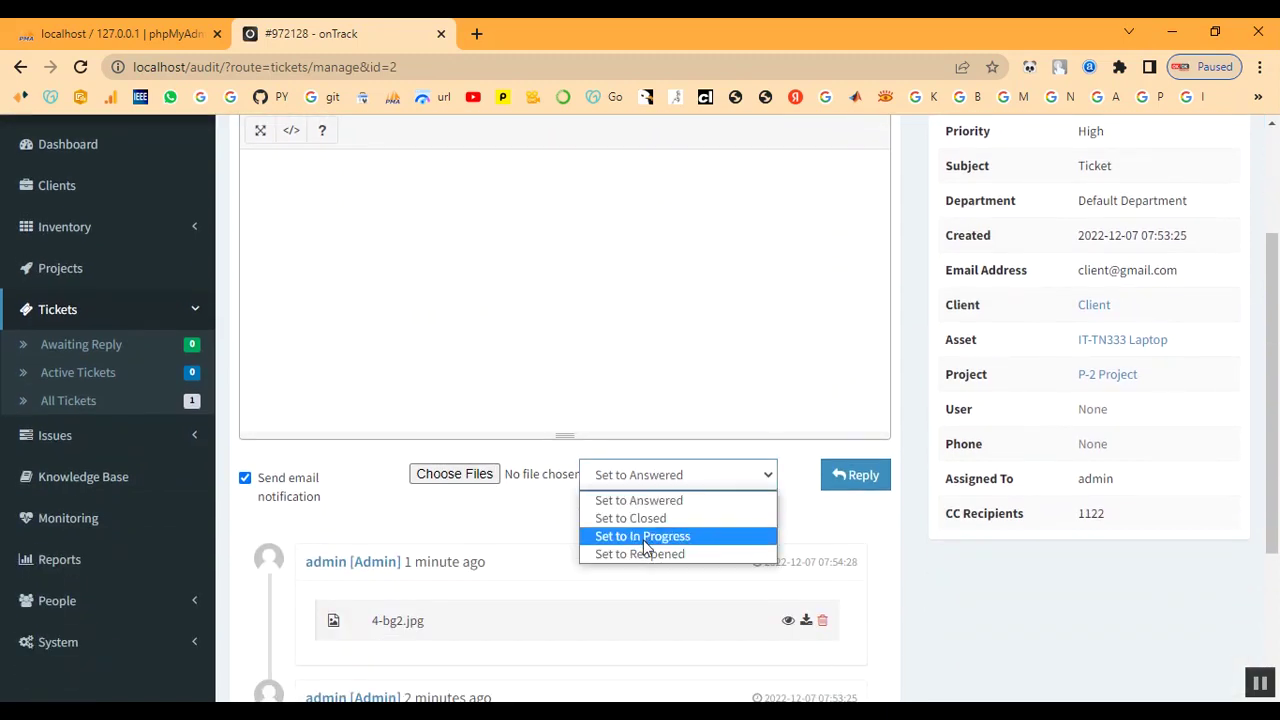
{"action": "left_click", "coordinate": [646, 537]}
{"action": "left_click", "coordinate": [672, 483]}
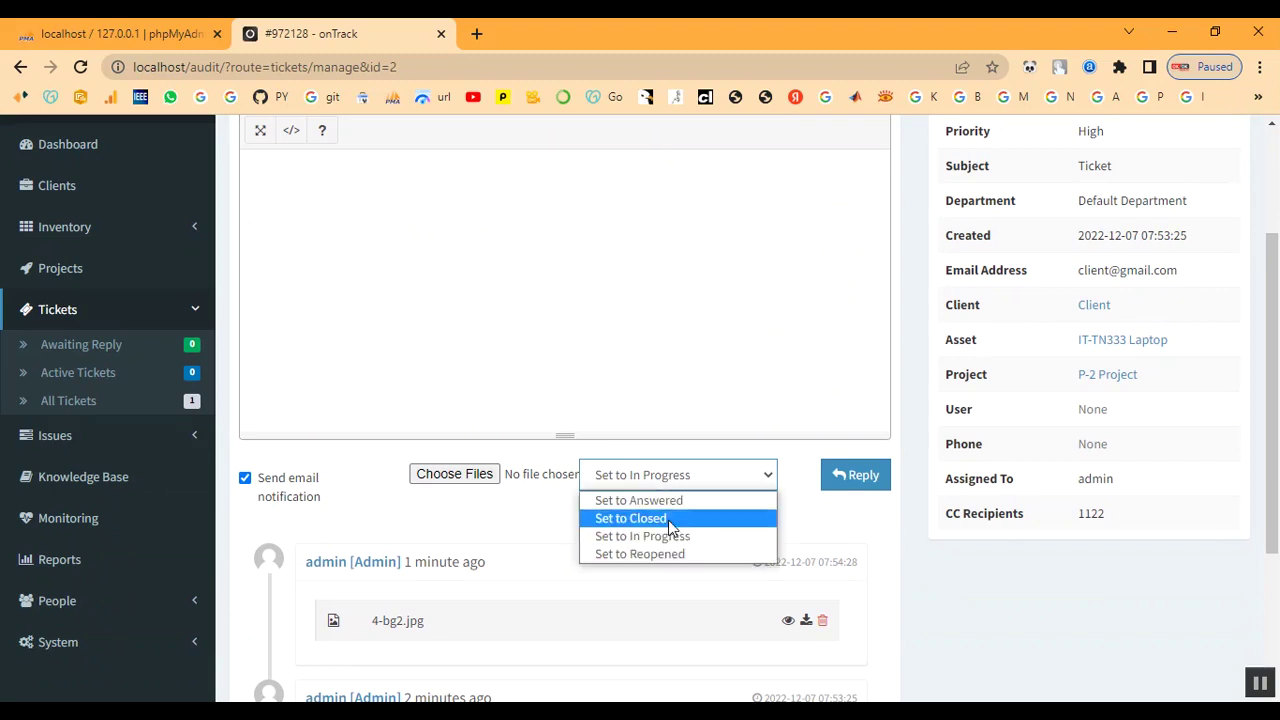
{"action": "left_click", "coordinate": [671, 554]}
{"action": "left_click", "coordinate": [855, 485]}
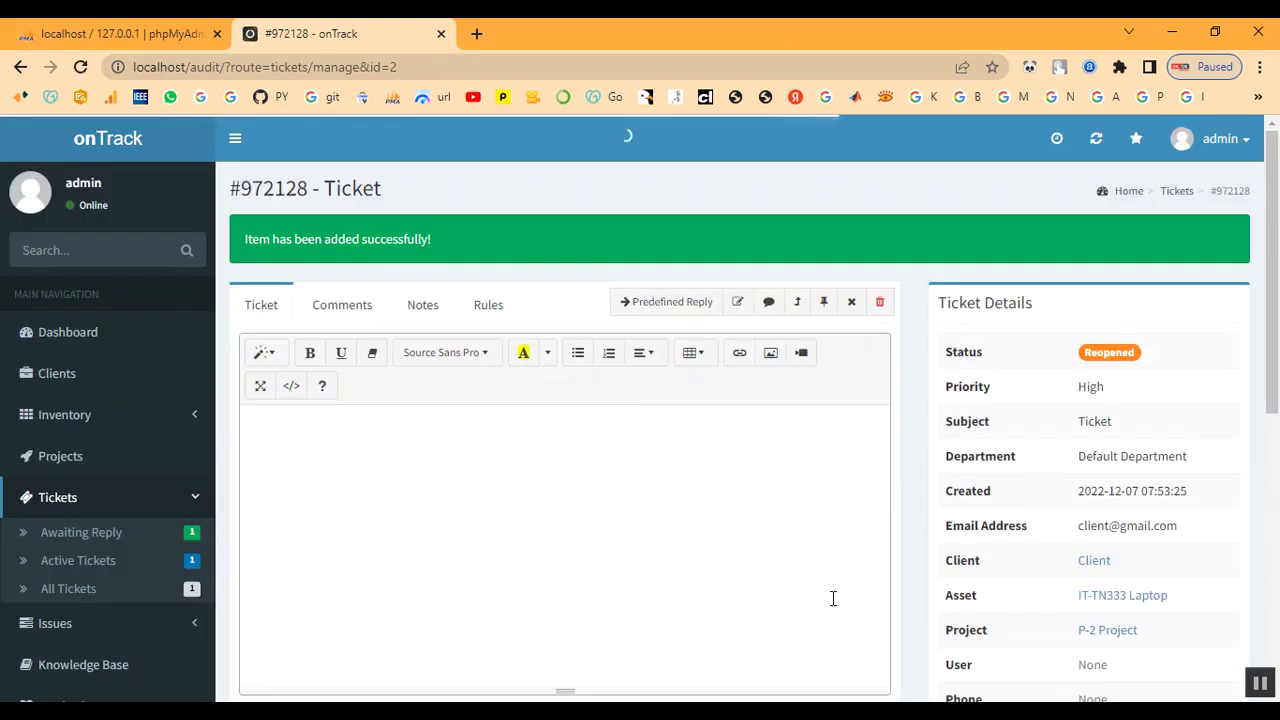
Check Awaiting Reply and project P-2, then list the active issues
{"action": "left_click", "coordinate": [98, 540]}
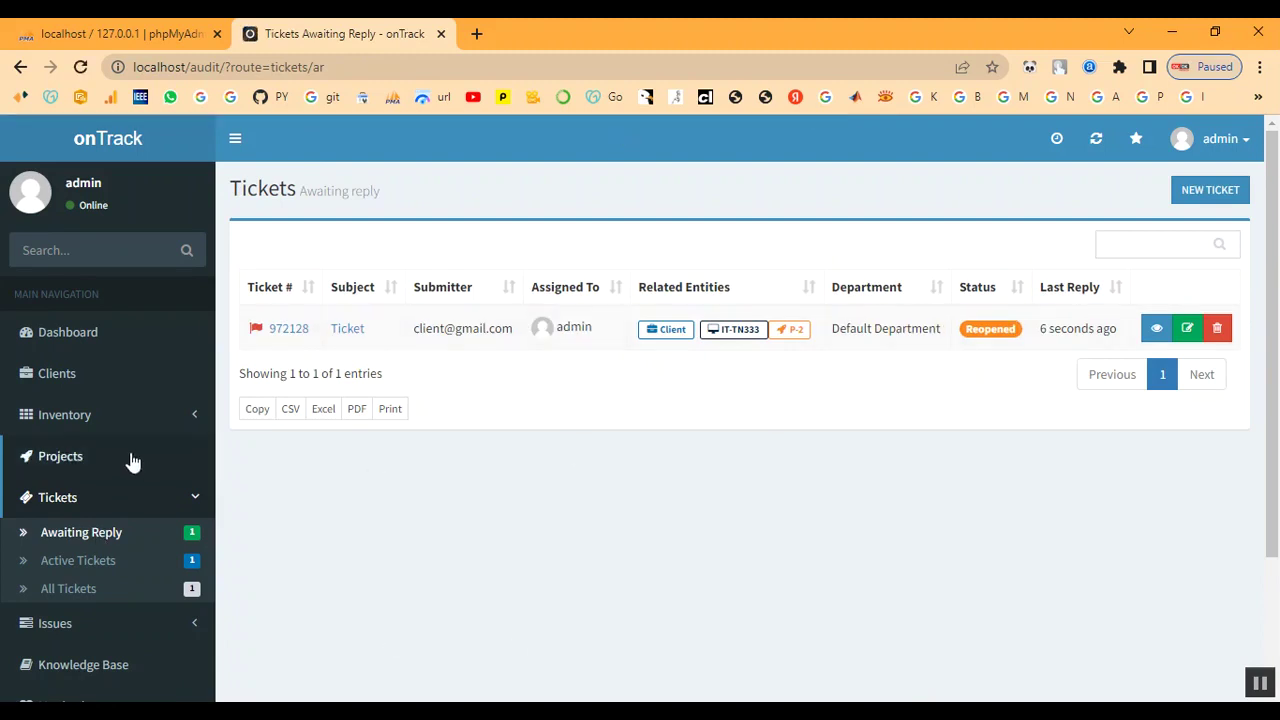
{"action": "left_click", "coordinate": [63, 459]}
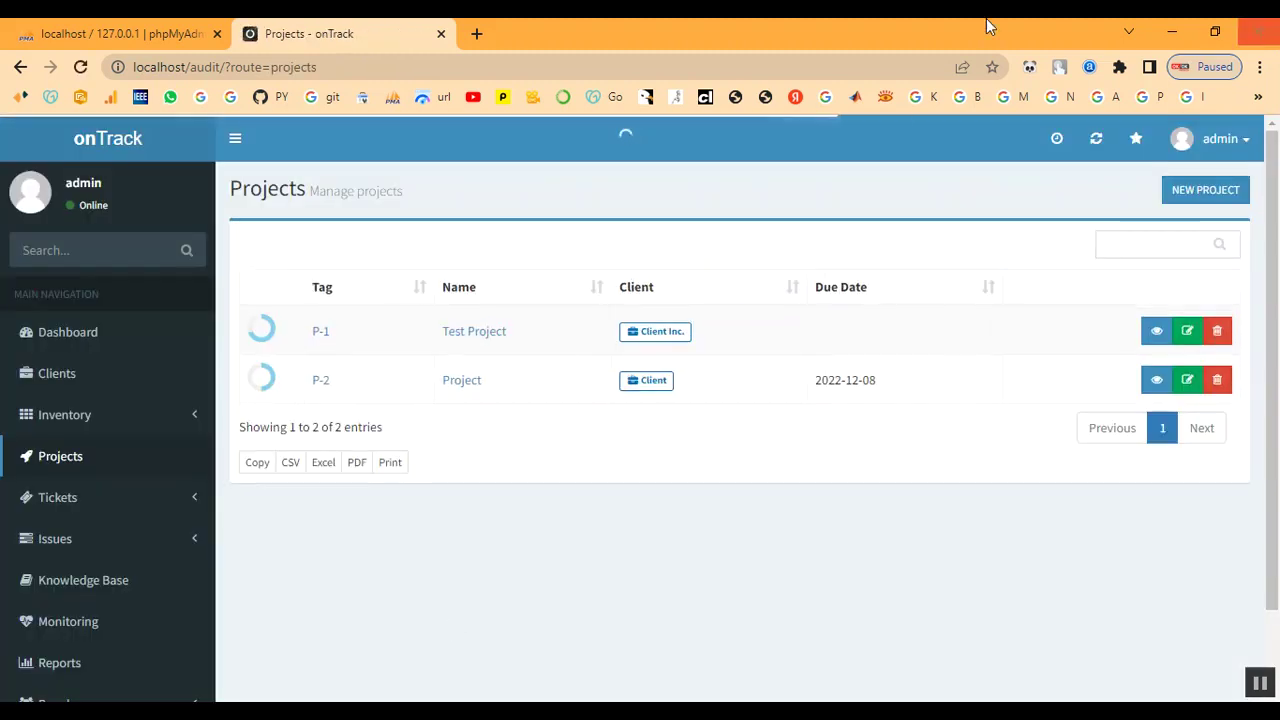
{"action": "left_click", "coordinate": [321, 384]}
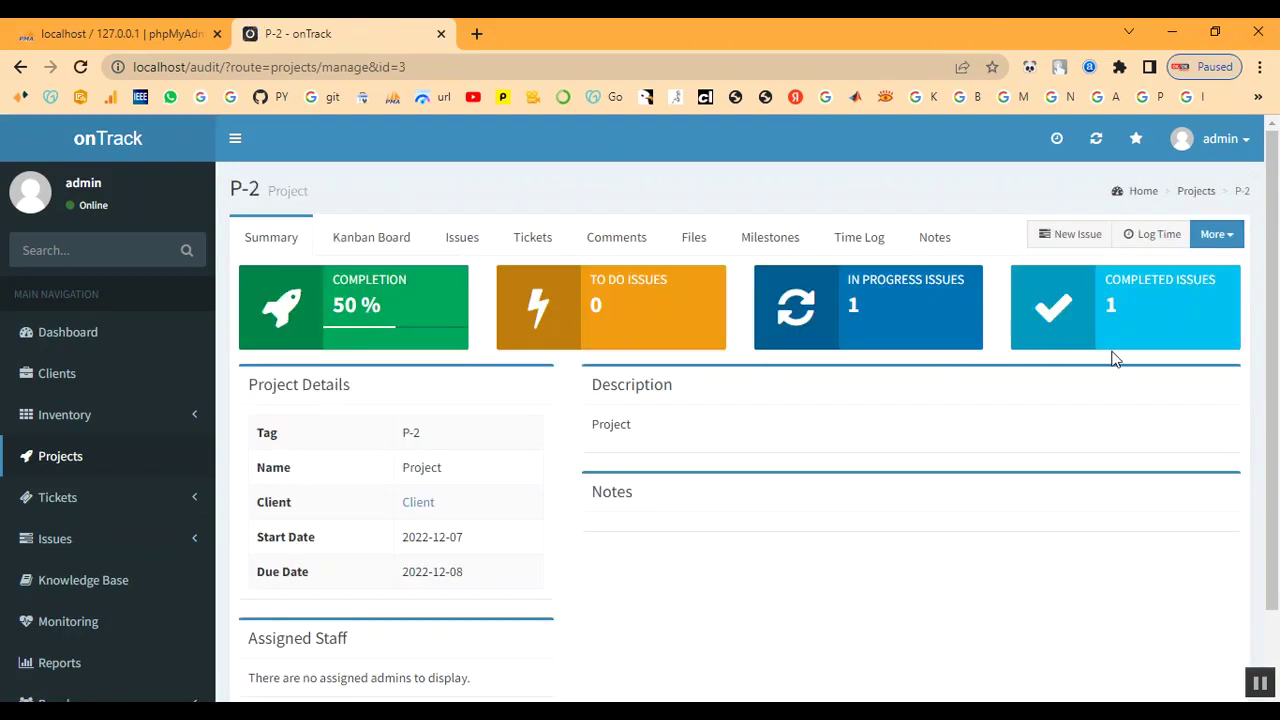
{"action": "scroll", "coordinate": [874, 517], "scroll_direction": "down", "scroll_amount": 1}
{"action": "scroll", "coordinate": [874, 517], "scroll_direction": "up", "scroll_amount": 1}
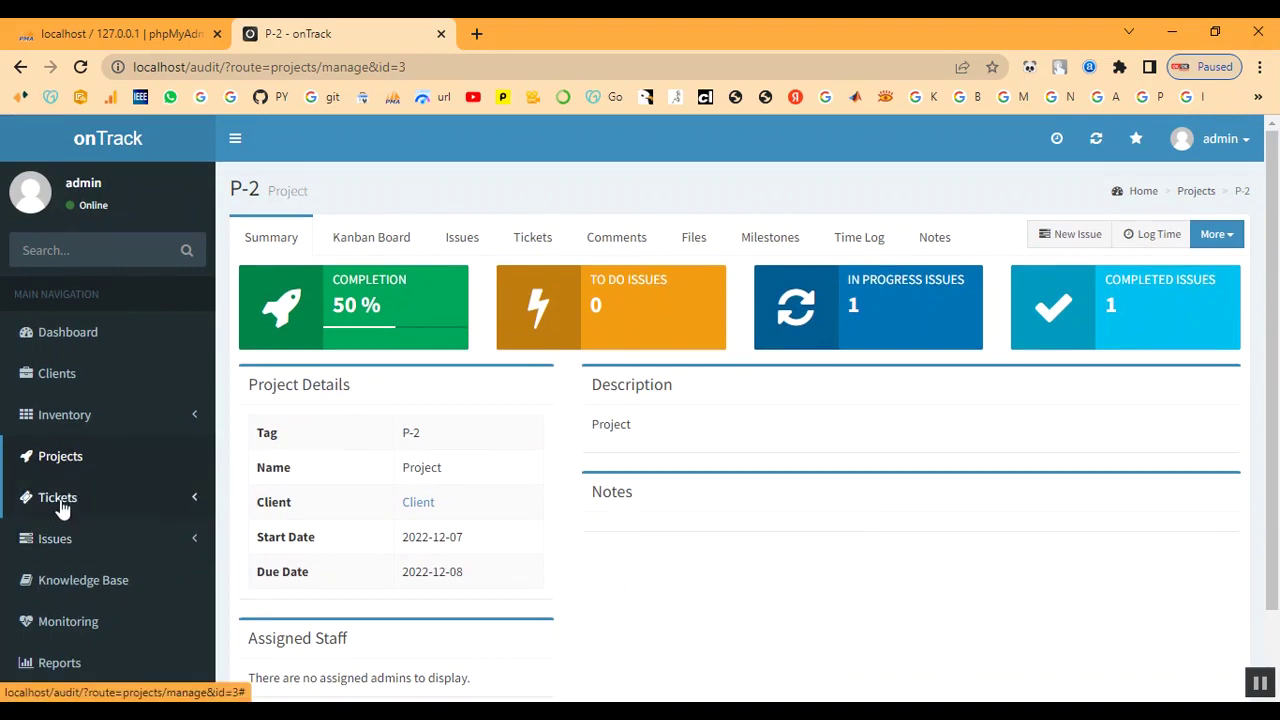
{"action": "left_click", "coordinate": [58, 505]}
{"action": "scroll", "coordinate": [62, 510], "scroll_direction": "down", "scroll_amount": 2}
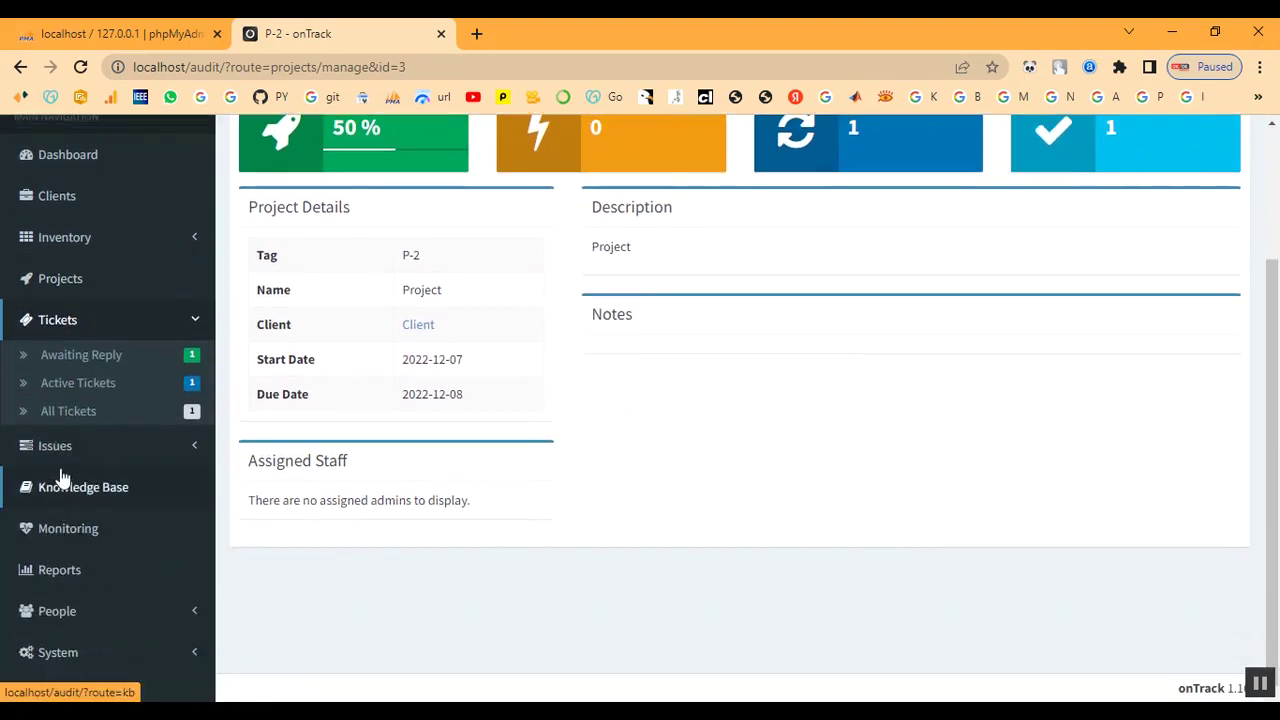
{"action": "left_click", "coordinate": [62, 452]}
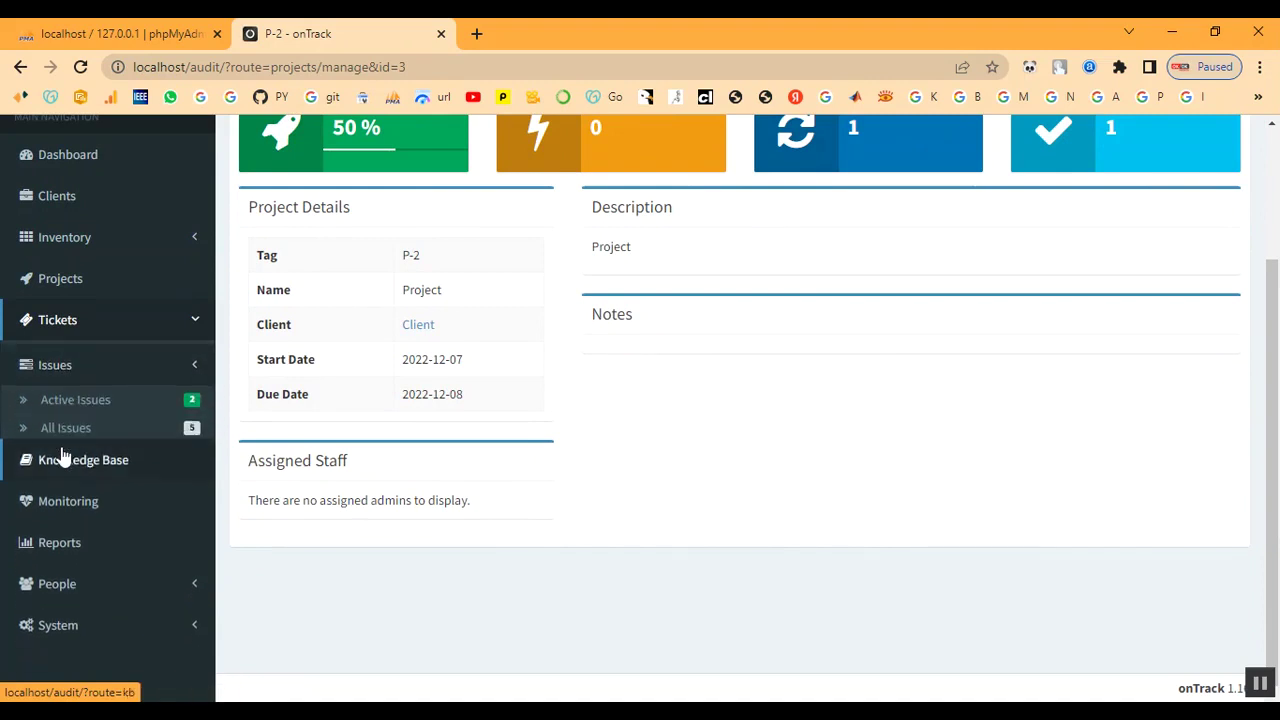
{"action": "left_click", "coordinate": [70, 432]}
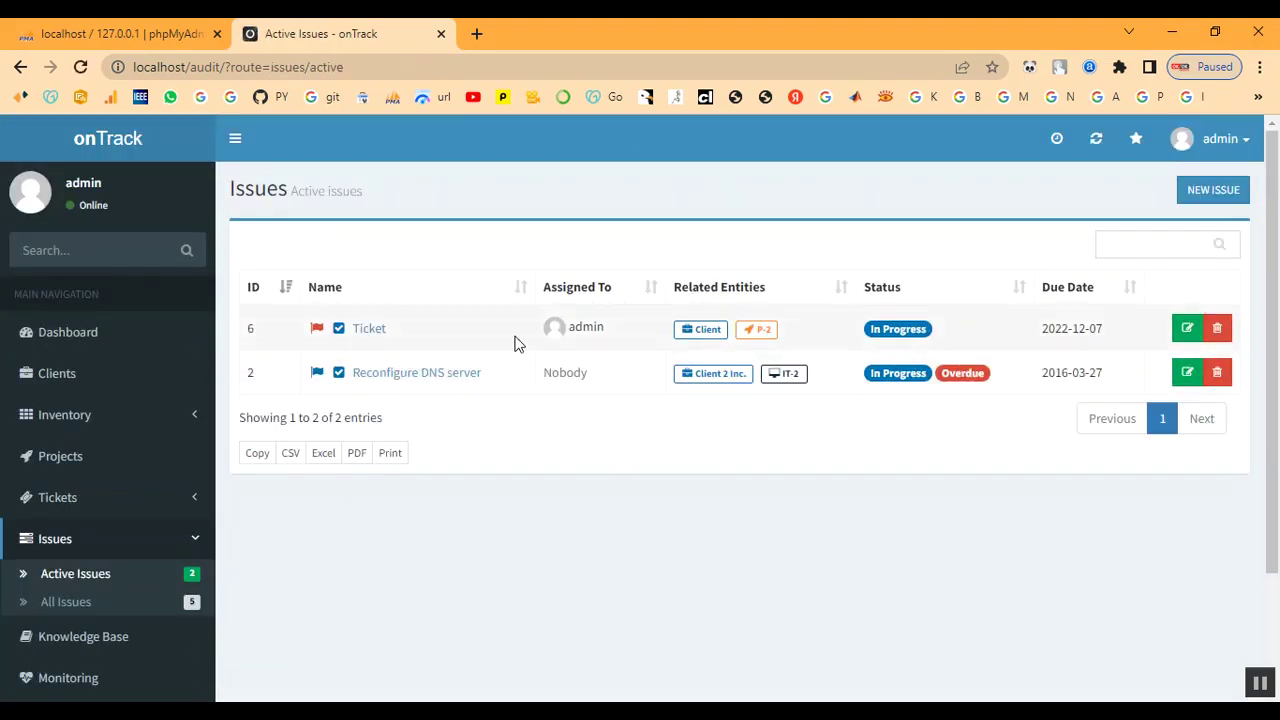
Set the Ticket issue's status to Done and save it
{"action": "left_click", "coordinate": [1187, 328]}
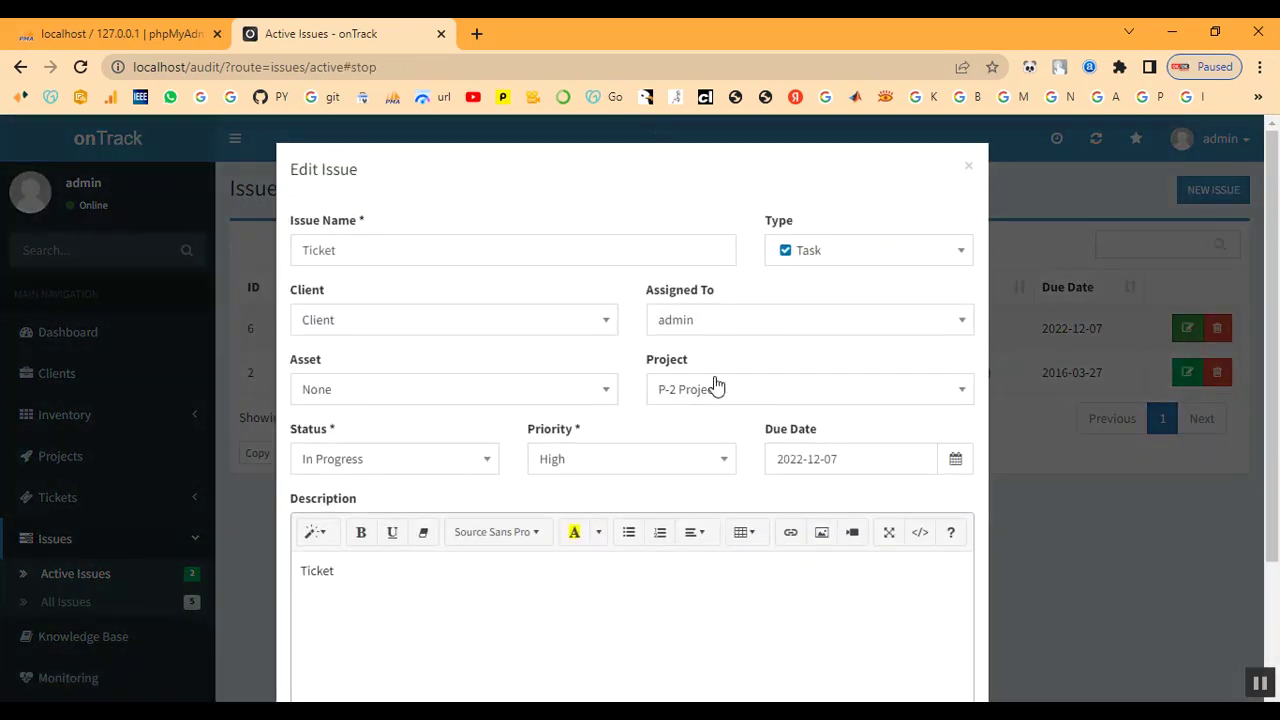
{"action": "scroll", "coordinate": [716, 387], "scroll_direction": "down", "scroll_amount": 1}
{"action": "scroll", "coordinate": [571, 480], "scroll_direction": "down", "scroll_amount": 1}
{"action": "scroll", "coordinate": [571, 480], "scroll_direction": "up", "scroll_amount": 2}
{"action": "left_click", "coordinate": [440, 460]}
{"action": "left_click", "coordinate": [372, 616]}
{"action": "scroll", "coordinate": [928, 611], "scroll_direction": "down", "scroll_amount": 2}
{"action": "left_click", "coordinate": [936, 645]}
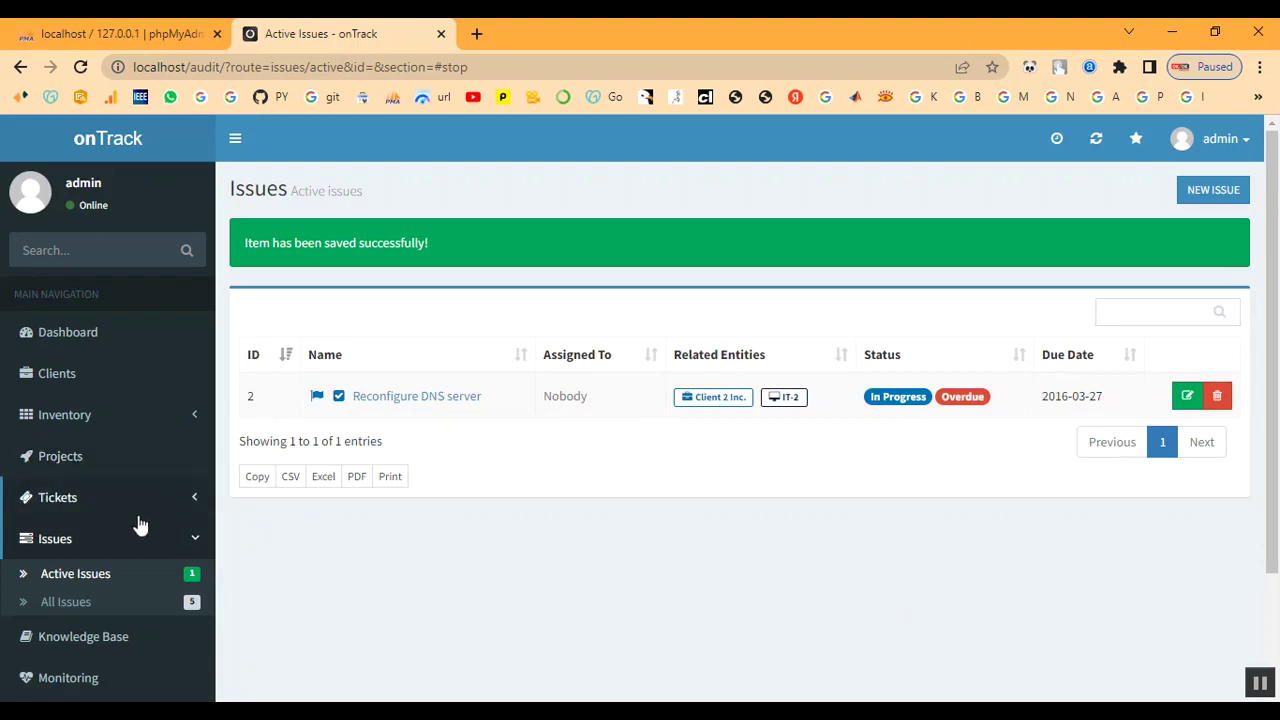
Confirm project P-2 is at 100% completion, then view the Monitoring host list
{"action": "left_click", "coordinate": [36, 464]}
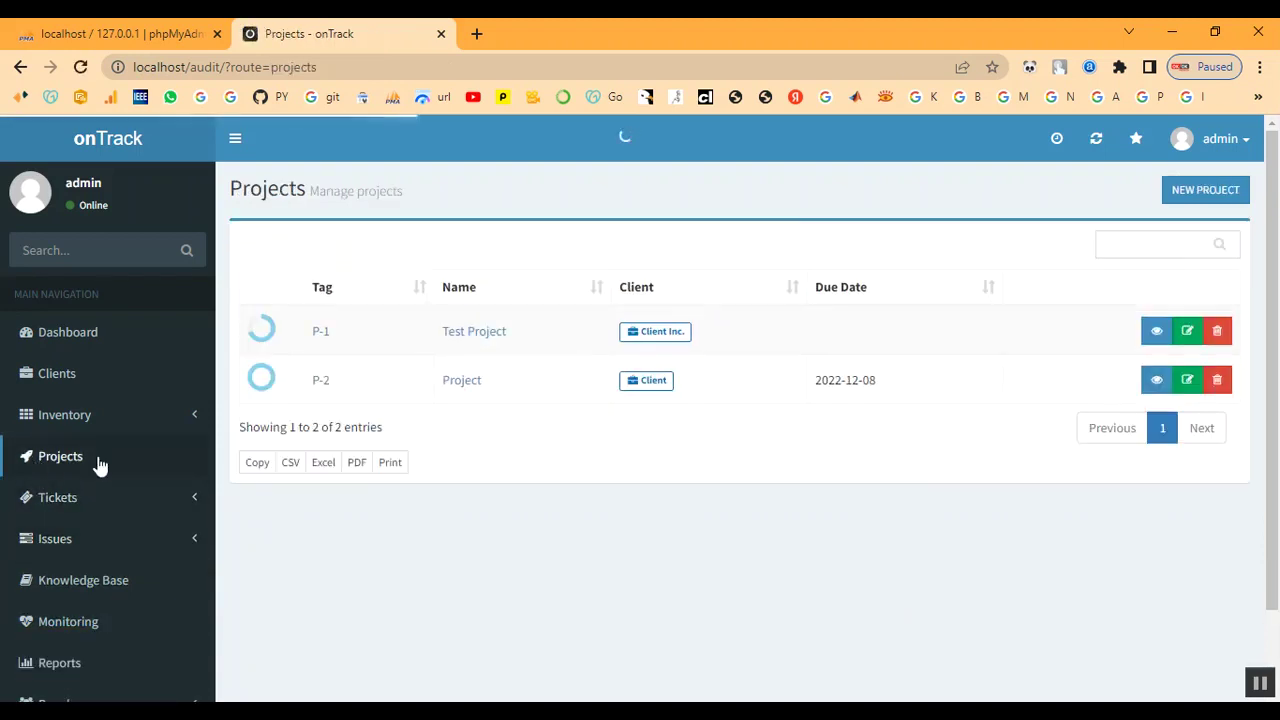
{"action": "left_click", "coordinate": [321, 384]}
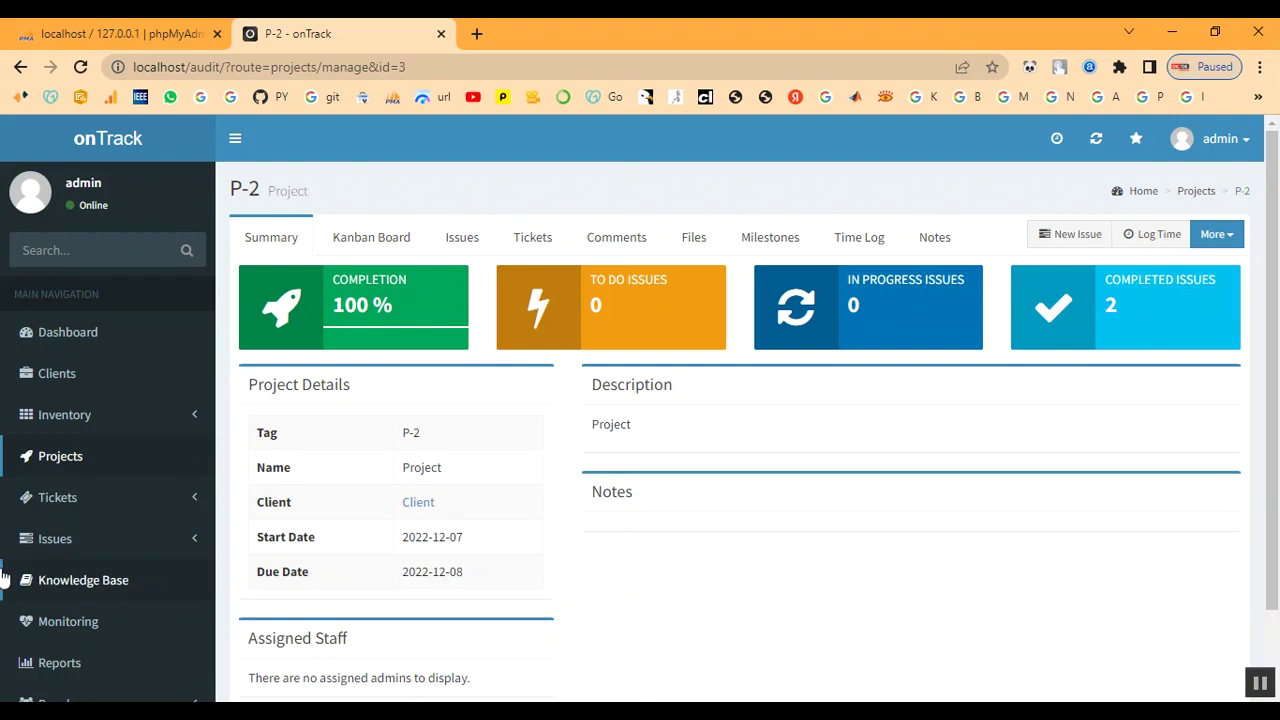
{"action": "scroll", "coordinate": [55, 585], "scroll_direction": "down", "scroll_amount": 2}
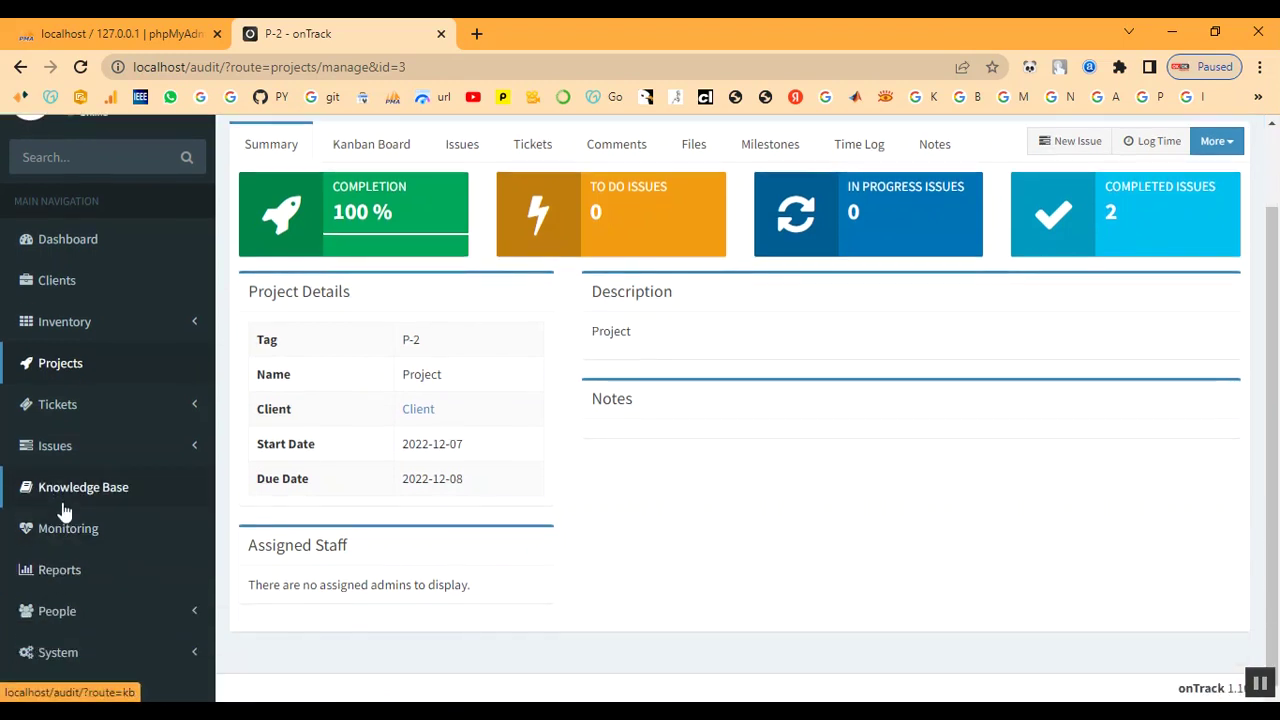
{"action": "left_click", "coordinate": [68, 529]}
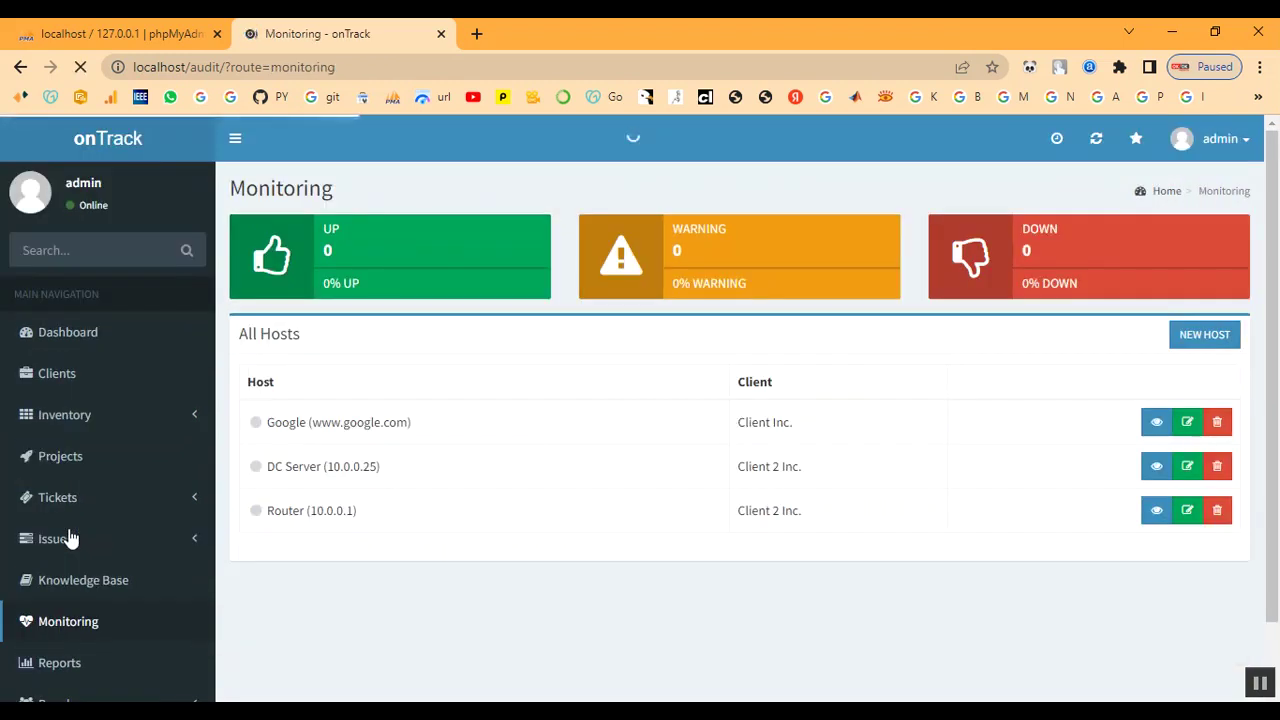
Add monitoring host 'Client' with address 'client', assigned to client Client
{"action": "left_click", "coordinate": [1204, 336]}
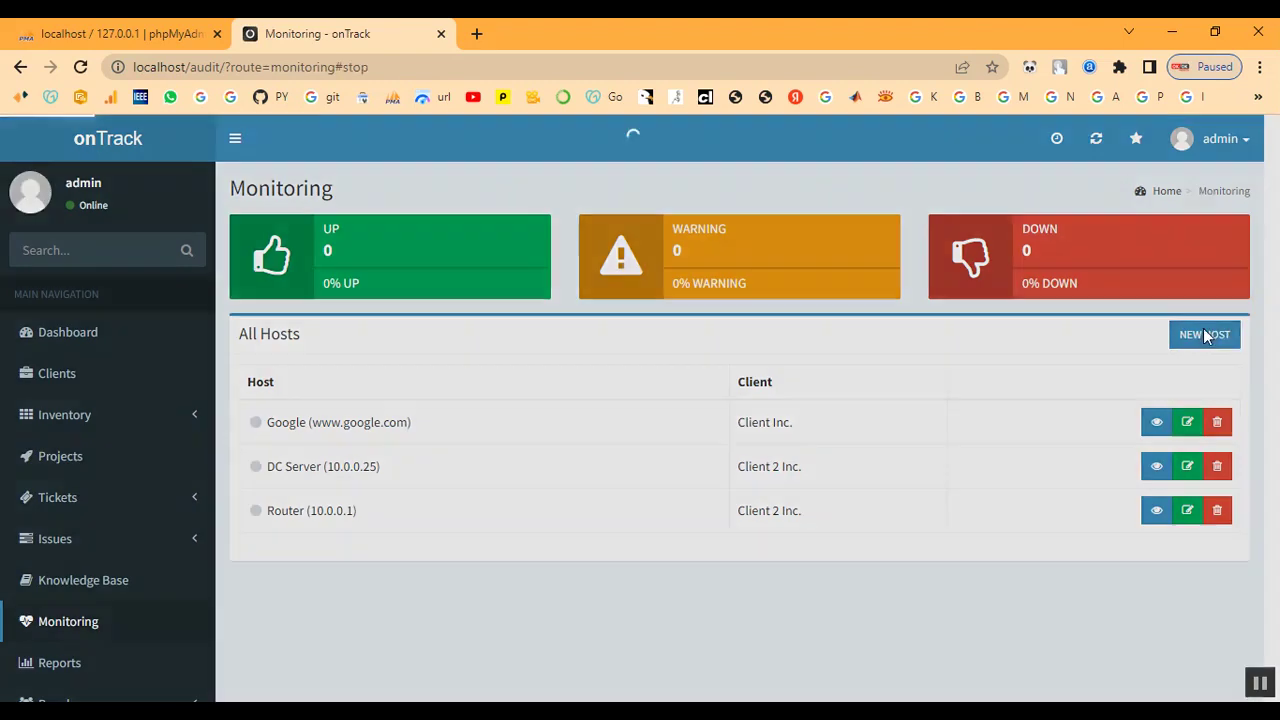
{"action": "left_click", "coordinate": [345, 250]}
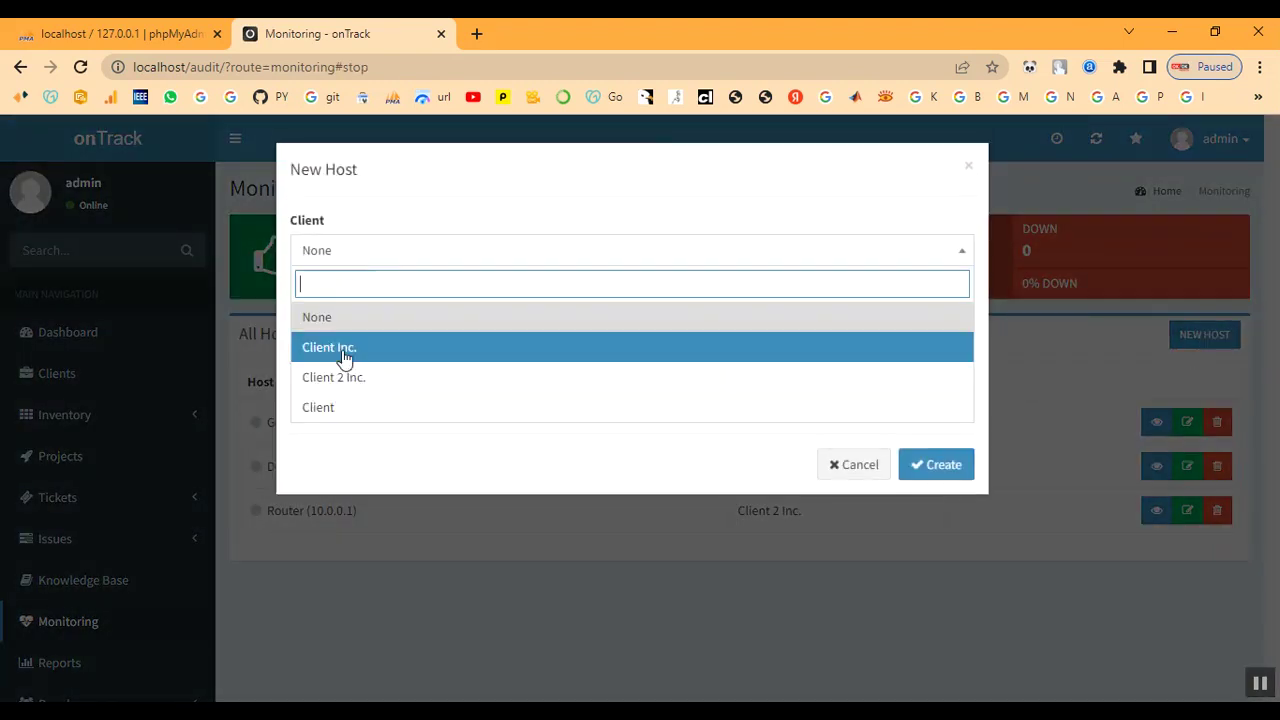
{"action": "left_click", "coordinate": [340, 414]}
{"action": "left_click", "coordinate": [367, 316]}
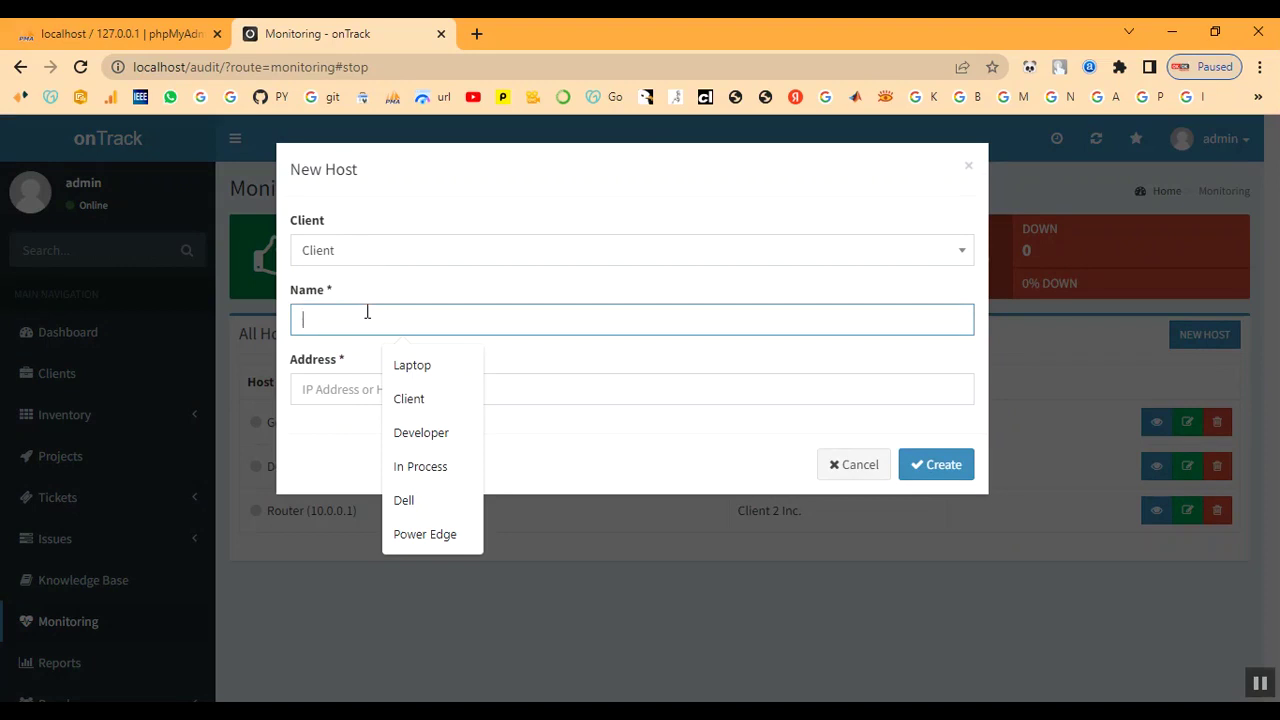
{"action": "type", "text": "Client"}
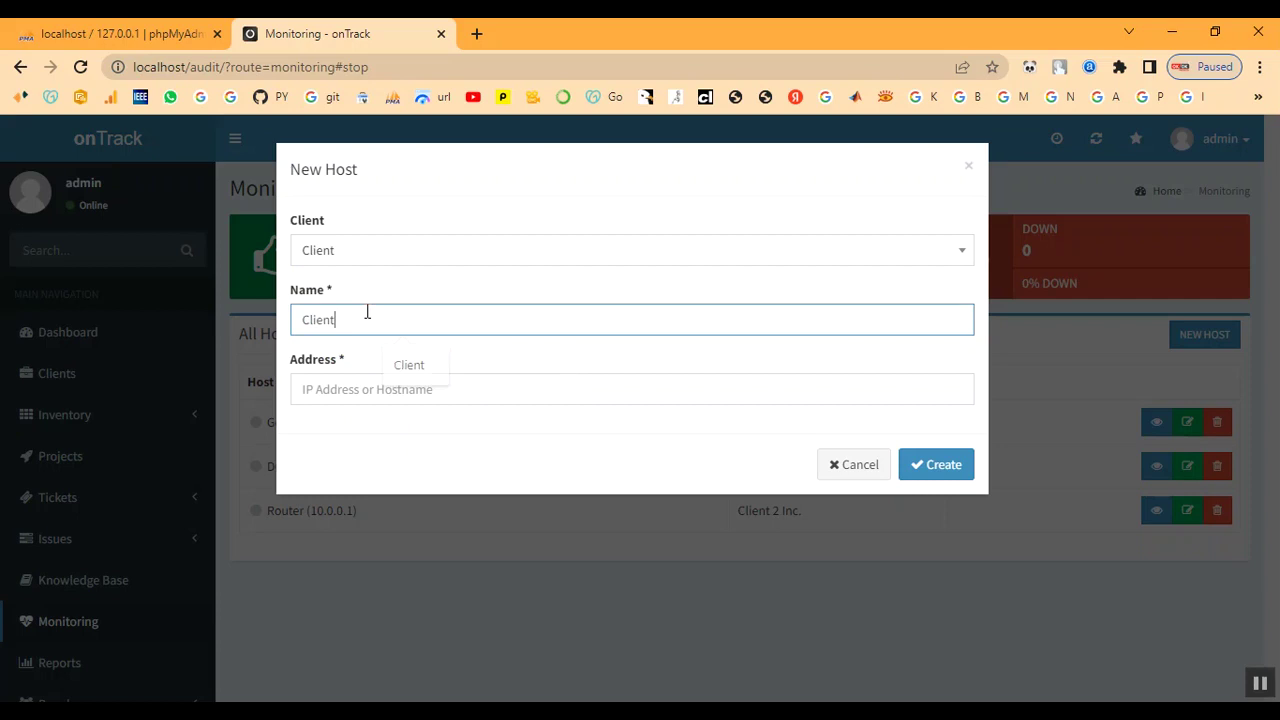
{"action": "key", "text": "Tab"}
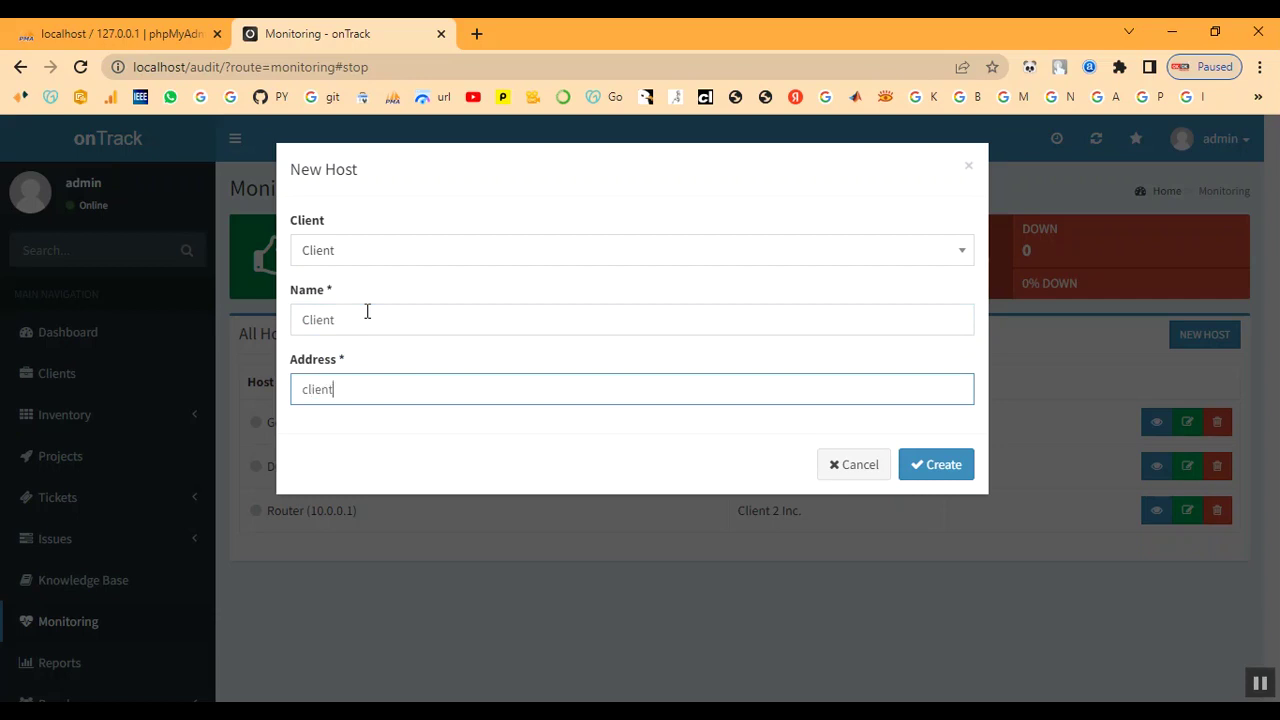
{"action": "left_click", "coordinate": [935, 466]}
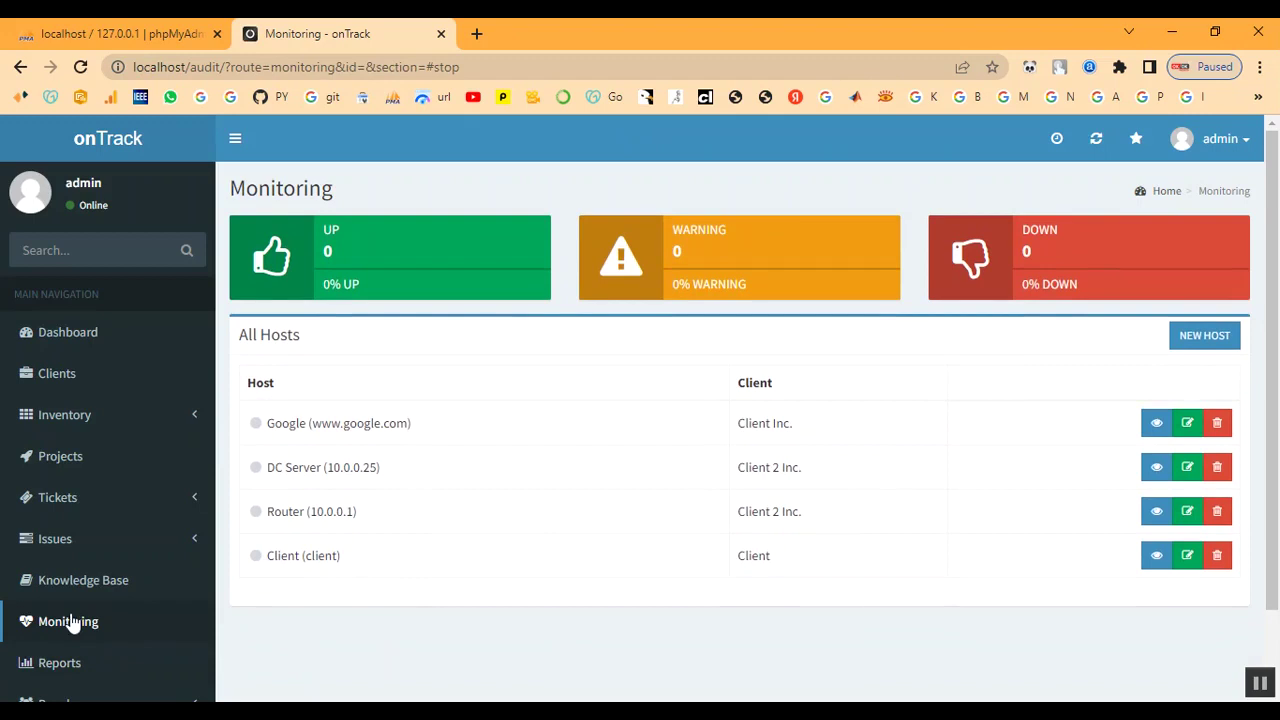
{"action": "scroll", "coordinate": [72, 620], "scroll_direction": "down", "scroll_amount": 1}
Generate a timesheet for client Client from 2022-12-07 to 2022-12-14
{"action": "left_click", "coordinate": [69, 576]}
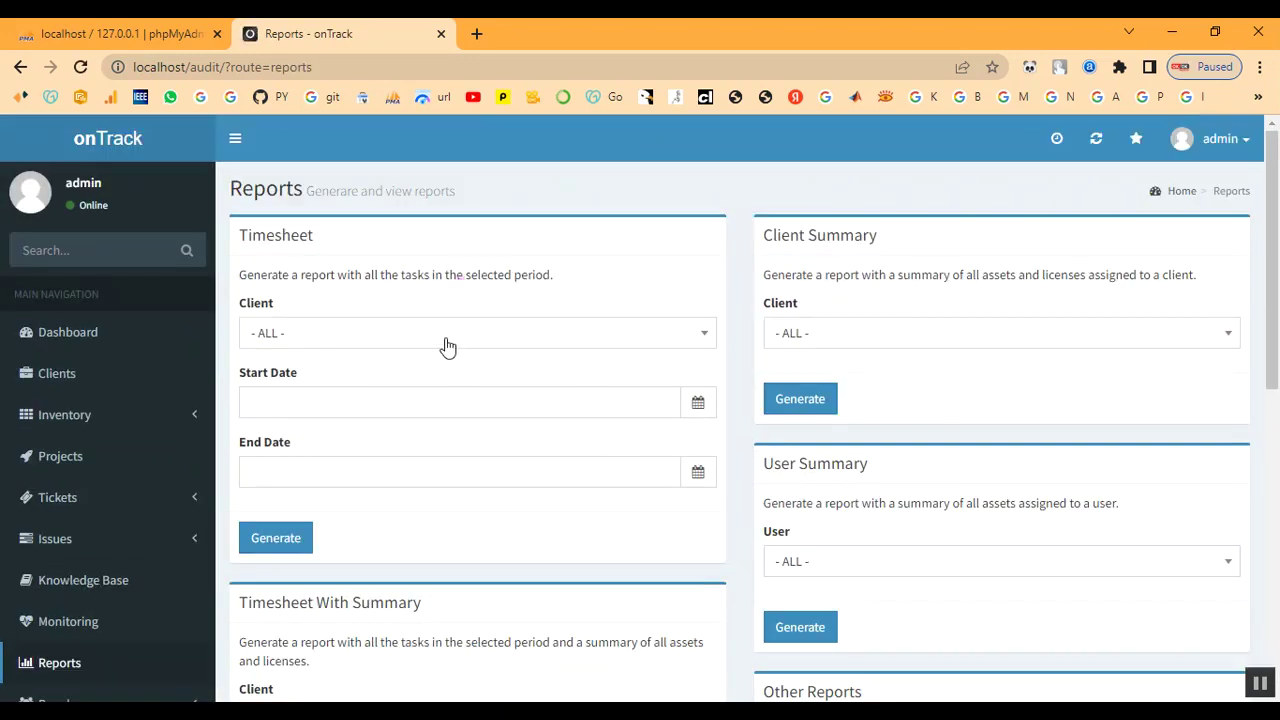
{"action": "left_click", "coordinate": [441, 342]}
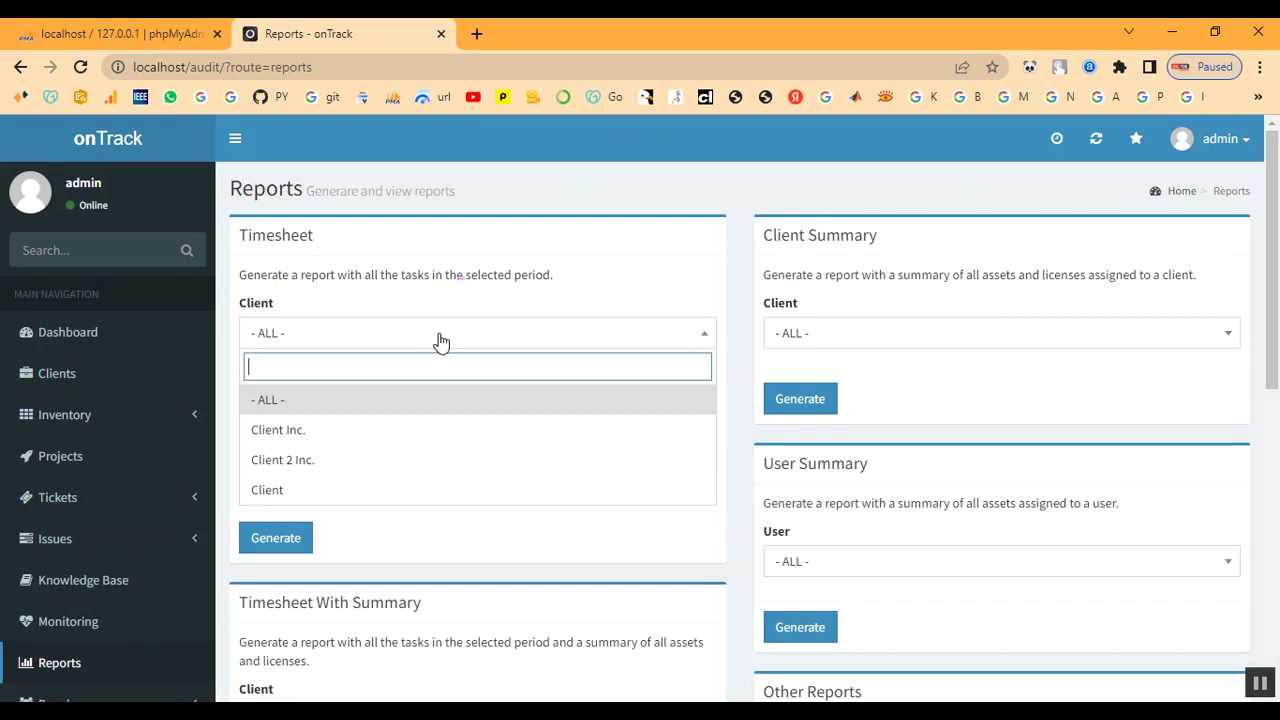
{"action": "left_click", "coordinate": [406, 502]}
{"action": "left_click", "coordinate": [406, 411]}
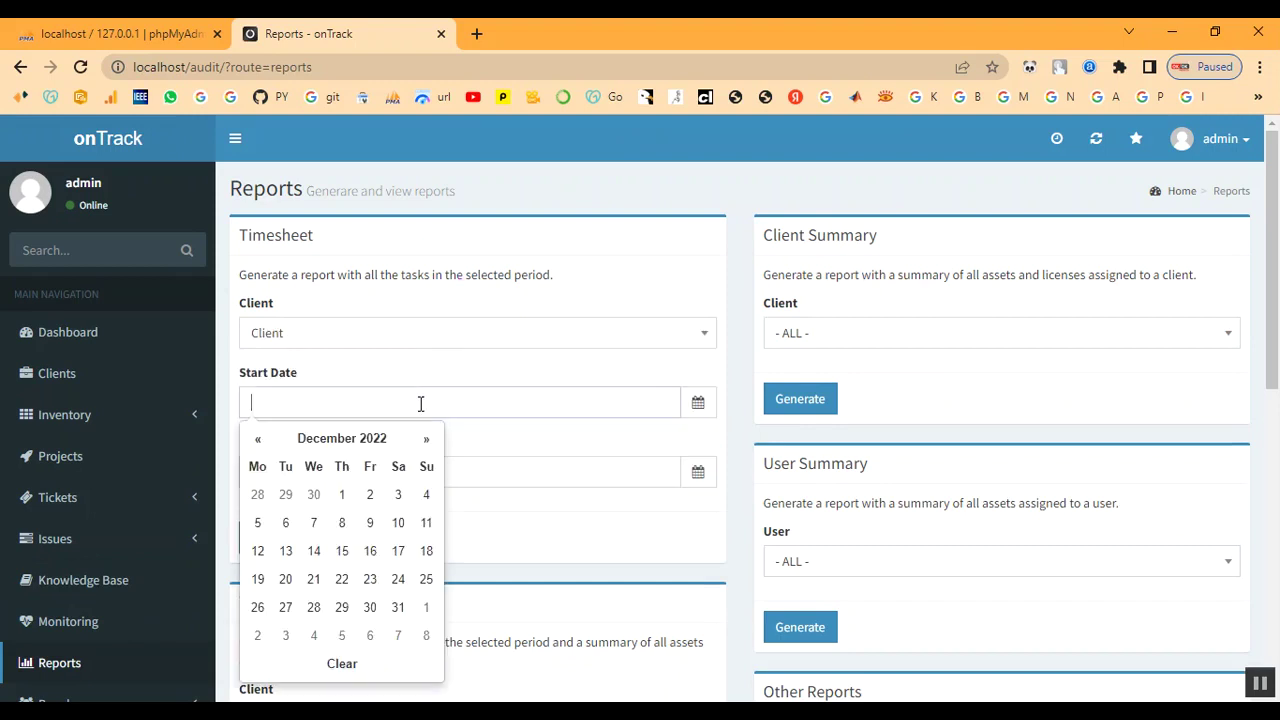
{"action": "left_click", "coordinate": [316, 524]}
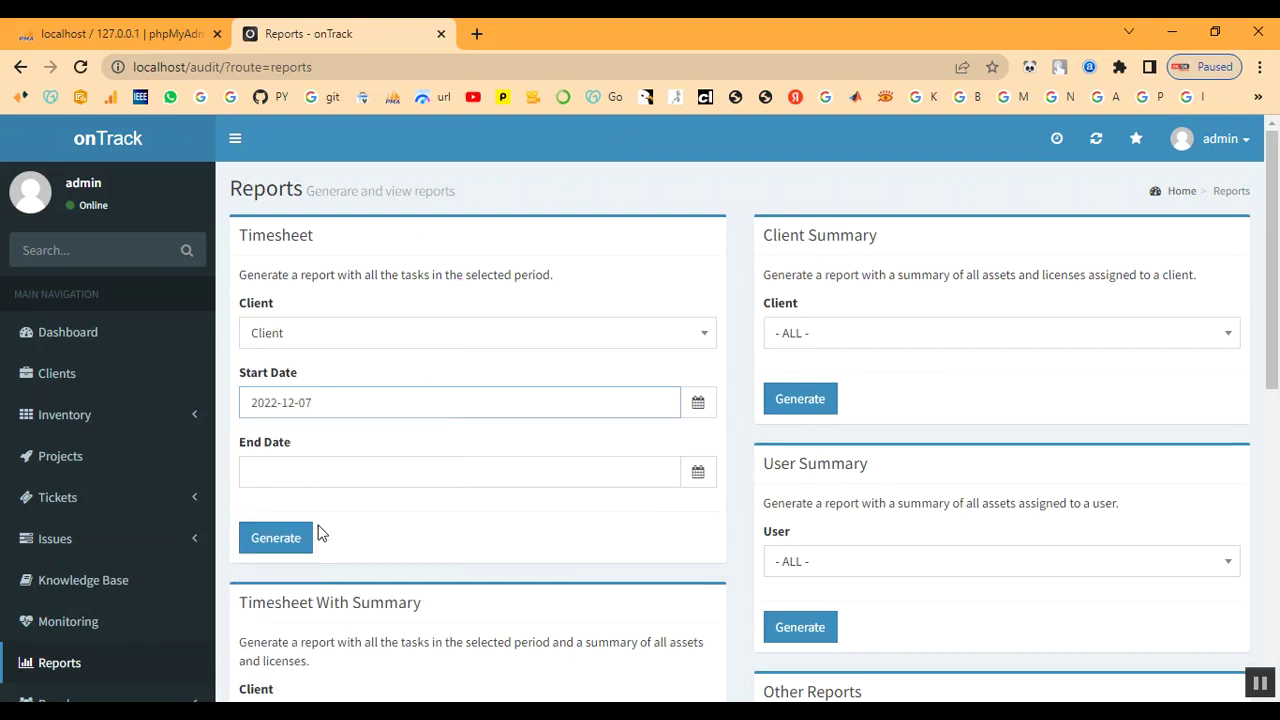
{"action": "left_click", "coordinate": [413, 472]}
{"action": "left_click", "coordinate": [313, 322]}
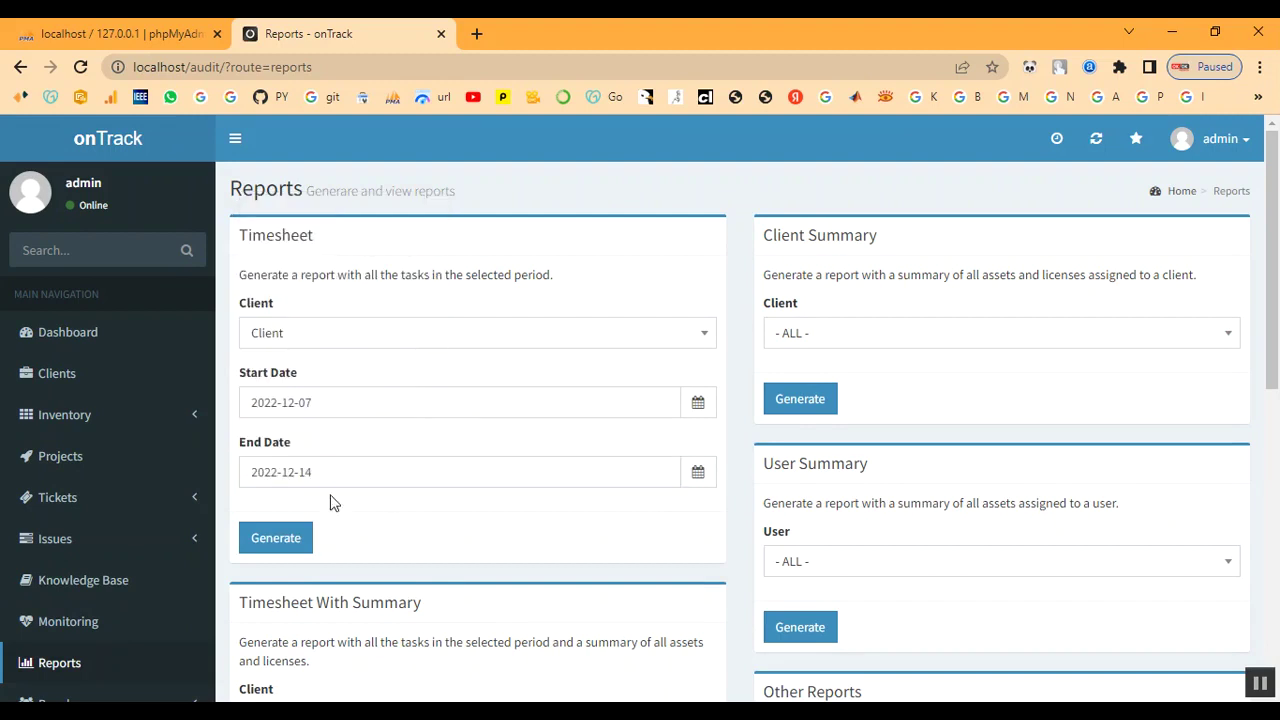
{"action": "left_click", "coordinate": [291, 545]}
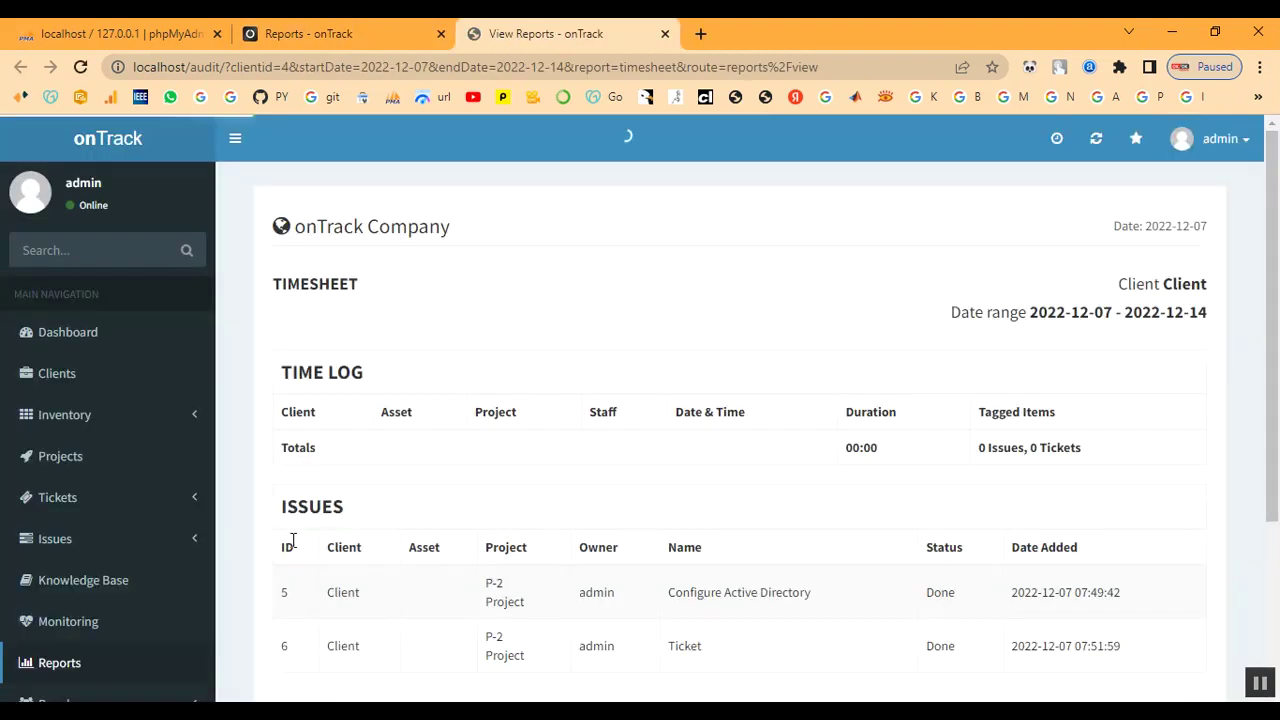
Inspect the report's TIME LOG, ISSUES, Tagged Items totals and the two issue rows
{"action": "scroll", "coordinate": [420, 425], "scroll_direction": "down", "scroll_amount": 2}
{"action": "scroll", "coordinate": [420, 425], "scroll_direction": "up", "scroll_amount": 2}
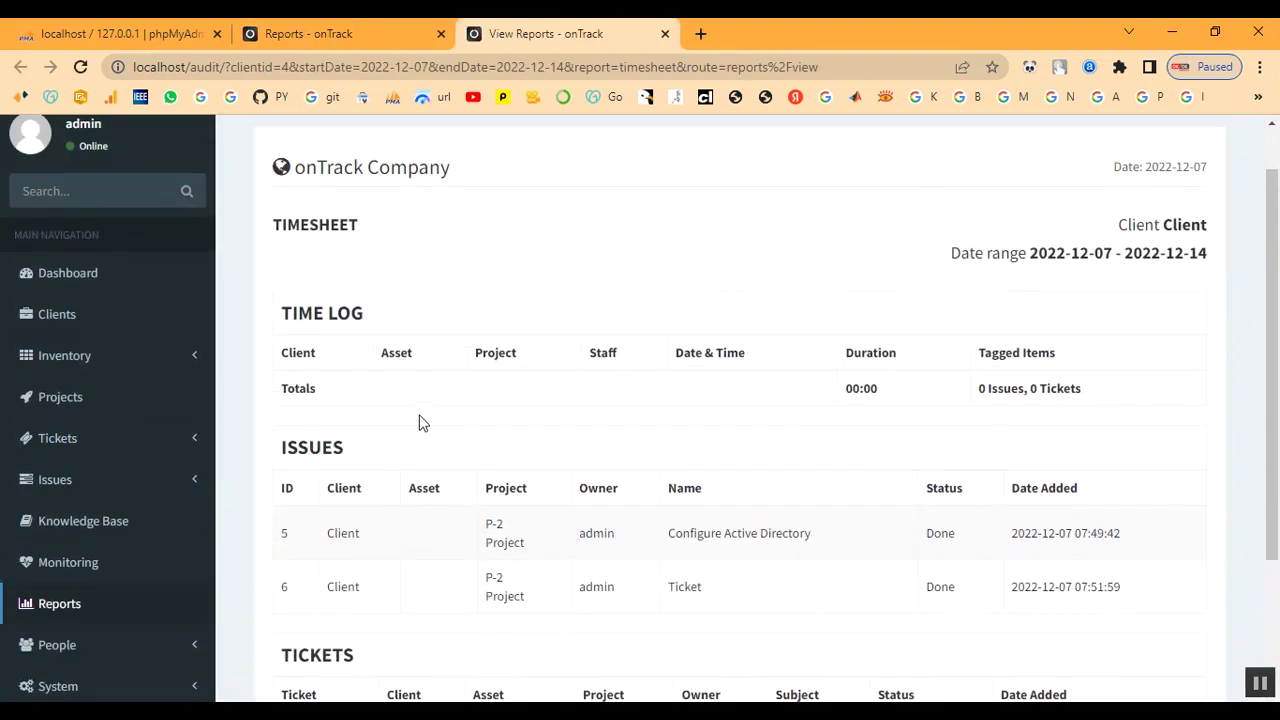
{"action": "left_click_drag", "start_coordinate": [284, 311], "coordinate": [485, 316]}
{"action": "left_click", "coordinate": [483, 316]}
{"action": "scroll", "coordinate": [767, 420], "scroll_direction": "down", "scroll_amount": 2}
{"action": "left_click_drag", "start_coordinate": [284, 268], "coordinate": [394, 269]}
{"action": "left_click", "coordinate": [394, 269]}
{"action": "scroll", "coordinate": [867, 340], "scroll_direction": "up", "scroll_amount": 2}
{"action": "left_click_drag", "start_coordinate": [980, 388], "coordinate": [1050, 387]}
{"action": "left_click", "coordinate": [967, 441]}
{"action": "scroll", "coordinate": [967, 441], "scroll_direction": "down", "scroll_amount": 1}
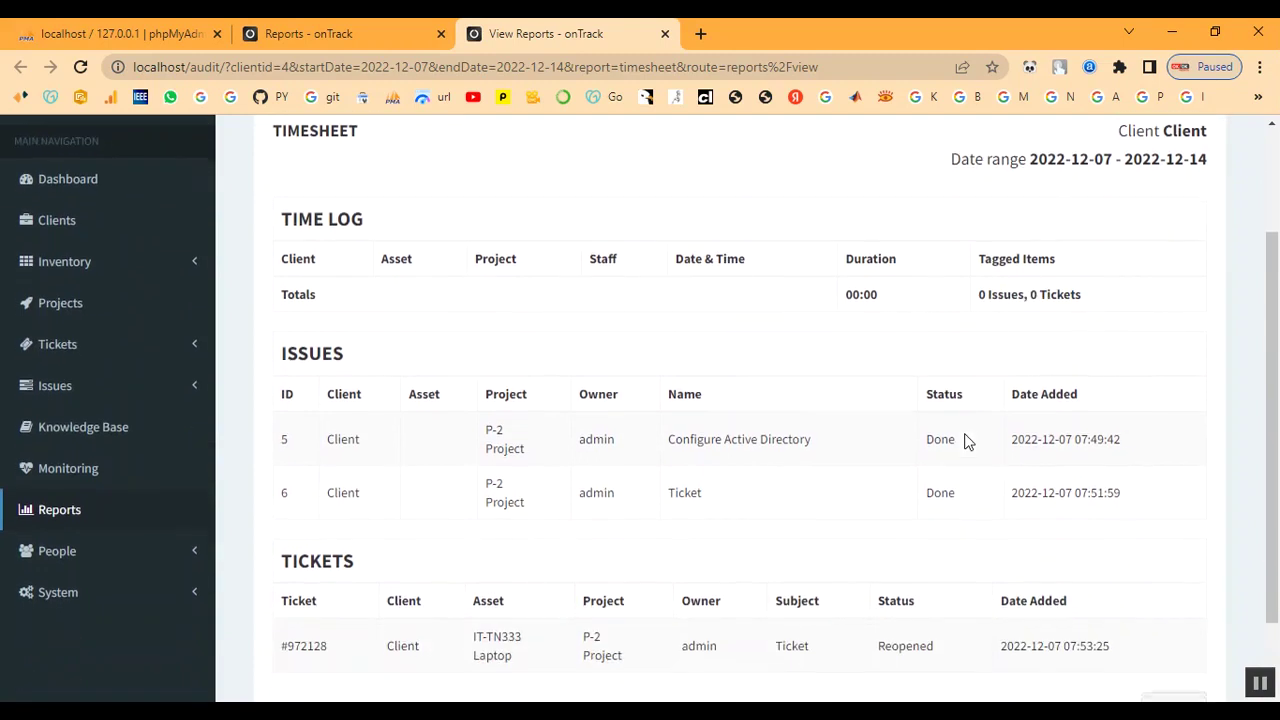
{"action": "left_click_drag", "start_coordinate": [417, 452], "coordinate": [1083, 531]}
{"action": "left_click", "coordinate": [819, 538]}
Check issue 5's Done status, the ticket's Reopened status, and the report's client and dates
{"action": "left_click_drag", "start_coordinate": [925, 438], "coordinate": [980, 446]}
{"action": "scroll", "coordinate": [949, 623], "scroll_direction": "down", "scroll_amount": 2}
{"action": "double_click", "coordinate": [872, 548]}
{"action": "left_click", "coordinate": [860, 617]}
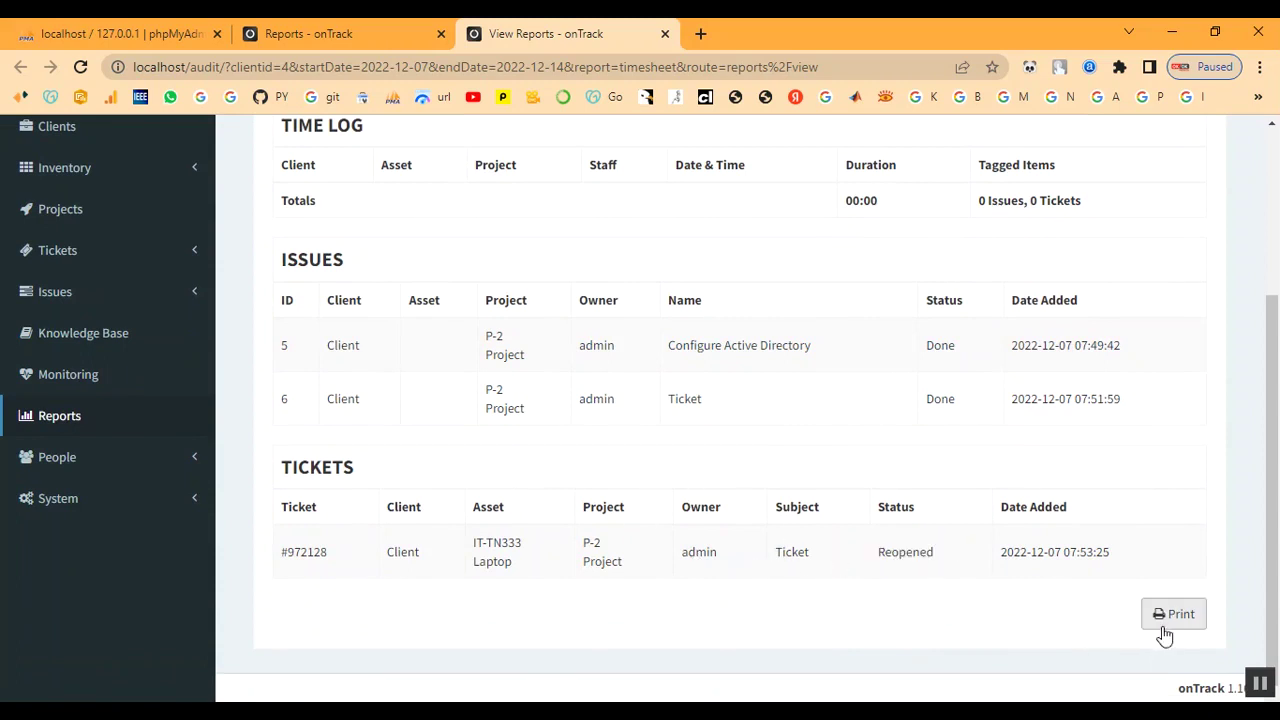
{"action": "scroll", "coordinate": [857, 434], "scroll_direction": "up", "scroll_amount": 3}
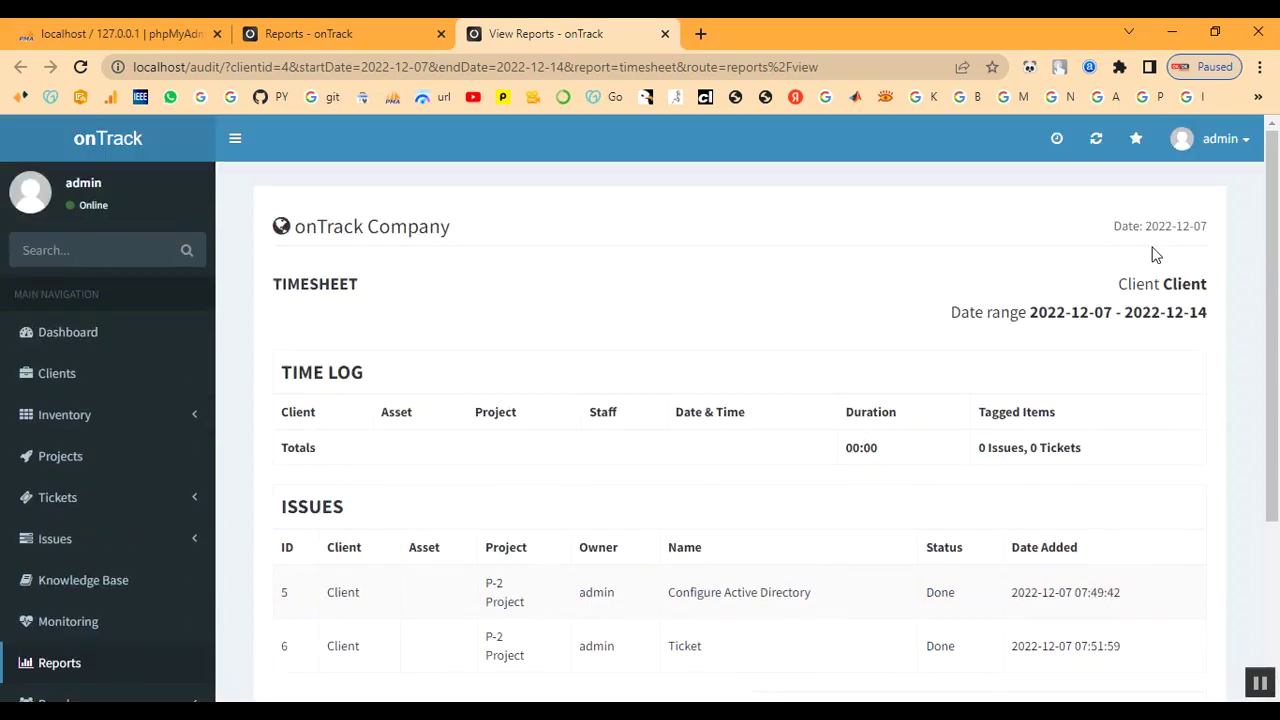
{"action": "left_click_drag", "start_coordinate": [1108, 284], "coordinate": [1165, 310]}
{"action": "left_click", "coordinate": [1124, 353]}
{"action": "left_click_drag", "start_coordinate": [957, 316], "coordinate": [1108, 302]}
{"action": "left_click", "coordinate": [1243, 300]}
{"action": "scroll", "coordinate": [91, 631], "scroll_direction": "down", "scroll_amount": 1}
Generate the Client Summary for client Client, listing laptop IT-TN333 and licence ITL-335
{"action": "left_click", "coordinate": [57, 578]}
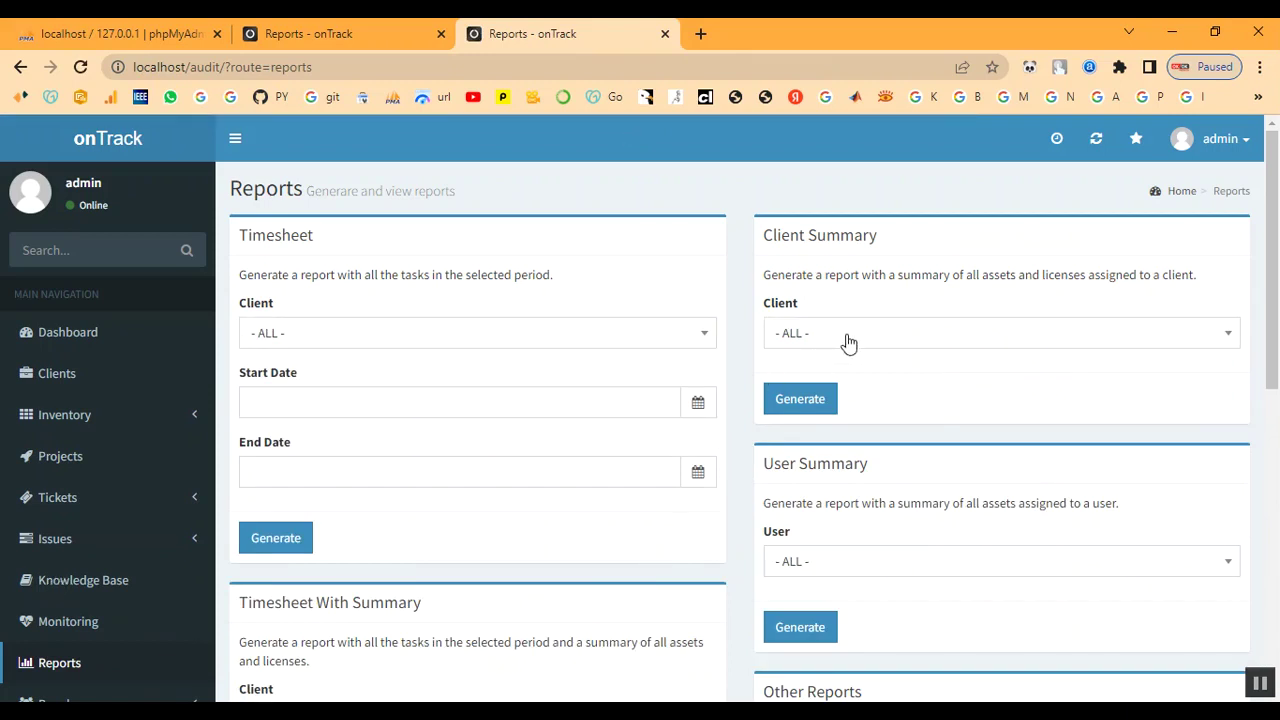
{"action": "left_click", "coordinate": [848, 342]}
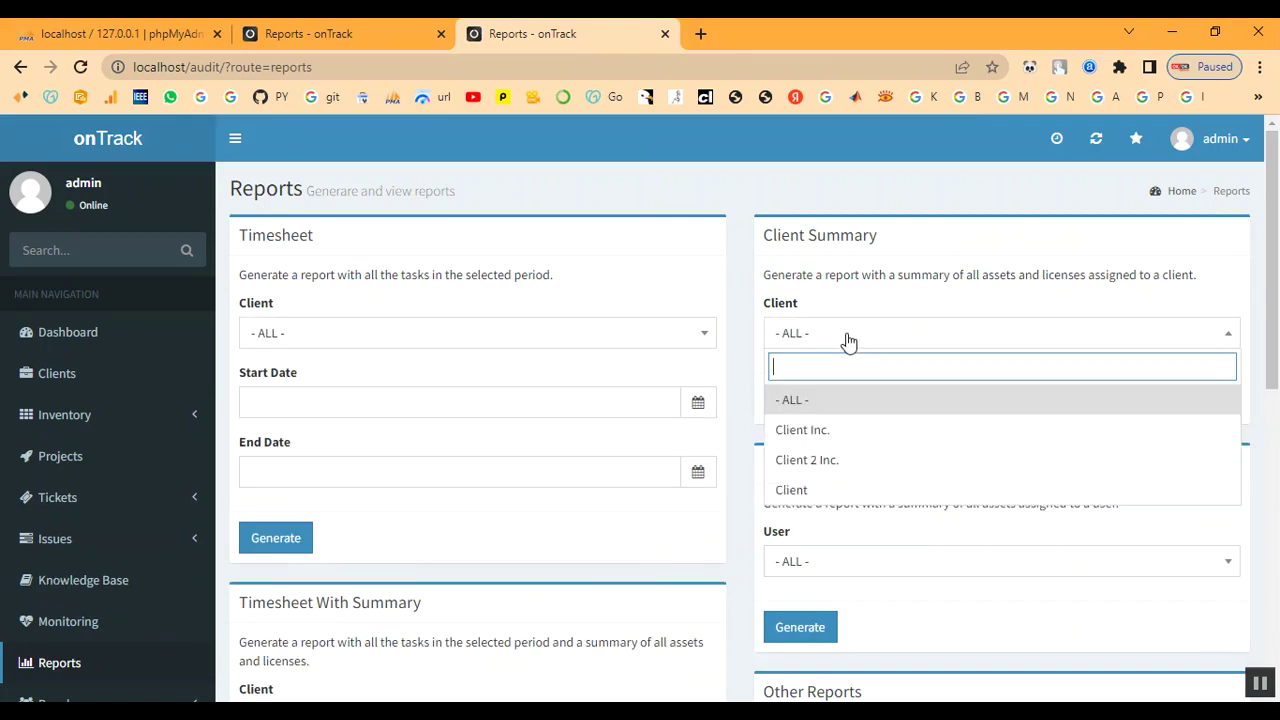
{"action": "left_click", "coordinate": [837, 492]}
{"action": "left_click", "coordinate": [797, 400]}
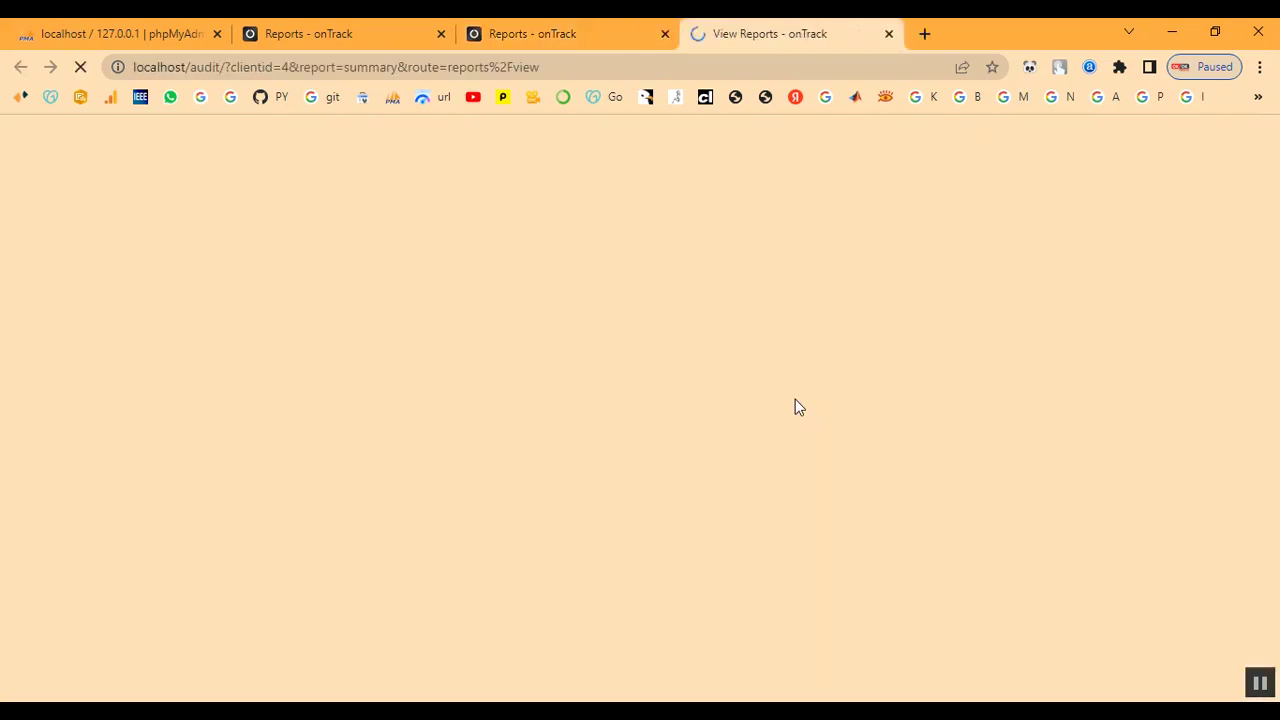
{"action": "scroll", "coordinate": [440, 456], "scroll_direction": "down", "scroll_amount": 1}
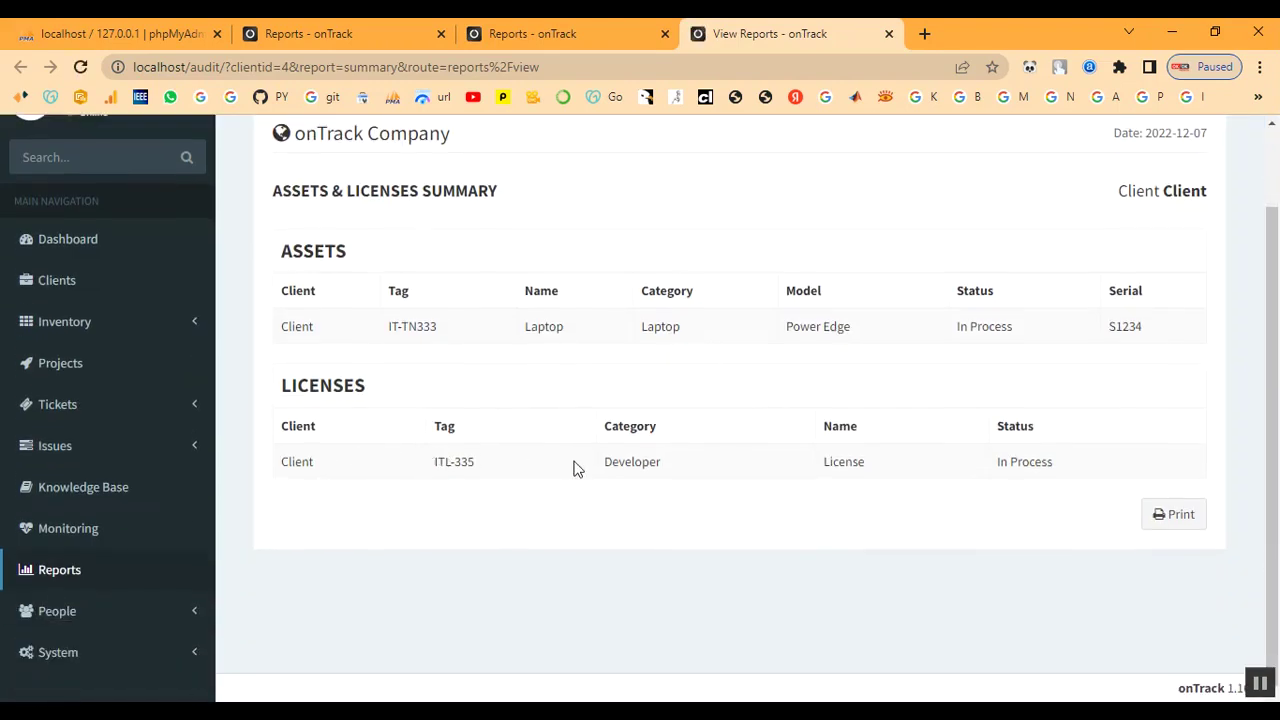
{"action": "scroll", "coordinate": [650, 467], "scroll_direction": "up", "scroll_amount": 1}
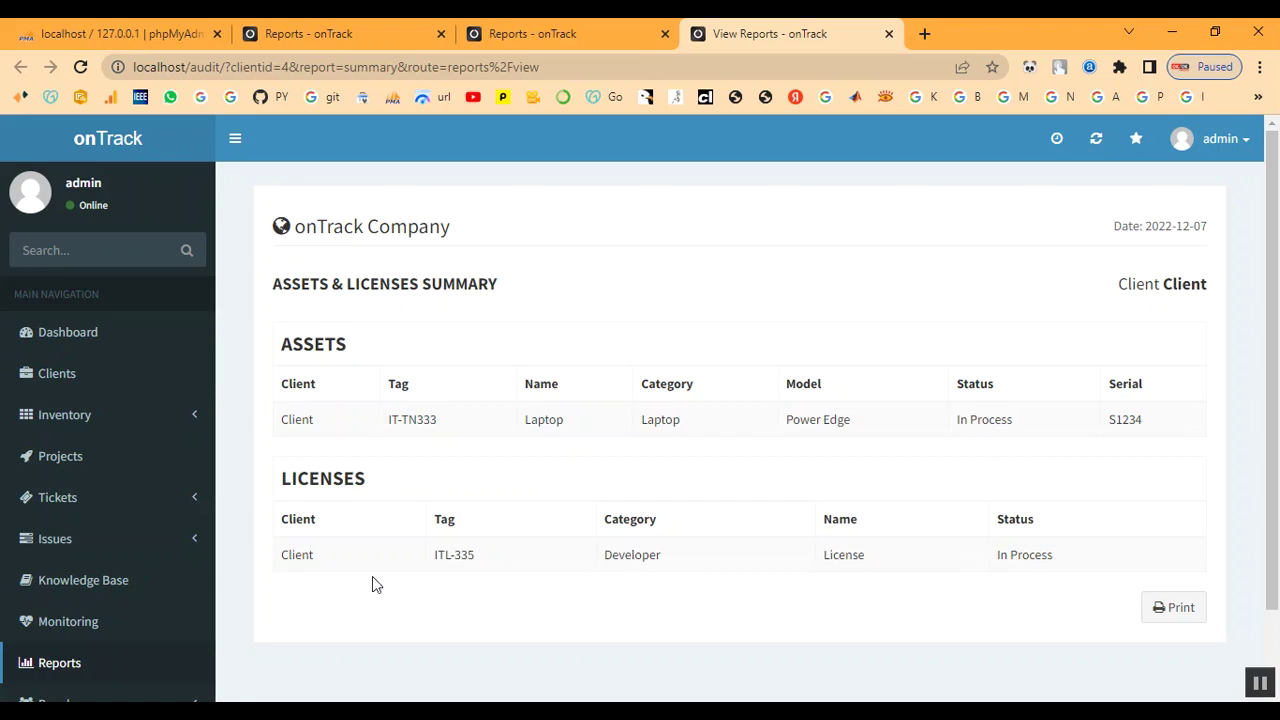
Generate the Timesheet With Summary report for Client covering 2022-12-07 to 2022-12-07
{"action": "left_click", "coordinate": [97, 668]}
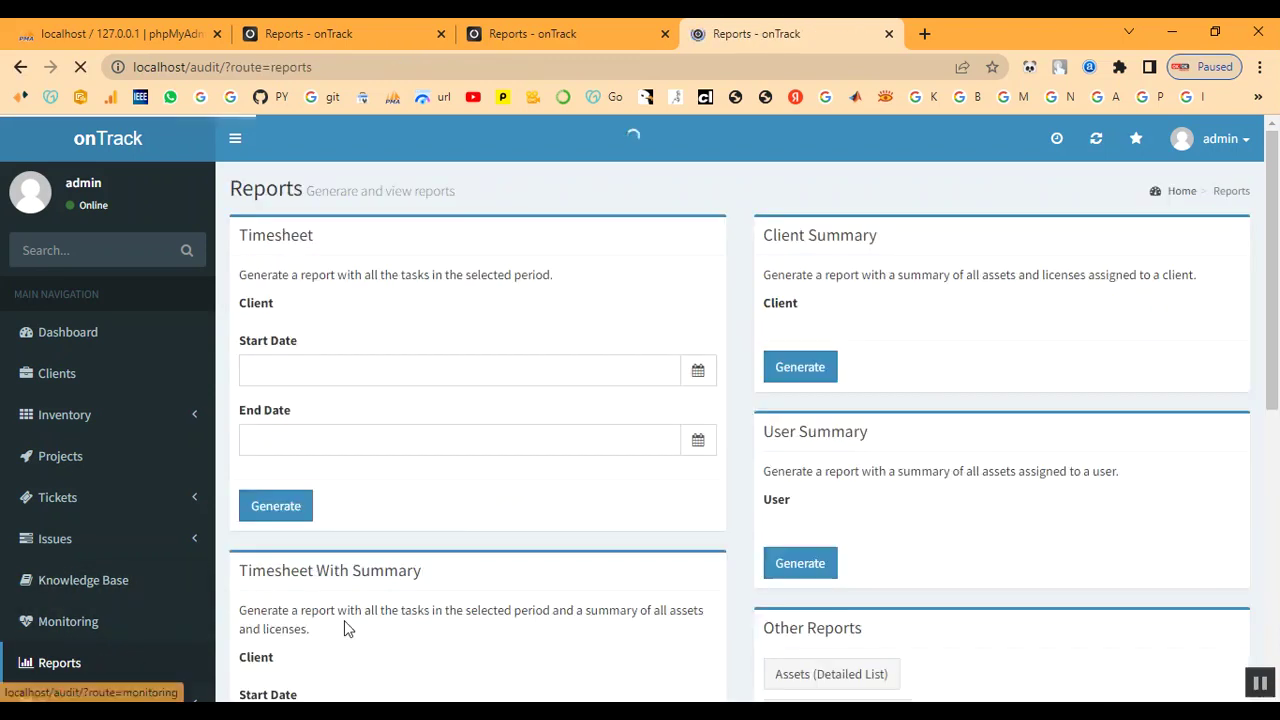
{"action": "scroll", "coordinate": [963, 434], "scroll_direction": "down", "scroll_amount": 2}
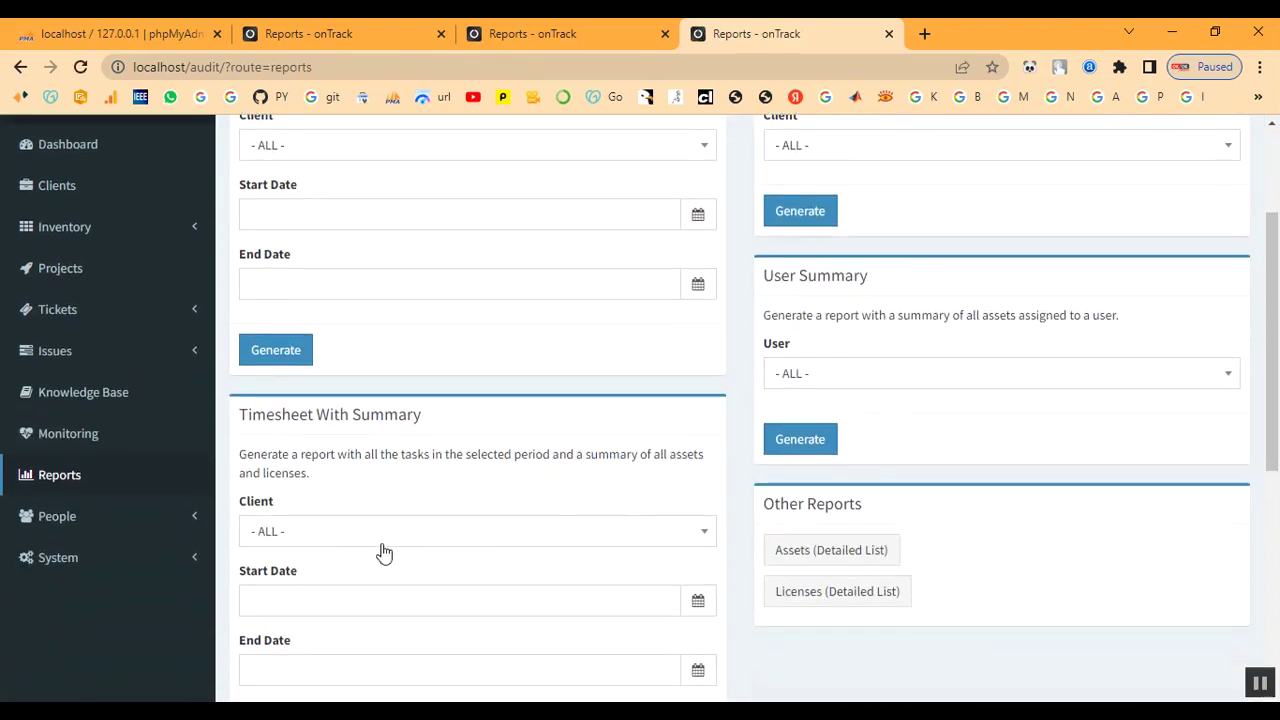
{"action": "left_click", "coordinate": [372, 531]}
{"action": "left_click", "coordinate": [357, 505]}
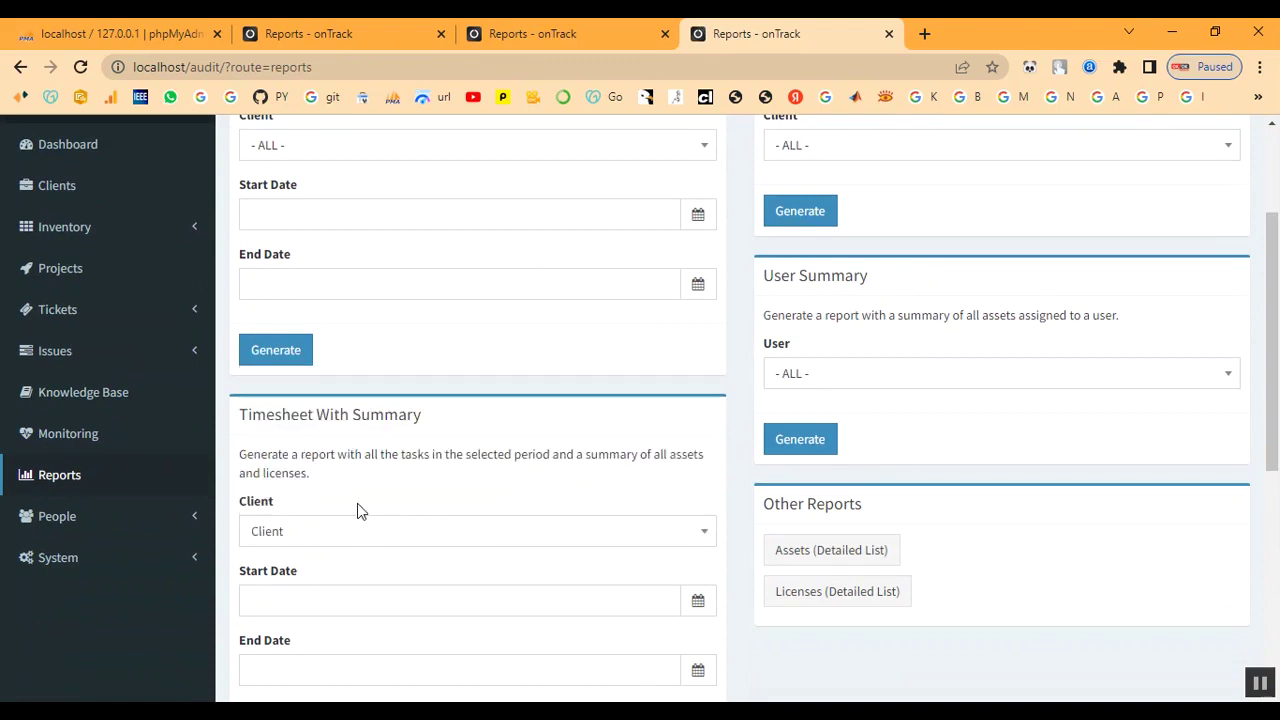
{"action": "scroll", "coordinate": [357, 508], "scroll_direction": "down", "scroll_amount": 2}
{"action": "left_click", "coordinate": [338, 410]}
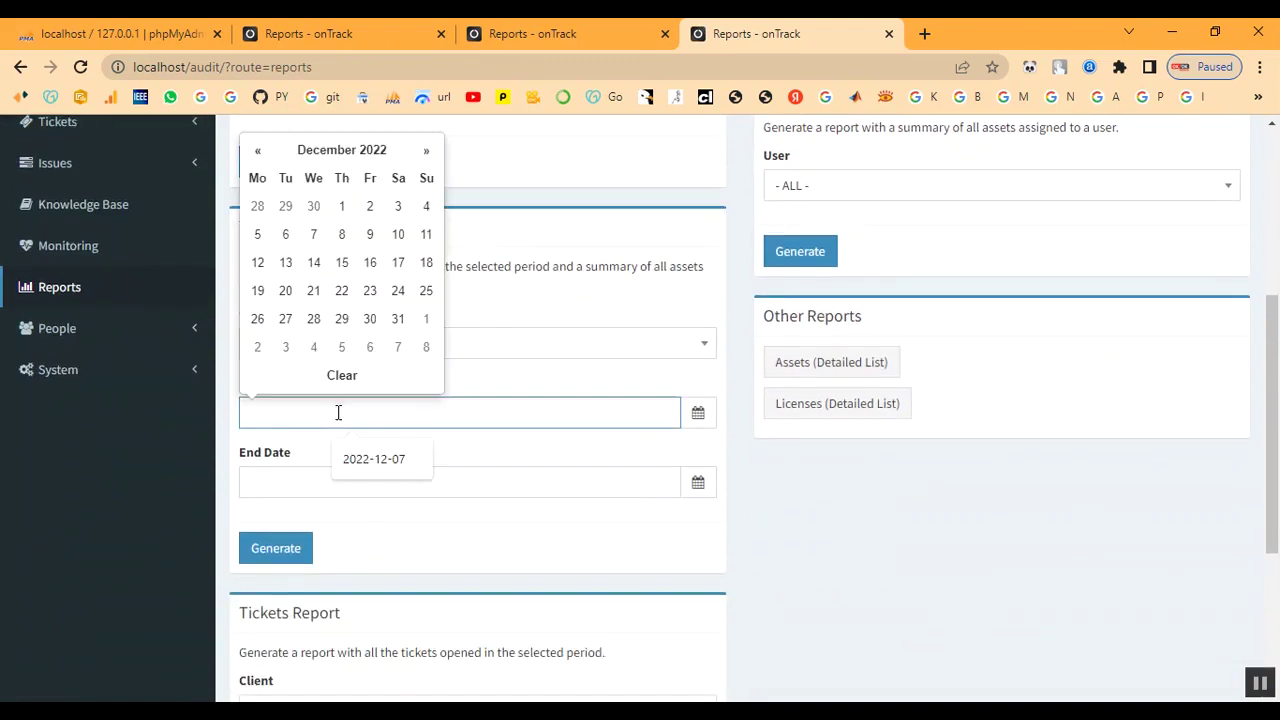
{"action": "left_click", "coordinate": [352, 458]}
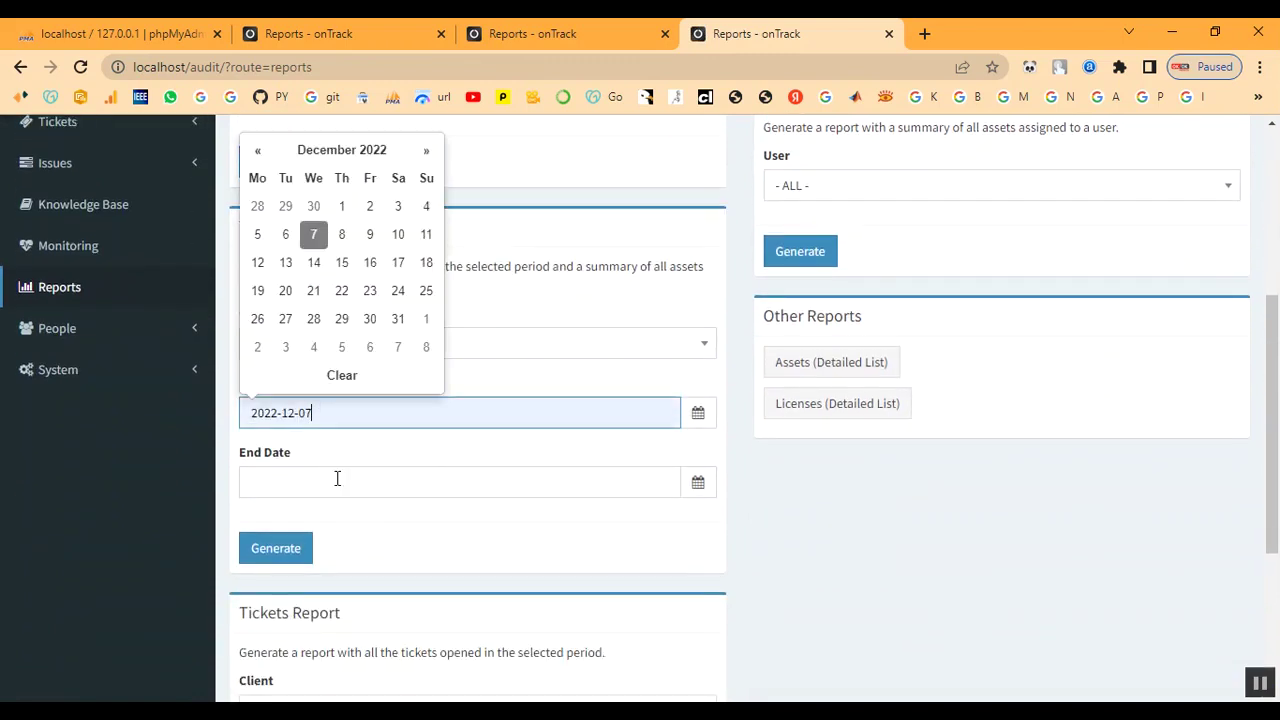
{"action": "left_click", "coordinate": [337, 479]}
{"action": "left_click", "coordinate": [313, 310]}
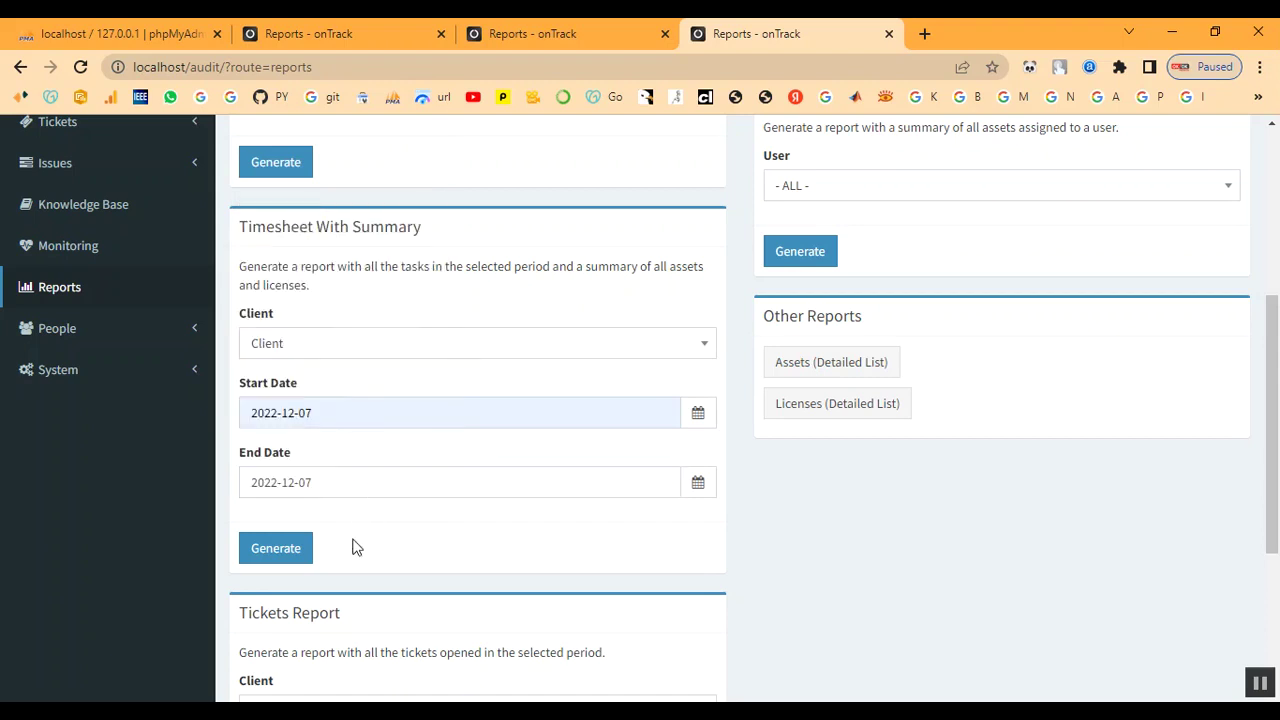
{"action": "left_click", "coordinate": [286, 549]}
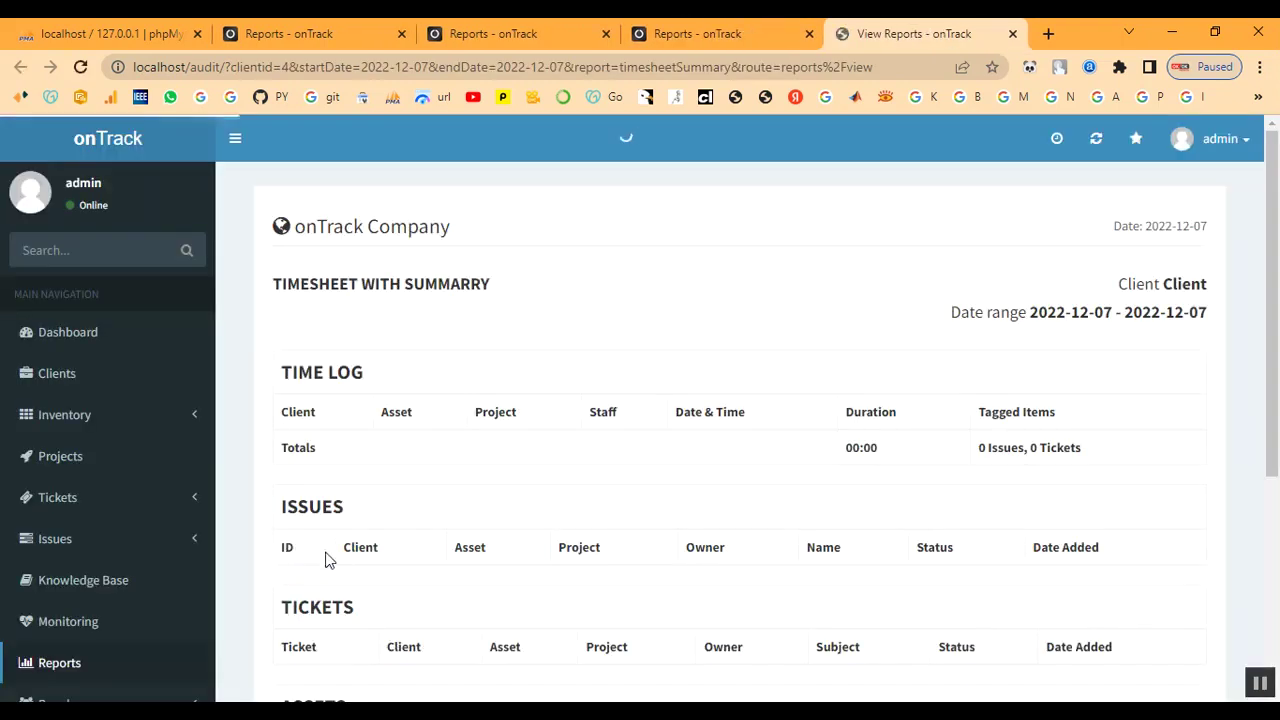
Review the report listing IT-TN333 and ITL-335, close it, and scroll down to Tickets Report
{"action": "scroll", "coordinate": [723, 486], "scroll_direction": "down", "scroll_amount": 3}
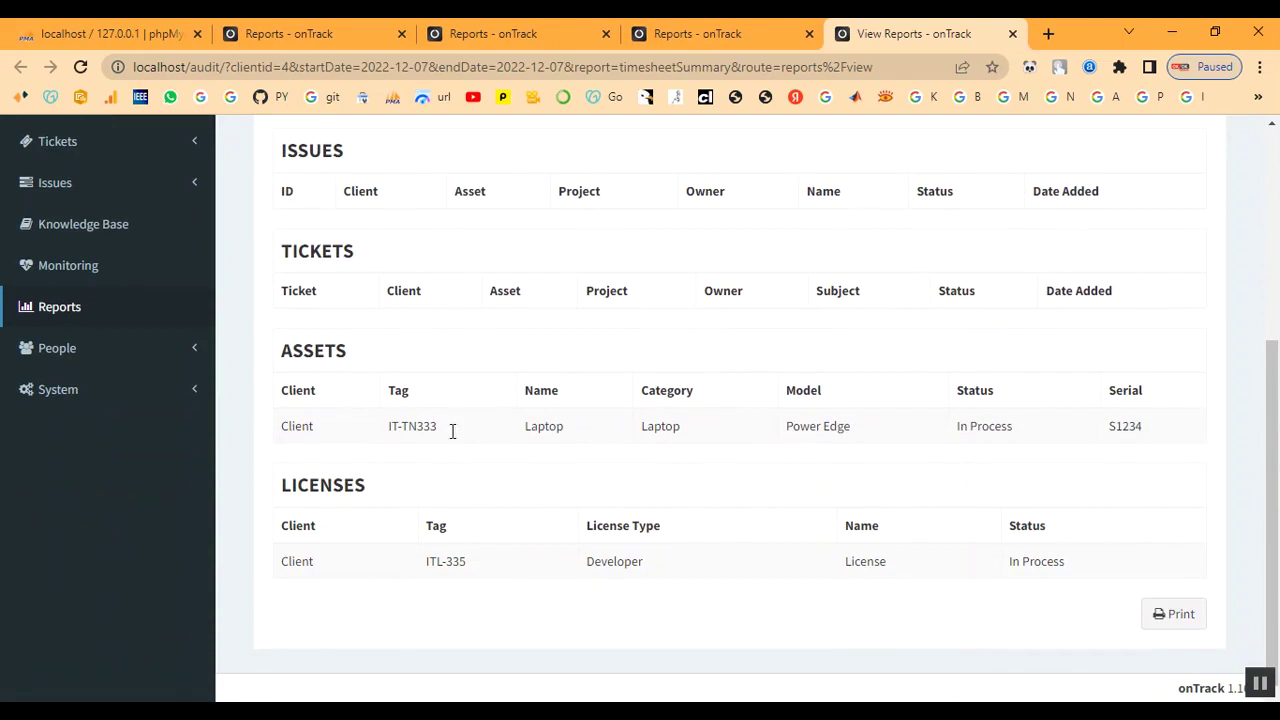
{"action": "scroll", "coordinate": [908, 508], "scroll_direction": "up", "scroll_amount": 4}
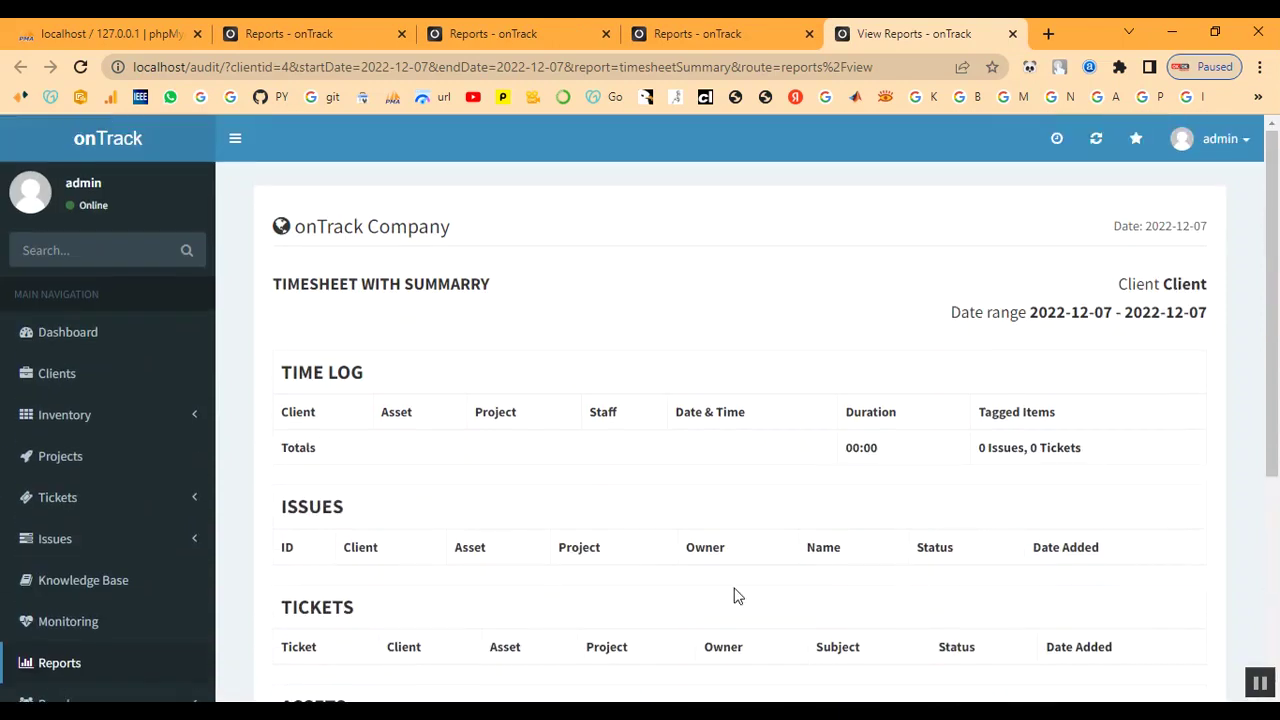
{"action": "scroll", "coordinate": [734, 594], "scroll_direction": "down", "scroll_amount": 1}
{"action": "scroll", "coordinate": [734, 594], "scroll_direction": "up", "scroll_amount": 1}
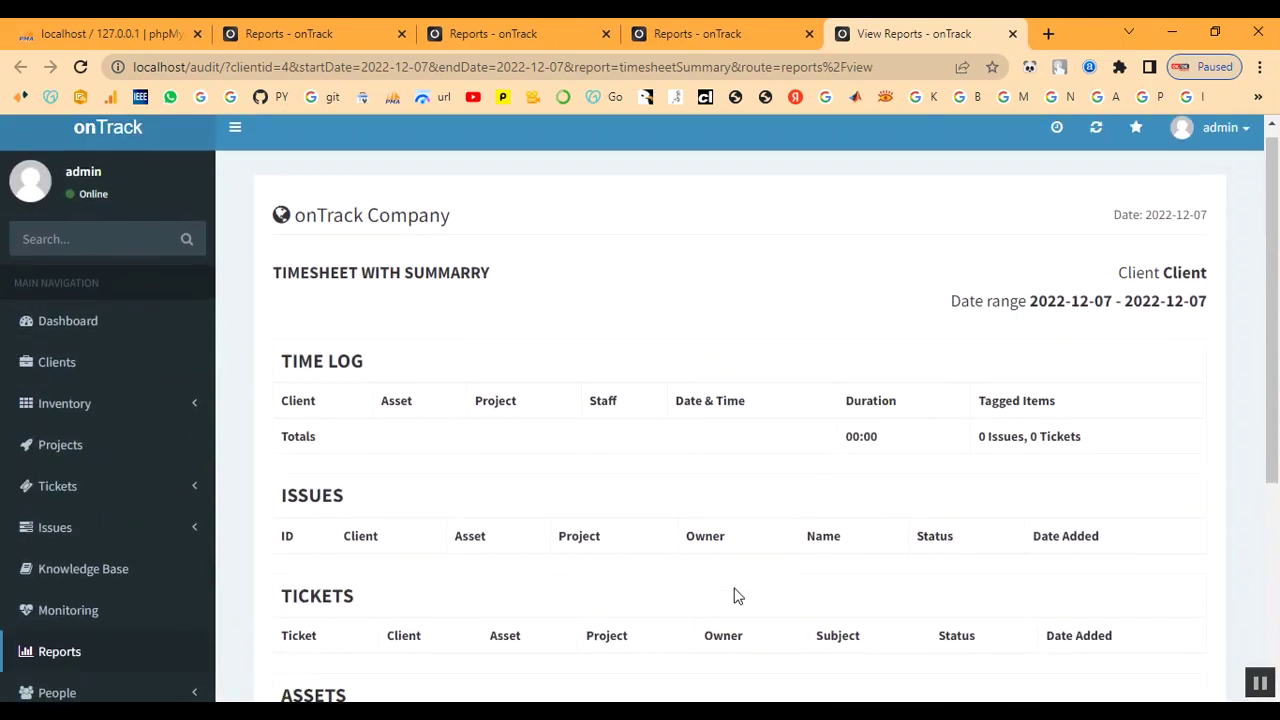
{"action": "left_click", "coordinate": [1012, 35]}
{"action": "scroll", "coordinate": [822, 380], "scroll_direction": "up", "scroll_amount": 2}
{"action": "scroll", "coordinate": [846, 576], "scroll_direction": "down", "scroll_amount": 3}
{"action": "scroll", "coordinate": [307, 372], "scroll_direction": "down", "scroll_amount": 1}
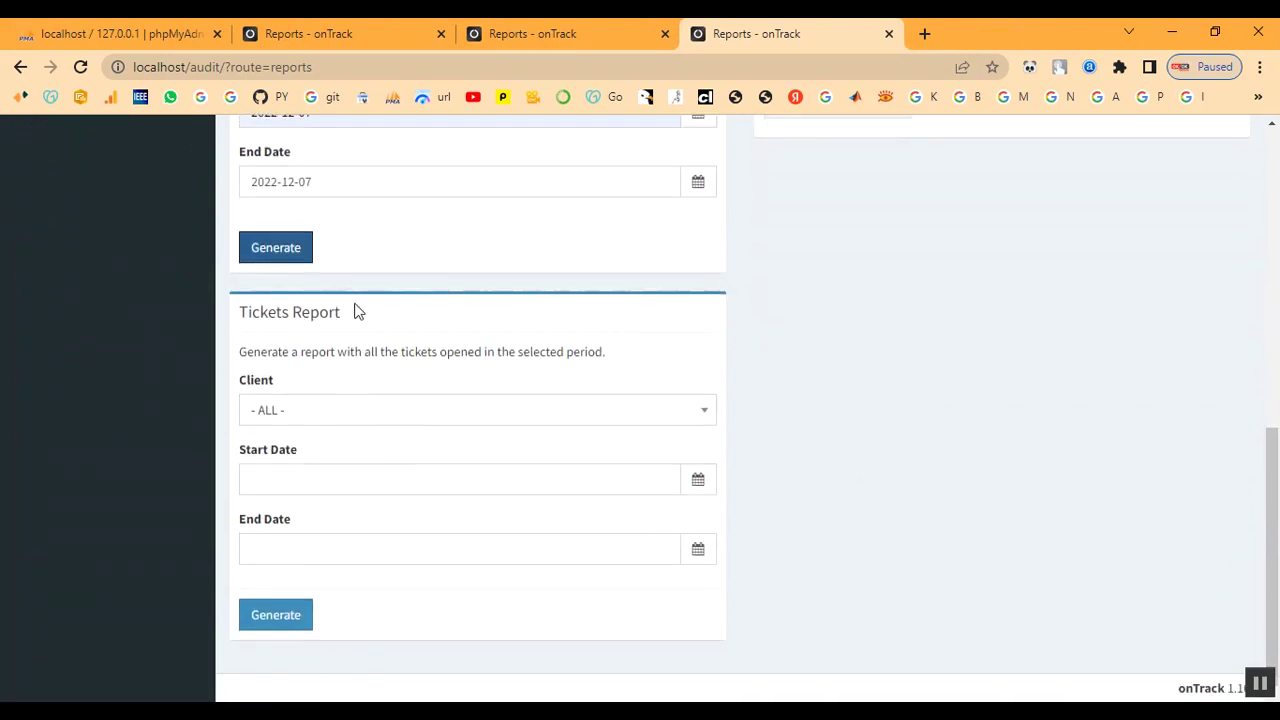
Generate a Tickets Report for Client from 2022-12-07 to 2022-12-14
{"action": "left_click", "coordinate": [390, 424]}
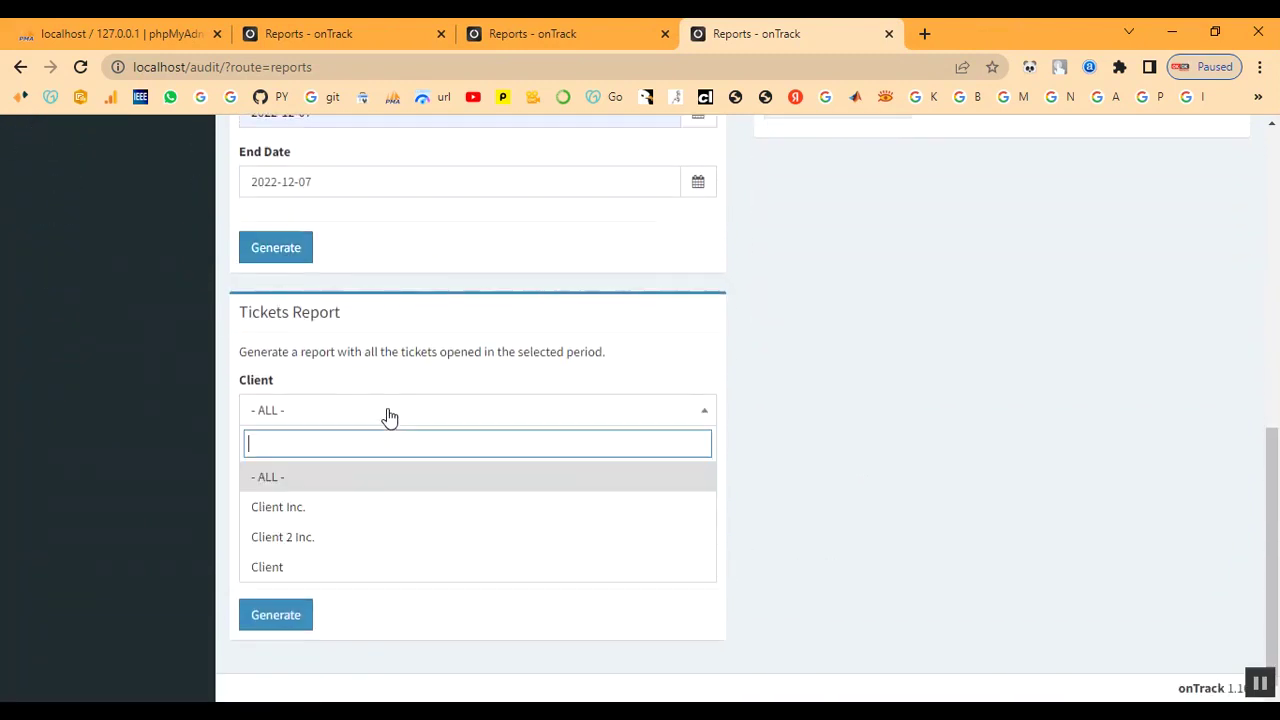
{"action": "left_click", "coordinate": [366, 565]}
{"action": "left_click", "coordinate": [310, 478]}
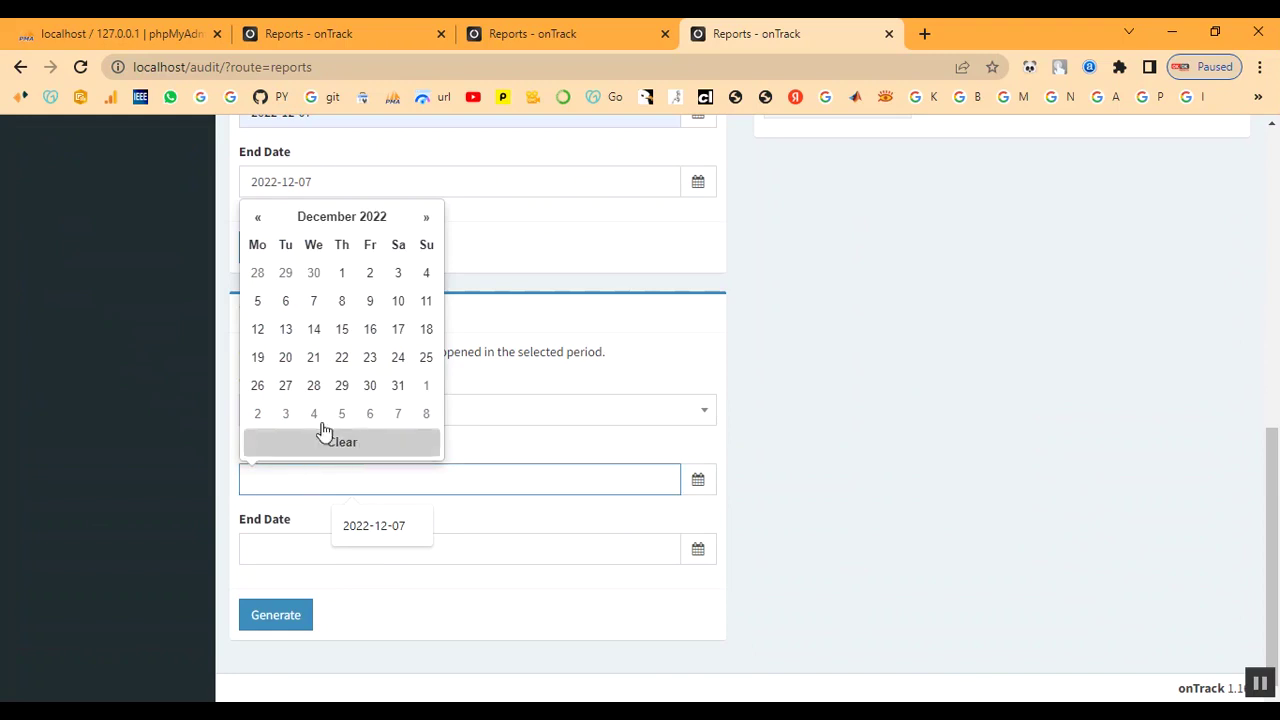
{"action": "left_click", "coordinate": [314, 300]}
{"action": "left_click", "coordinate": [308, 545]}
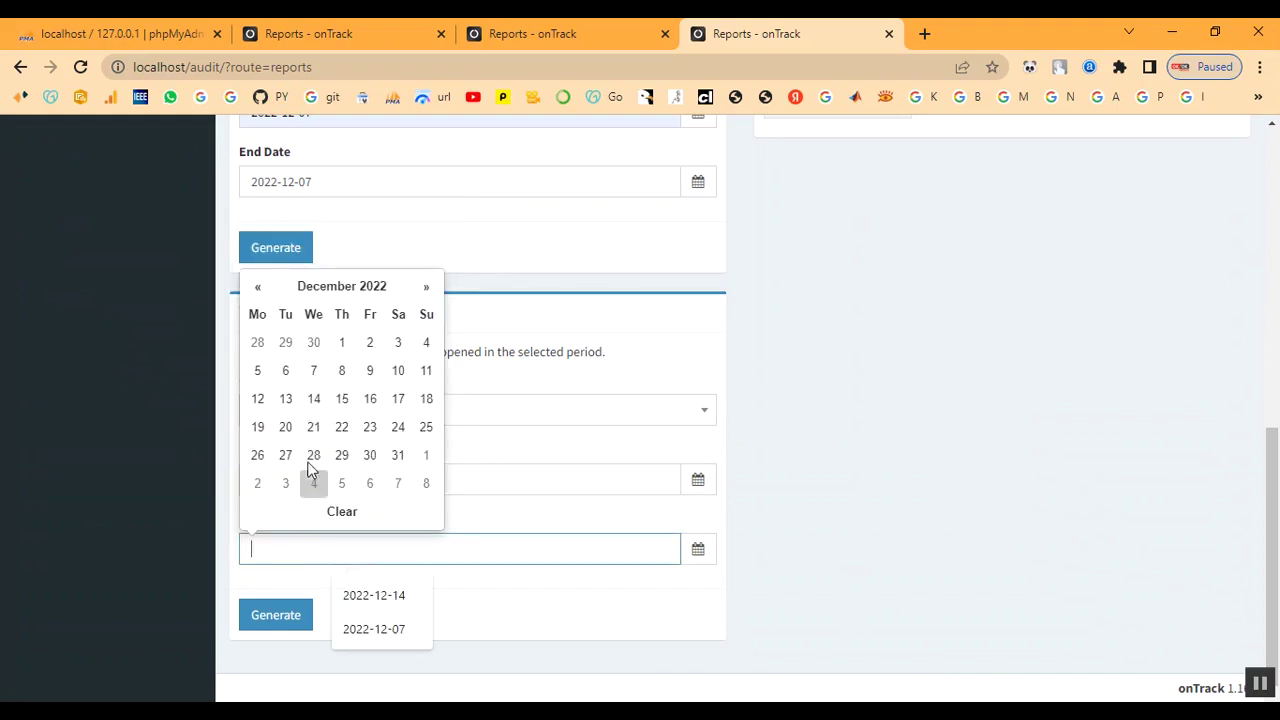
{"action": "left_click", "coordinate": [312, 400]}
{"action": "left_click", "coordinate": [272, 612]}
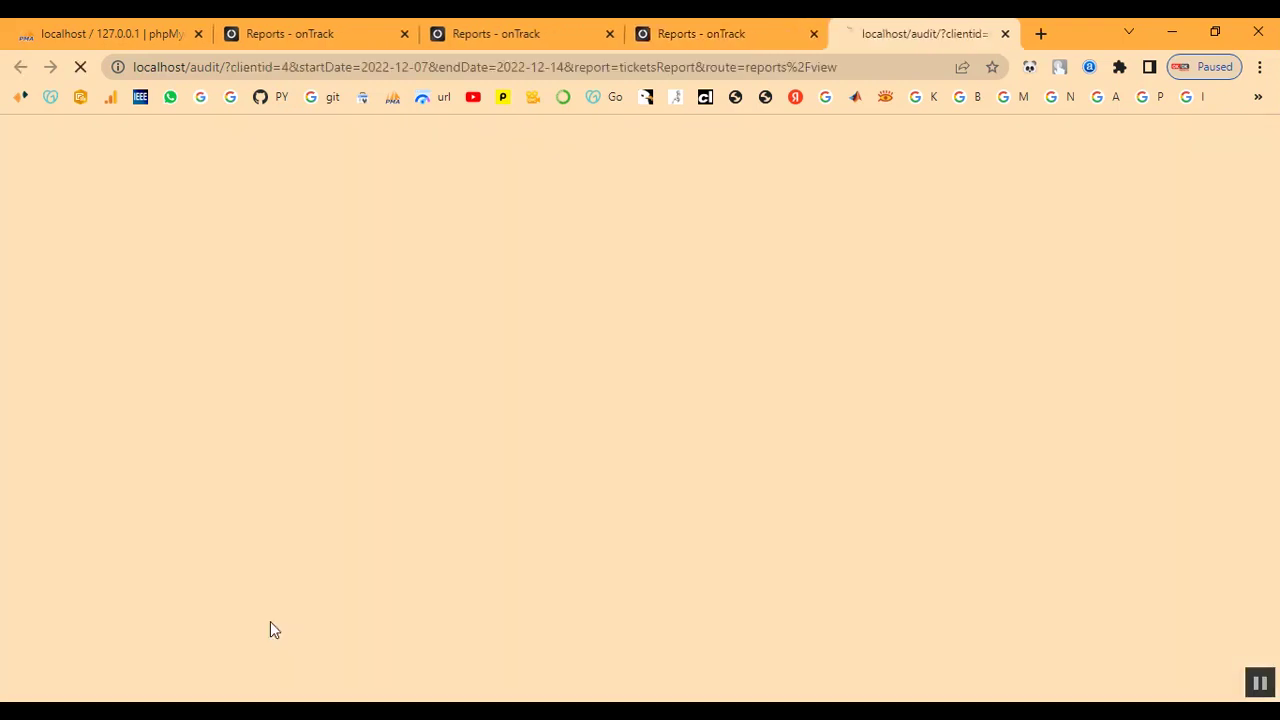
Highlight the reopened Default Department ticket row and its ticket count, then clear the selection
{"action": "scroll", "coordinate": [674, 580], "scroll_direction": "down", "scroll_amount": 1}
{"action": "scroll", "coordinate": [576, 561], "scroll_direction": "down", "scroll_amount": 1}
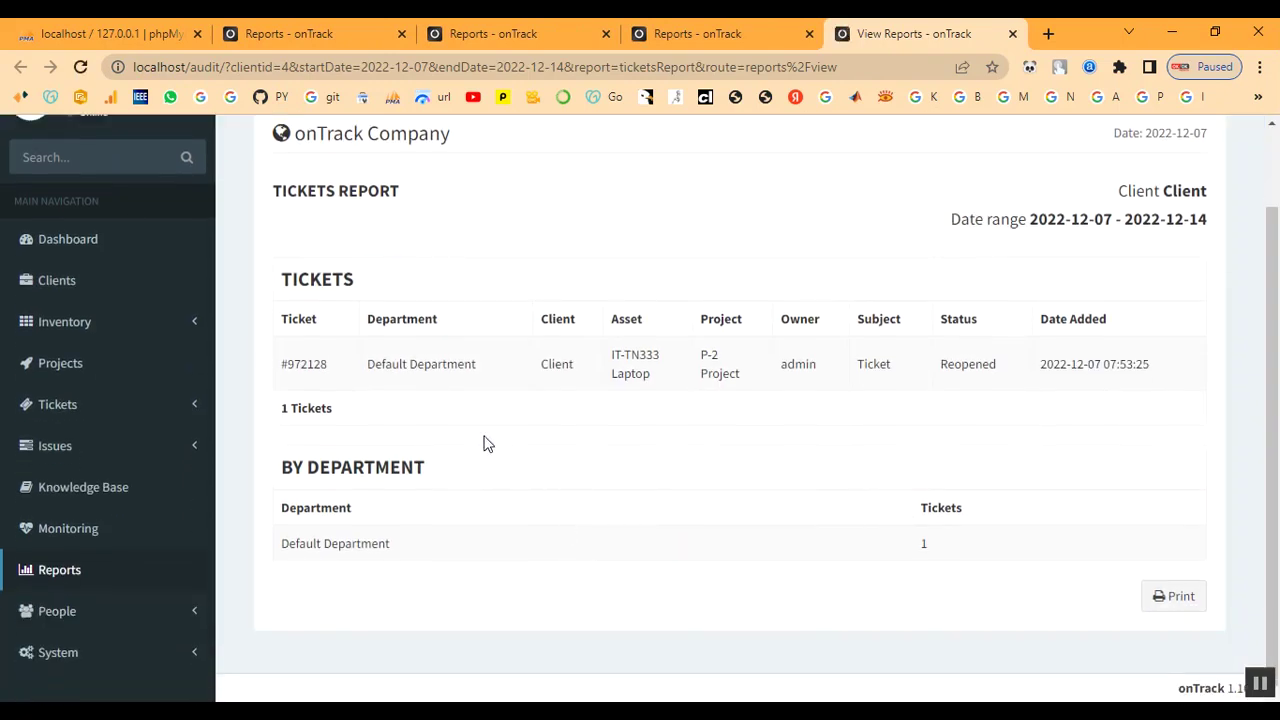
{"action": "left_click_drag", "start_coordinate": [287, 366], "coordinate": [778, 377]}
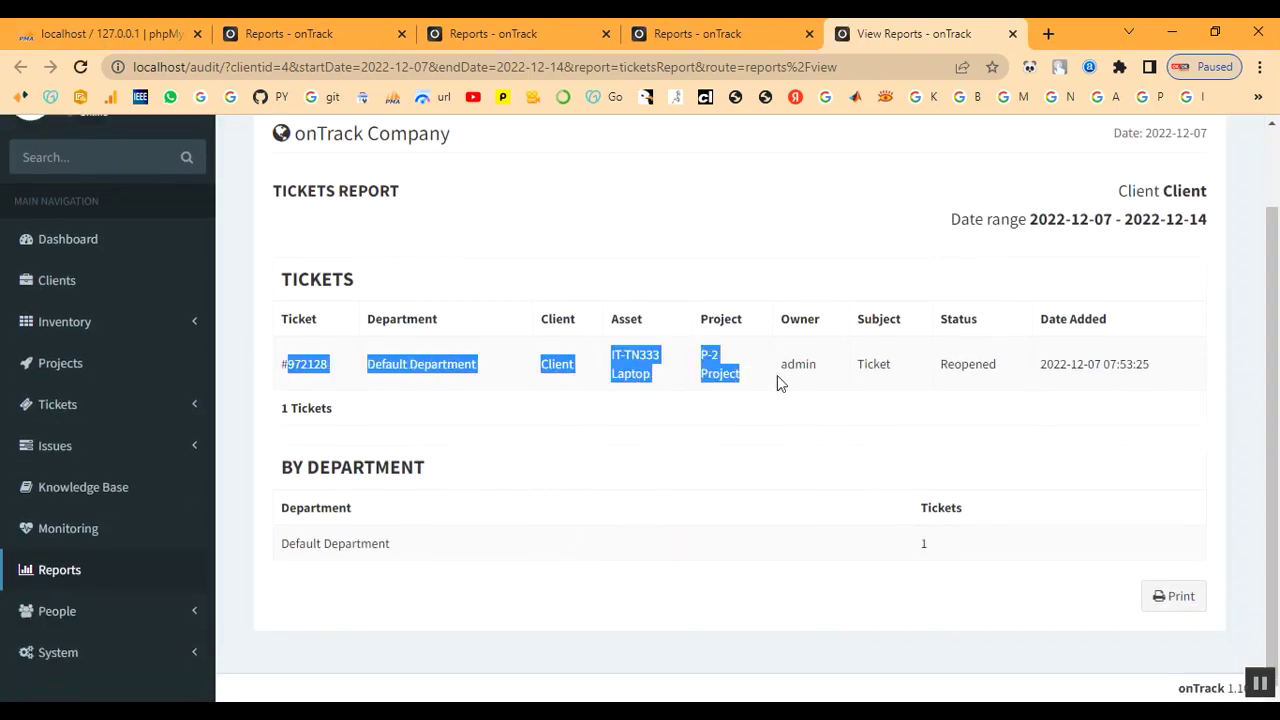
{"action": "left_click_drag", "start_coordinate": [908, 366], "coordinate": [978, 454]}
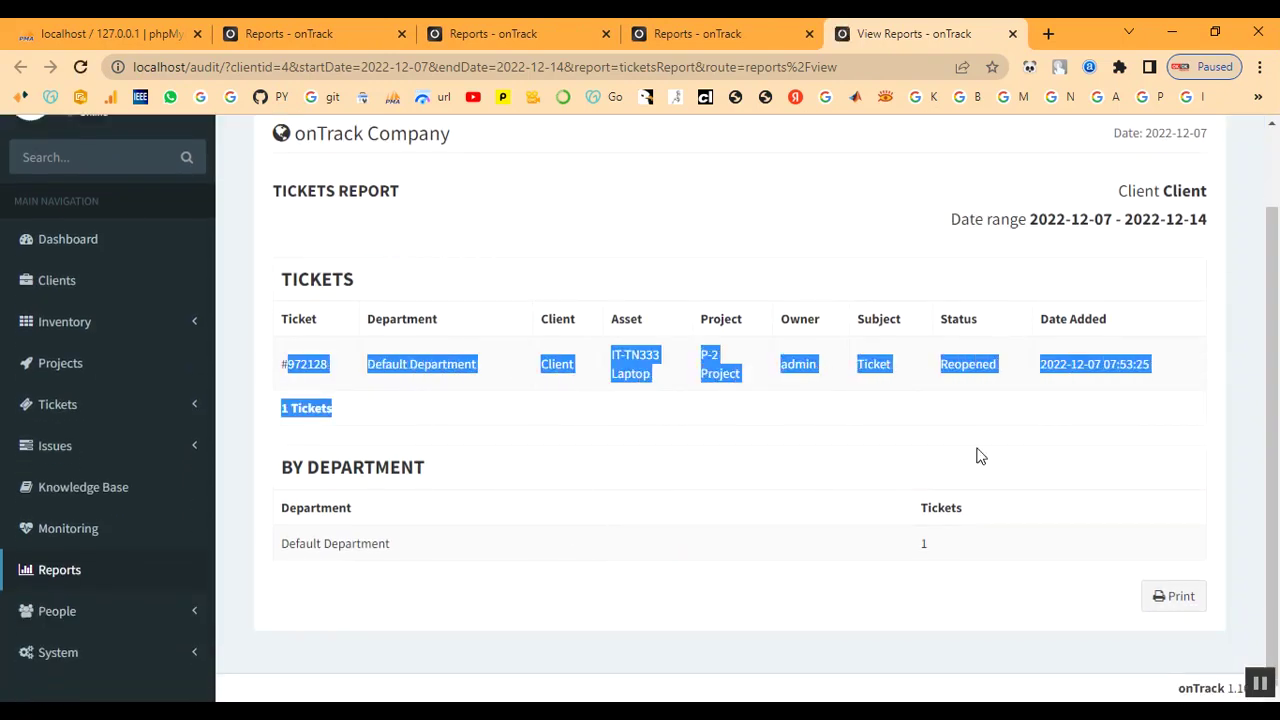
{"action": "left_click", "coordinate": [727, 487]}
{"action": "left_click", "coordinate": [984, 548]}
{"action": "scroll", "coordinate": [623, 546], "scroll_direction": "up", "scroll_amount": 1}
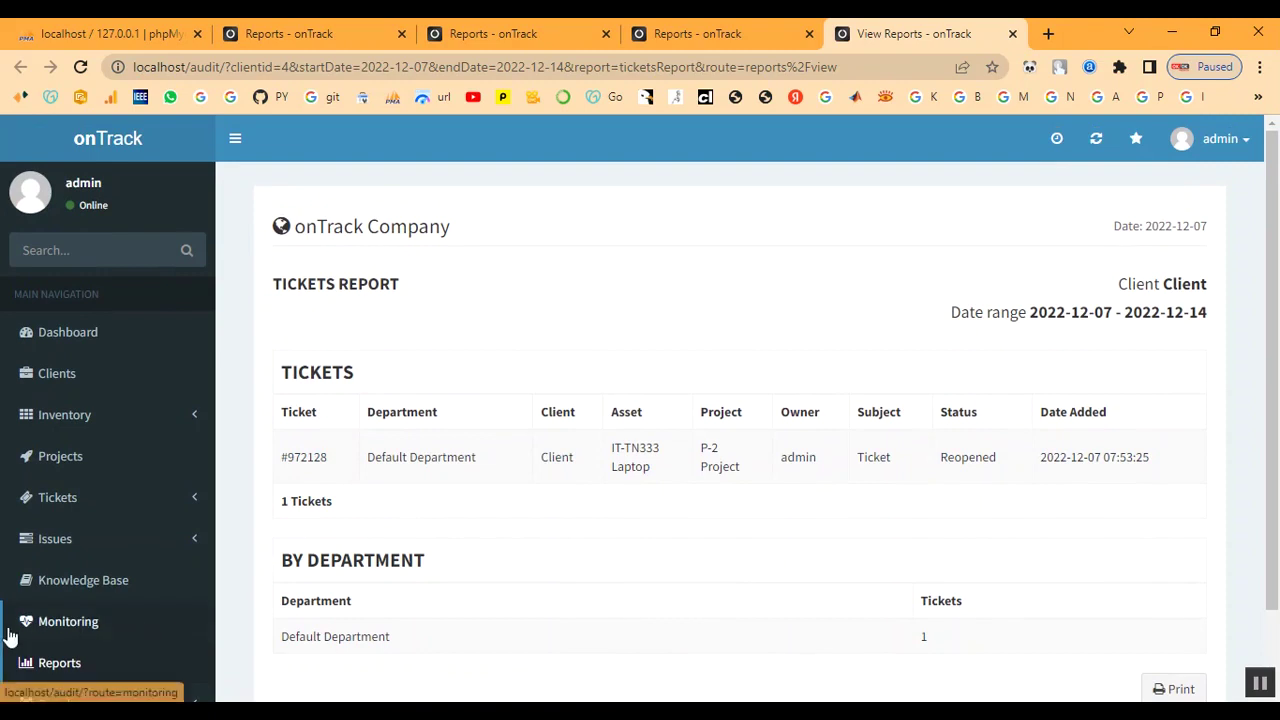
Close the tickets report, open Assets (Detailed List), and follow IT-TN333's Client link to its summary
{"action": "left_click", "coordinate": [1012, 34]}
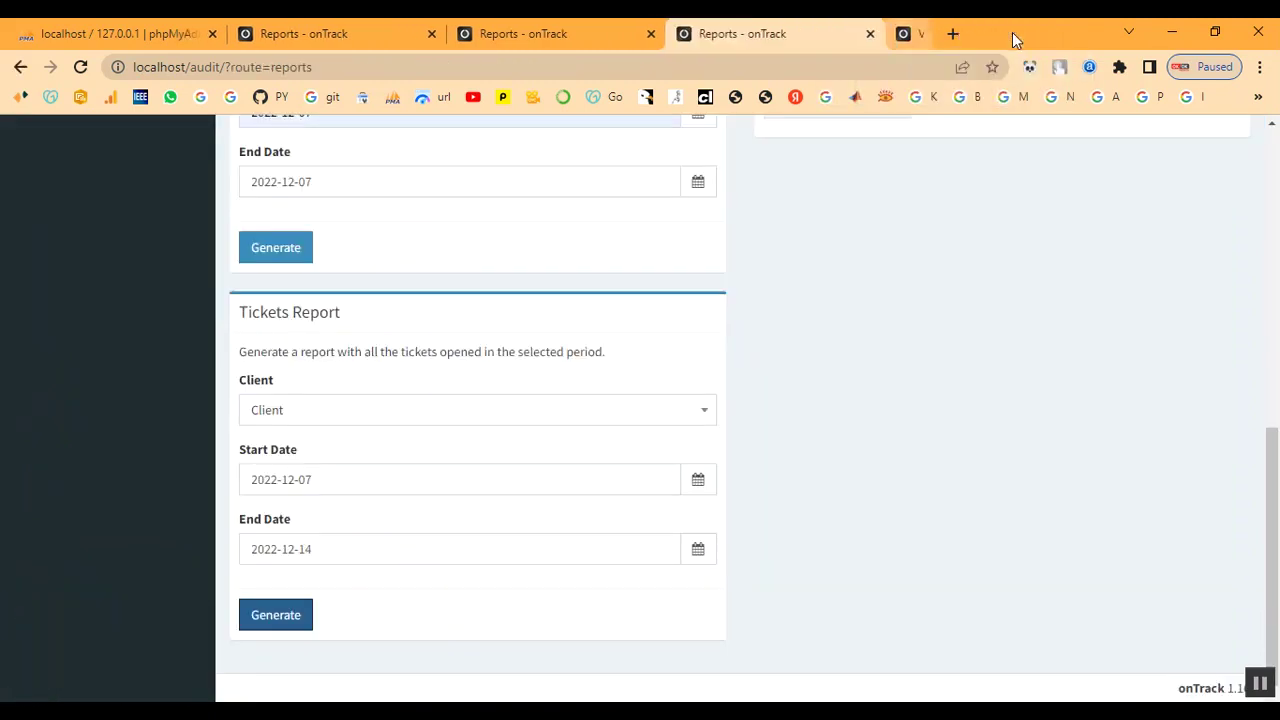
{"action": "scroll", "coordinate": [638, 420], "scroll_direction": "up", "scroll_amount": 3}
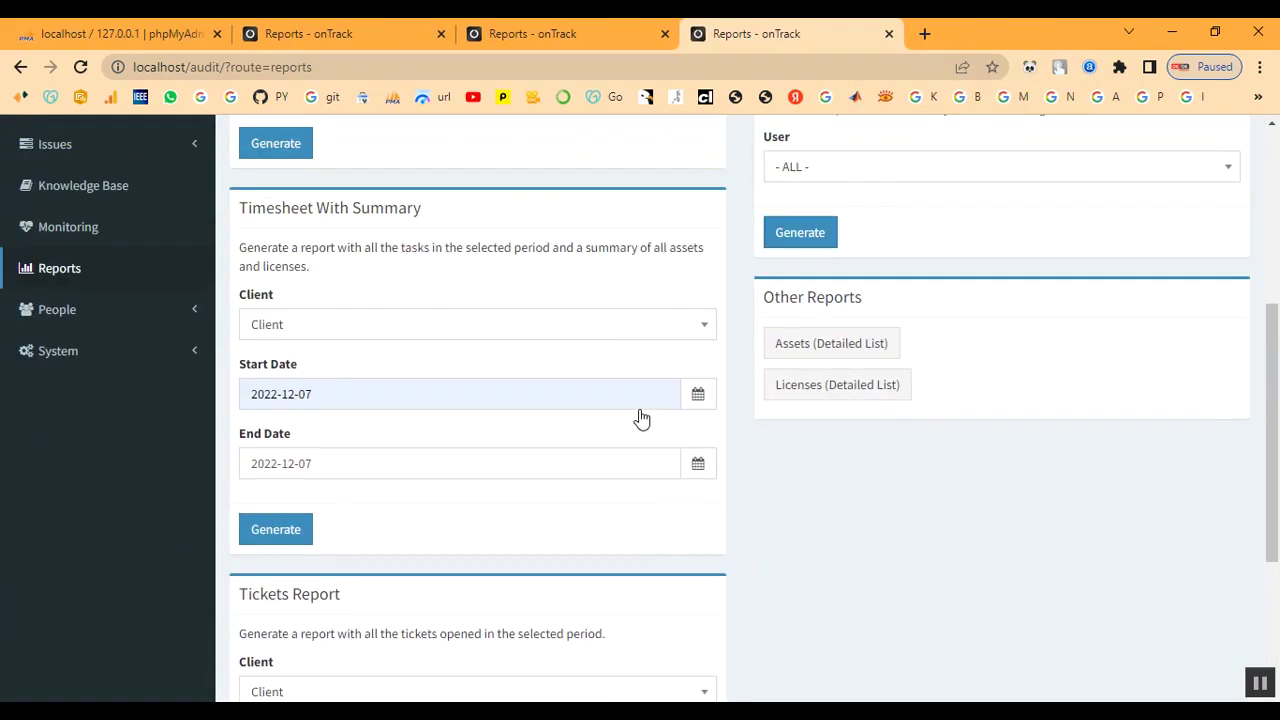
{"action": "left_click", "coordinate": [802, 358]}
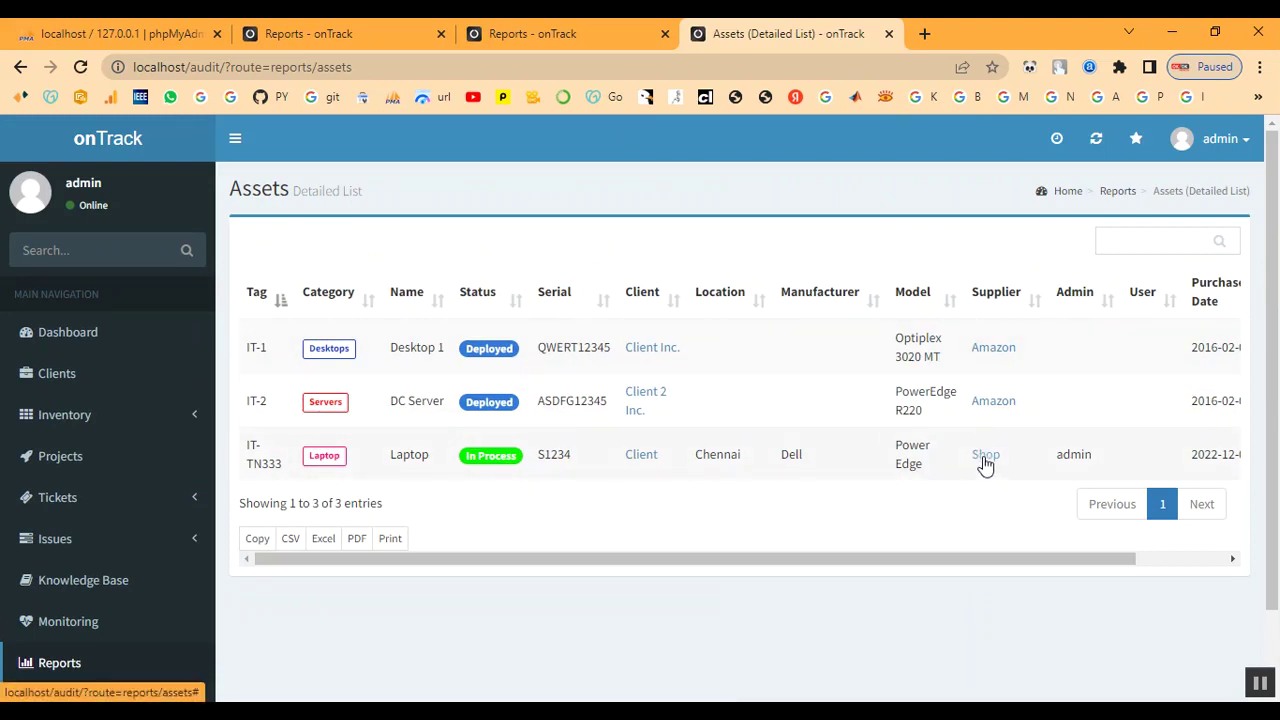
{"action": "left_click", "coordinate": [646, 463]}
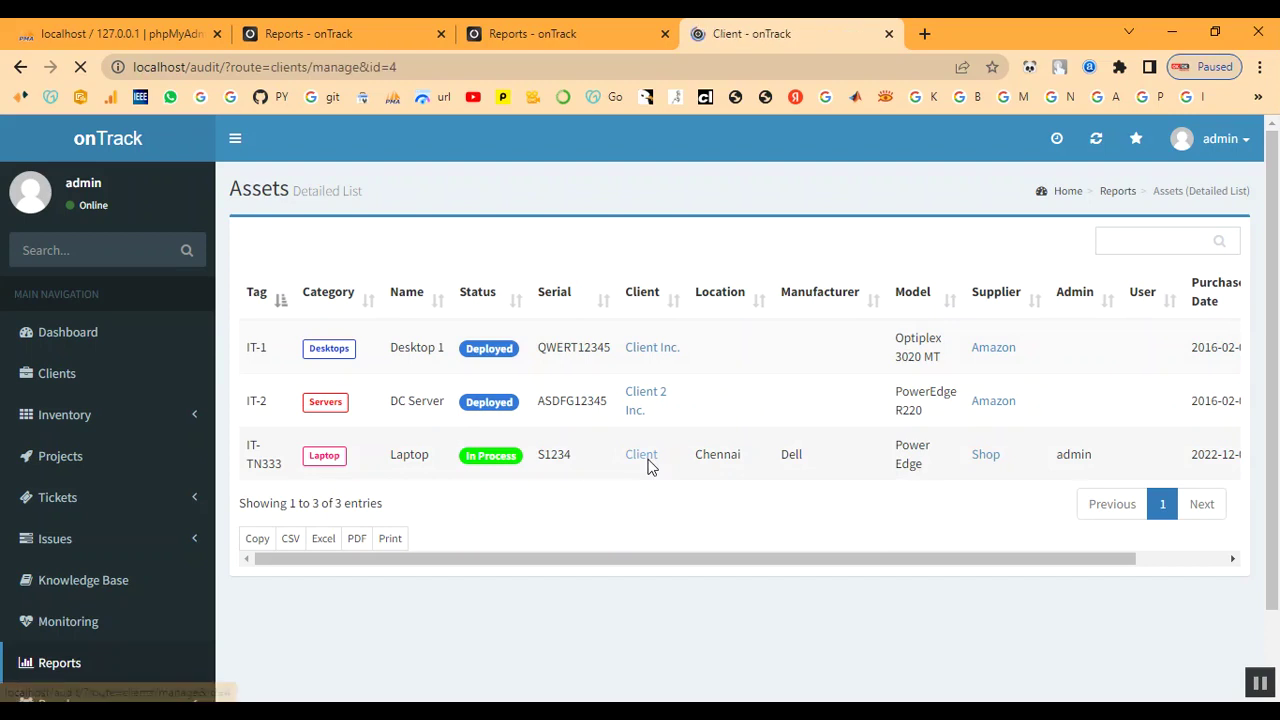
{"action": "scroll", "coordinate": [897, 572], "scroll_direction": "down", "scroll_amount": 1}
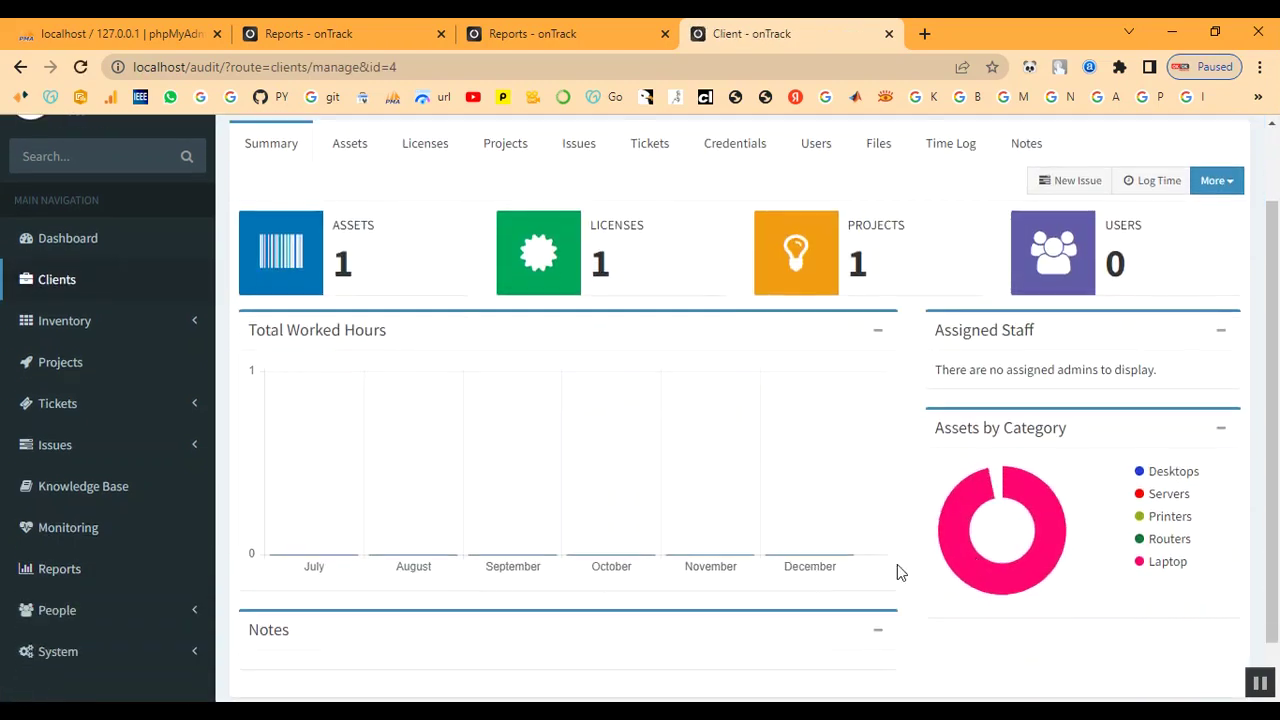
{"action": "mouse_move", "coordinate": [955, 562]}
{"action": "scroll", "coordinate": [624, 486], "scroll_direction": "up", "scroll_amount": 1}
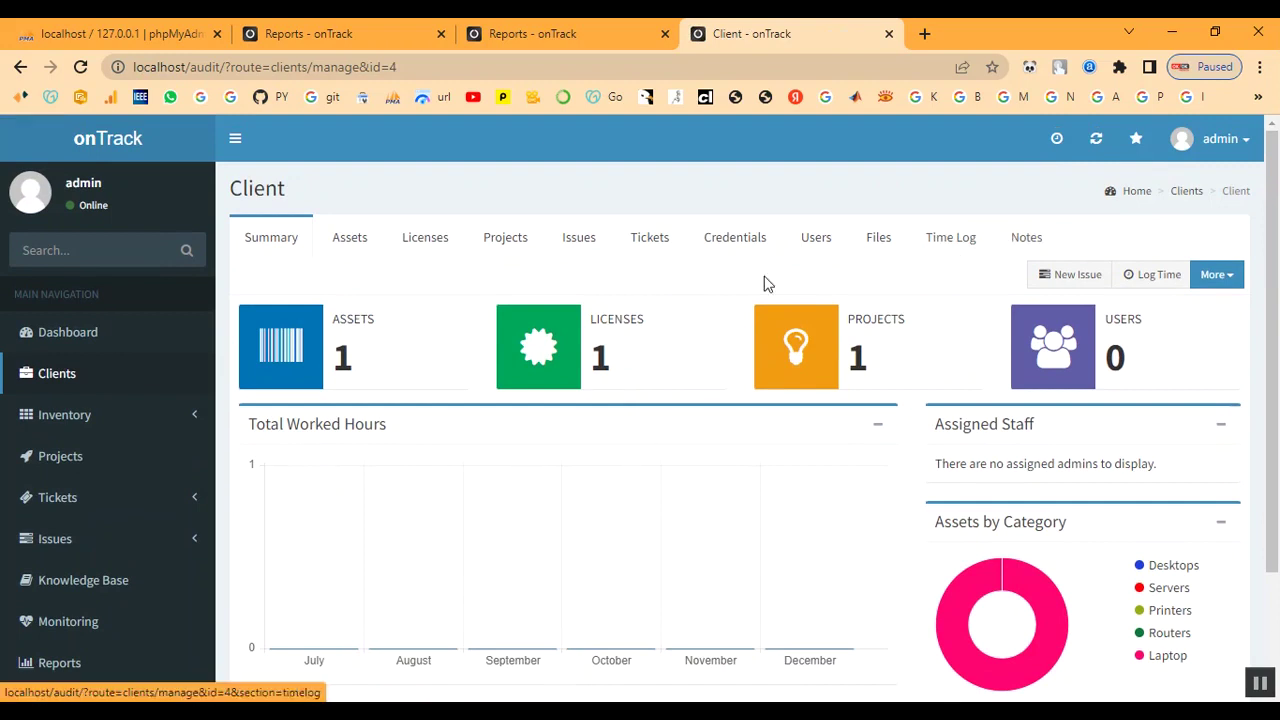
Open the Dashboard and review its counts and the Recently Added Assets and Licenses panels
{"action": "left_click", "coordinate": [58, 338]}
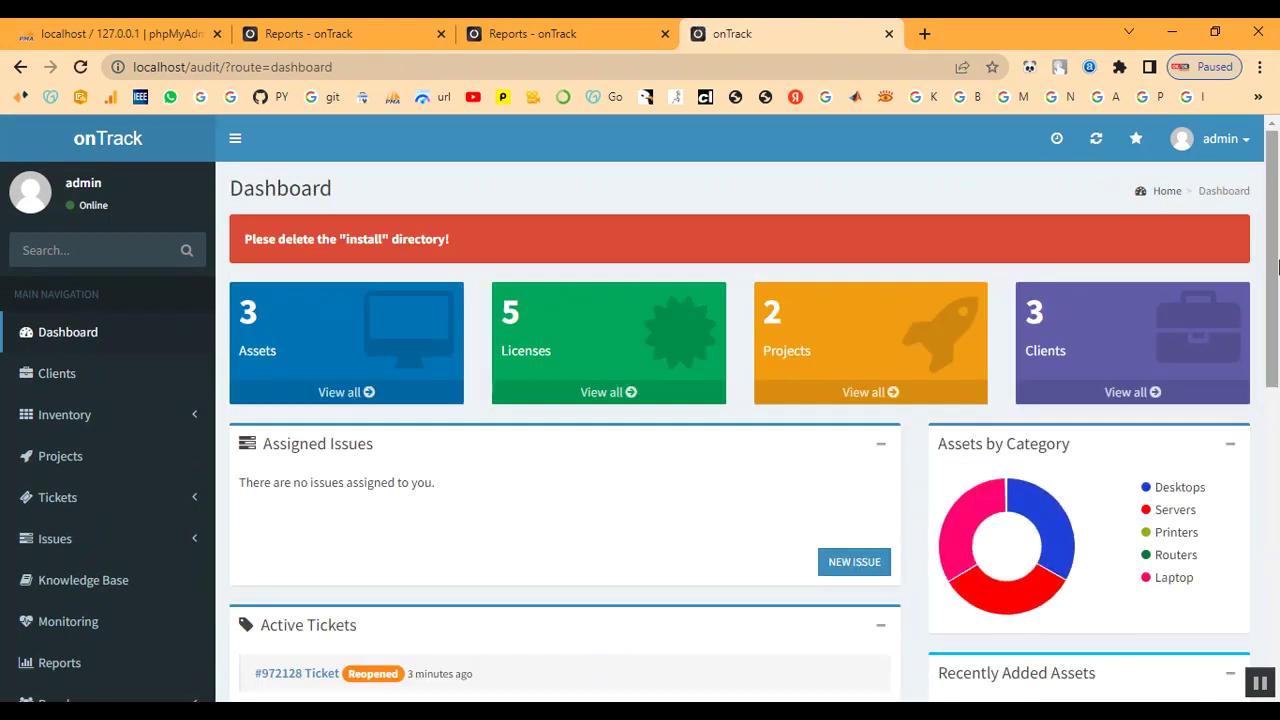
{"action": "mouse_move", "coordinate": [972, 540]}
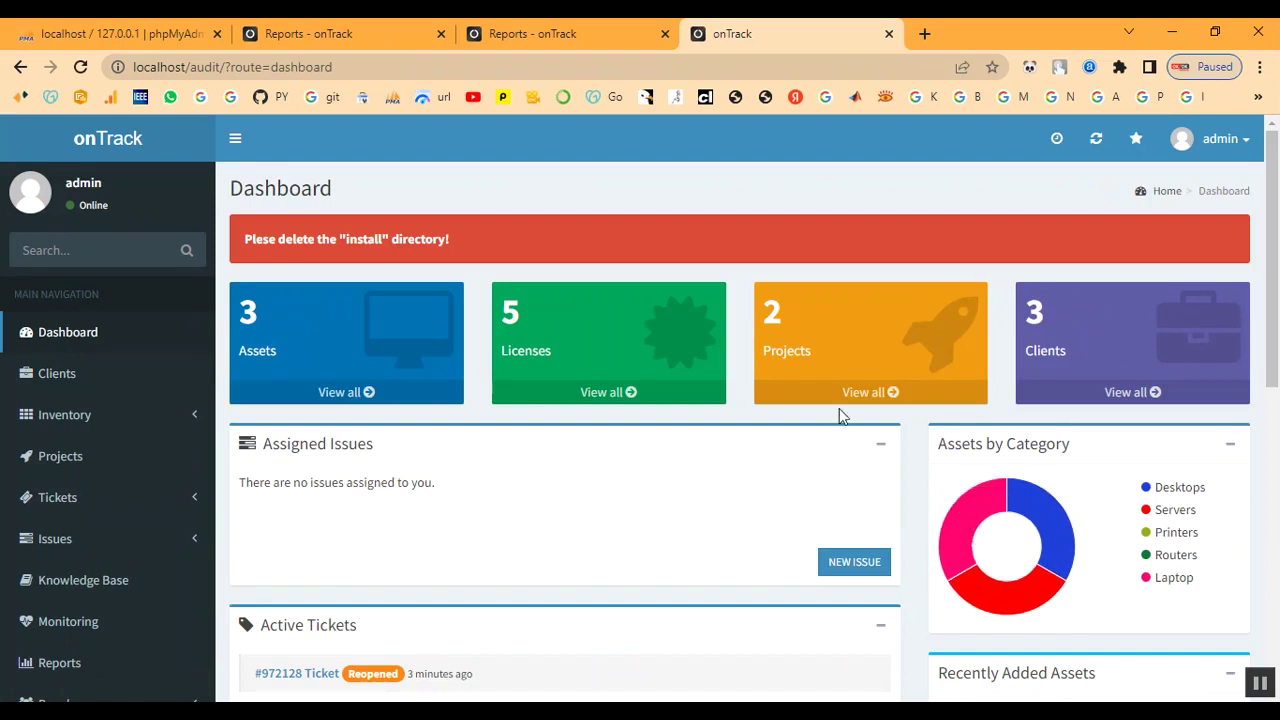
{"action": "scroll", "coordinate": [630, 485], "scroll_direction": "down", "scroll_amount": 4}
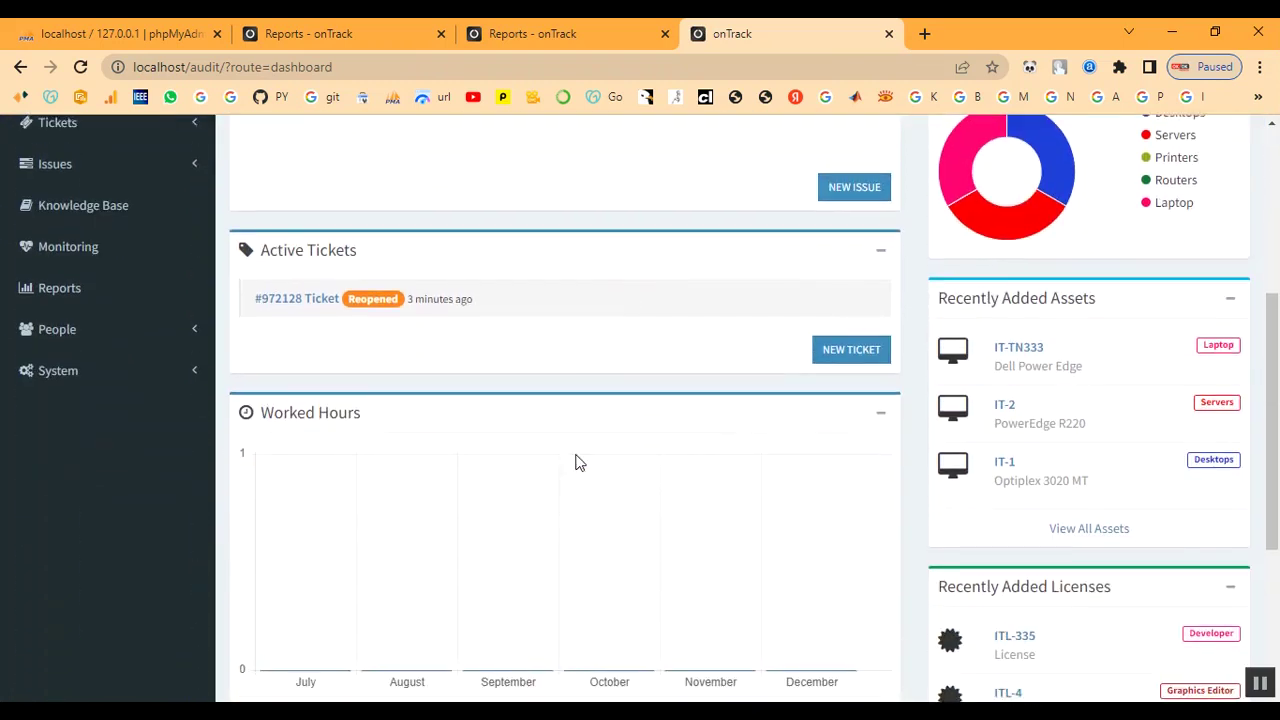
{"action": "scroll", "coordinate": [520, 462], "scroll_direction": "up", "scroll_amount": 1}
{"action": "scroll", "coordinate": [471, 414], "scroll_direction": "up", "scroll_amount": 2}
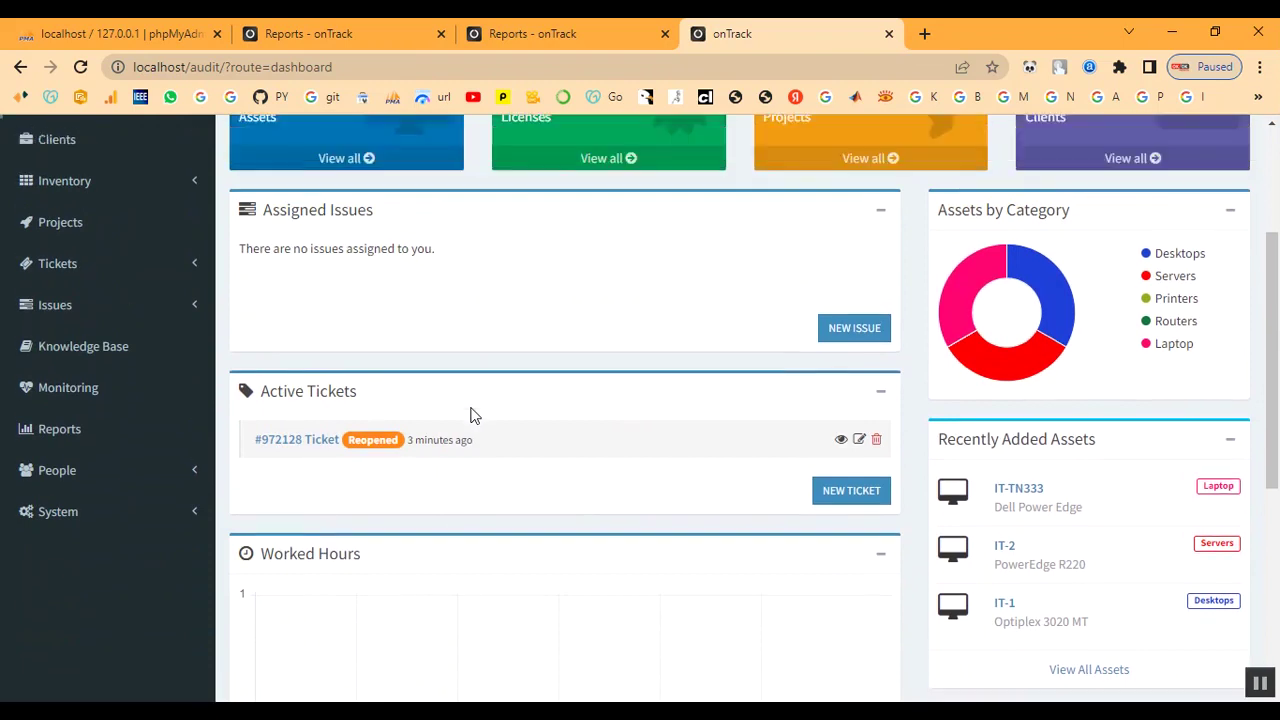
{"action": "scroll", "coordinate": [471, 414], "scroll_direction": "down", "scroll_amount": 6}
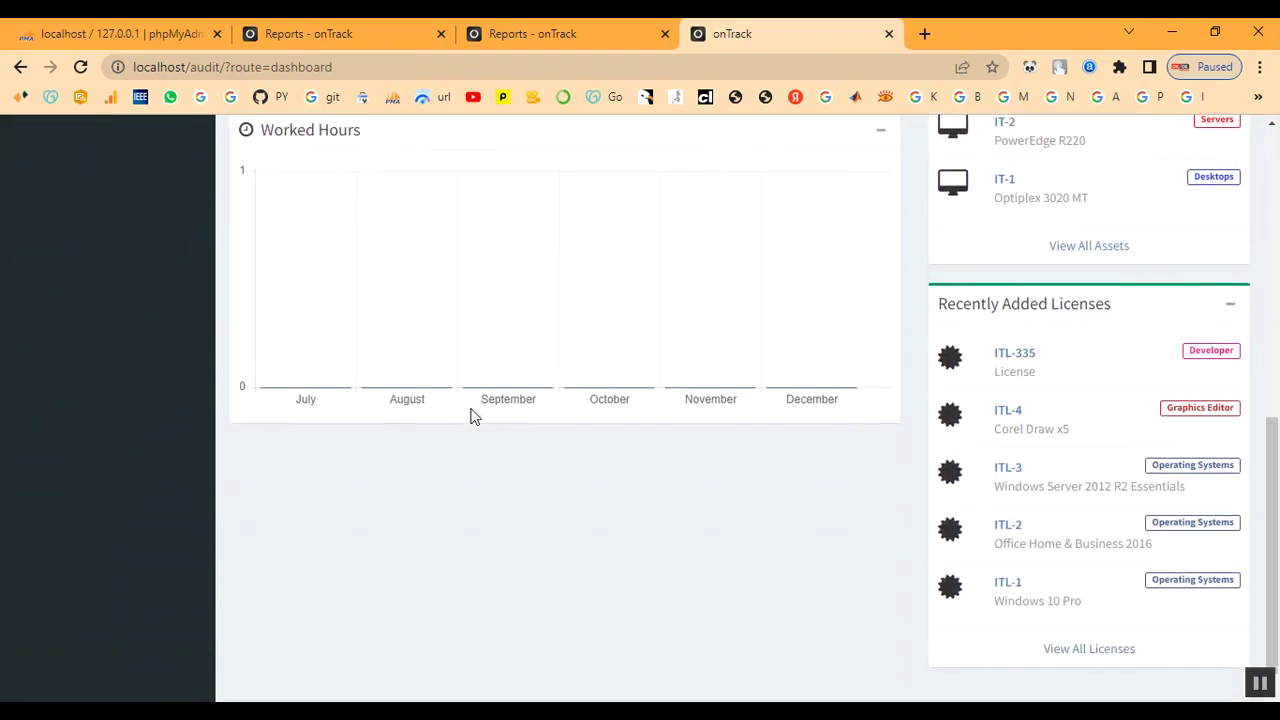
{"action": "scroll", "coordinate": [1105, 652], "scroll_direction": "up", "scroll_amount": 2}
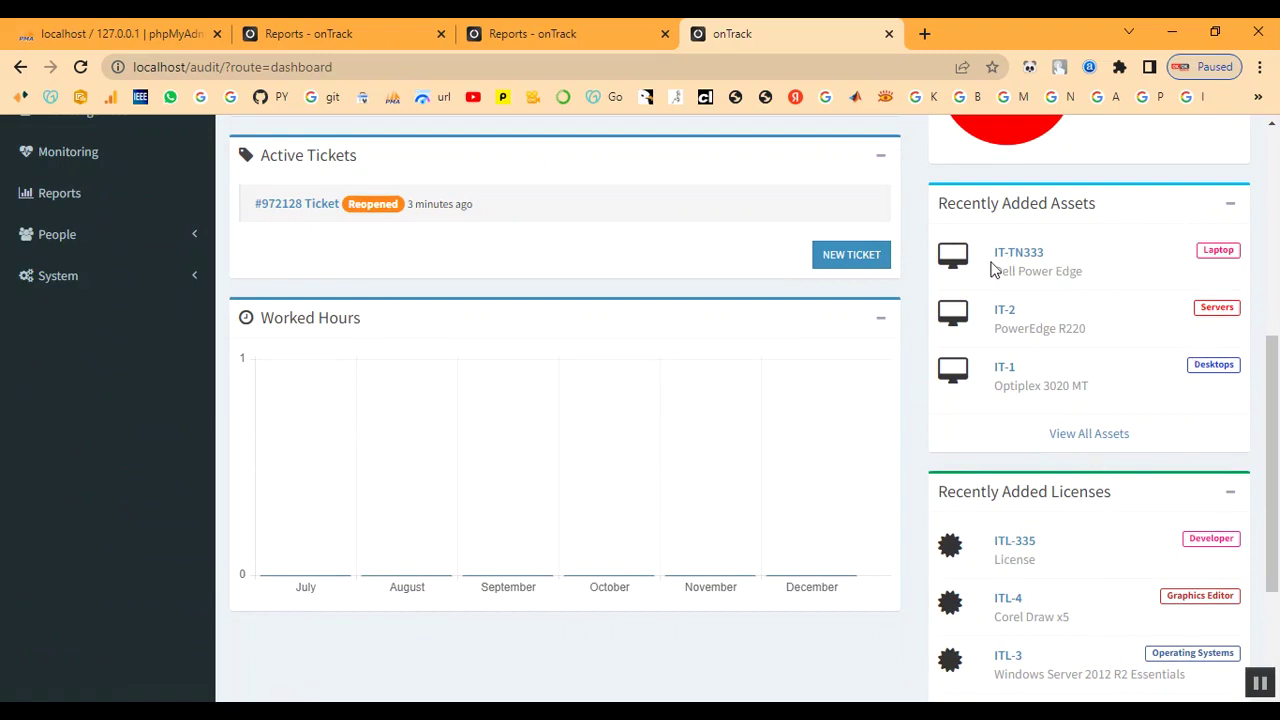
{"action": "scroll", "coordinate": [789, 417], "scroll_direction": "up", "scroll_amount": 4}
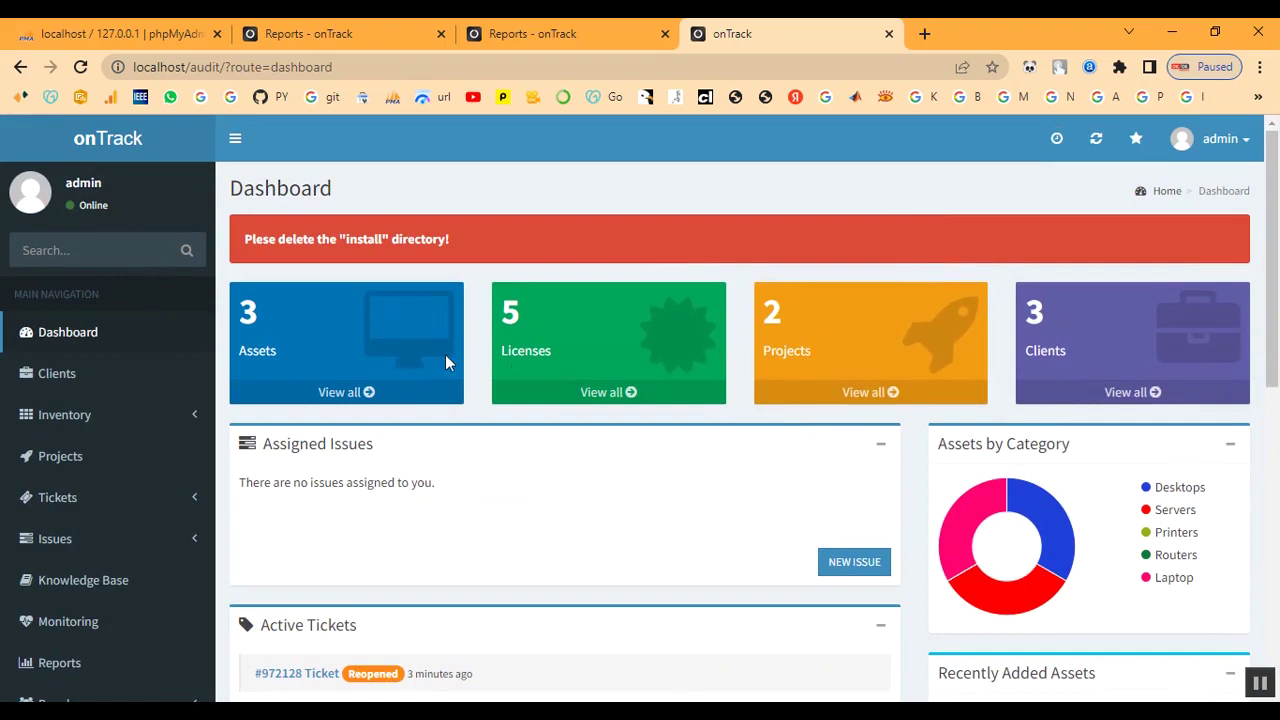
{"action": "scroll", "coordinate": [371, 428], "scroll_direction": "down", "scroll_amount": 2}
{"action": "mouse_move", "coordinate": [865, 497]}
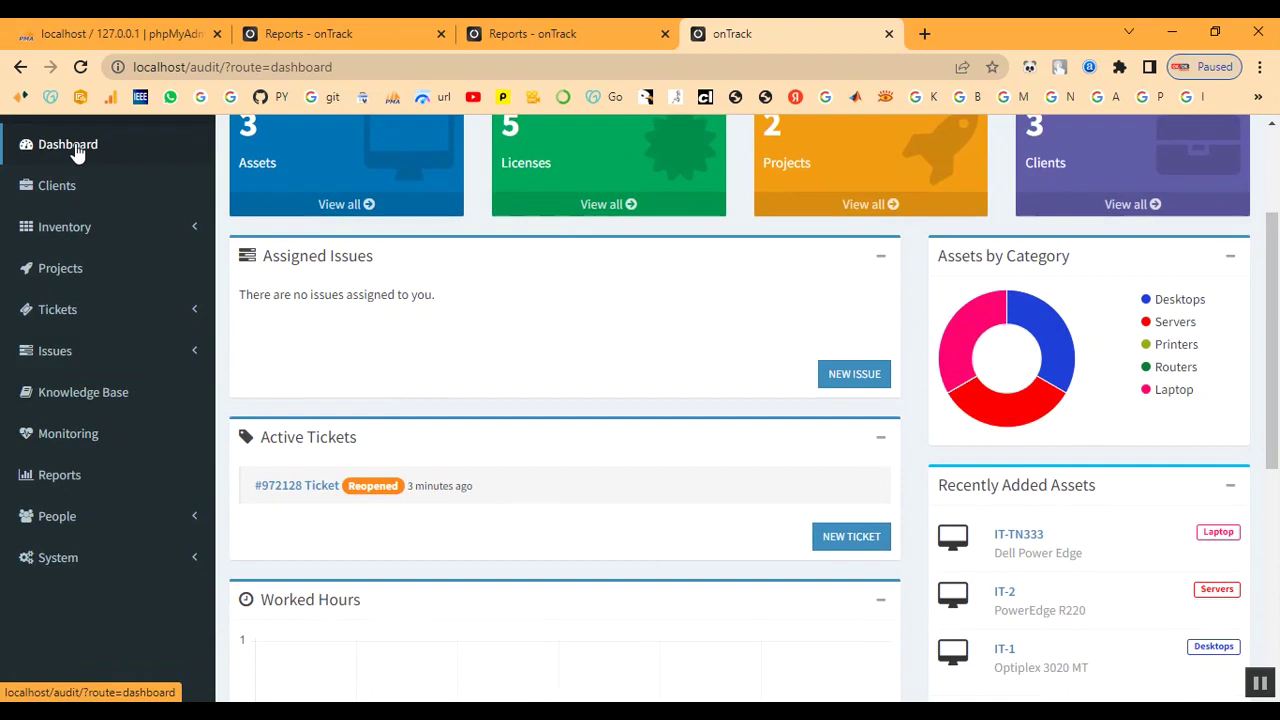
{"action": "scroll", "coordinate": [790, 637], "scroll_direction": "down", "scroll_amount": 5}
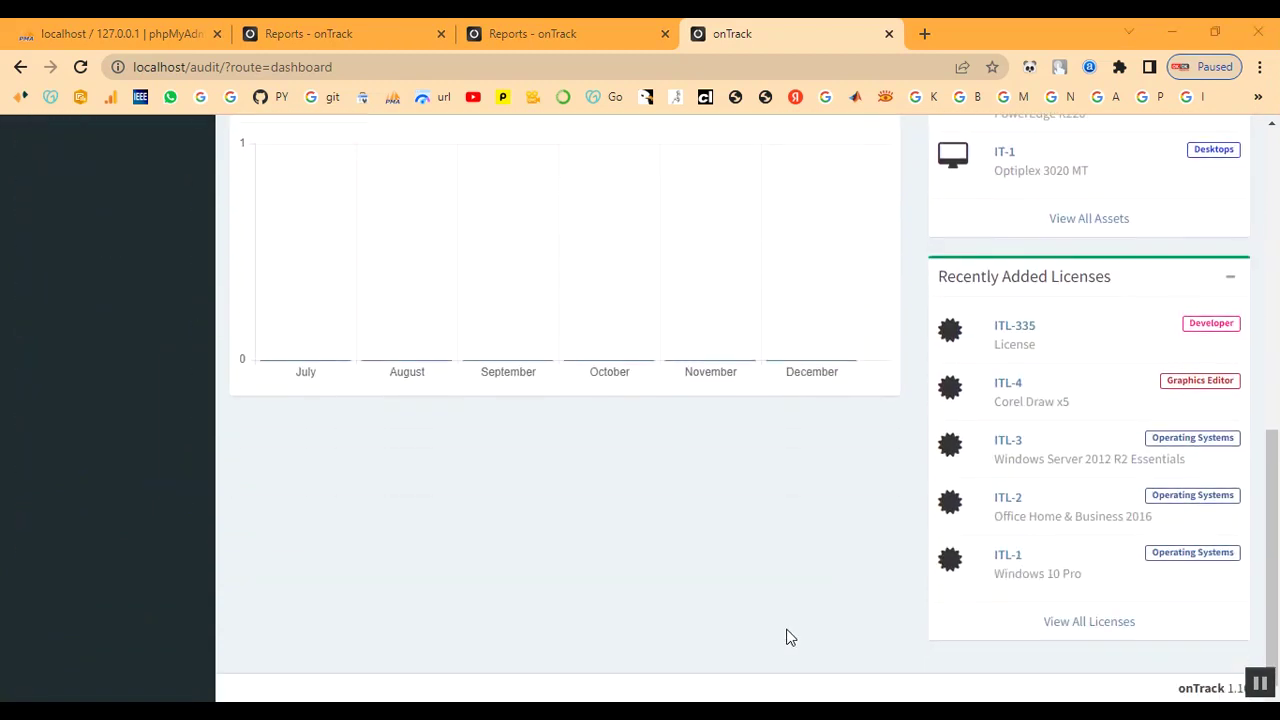